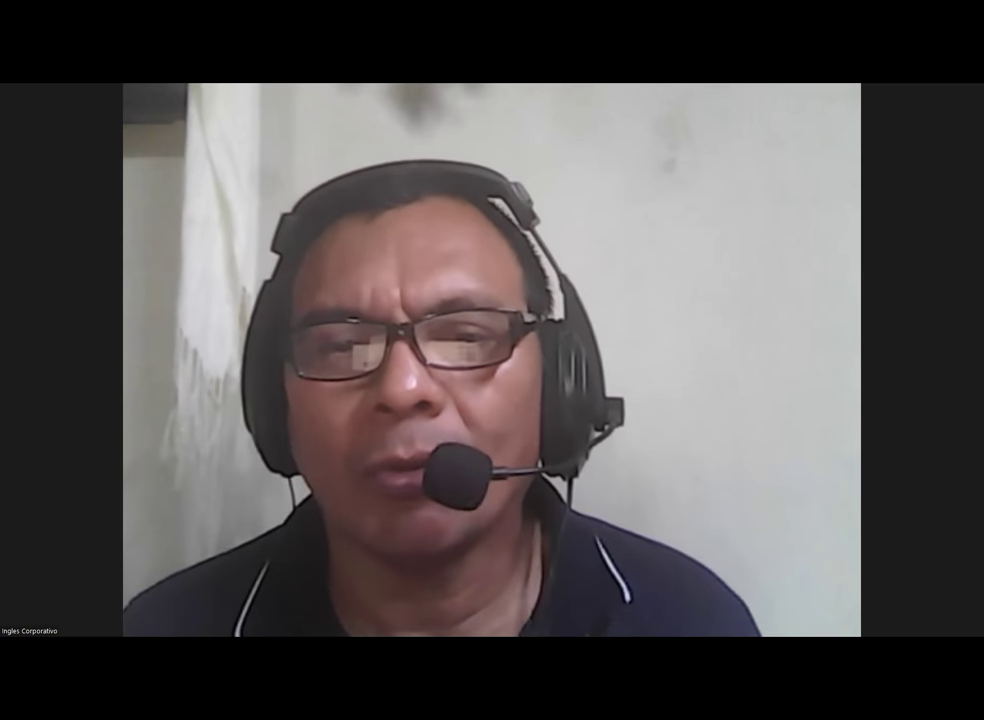
Scroll the lesson 4.1 page, then step back to the previous unit, 3.8 Laboratorio 9
scroll(261, 303, "up", 1)
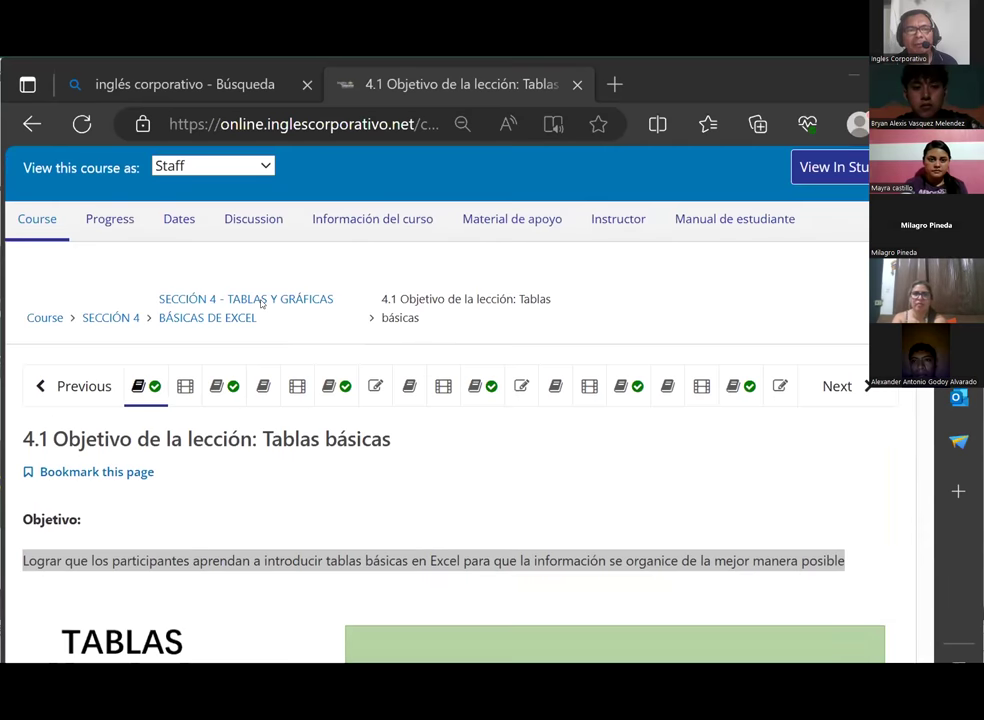
scroll(290, 310, "down", 3)
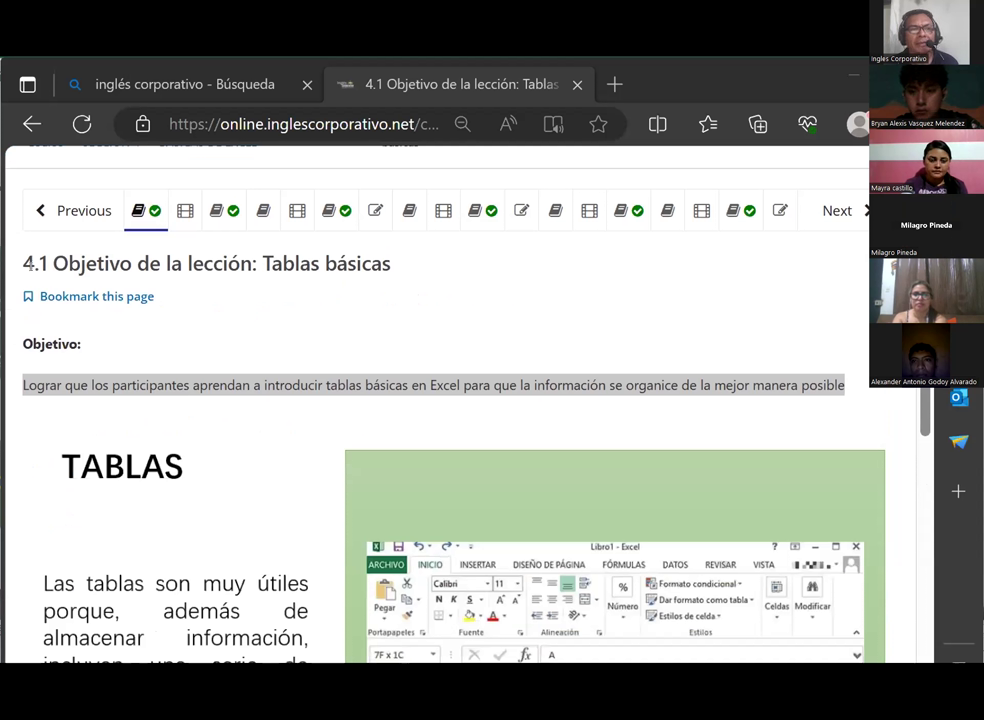
left_click(39, 212)
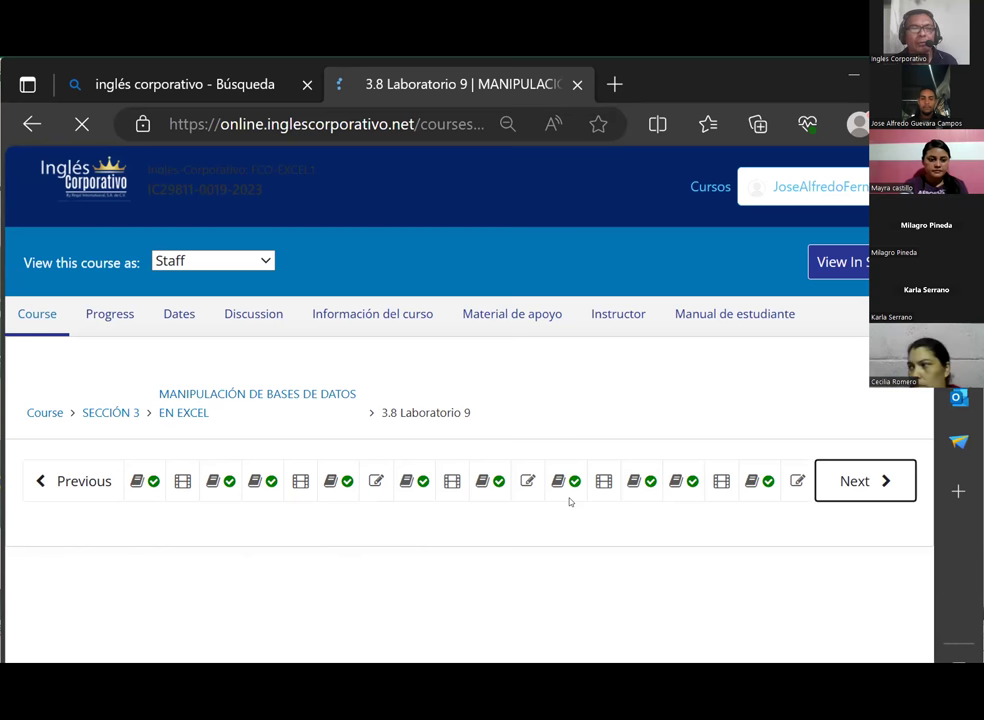
Switch from the Edge course page to the clase16 TABLAS BASICAS Excel workbook
key("alt+Tab")
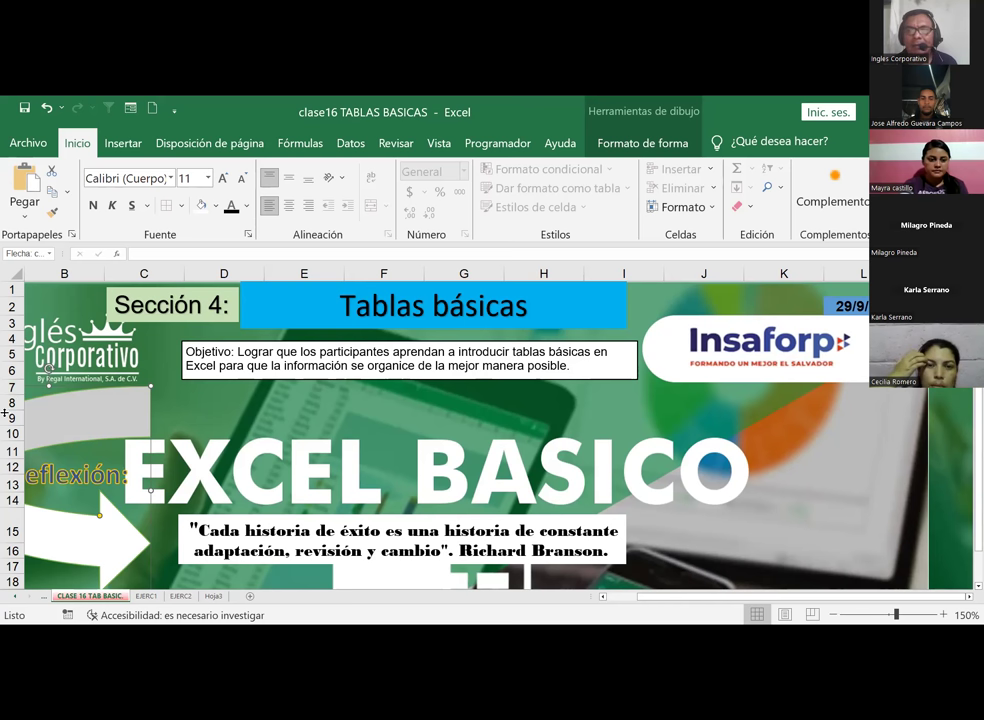
Deselect the logo and select cells on the cover sheet (E9, D8:I10), ending on C7
left_click(222, 402)
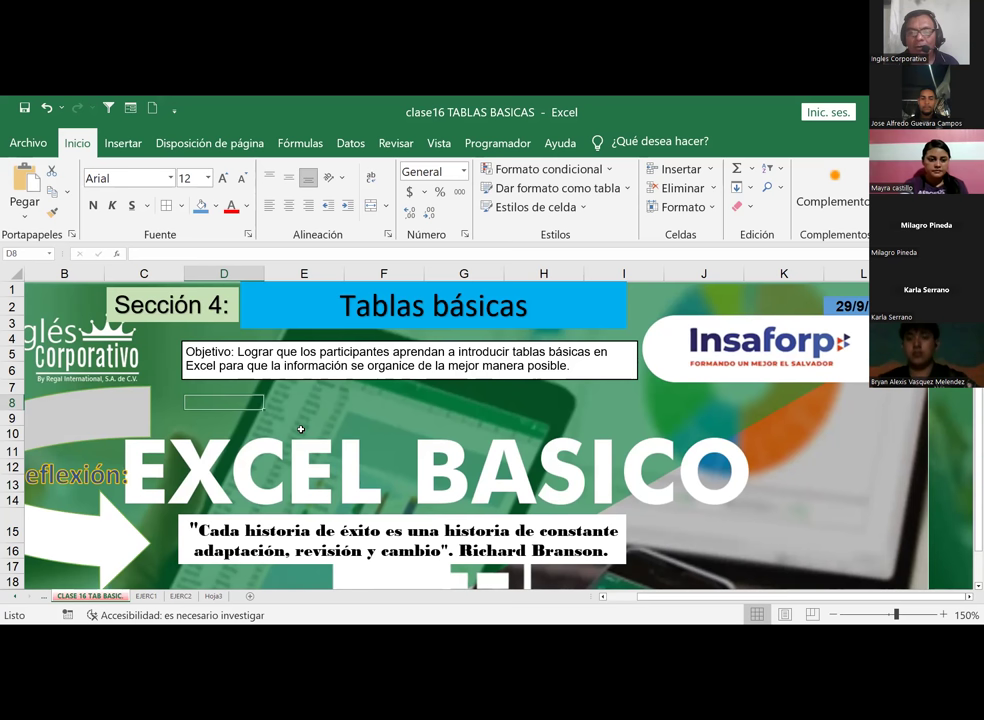
left_click(305, 418)
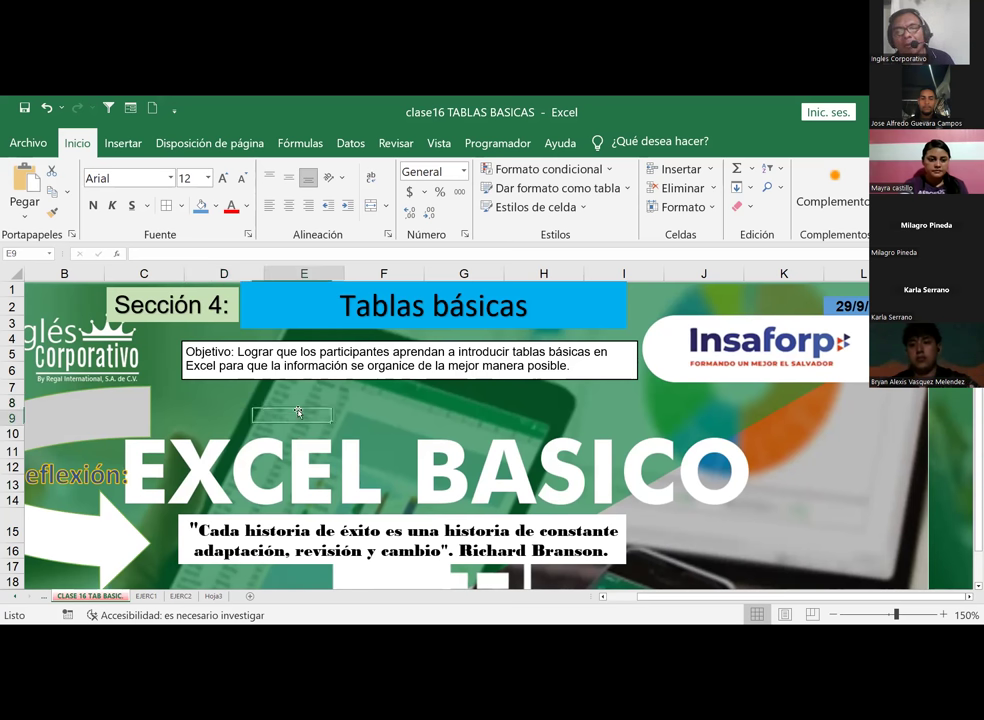
left_click(200, 402)
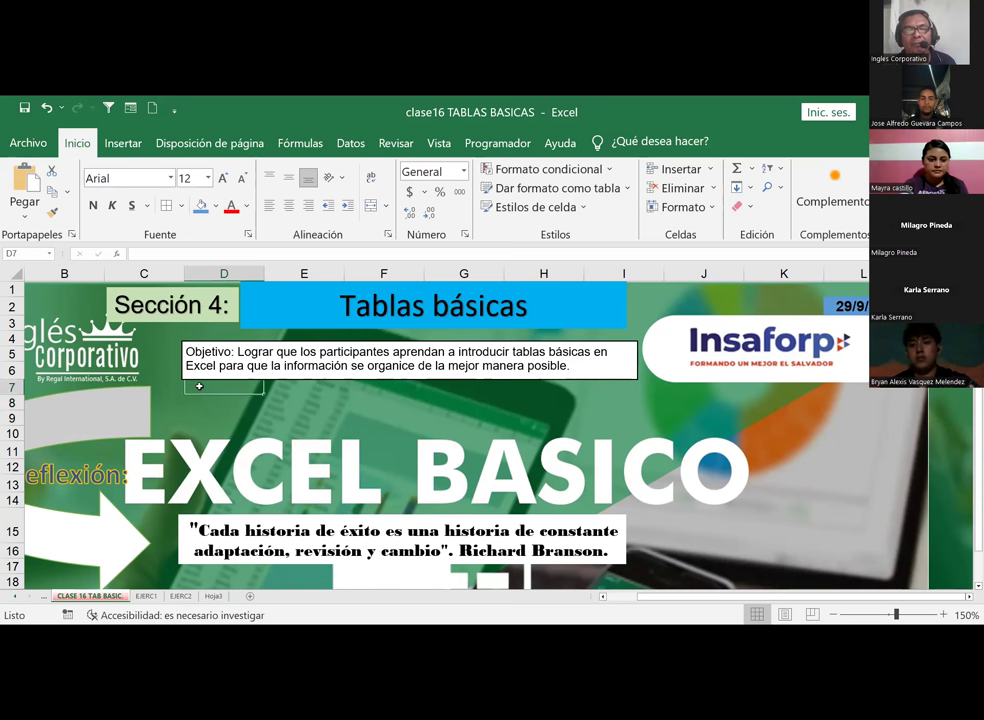
left_click_drag(200, 402, 480, 432)
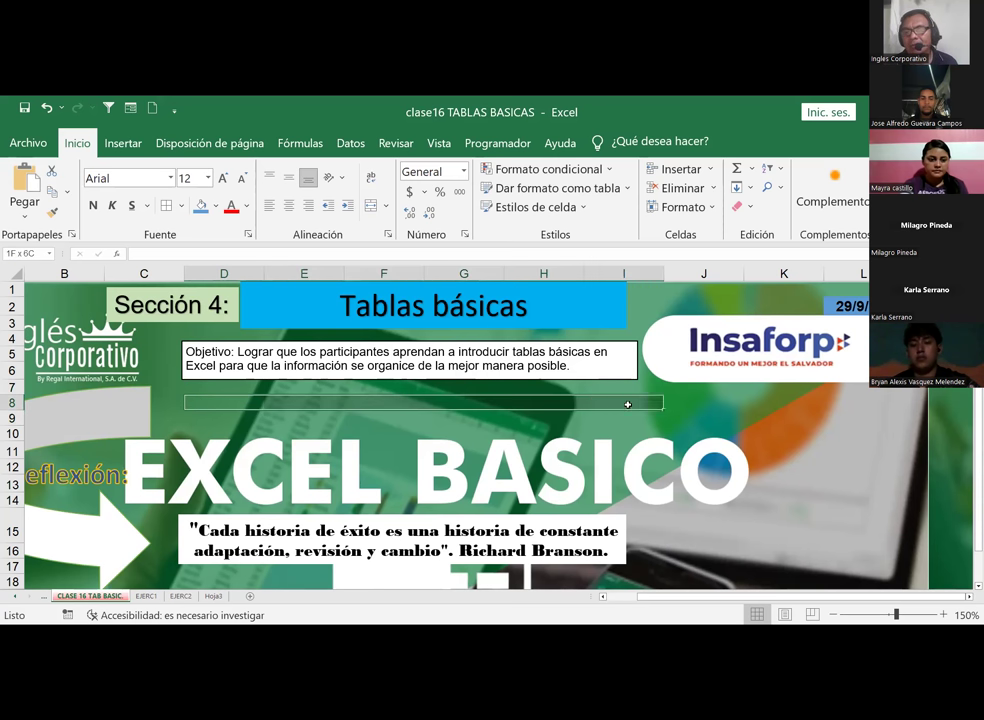
left_click(173, 390)
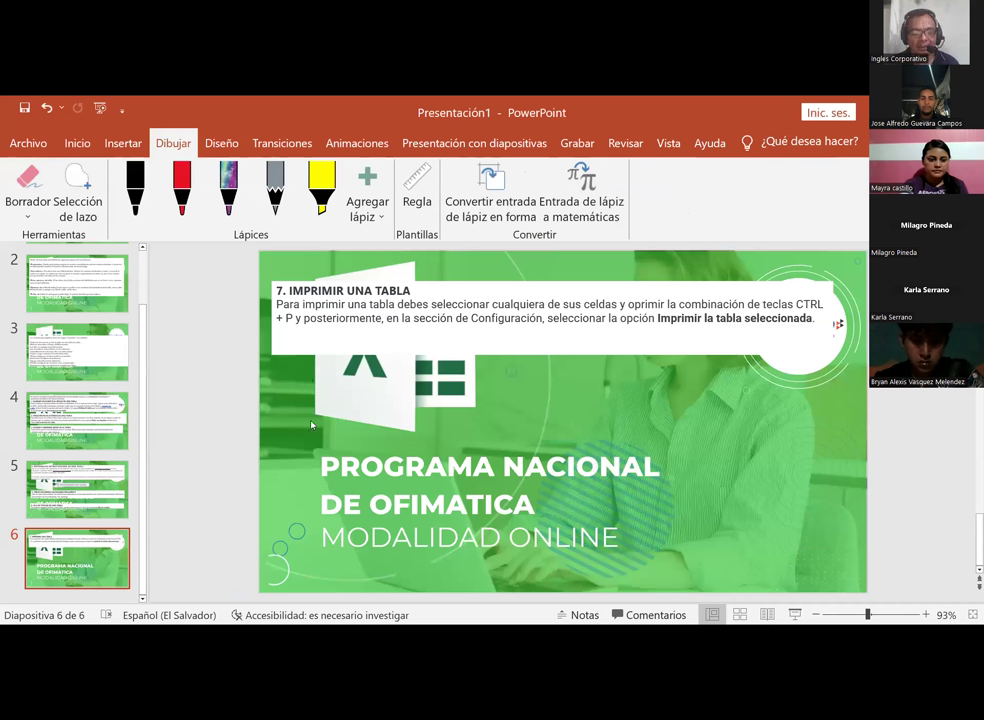
Start the PowerPoint slideshow full screen on the 'Una tabla es...' slide
key("F5")
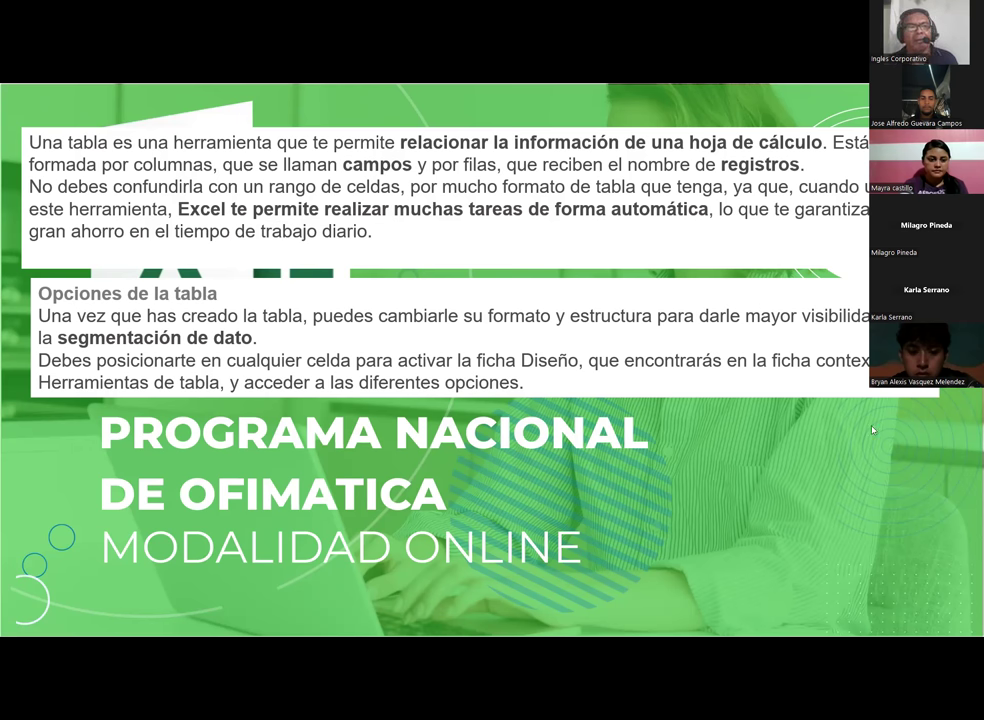
Advance to the table tool groups text, then step back to the 'what is a table' explanation
left_click(404, 237)
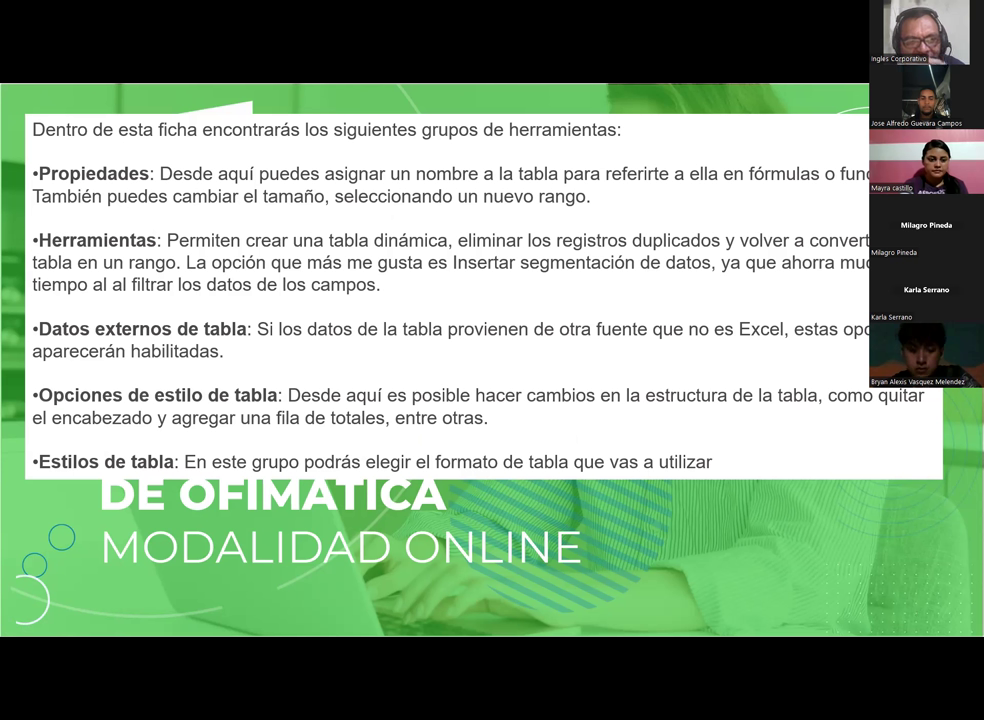
key("Left")
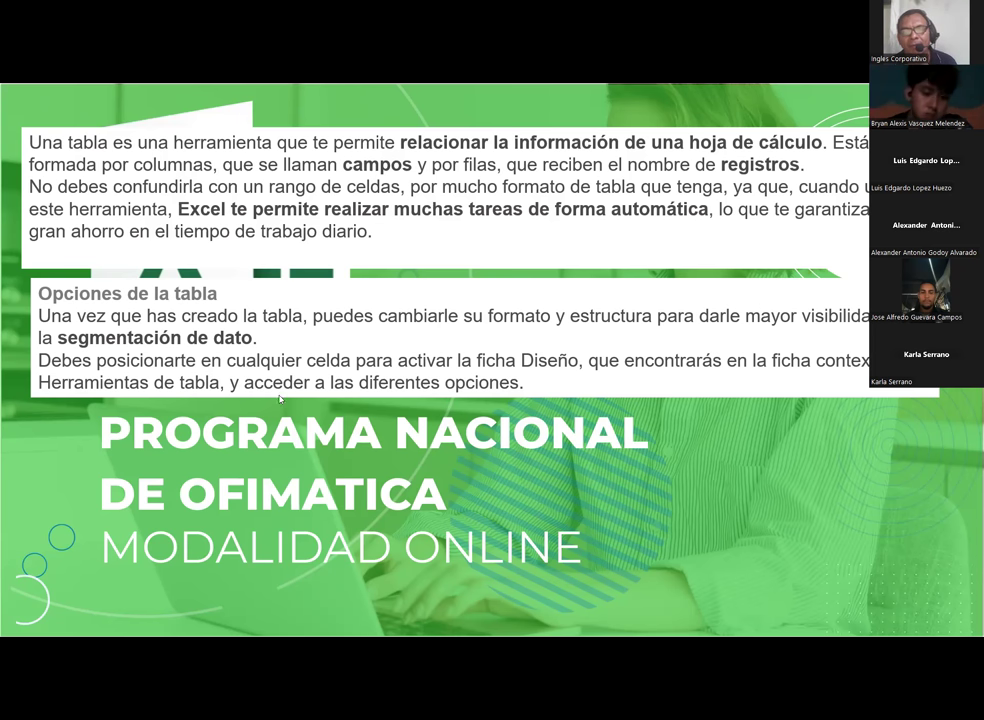
Advance to the slide listing table tool groups, stepping back once and returning
left_click(282, 432)
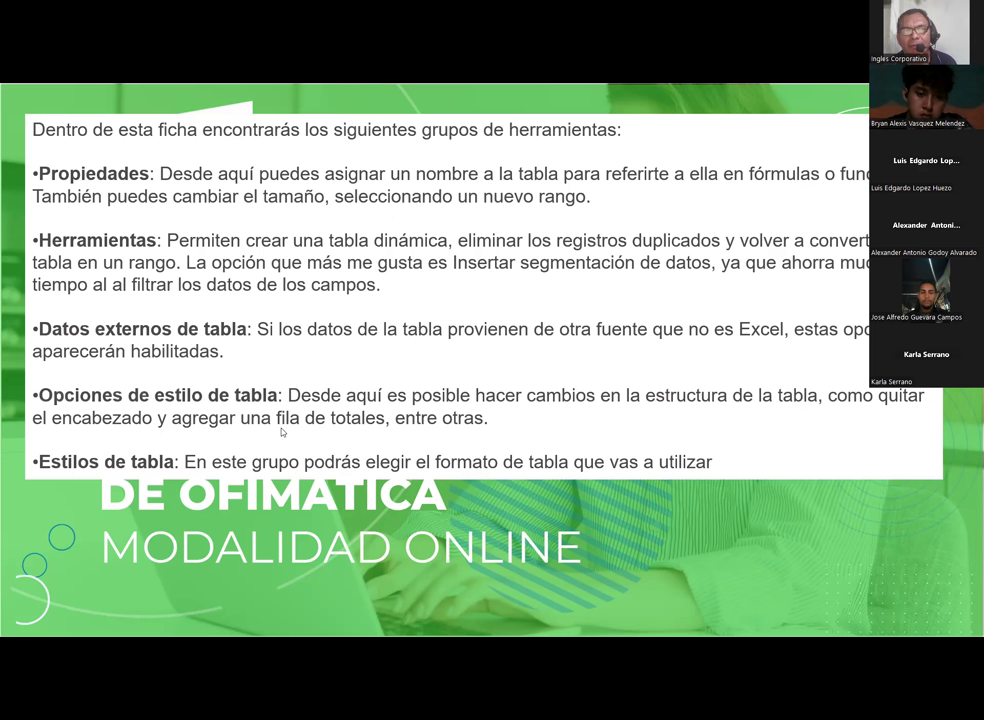
key("Left")
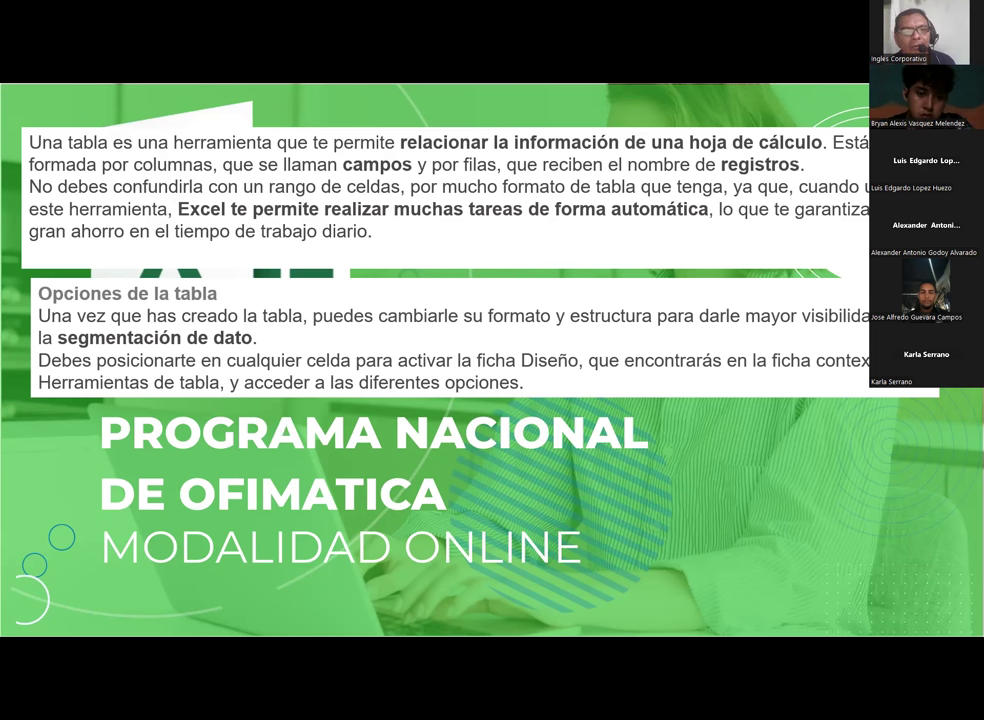
key("Right")
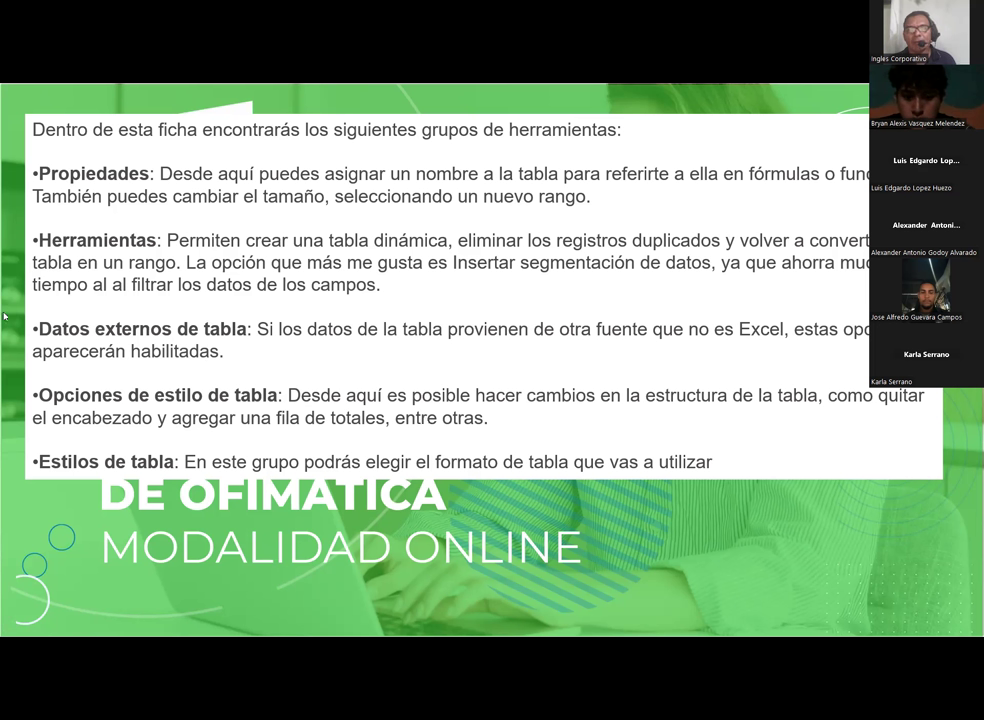
Advance the slideshow to the slide on the advantages of tables
left_click(241, 285)
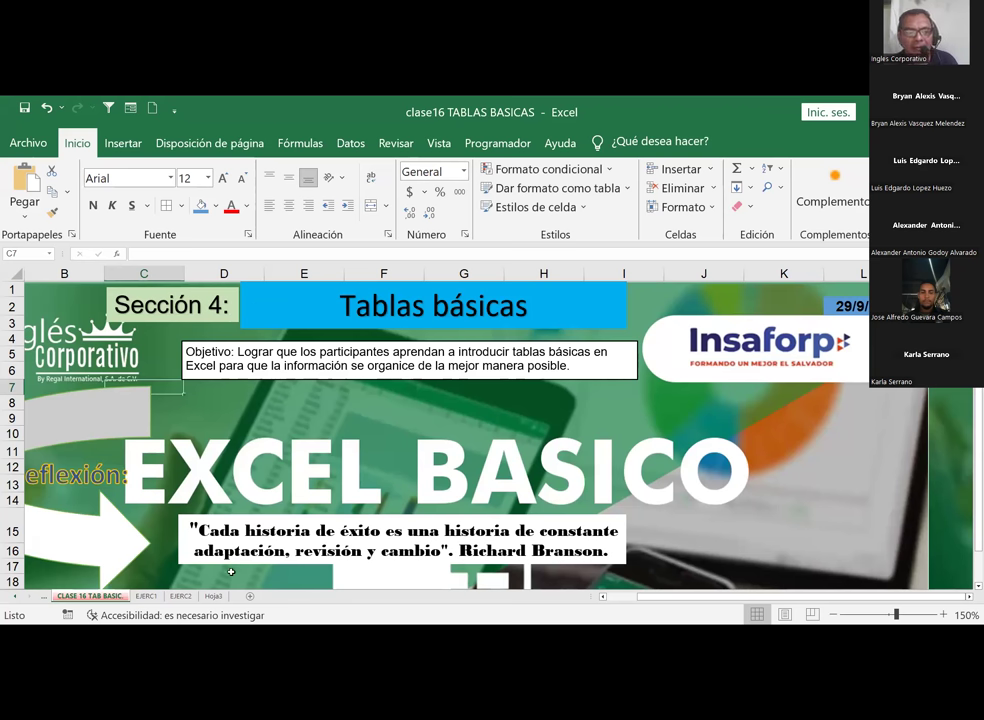
Go to the EJERC1 gastos sheet and turn off Líneas de cuadrícula under Vista
left_click(146, 596)
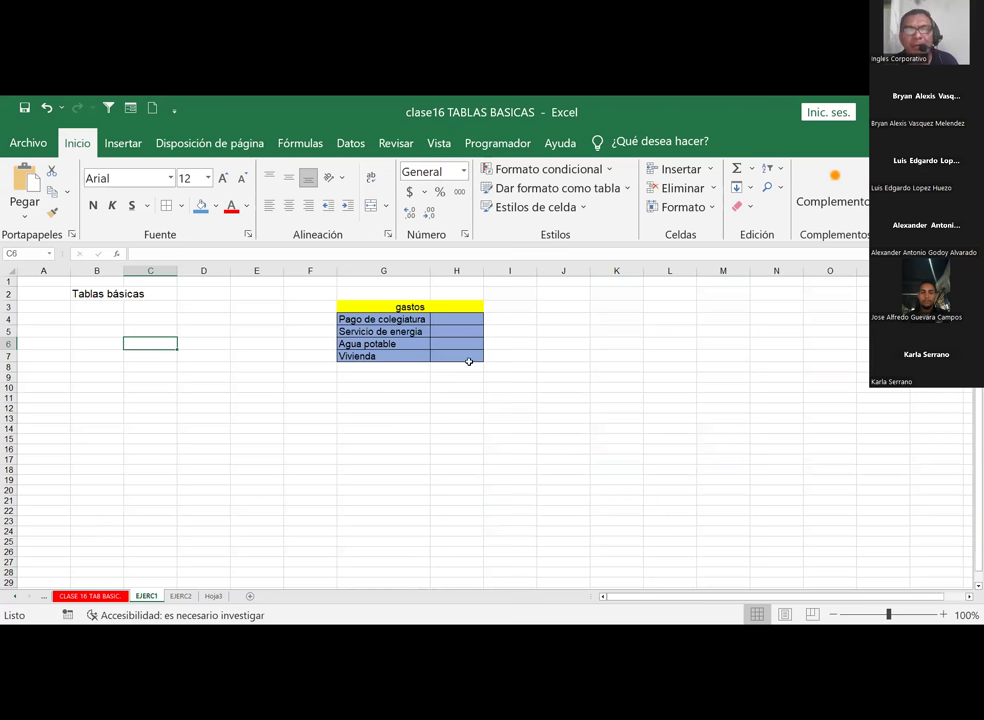
left_click(228, 356)
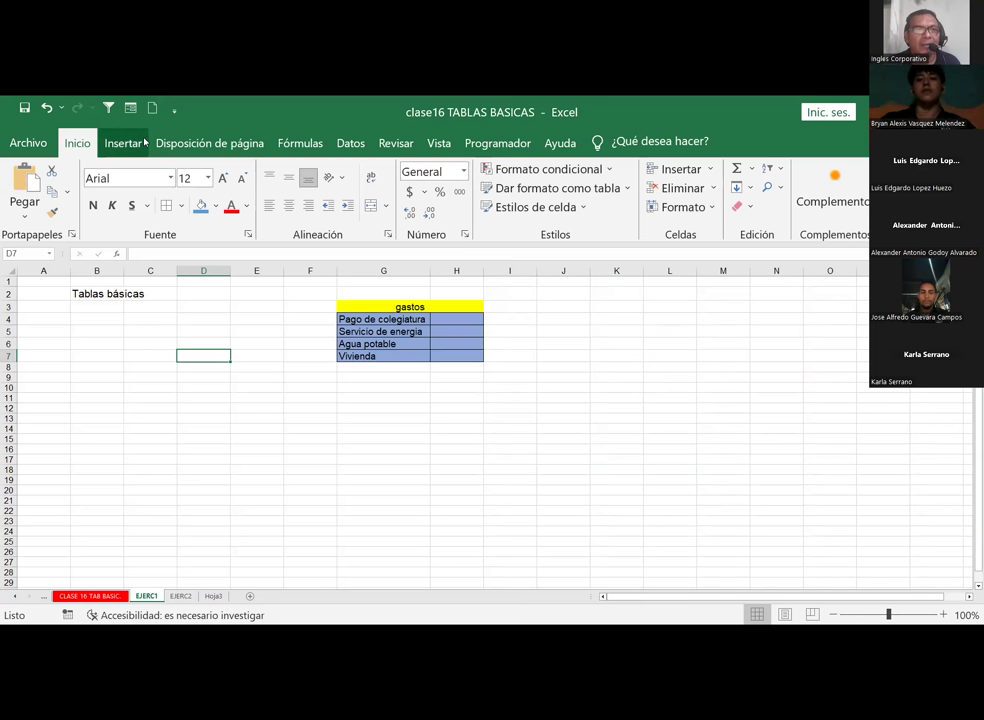
left_click(440, 143)
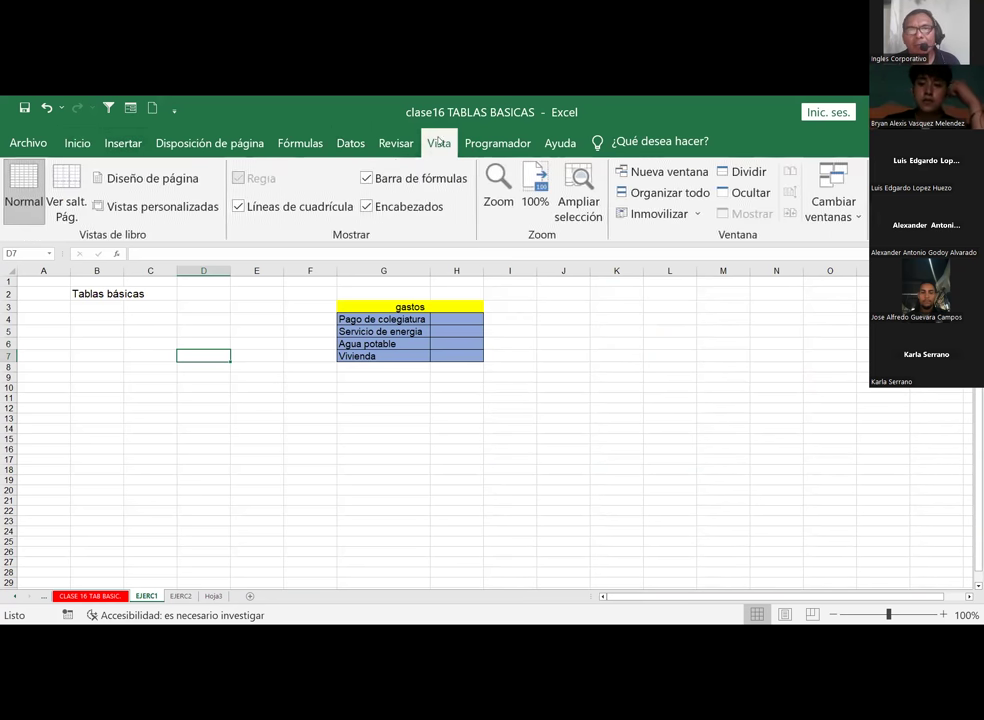
left_click(239, 207)
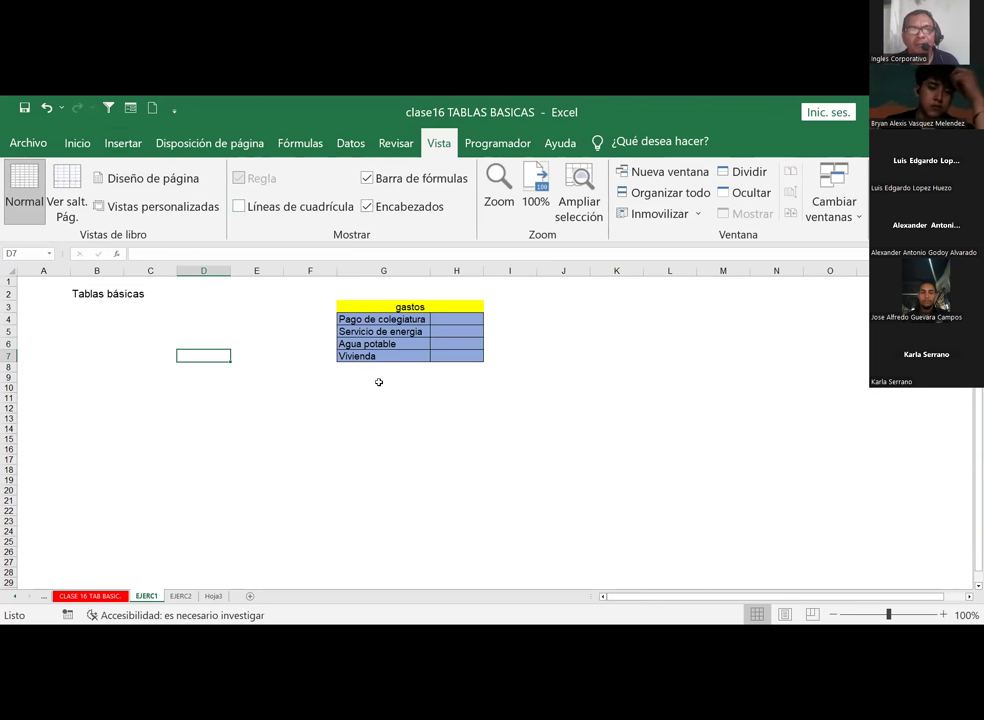
left_click(315, 428)
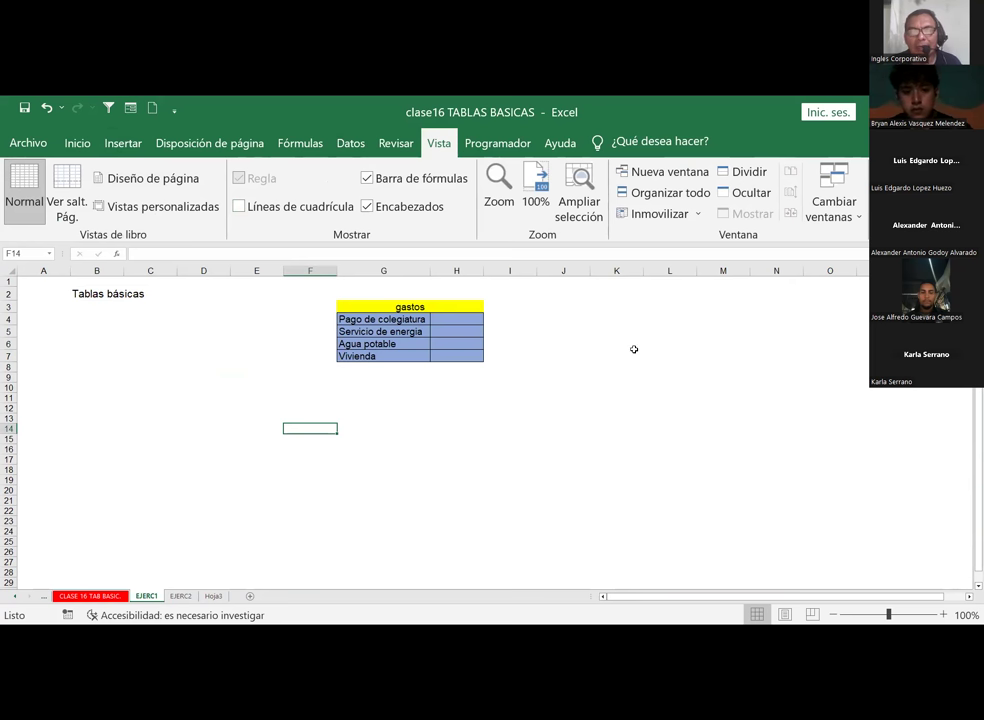
Fill G8:H8 with Oro, Énfasis 4, Oscuro 25% and check the result
left_click_drag(354, 368, 462, 368)
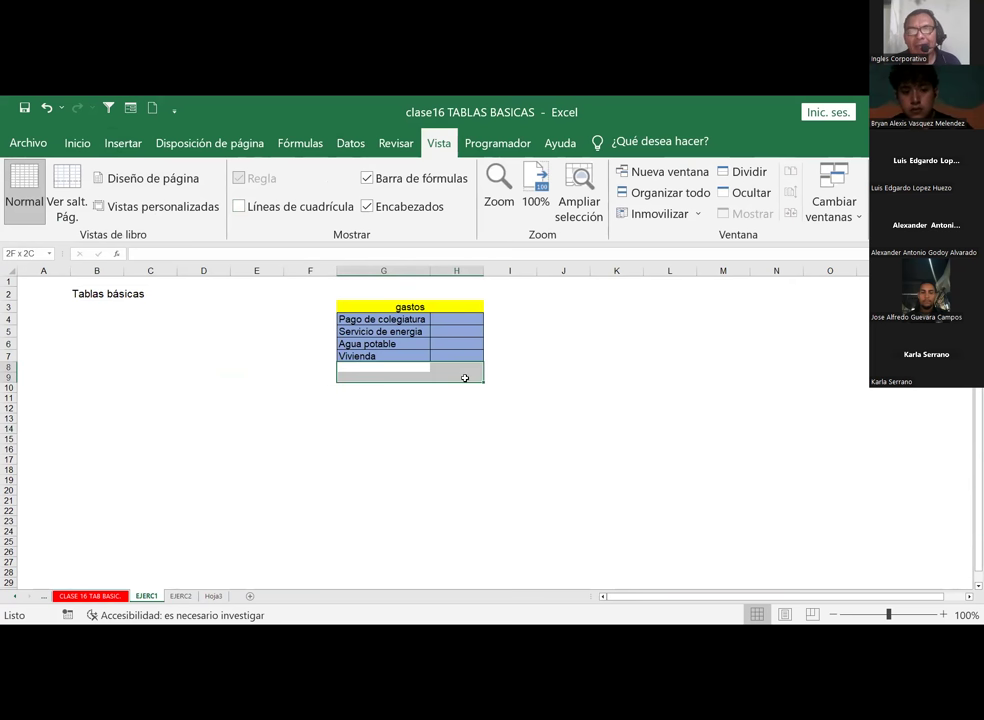
left_click(77, 145)
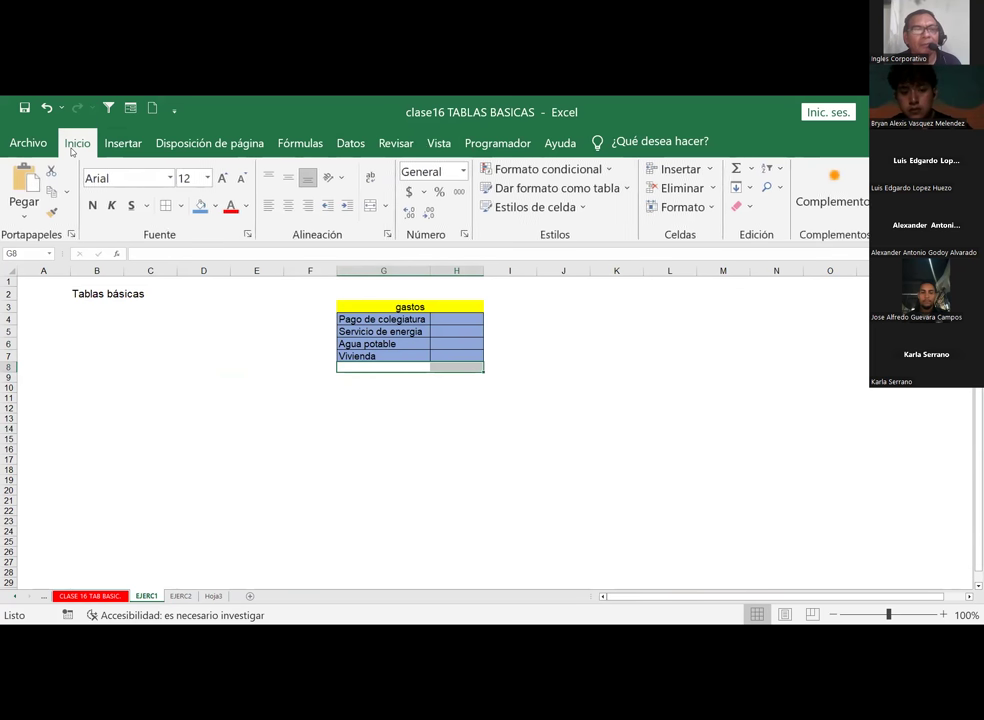
left_click(215, 208)
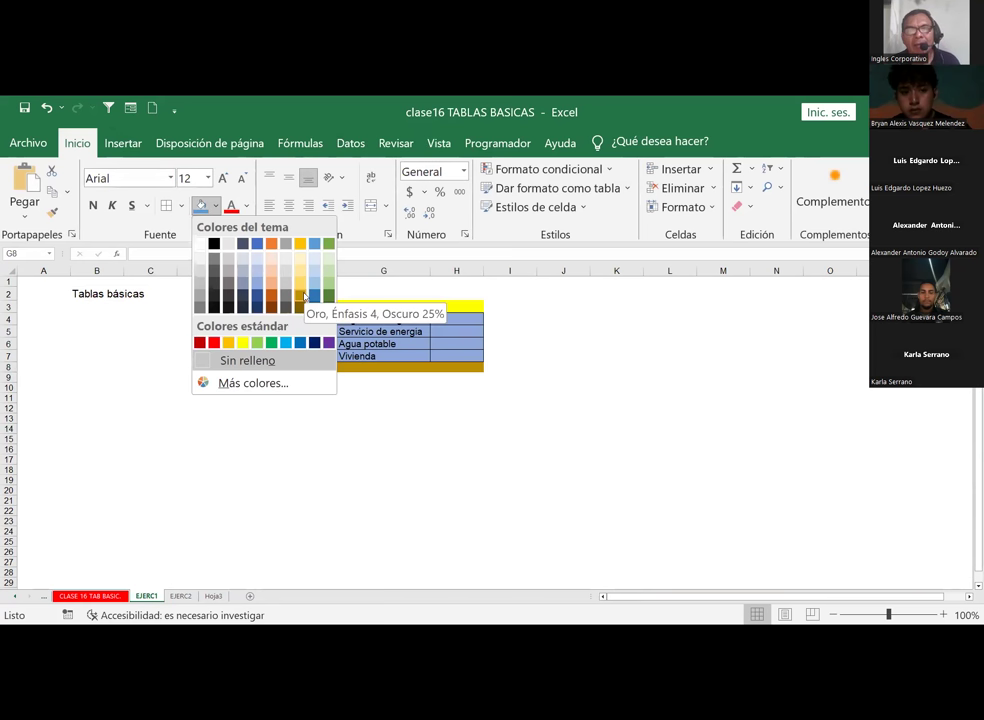
left_click(303, 296)
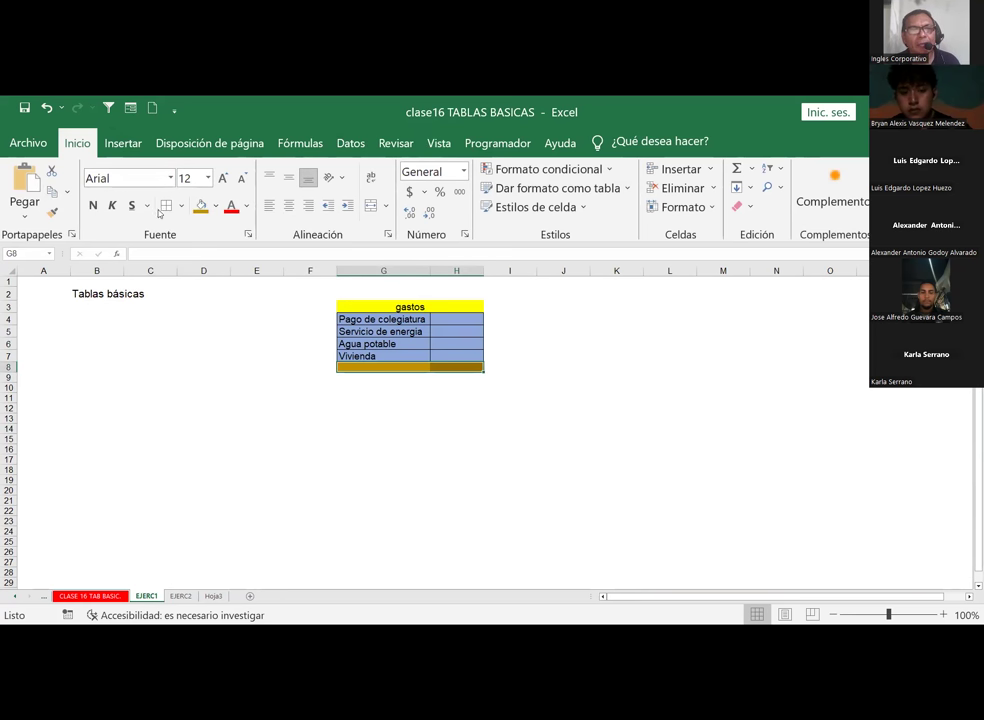
left_click(383, 415)
left_click(362, 366)
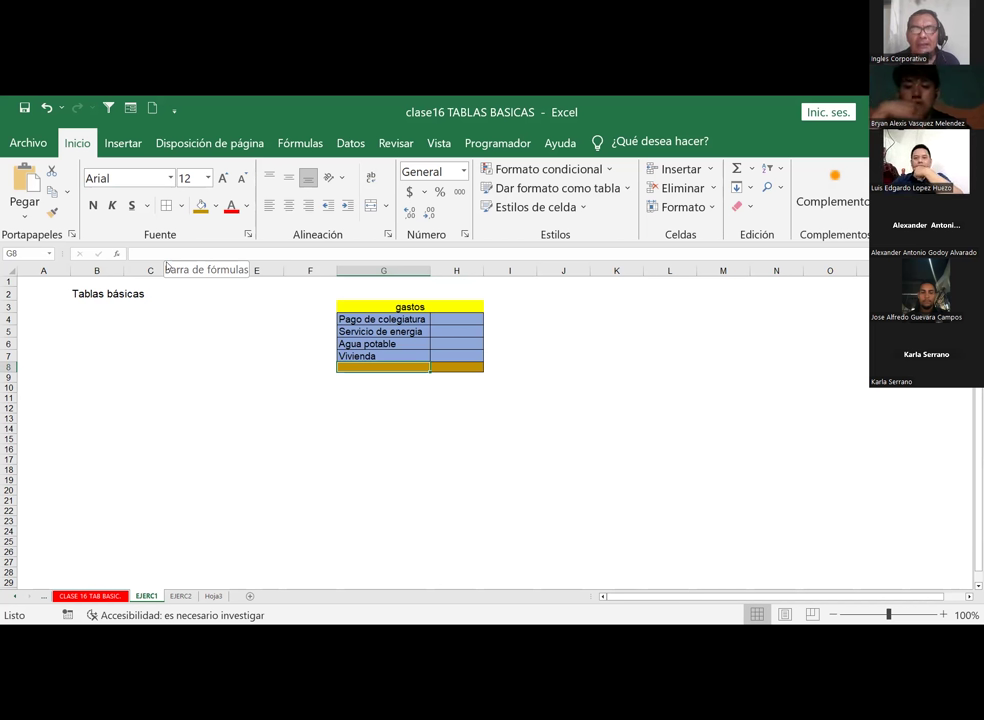
Select the gastos range G4:H8, a column C block, then the labels G4:G8
left_click(255, 448)
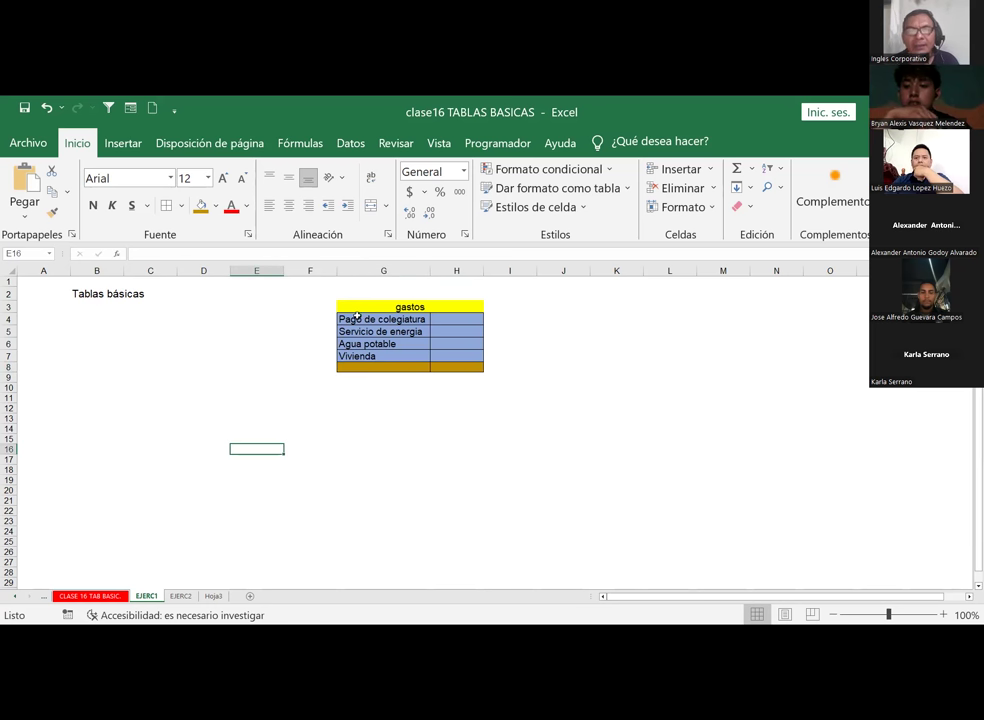
mouse_move(351, 318)
left_mouse_down()
mouse_move(437, 347)
mouse_move(441, 366)
left_mouse_up()
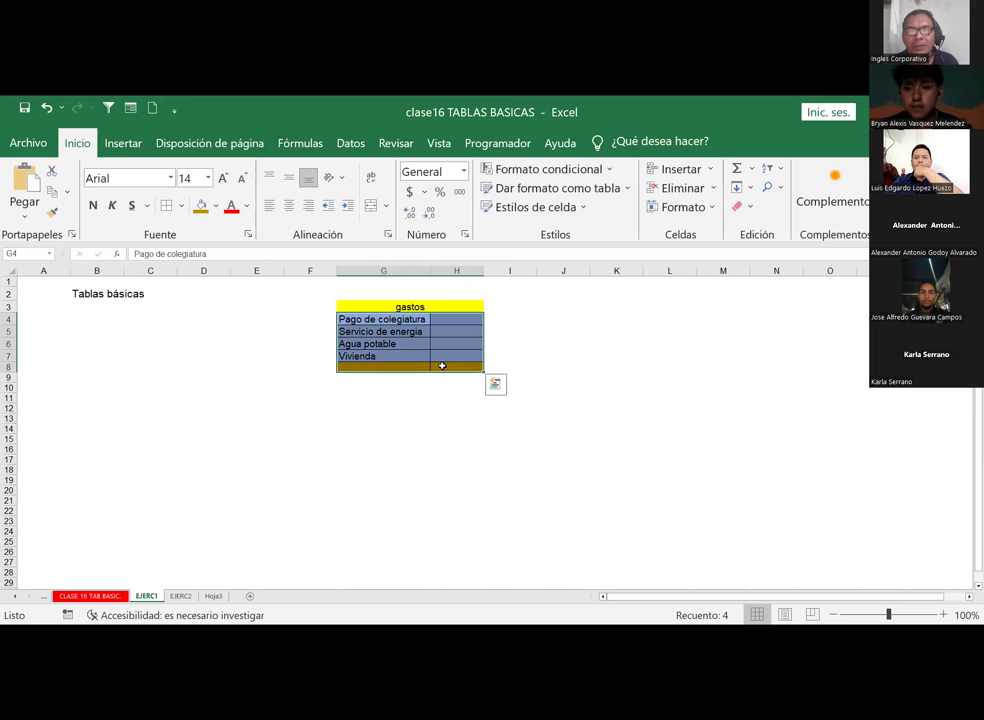
left_click(572, 332)
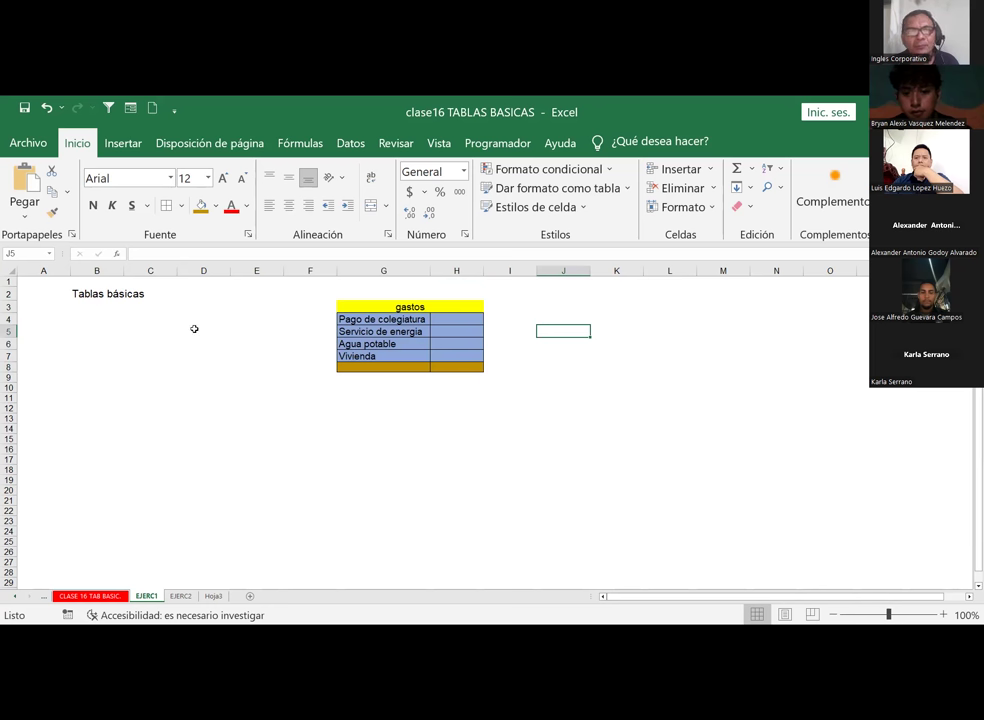
left_click(137, 334)
left_click_drag(137, 334, 132, 398)
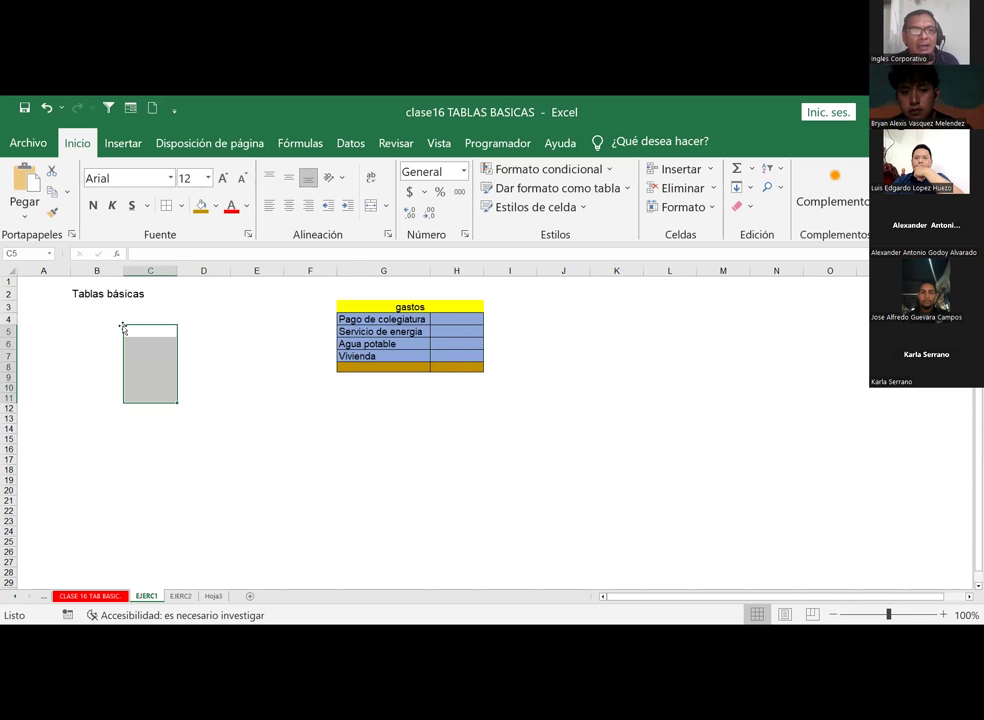
left_click_drag(373, 322, 364, 369)
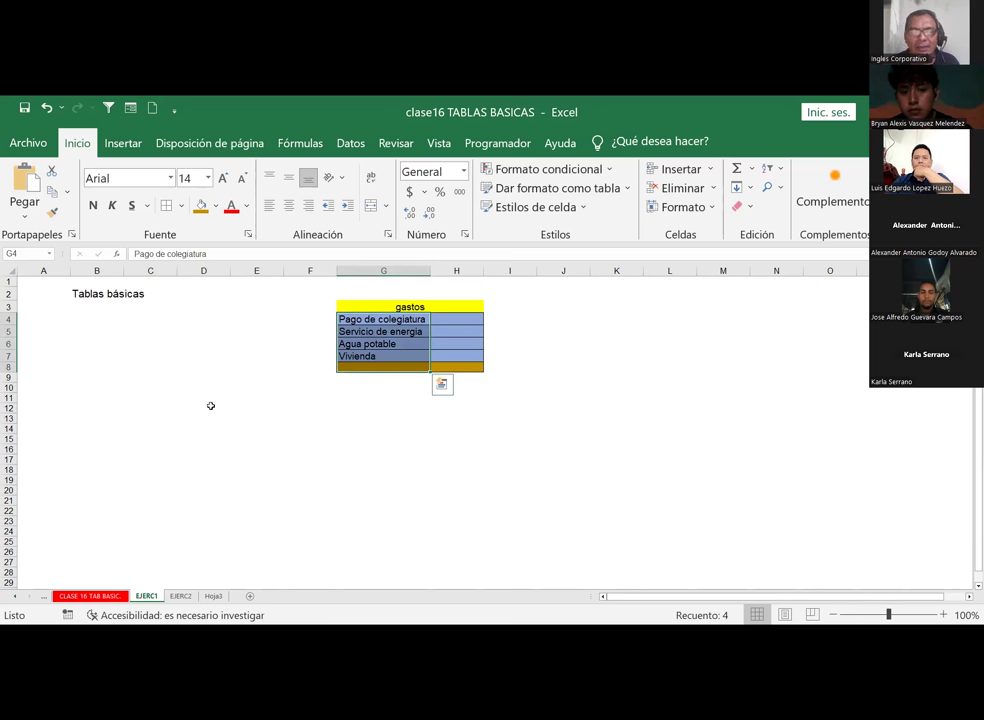
Fill C9:C16 with dark gold and E9:E16 with peach
left_click_drag(133, 380, 143, 452)
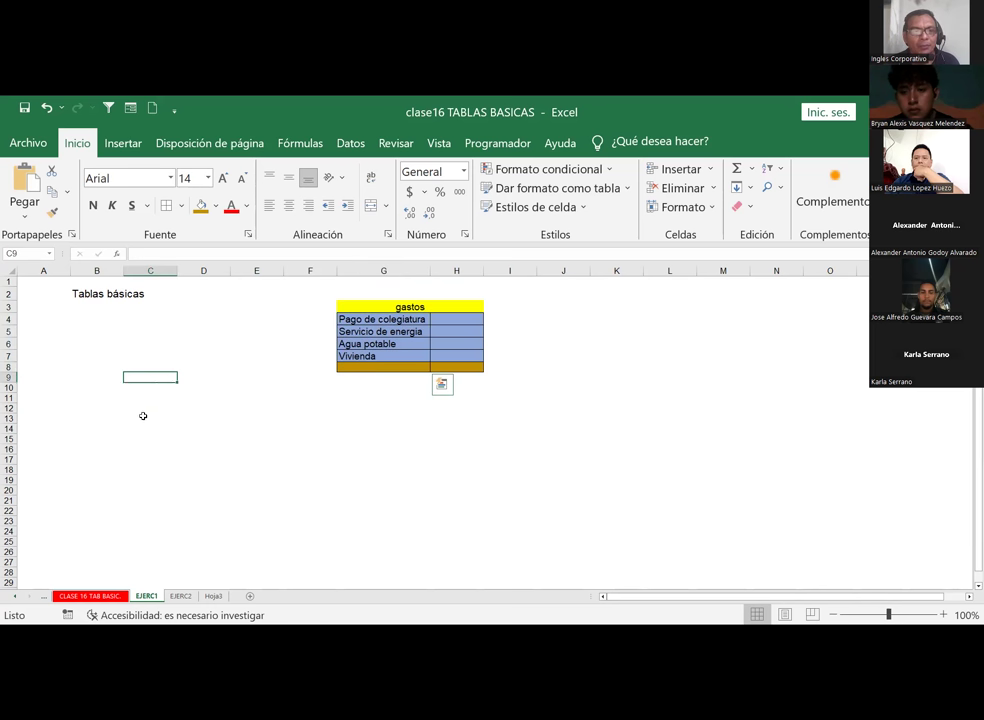
left_click(201, 205)
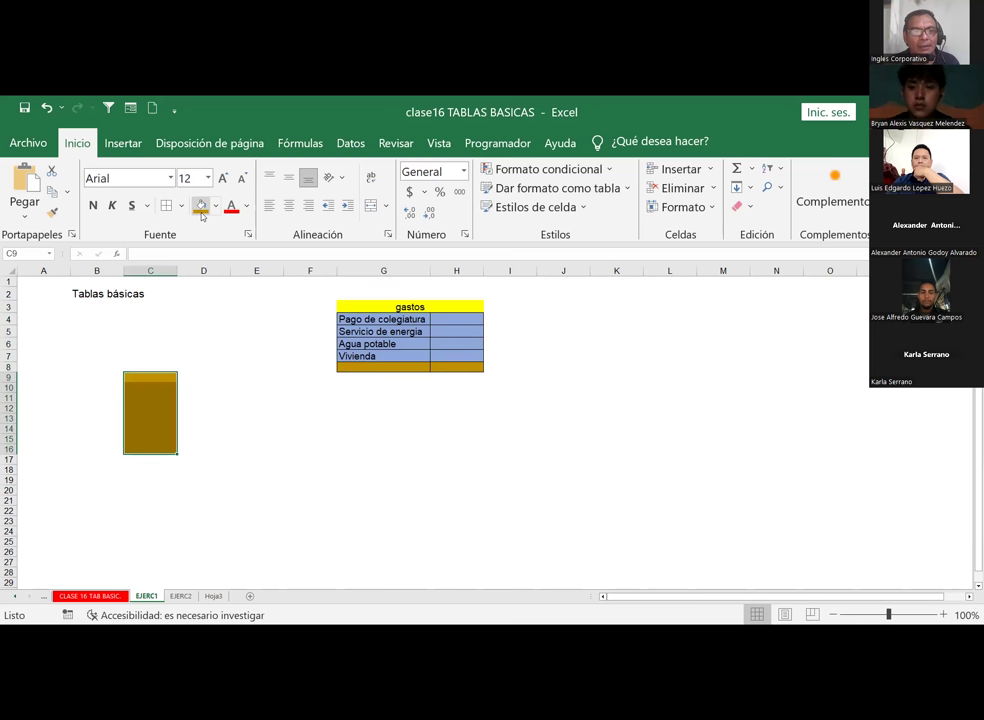
left_click_drag(258, 380, 258, 450)
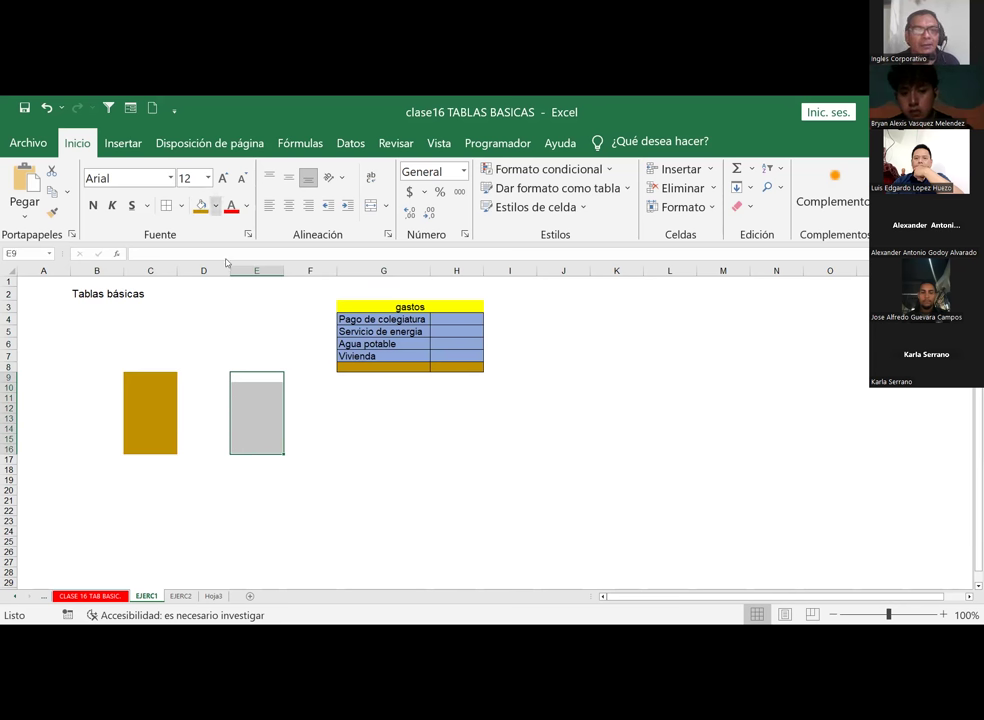
left_click(215, 205)
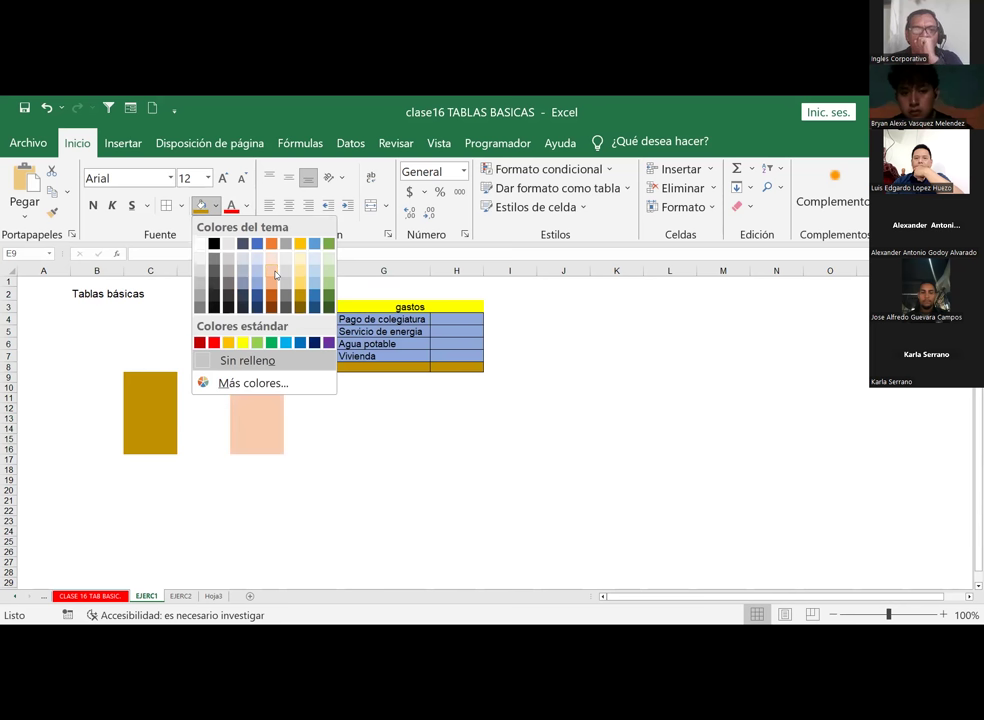
left_click(48, 380)
Fill A9:A16 light yellow, compare the coloured blocks, then select cell G6
mouse_move(48, 380)
left_mouse_down()
mouse_move(71, 431)
mouse_move(59, 446)
left_mouse_up()
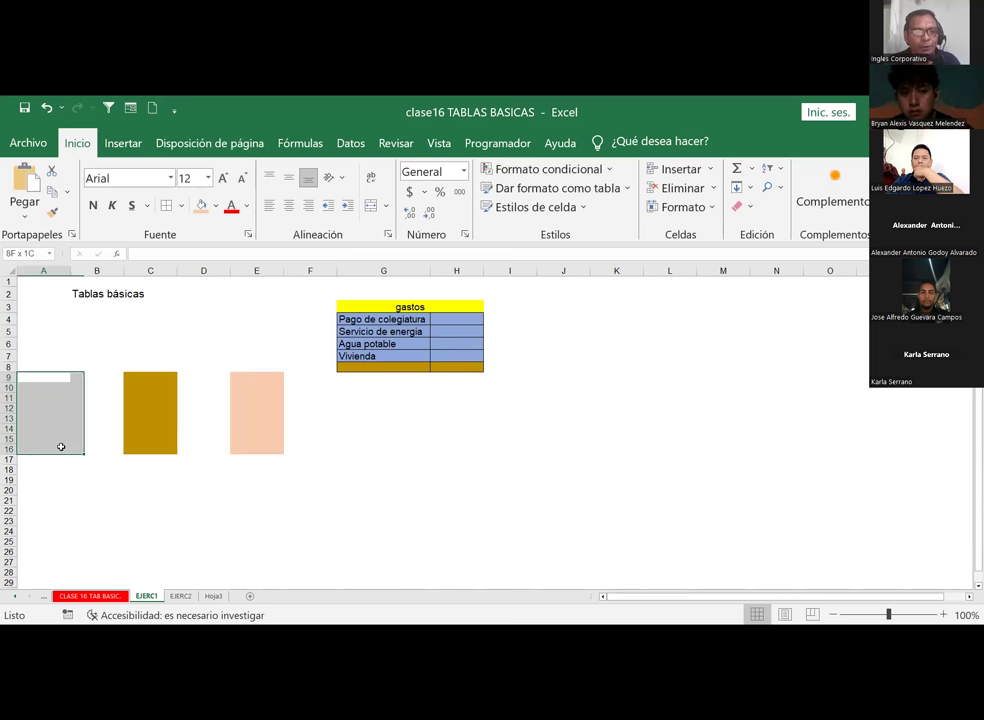
left_click(217, 208)
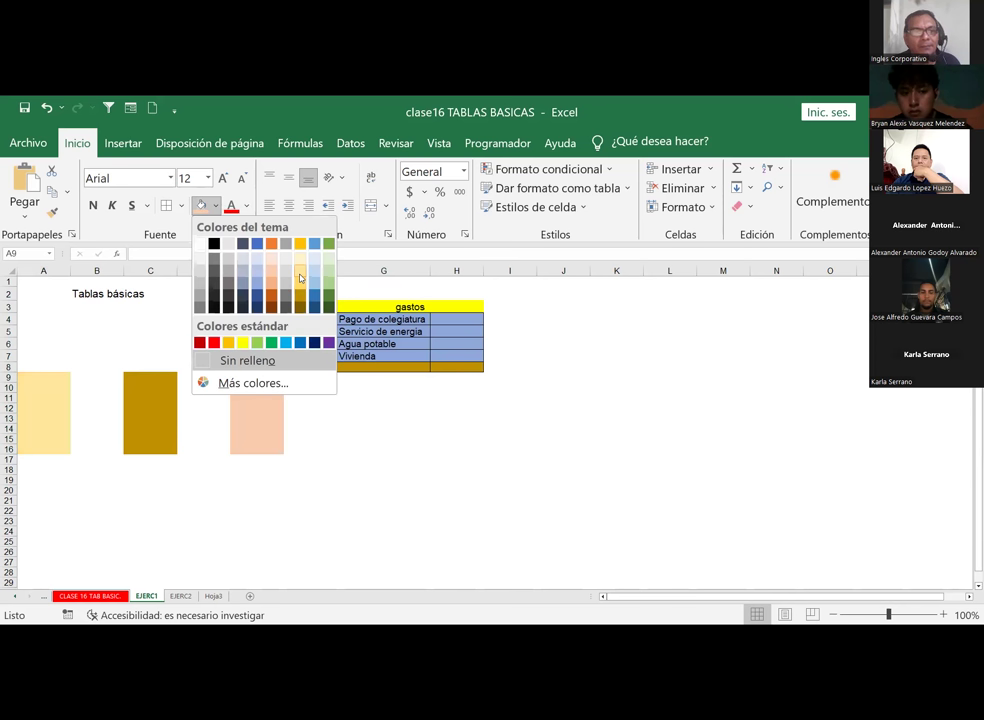
left_click(50, 387)
left_click(135, 388)
left_click(257, 388)
left_click(40, 386)
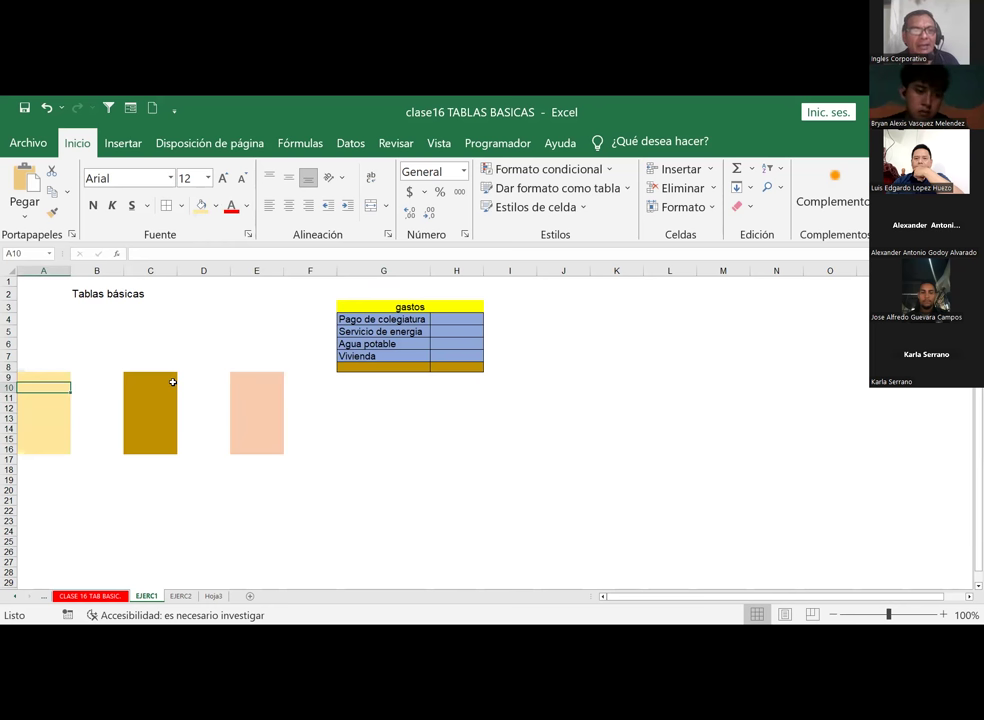
left_click(386, 343)
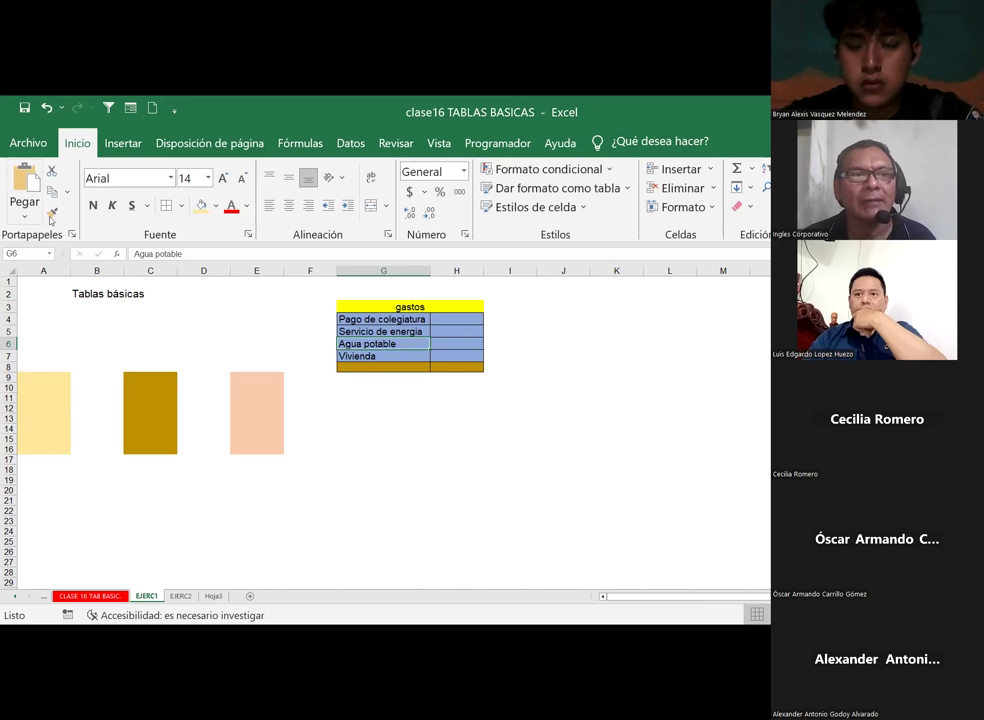
left_click(453, 425)
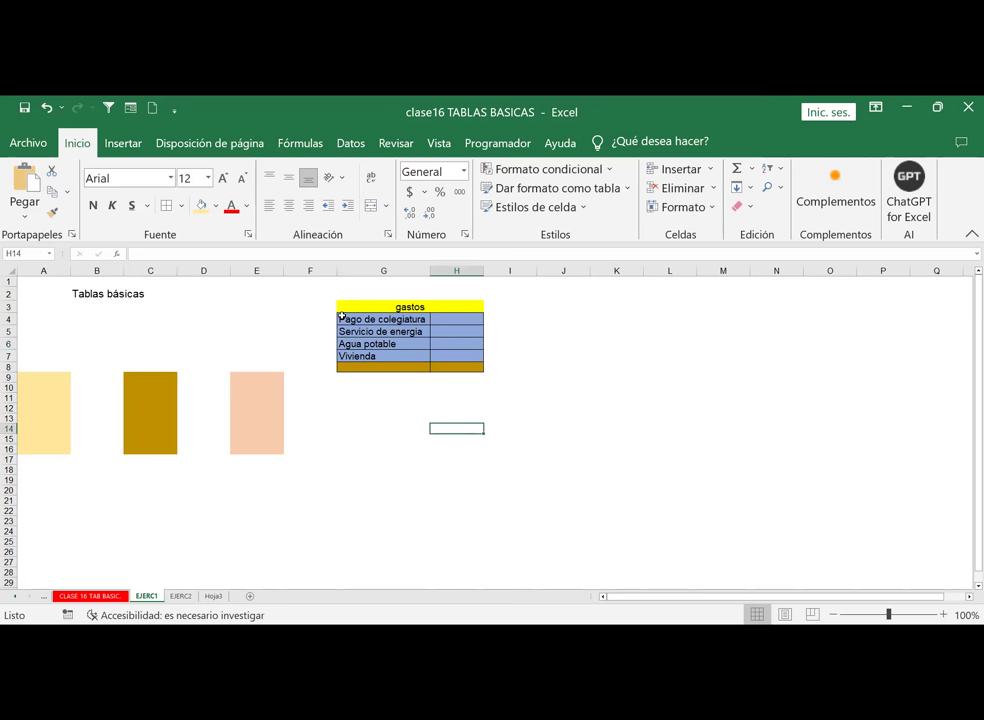
left_click_drag(342, 319, 477, 353)
left_click_drag(474, 372, 474, 372)
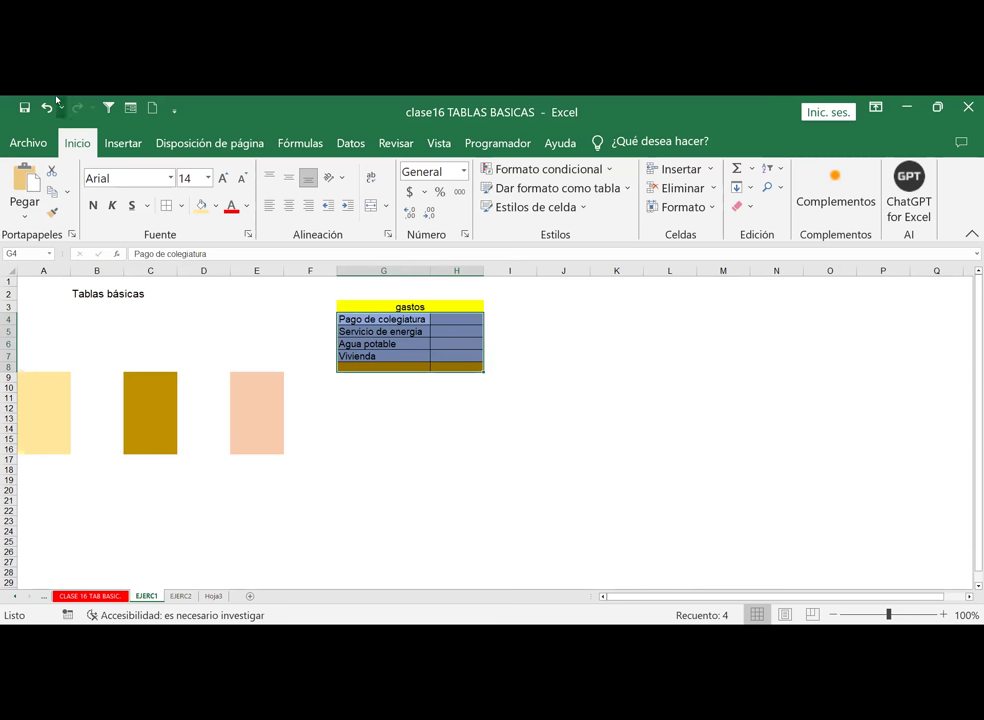
left_click(118, 146)
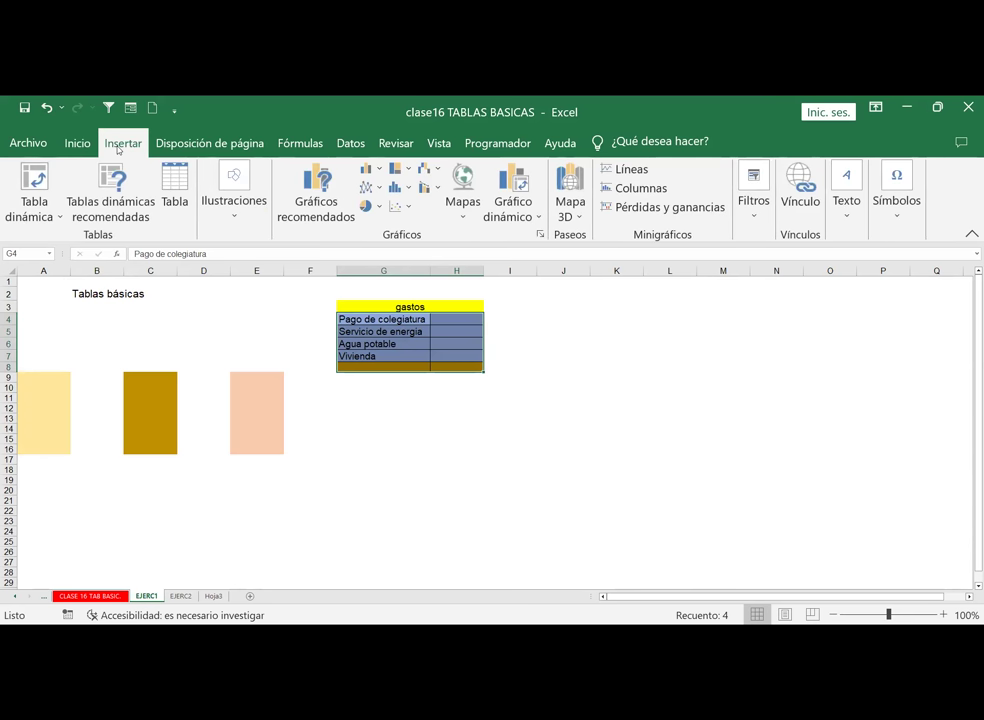
left_click(177, 182)
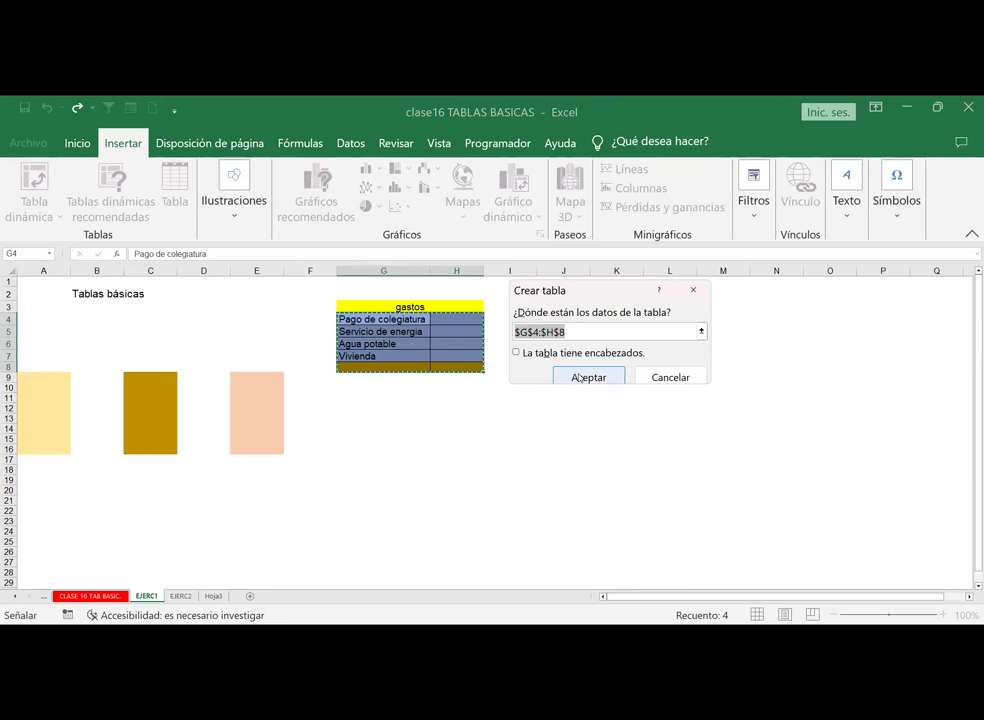
left_click(580, 377)
left_click(594, 386)
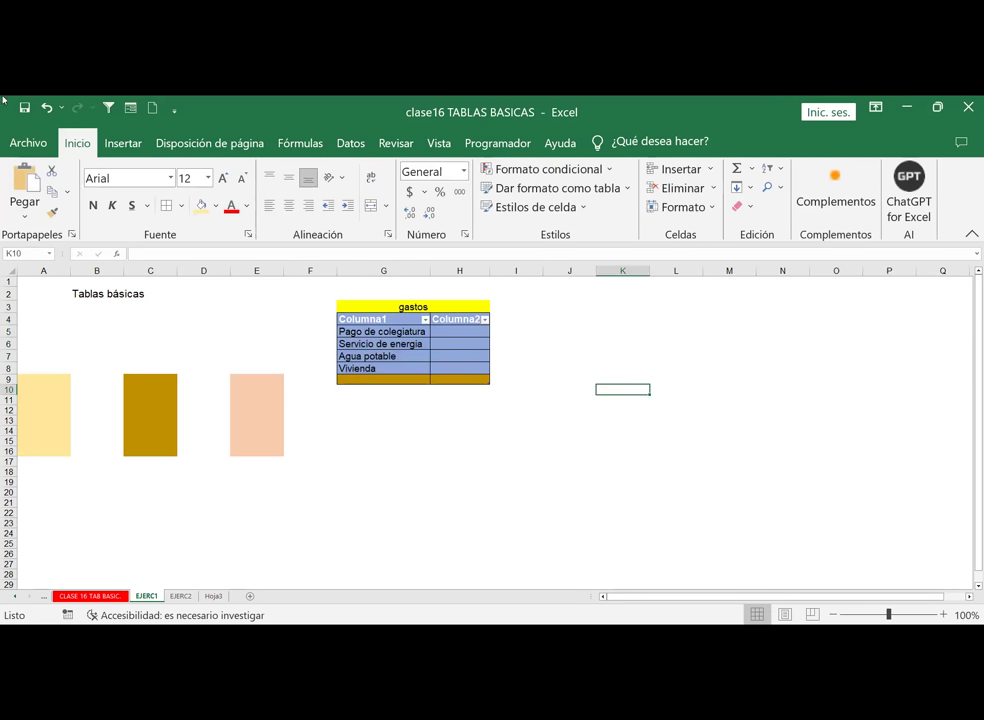
key("ctrl+z")
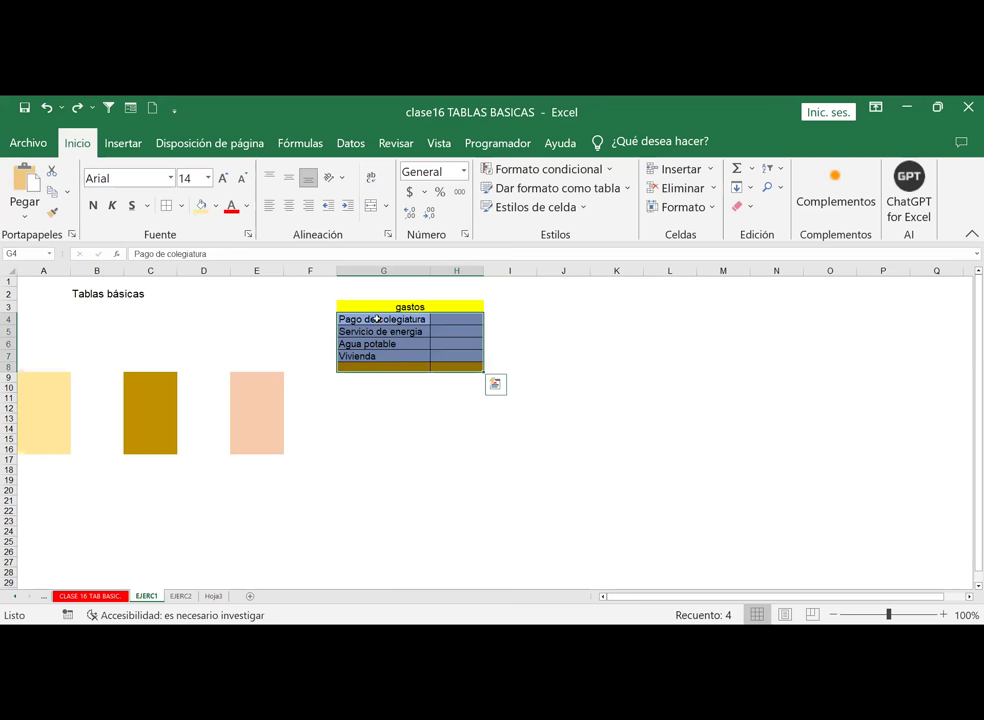
Insert a blank row 4 above the gastos items for the column headings
left_click(378, 318)
left_click(8, 318)
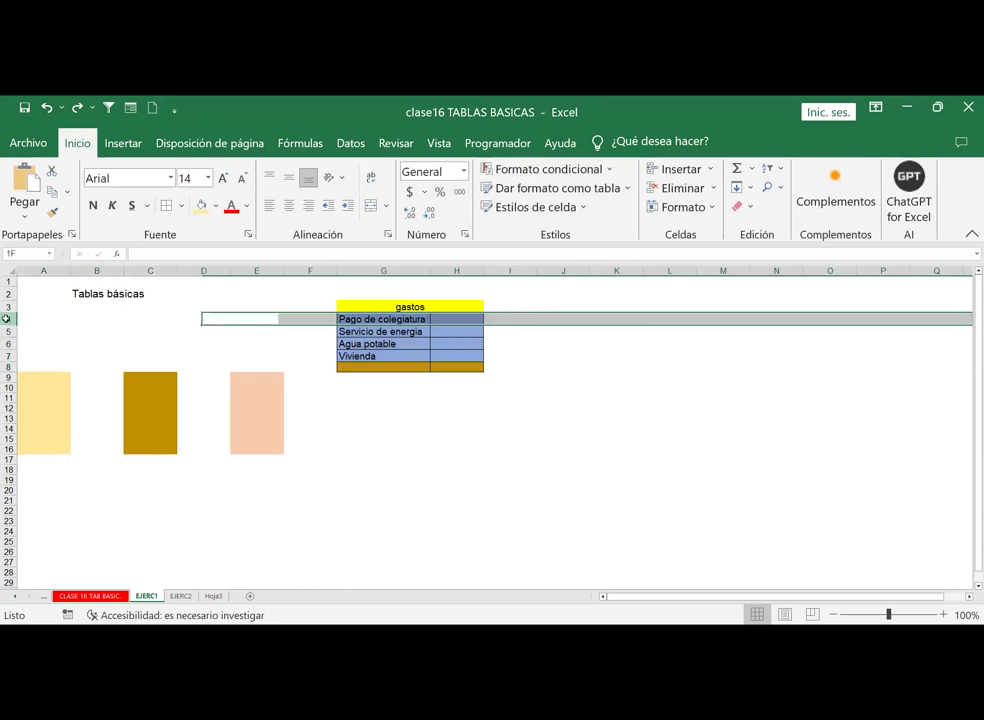
right_click(8, 319)
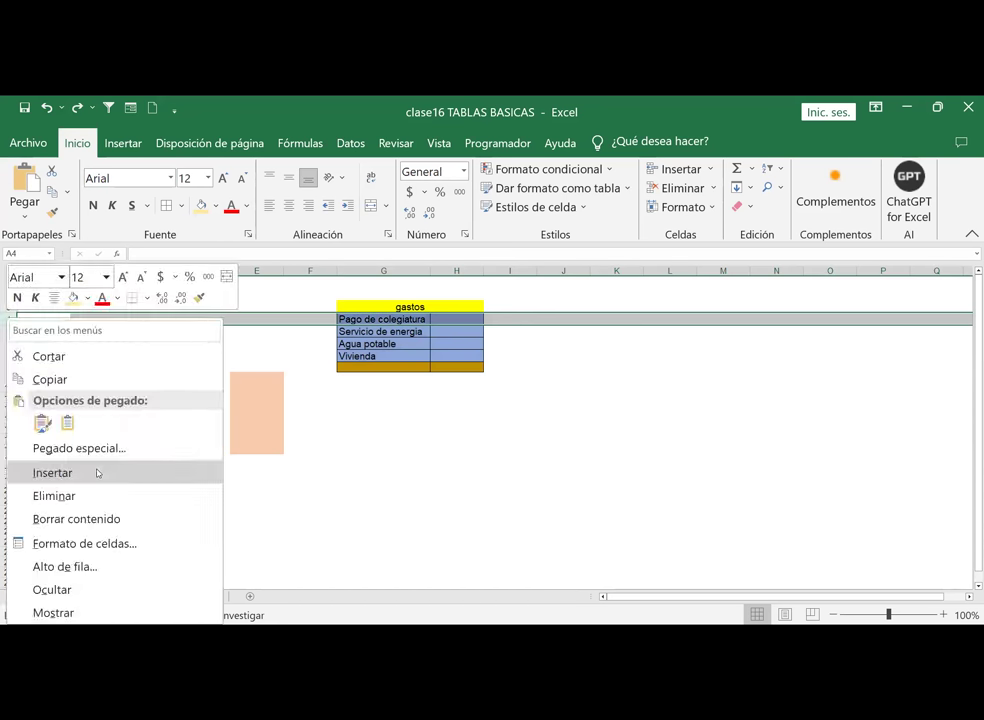
left_click(97, 473)
Enter the headings DESCRI PCION in G4 and VALOR in H4
left_click(370, 319)
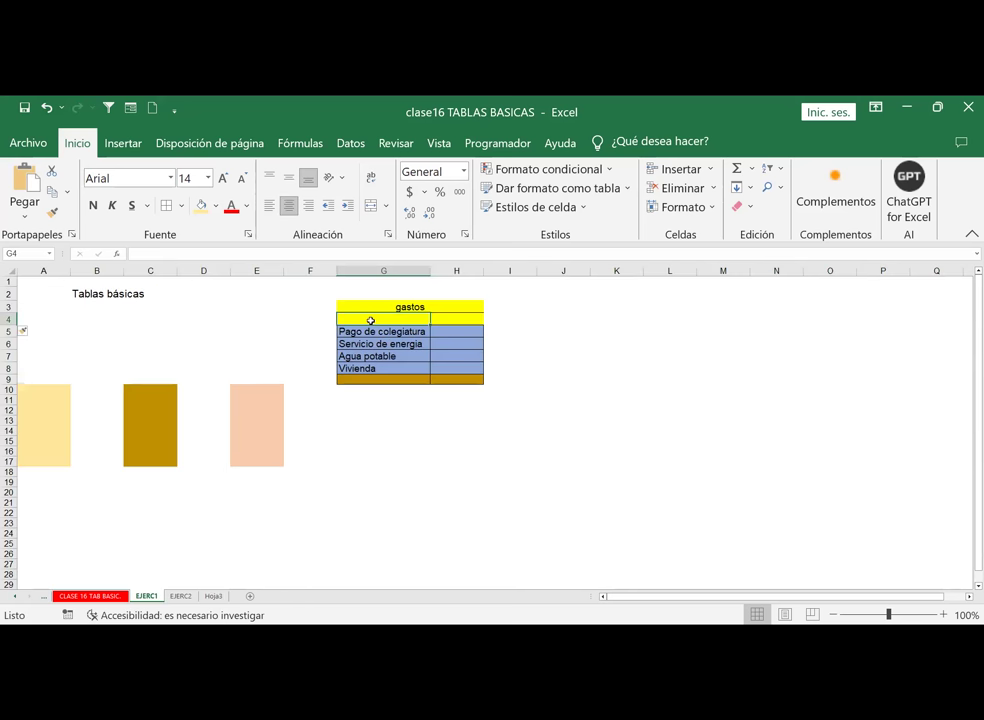
type("de")
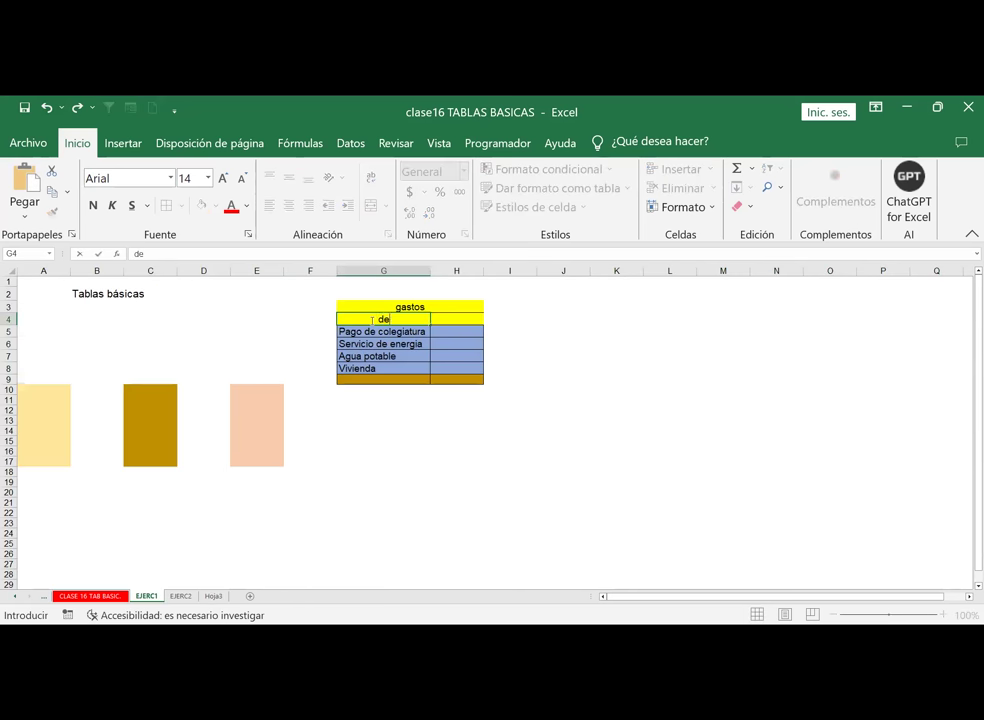
key("BackSpace")
key("BackSpace")
type("DESCRI PCION")
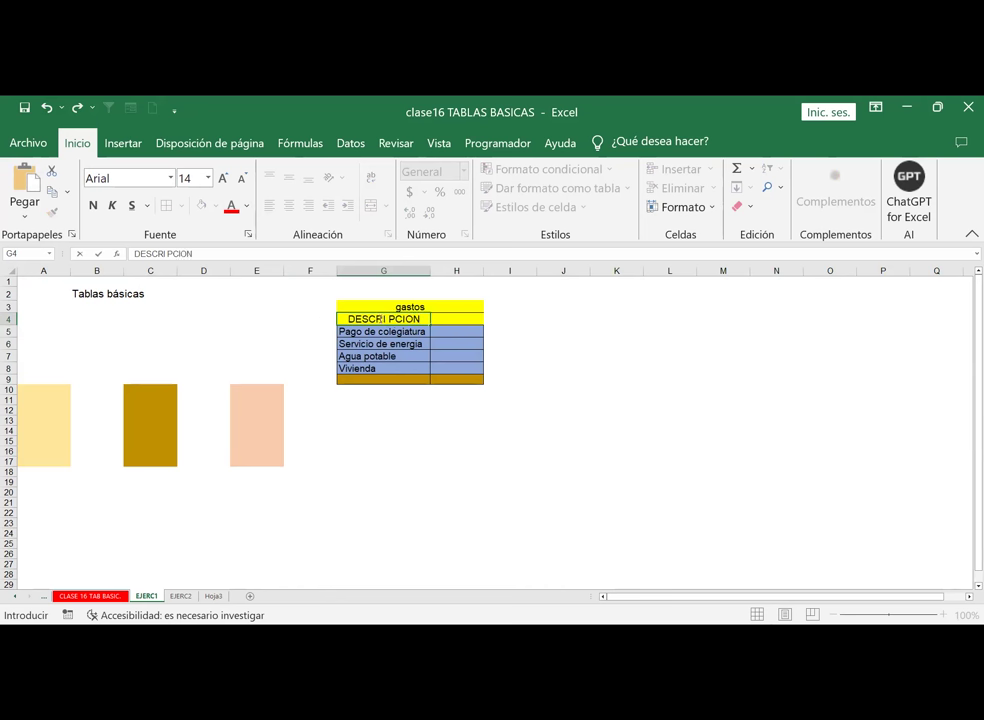
left_click(459, 321)
type("V")
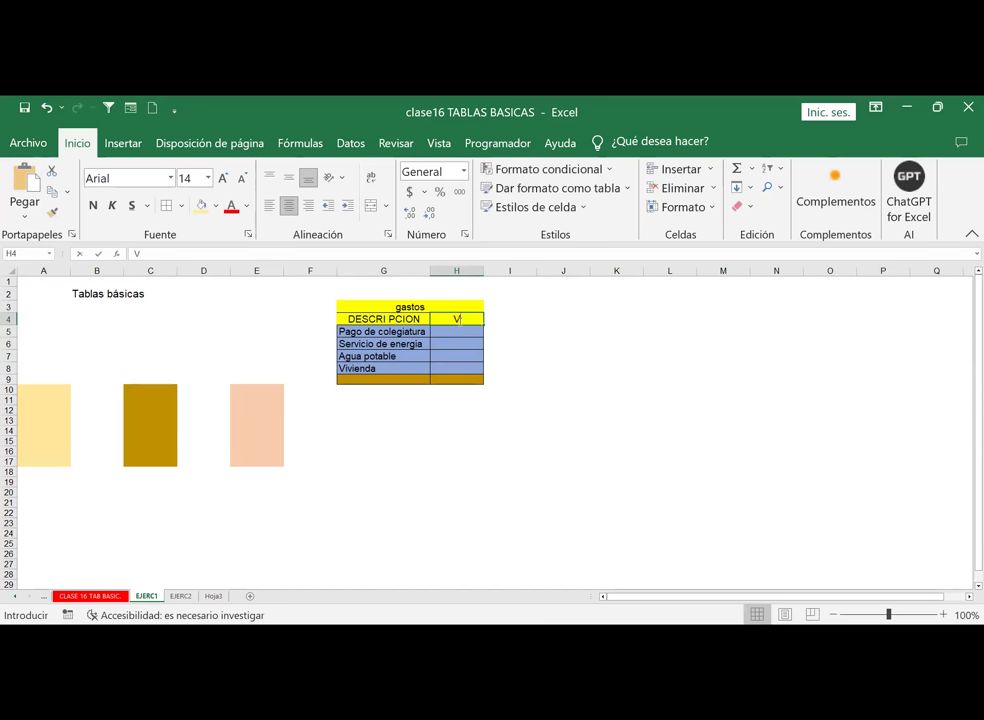
type("ALOR")
key("Return")
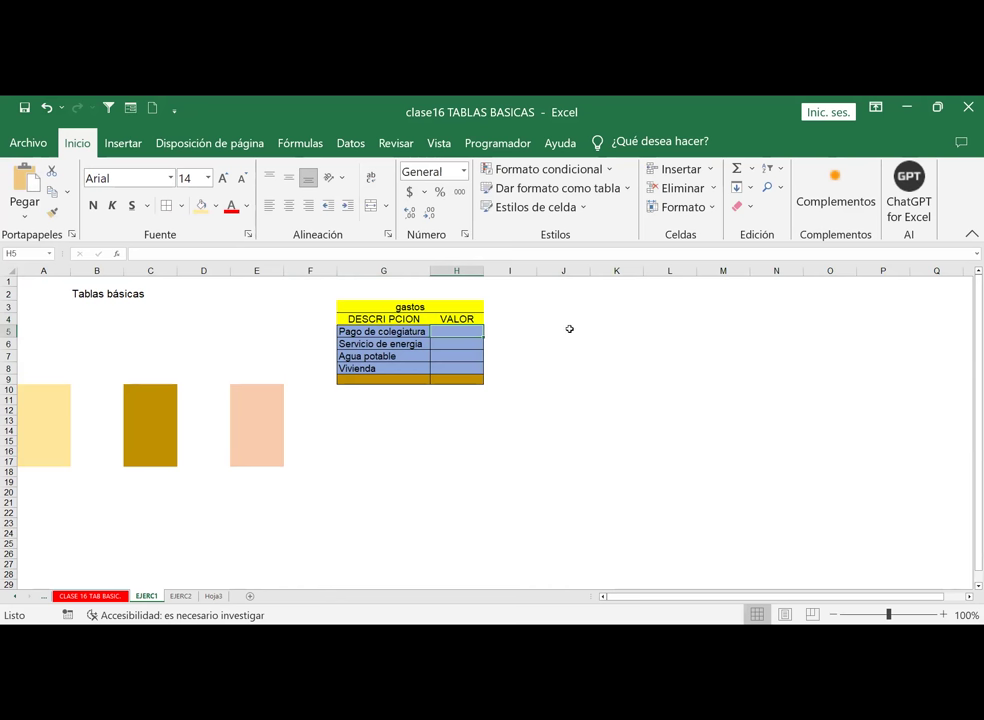
left_click(568, 330)
Convert G4:H9 into table Tabla2 using DESCRI PCION and VALOR as headers
left_click_drag(345, 316, 448, 378)
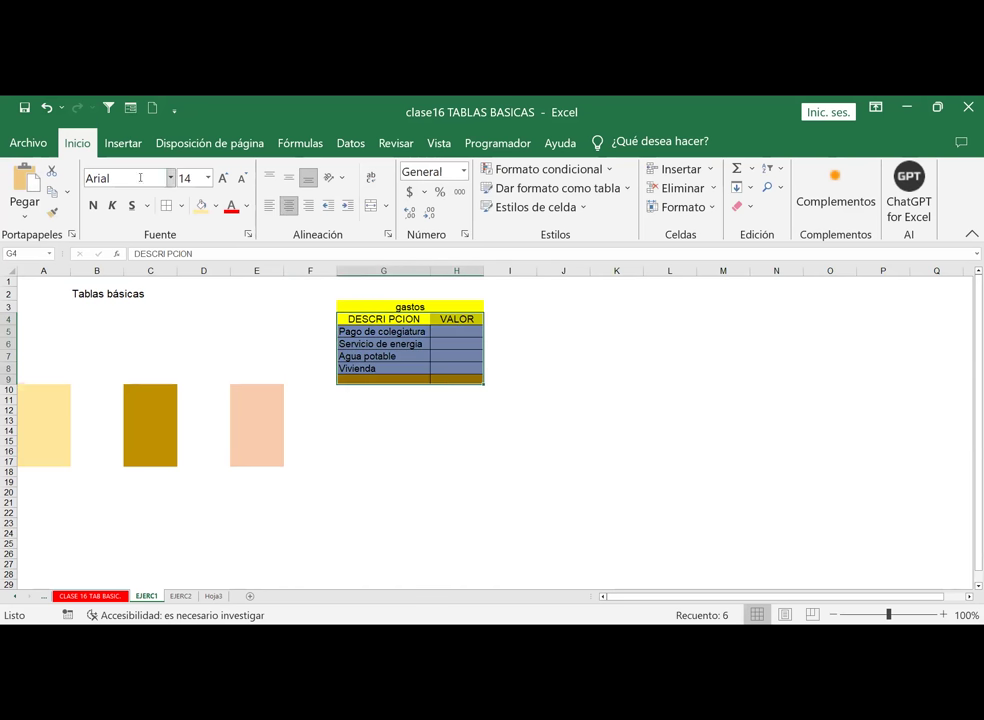
left_click(123, 143)
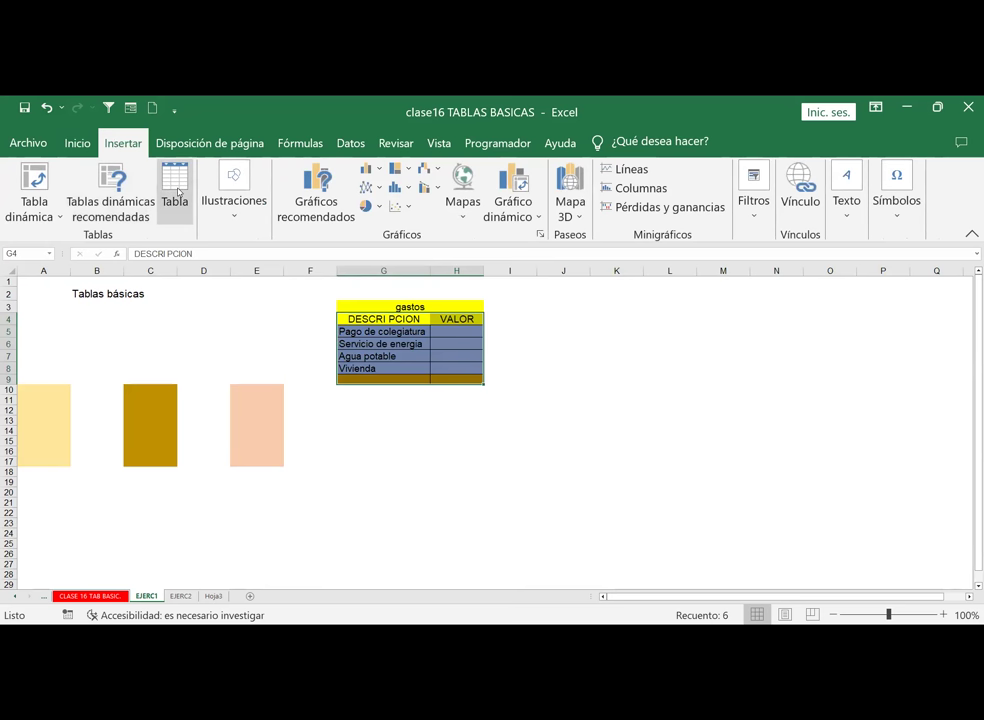
left_click(175, 190)
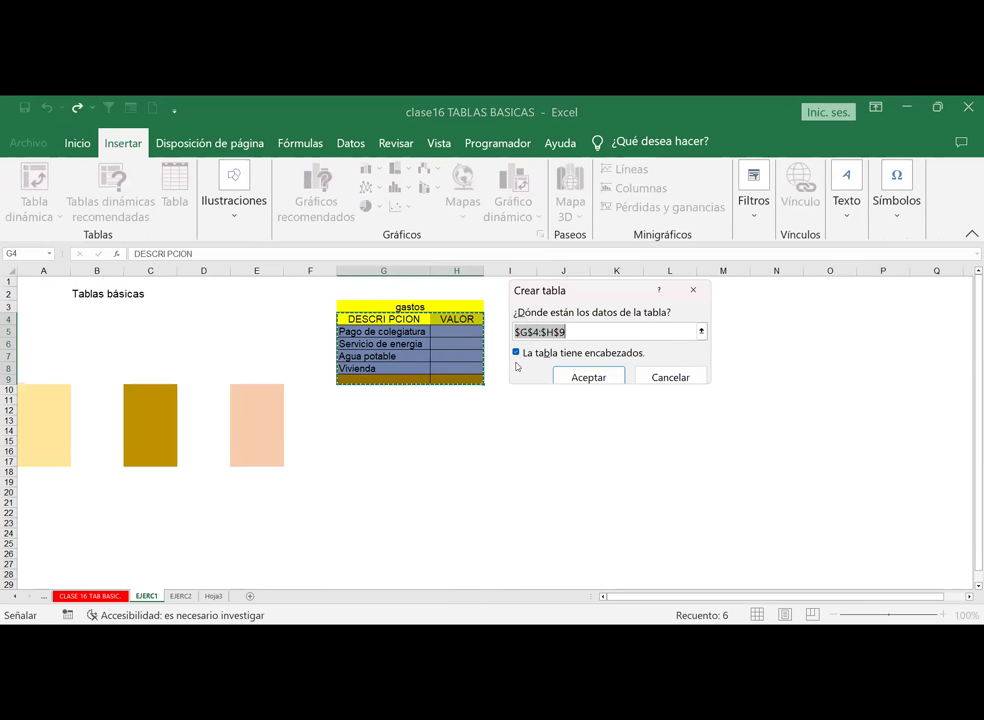
left_click(608, 379)
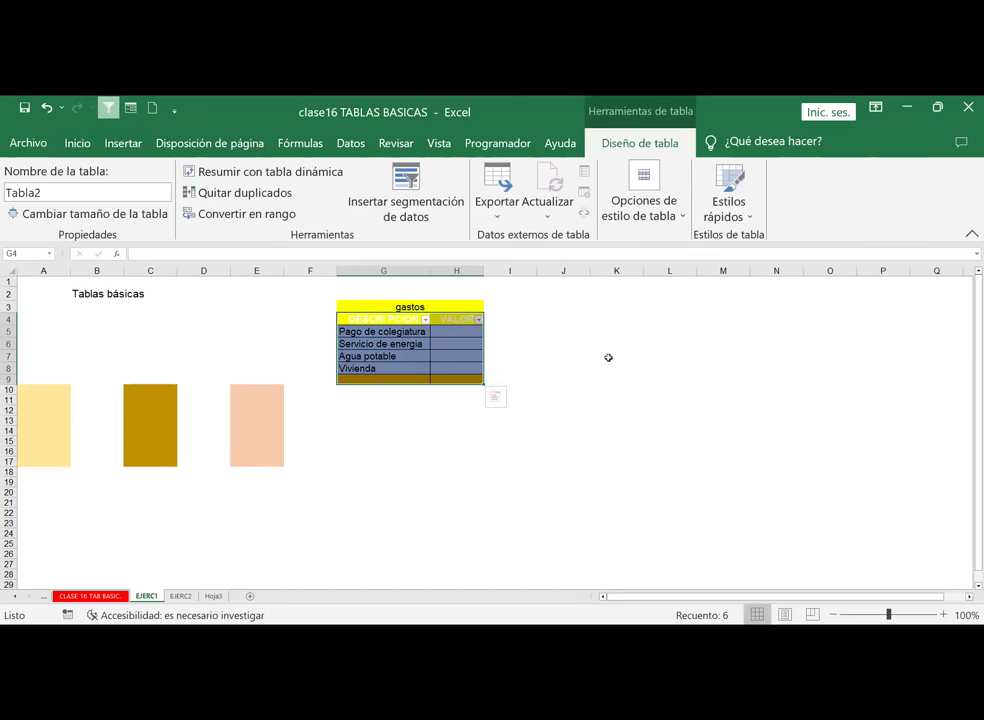
left_click(608, 357)
left_click_drag(352, 319, 450, 319)
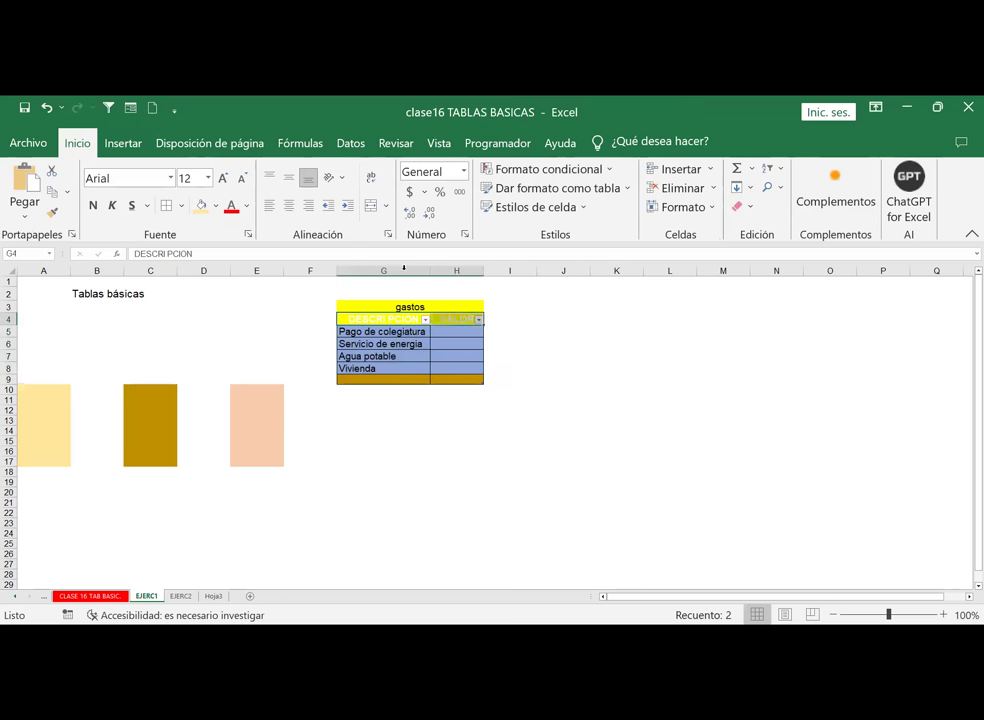
Give header cells G4:H4 a light fill and set the heading text colour
left_click(77, 143)
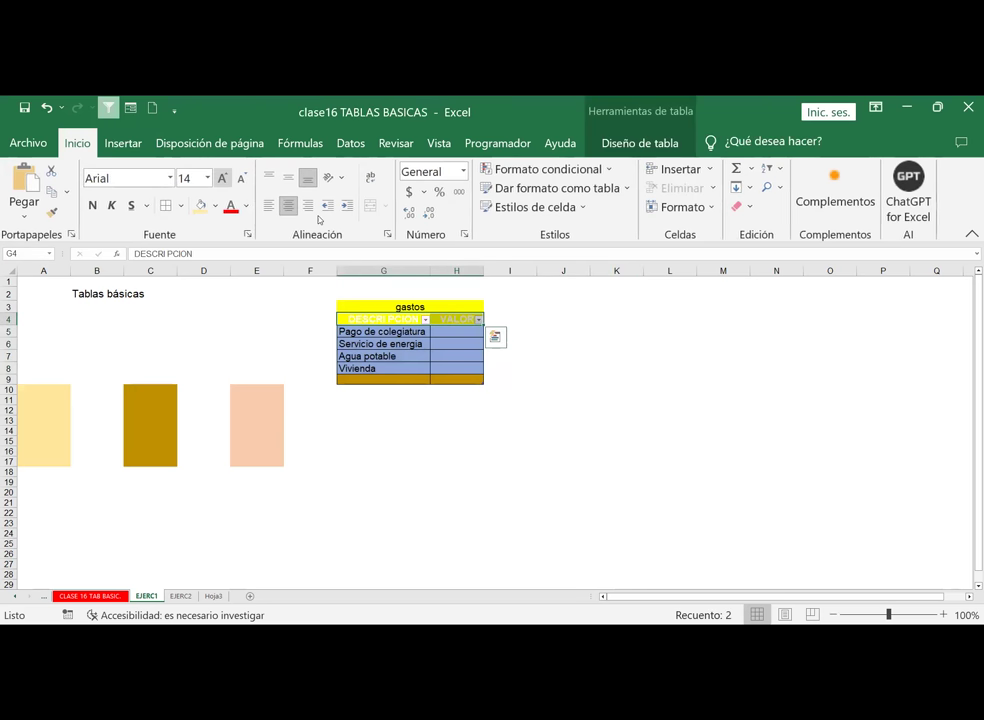
left_click(215, 206)
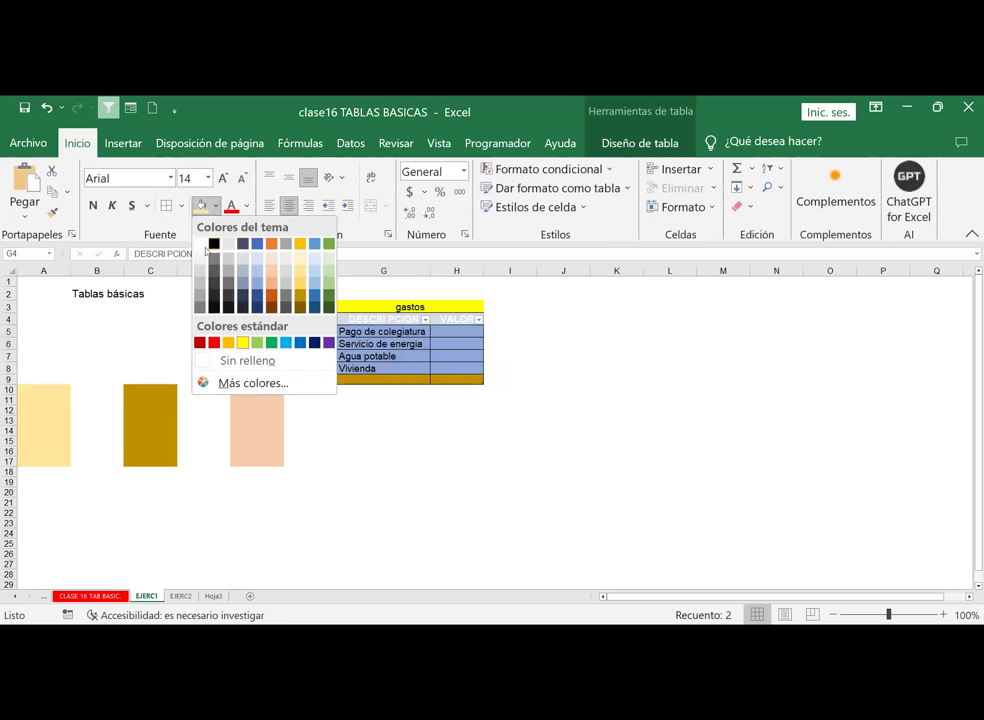
left_click(224, 246)
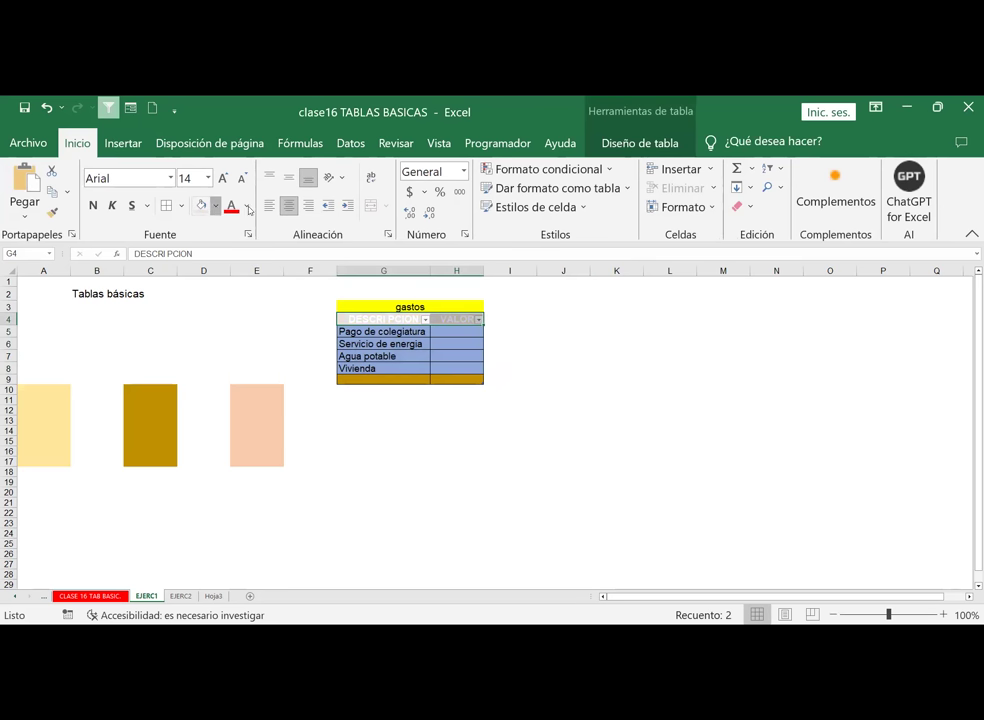
left_click(246, 206)
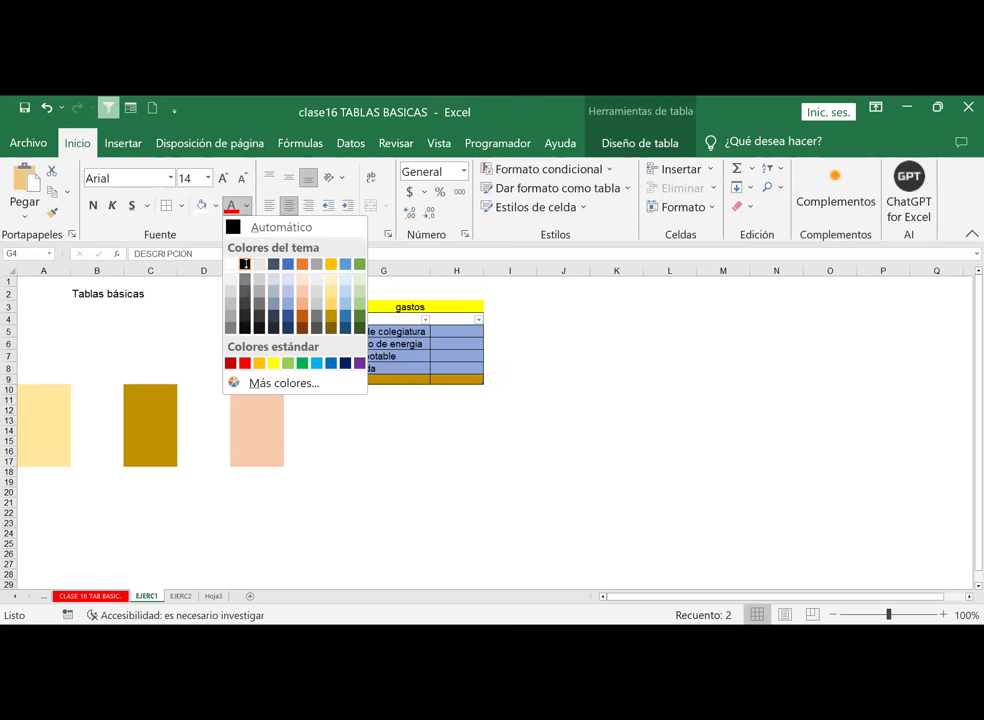
left_click(246, 206)
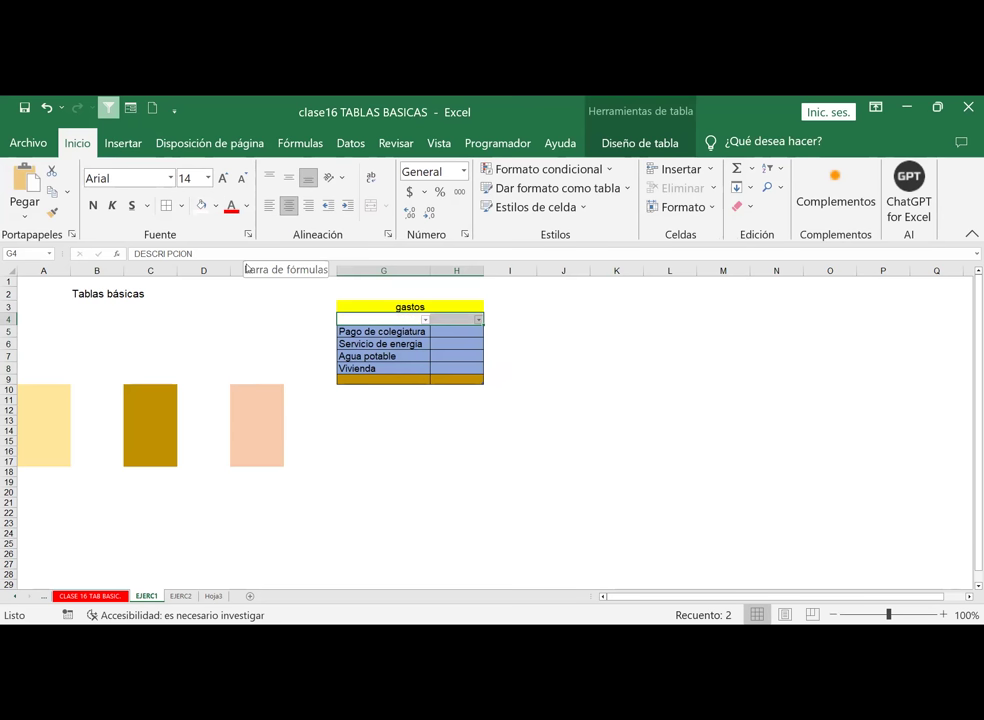
left_click(633, 349)
Refill the G4:H4 header row with black and widen column G to fit the headings
left_click_drag(369, 319, 448, 320)
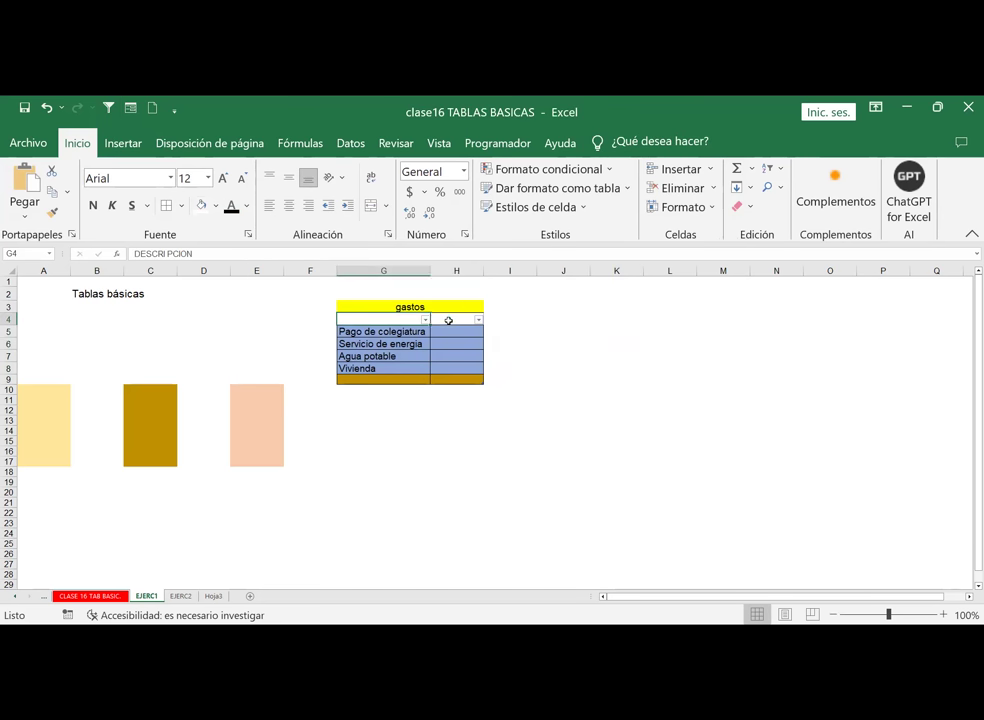
left_click(215, 206)
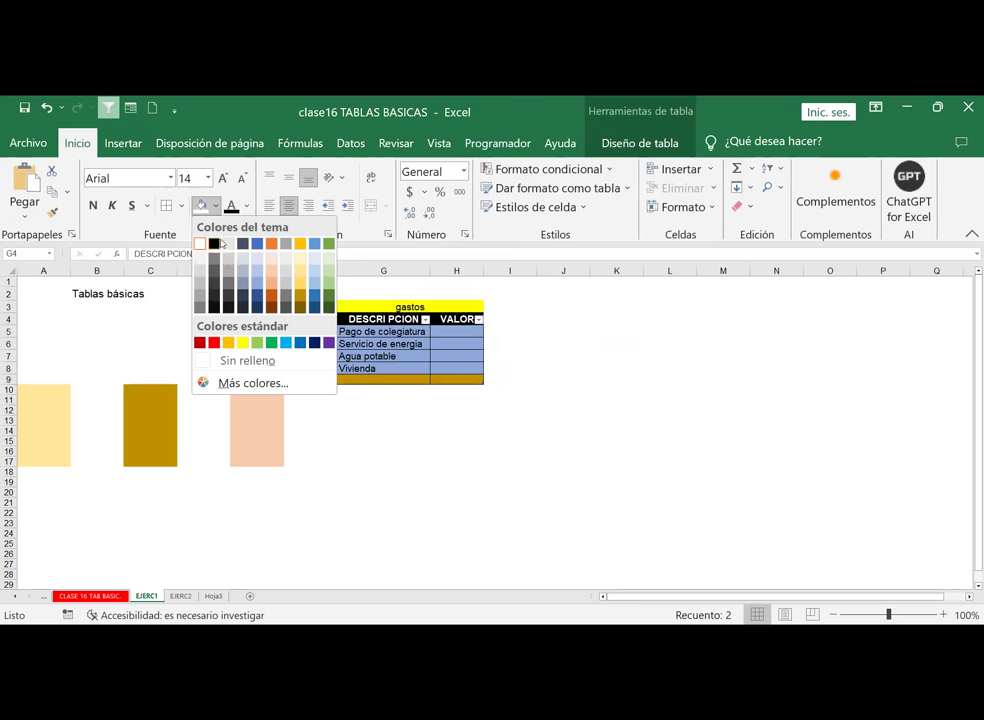
left_click(570, 356)
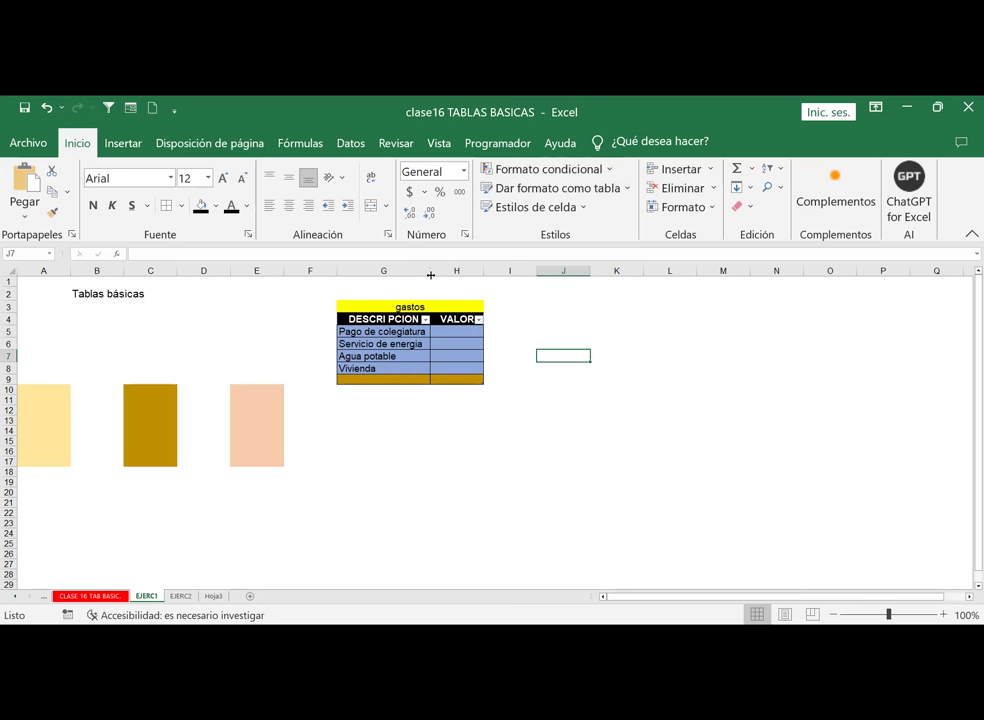
left_click_drag(431, 275, 443, 275)
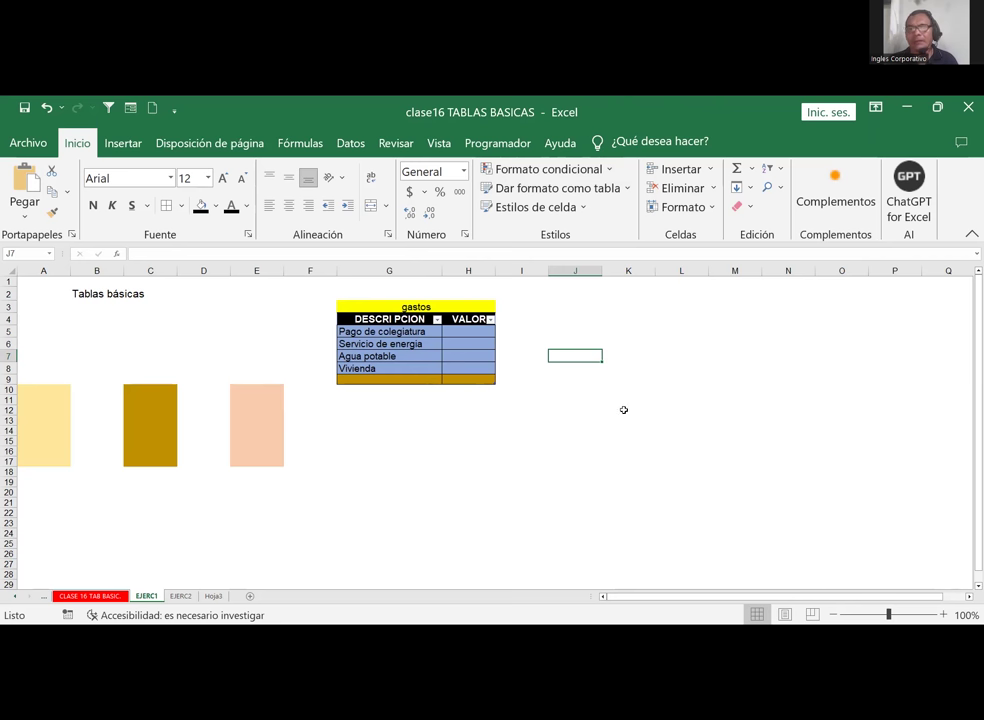
left_click(465, 331)
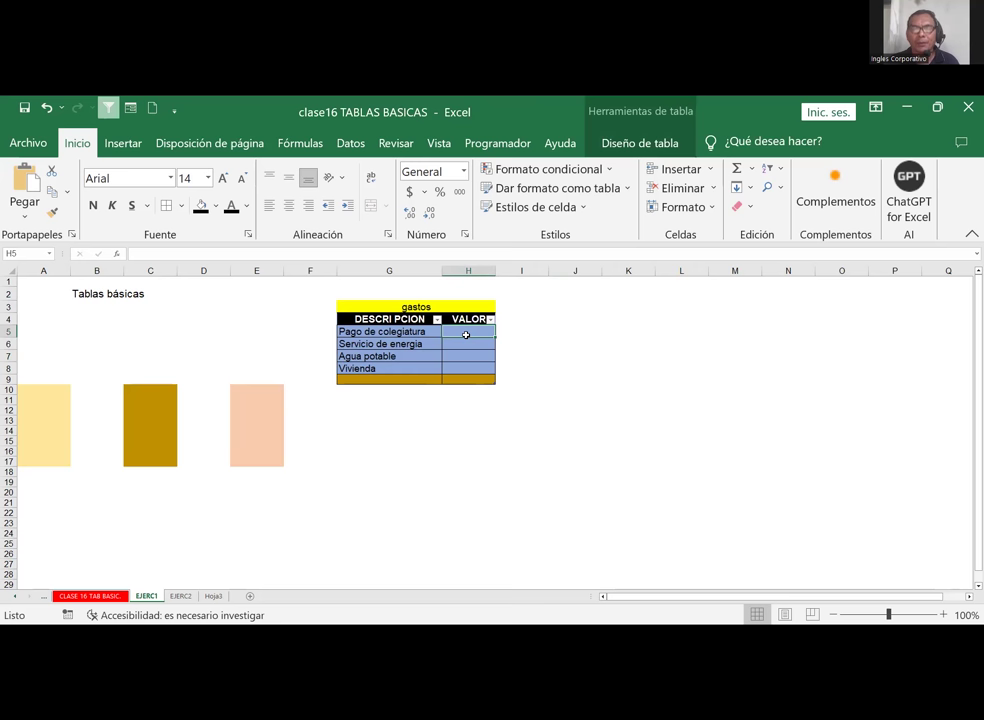
Enter the VALOR amounts 345, 654, 789 and 543 into H5:H8
type("=")
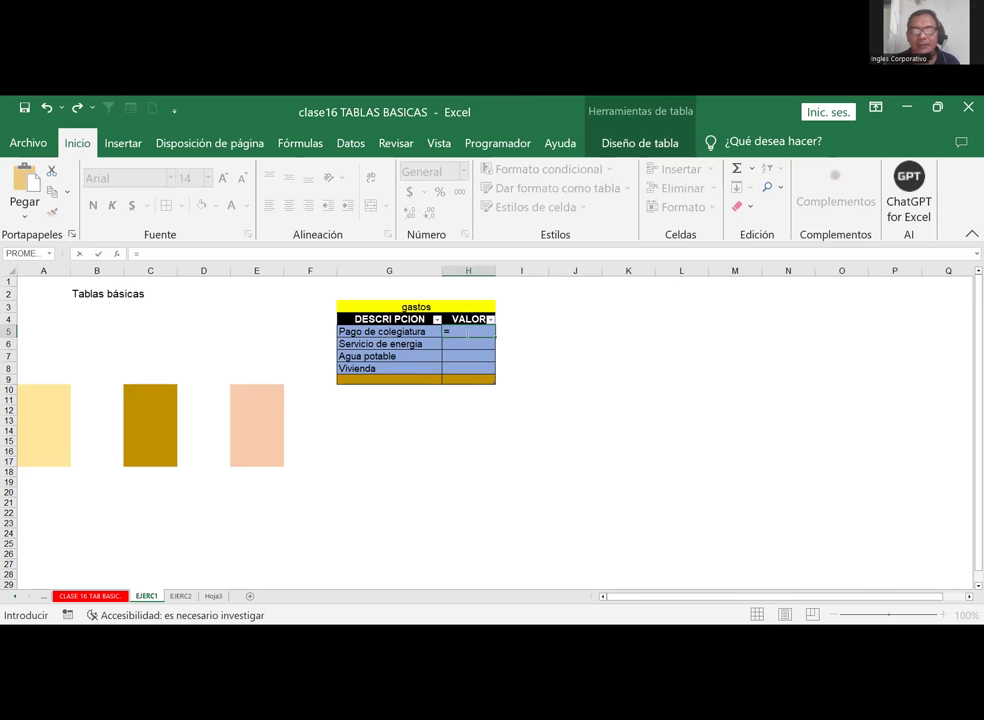
key("Escape")
key("Down")
key("Down")
left_click(466, 335)
type("345")
key("Return")
type("654")
key("Return")
type("789")
key("Return")
type("543")
key("Return")
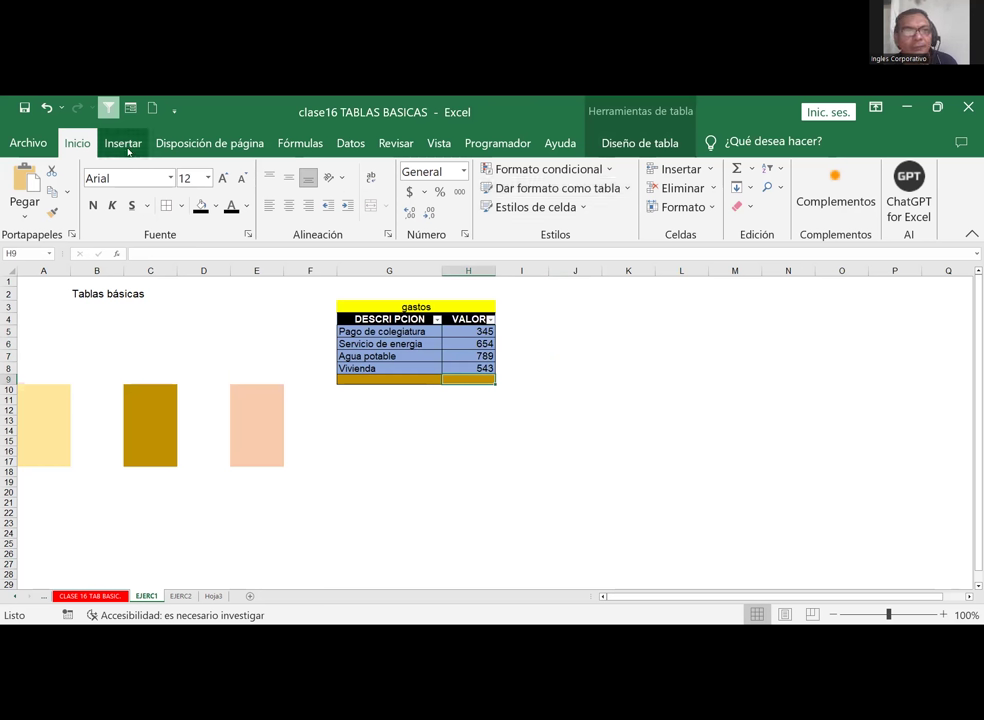
Browse the Autosuma, Ordenar y filtrar, Rellenar and Buscar y seleccionar dropdowns in Edición
left_click(754, 170)
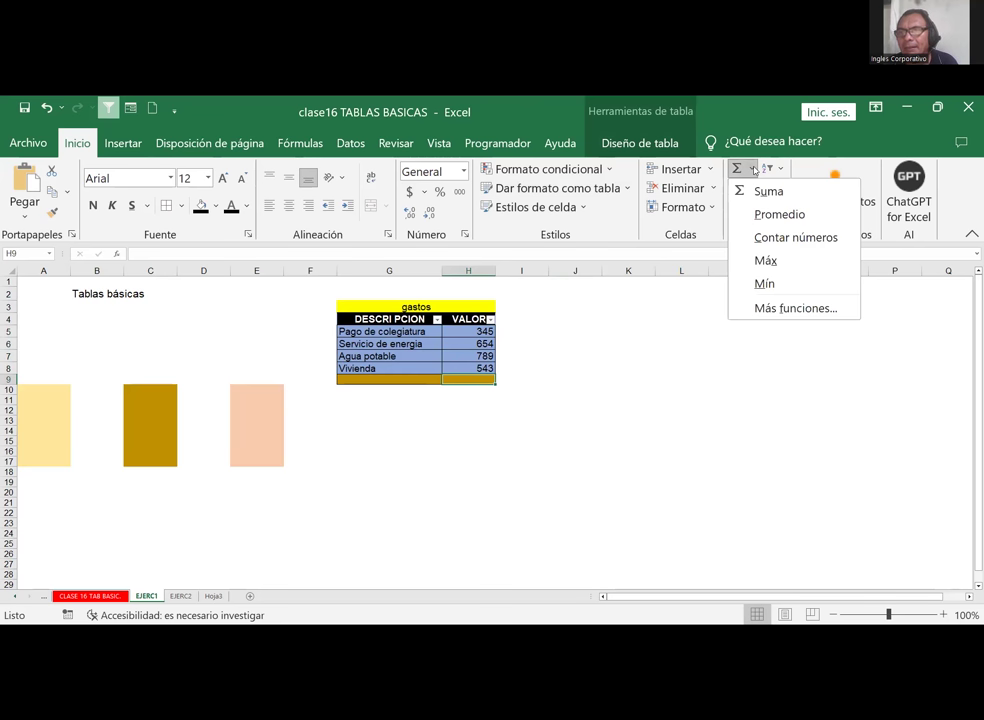
left_click(784, 170)
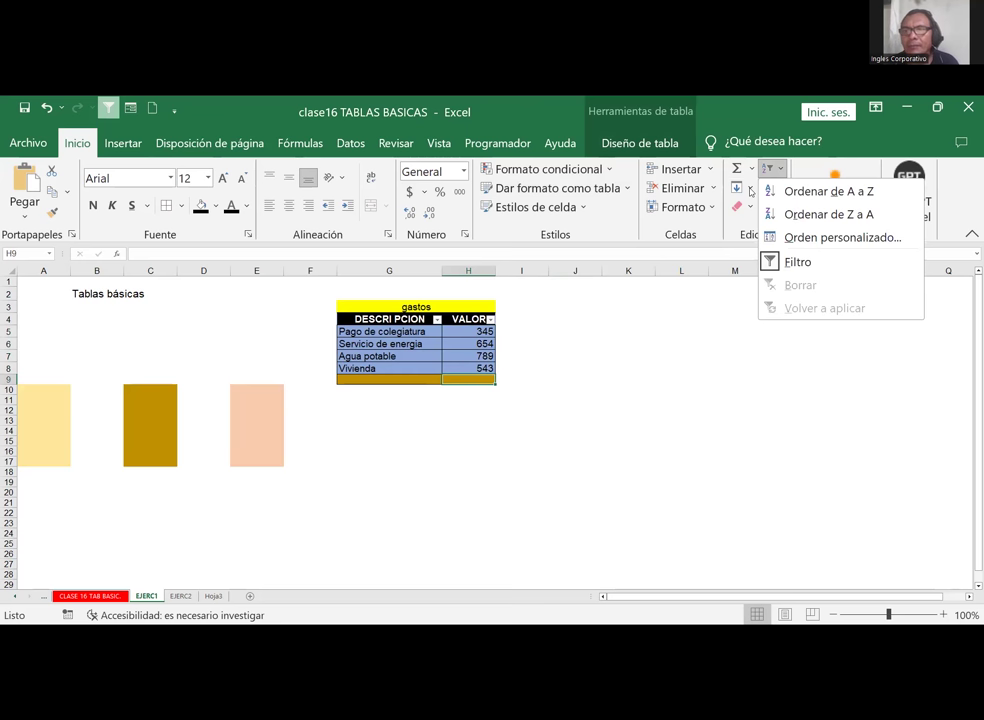
left_click(751, 191)
left_click(751, 191)
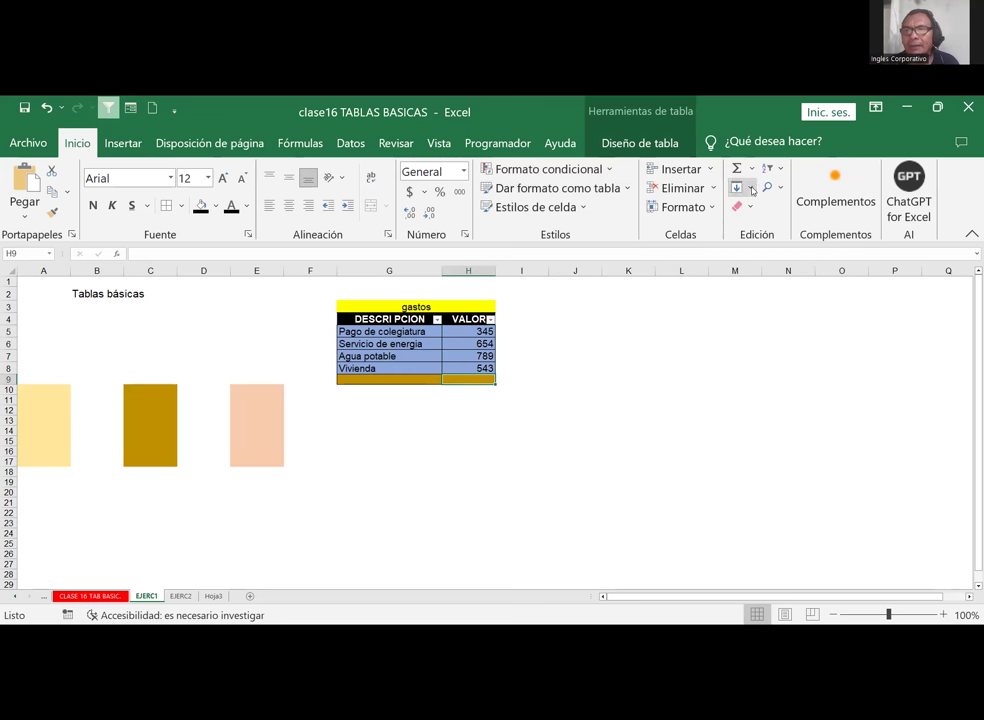
left_click(752, 191)
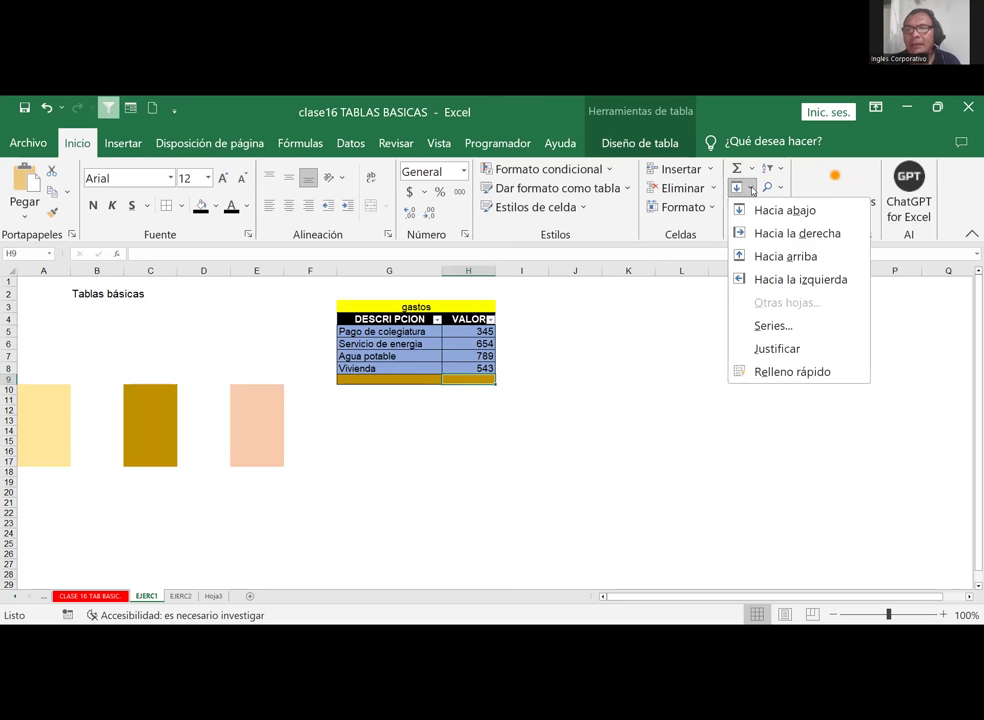
left_click(752, 191)
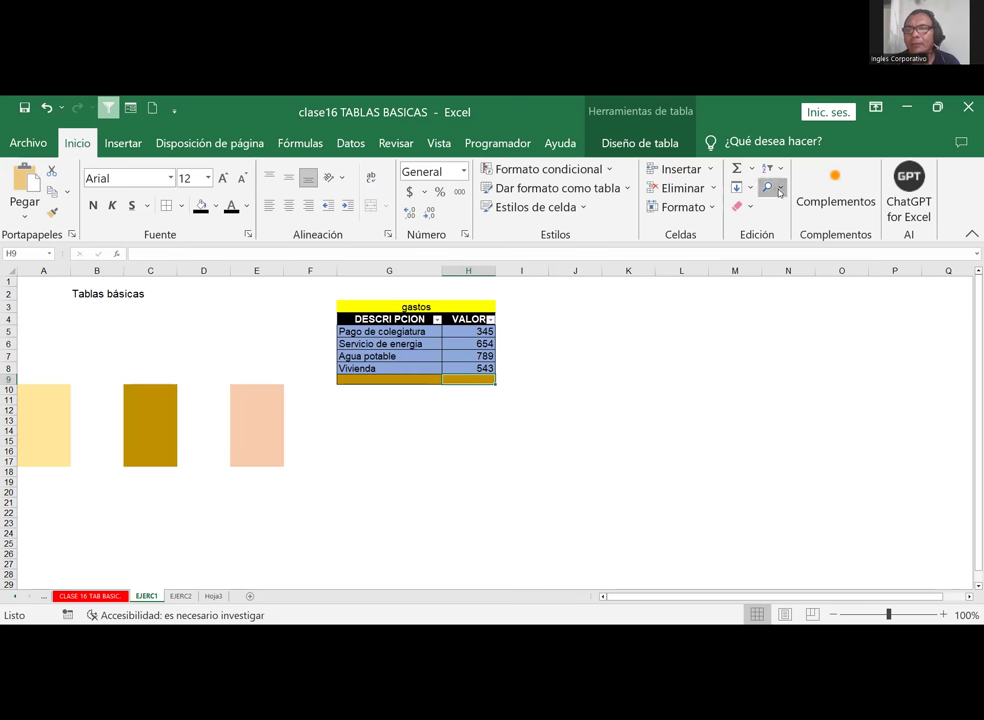
left_click(776, 194)
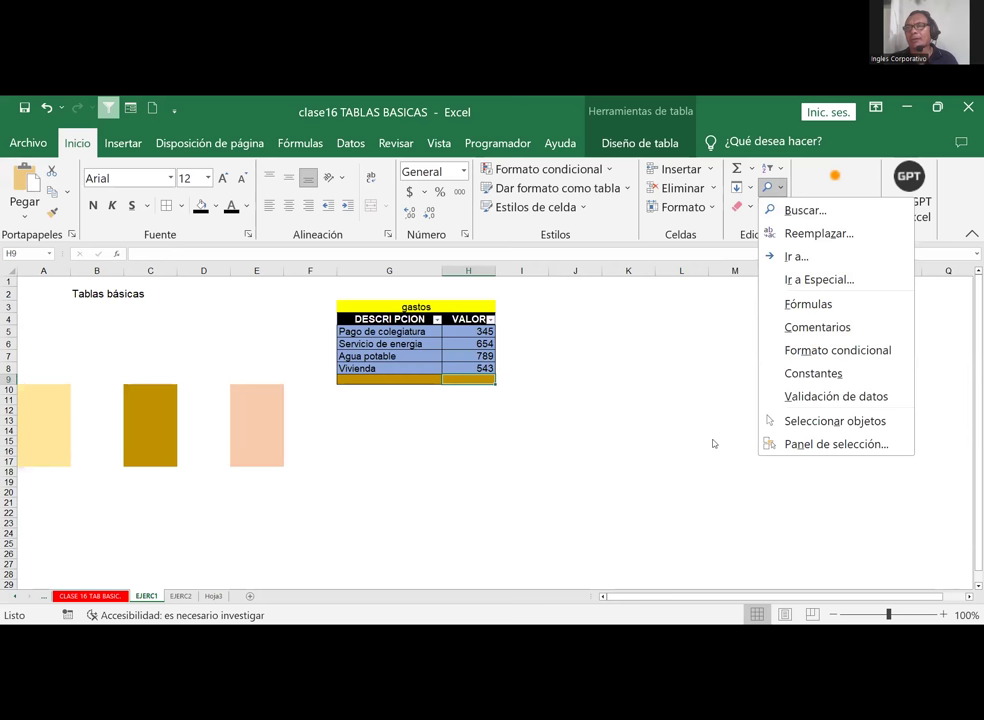
left_click(740, 356)
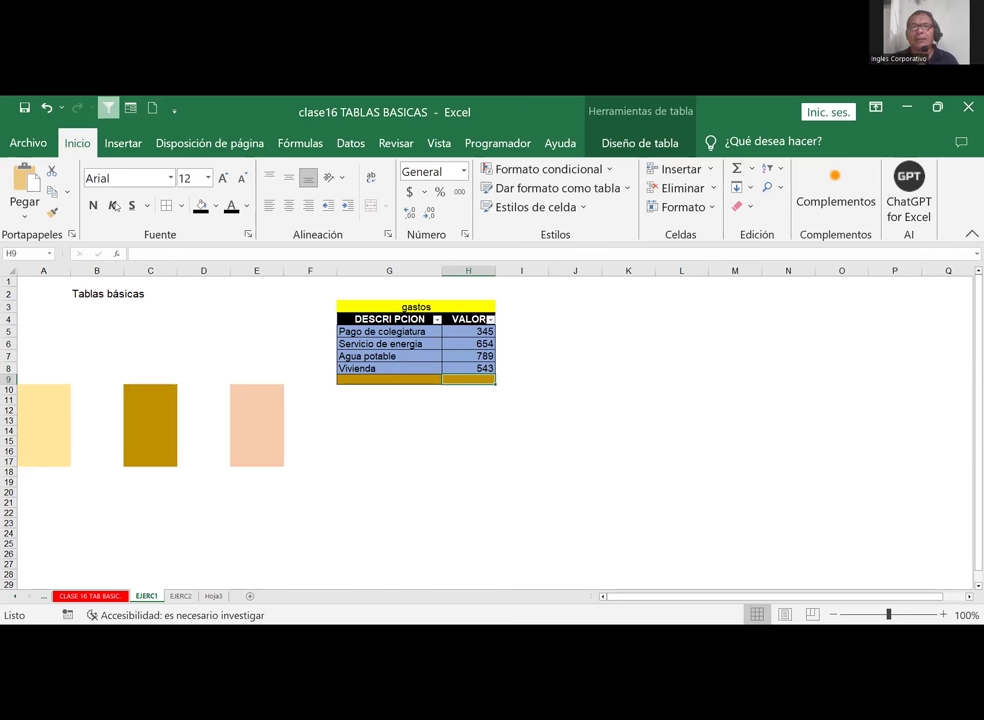
left_click(123, 143)
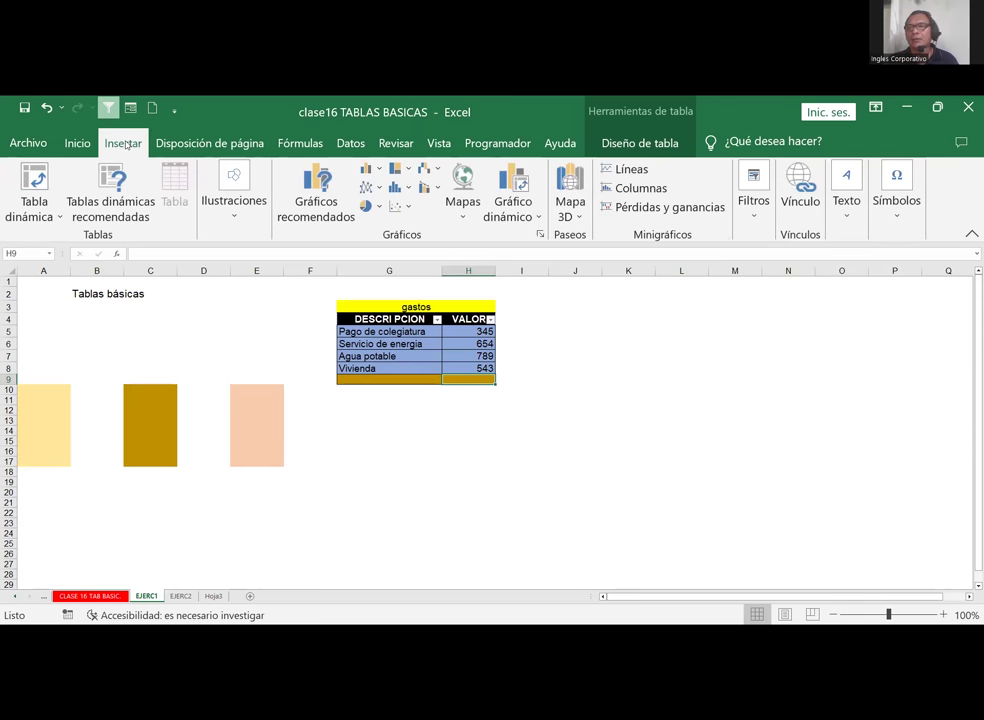
Browse the Disposición de página, Fórmulas, Datos, Revisar and Vista tabs, then select H9
left_click(173, 145)
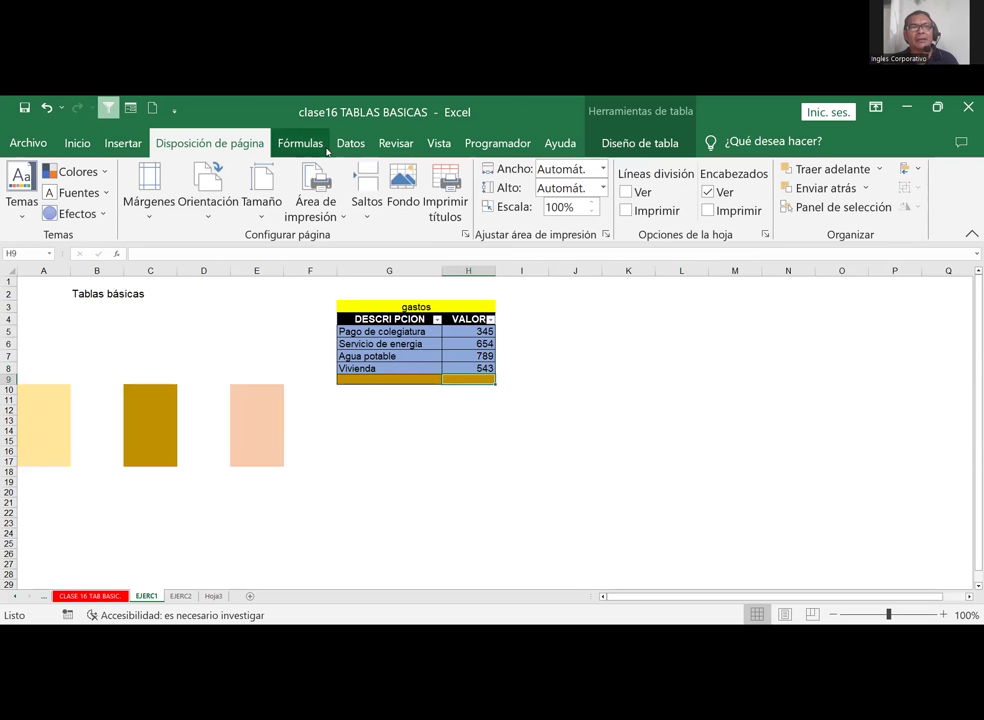
left_click(296, 146)
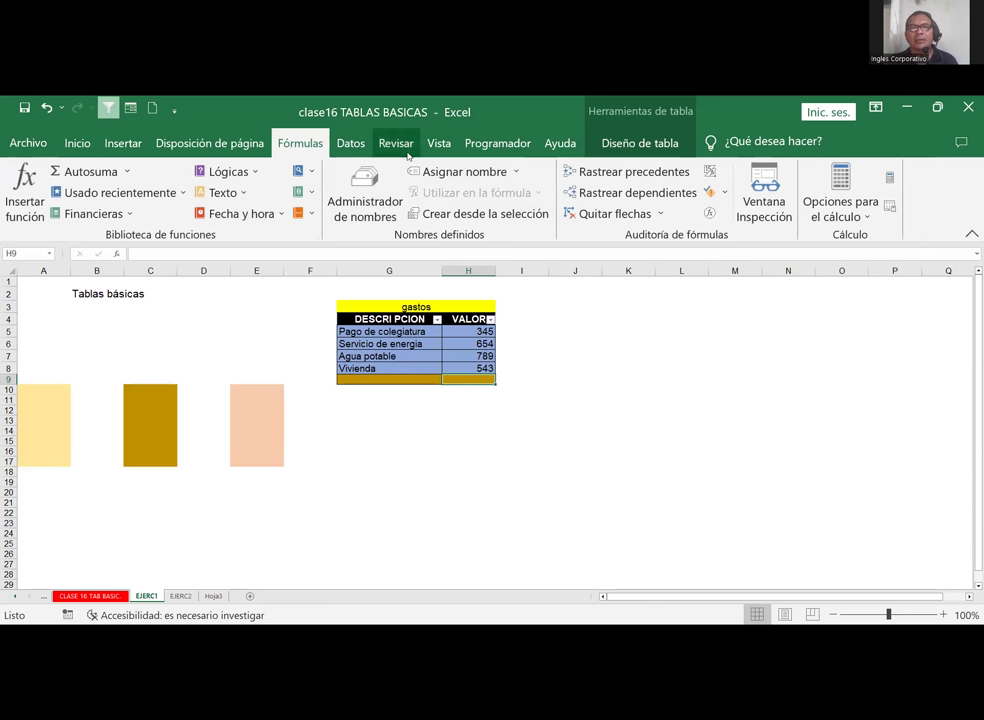
left_click(356, 146)
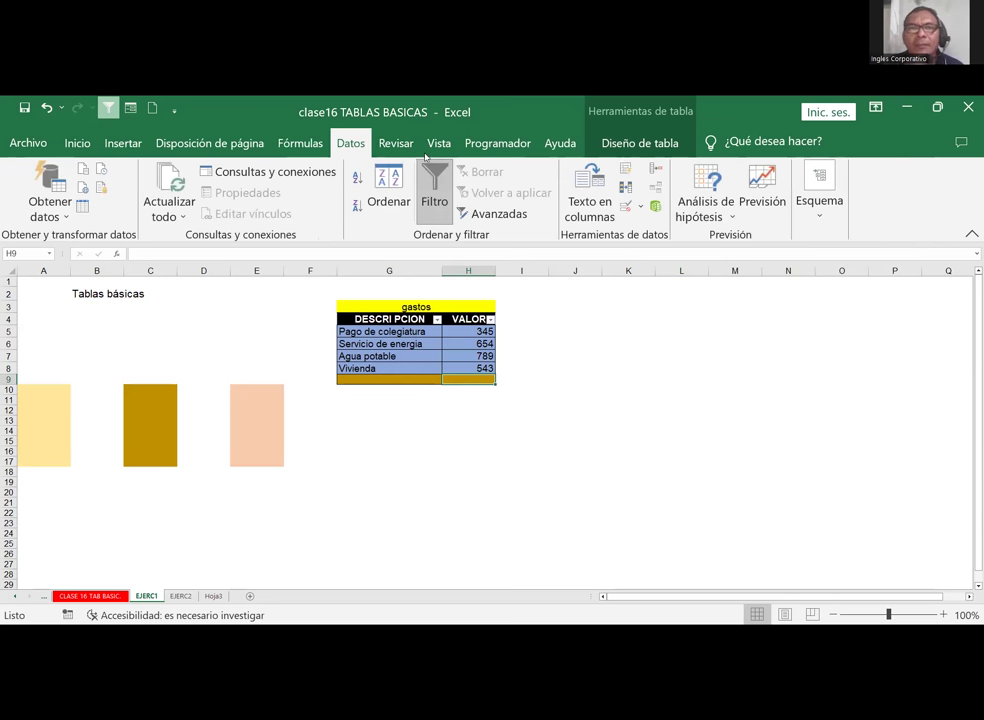
left_click(399, 149)
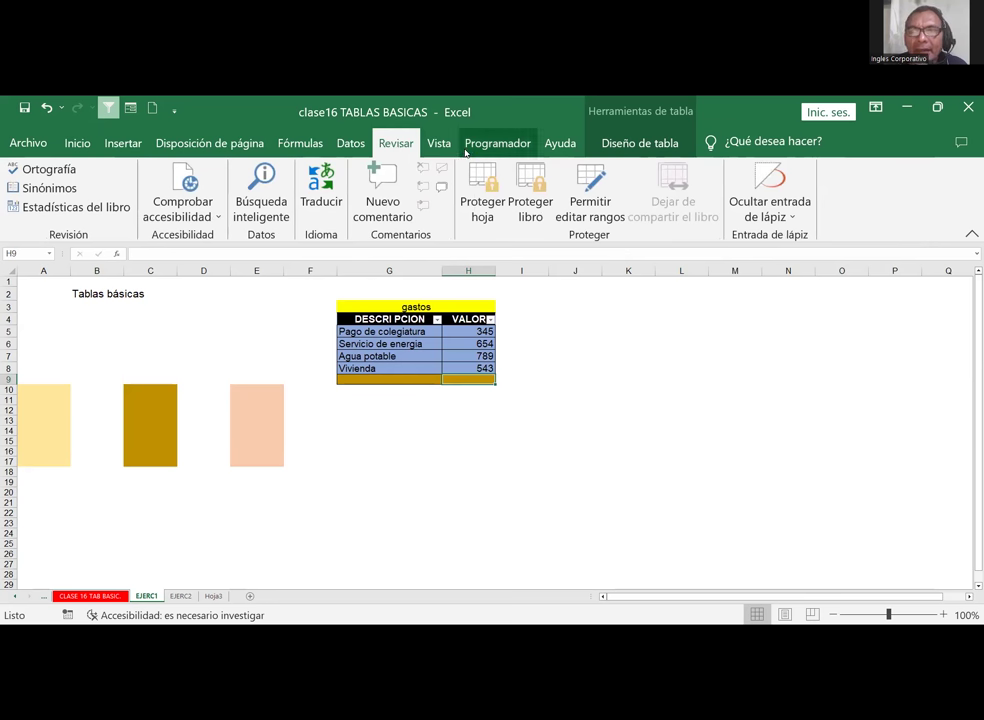
left_click(439, 145)
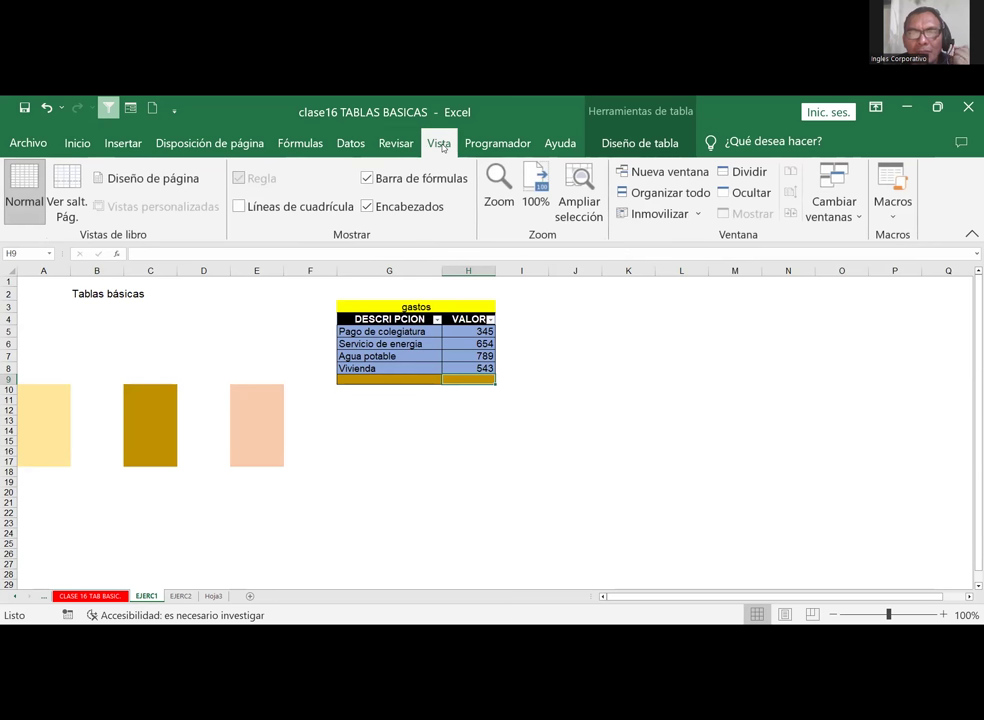
left_click(563, 330)
left_click(461, 382)
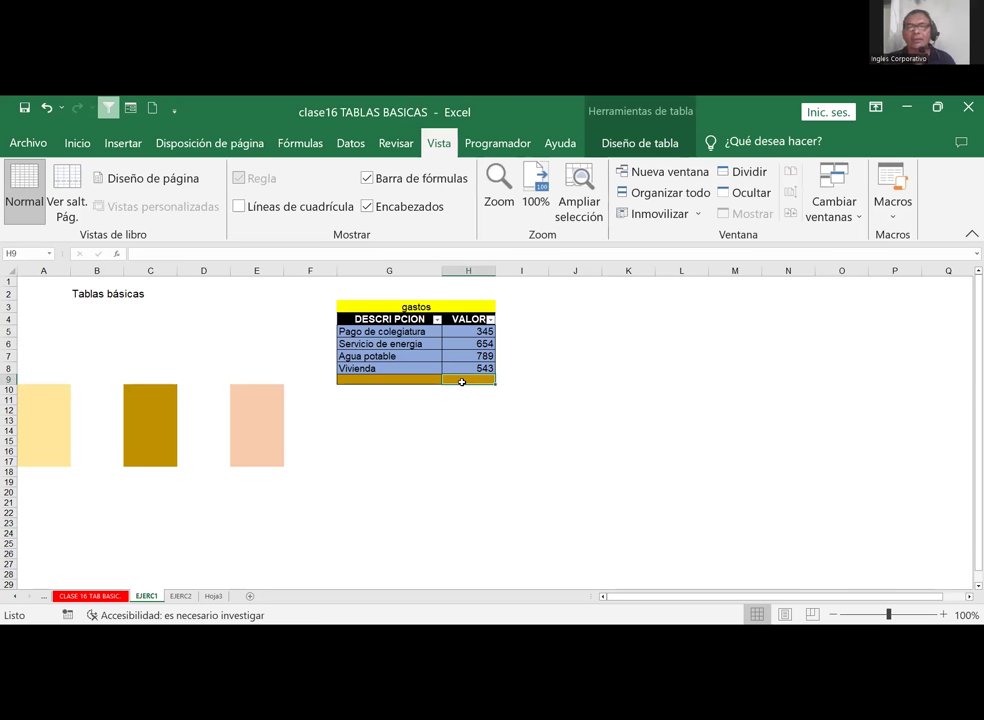
Insert =CONTAR(H5:H8) in total cell H9, returning 4
left_click(121, 256)
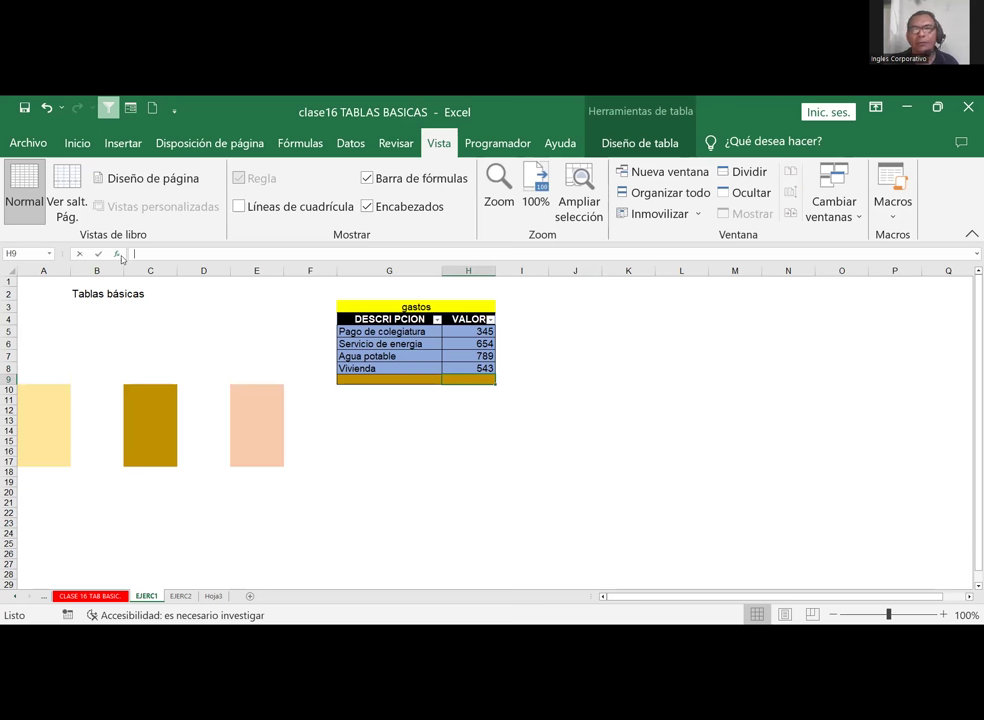
left_click(121, 256)
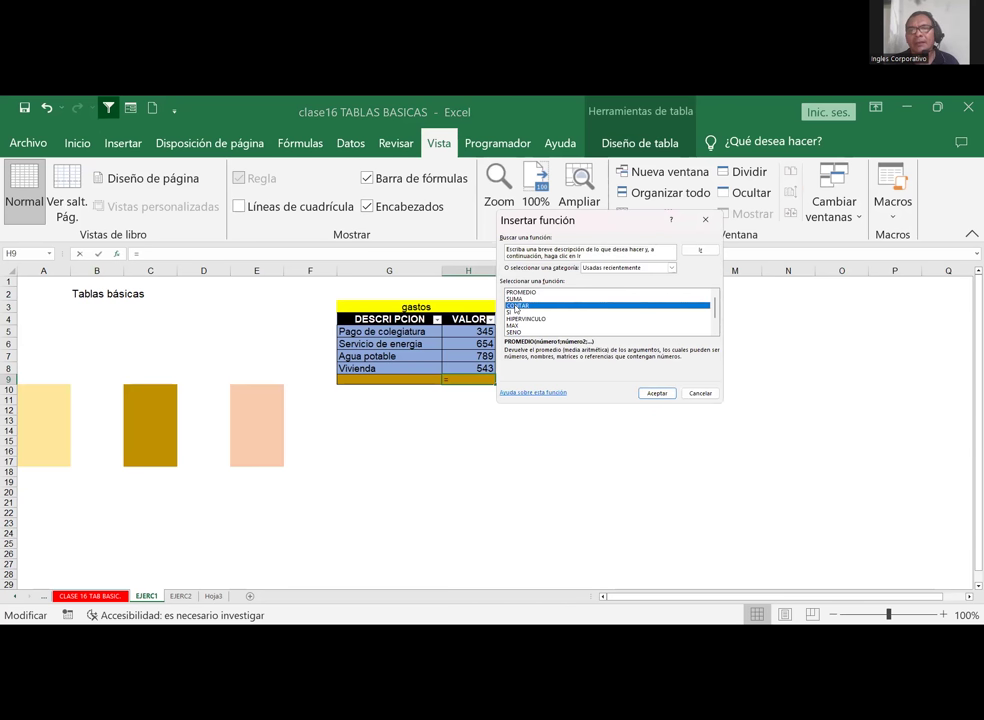
left_click(516, 305)
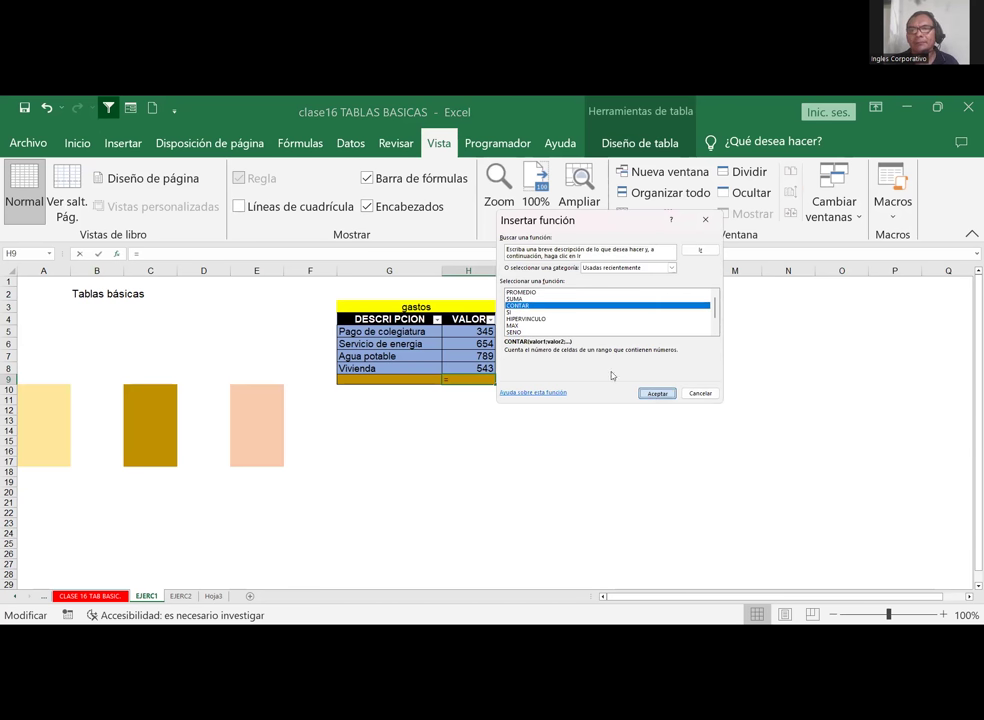
left_click(657, 393)
left_click(621, 258)
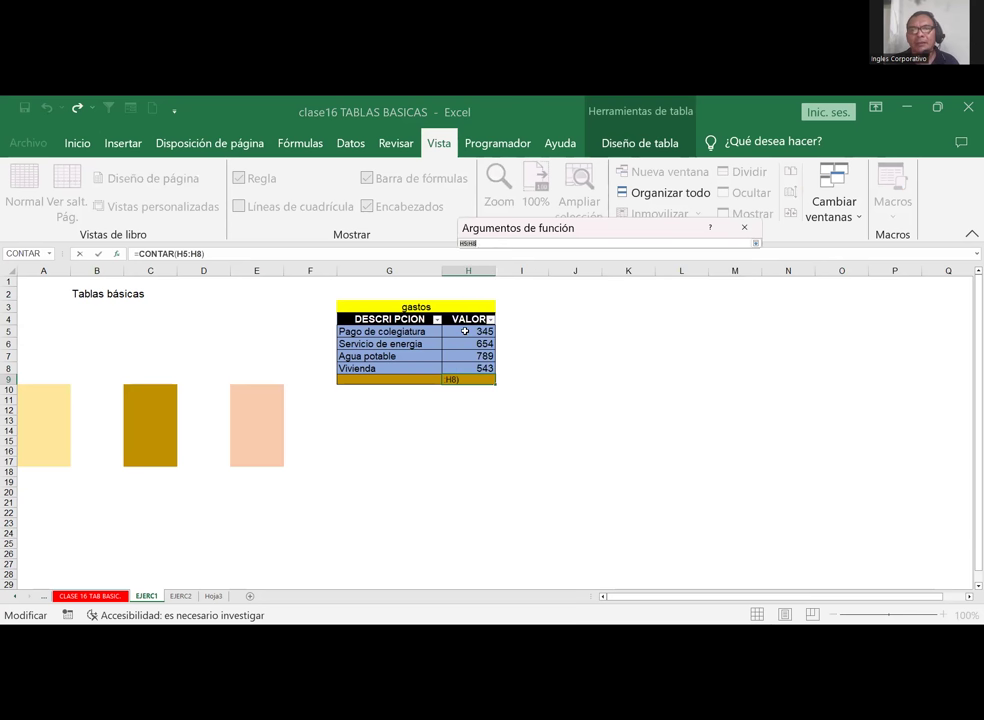
left_click_drag(465, 331, 458, 367)
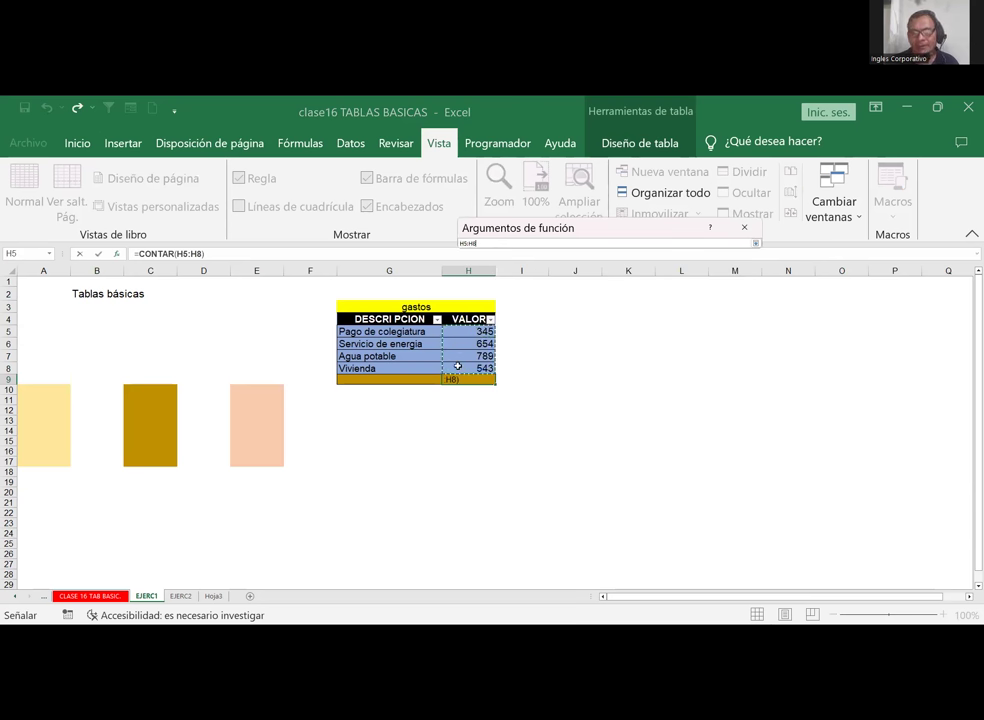
key("Return")
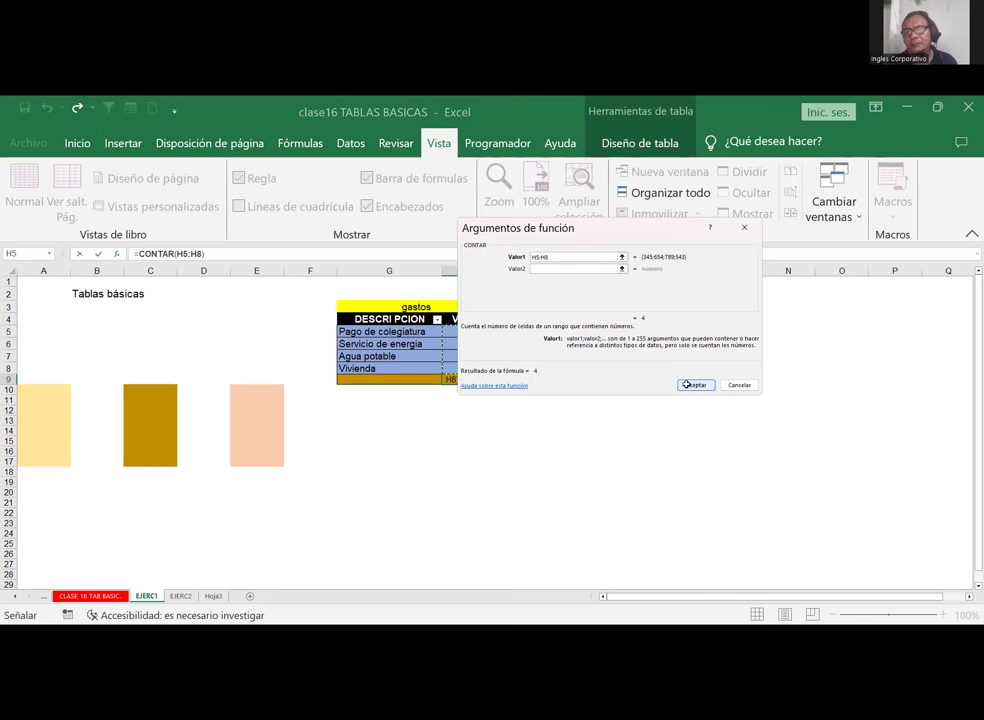
left_click(686, 385)
left_click(632, 331)
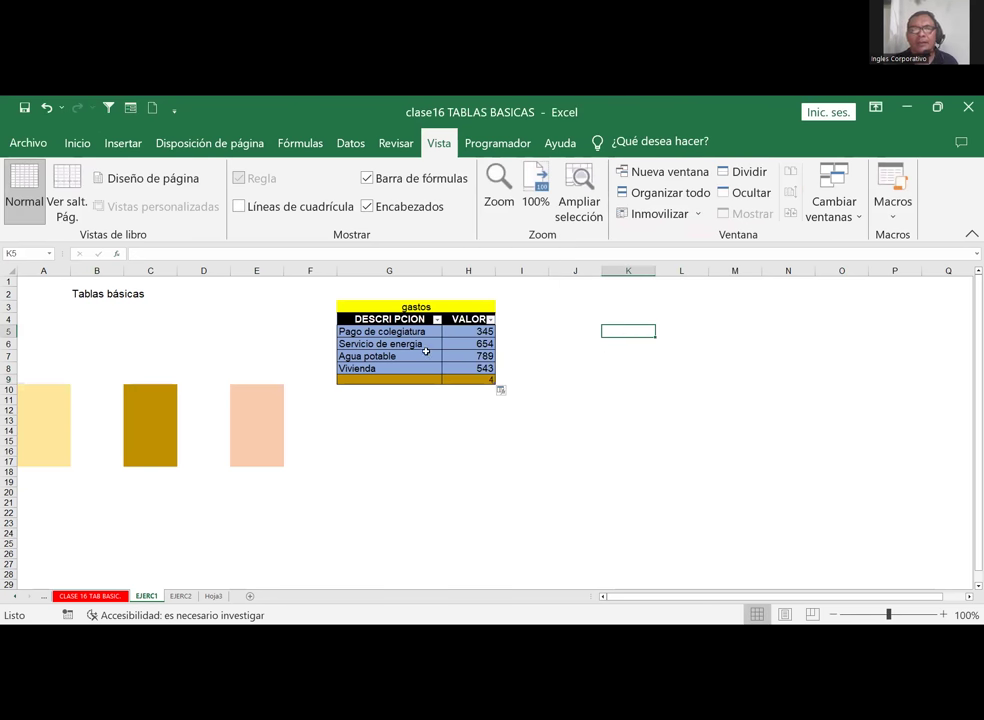
left_click(479, 381)
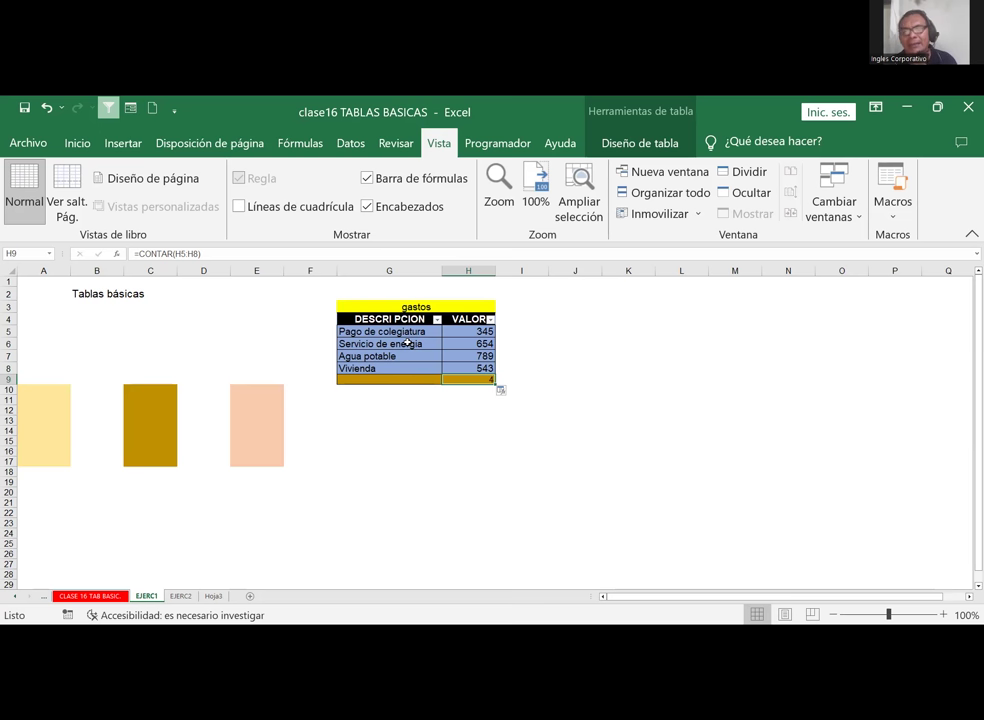
Go to the EJERC2 sheet showing the N.o, FACTURA, CLIENTE and PAGO headings
left_click(433, 461)
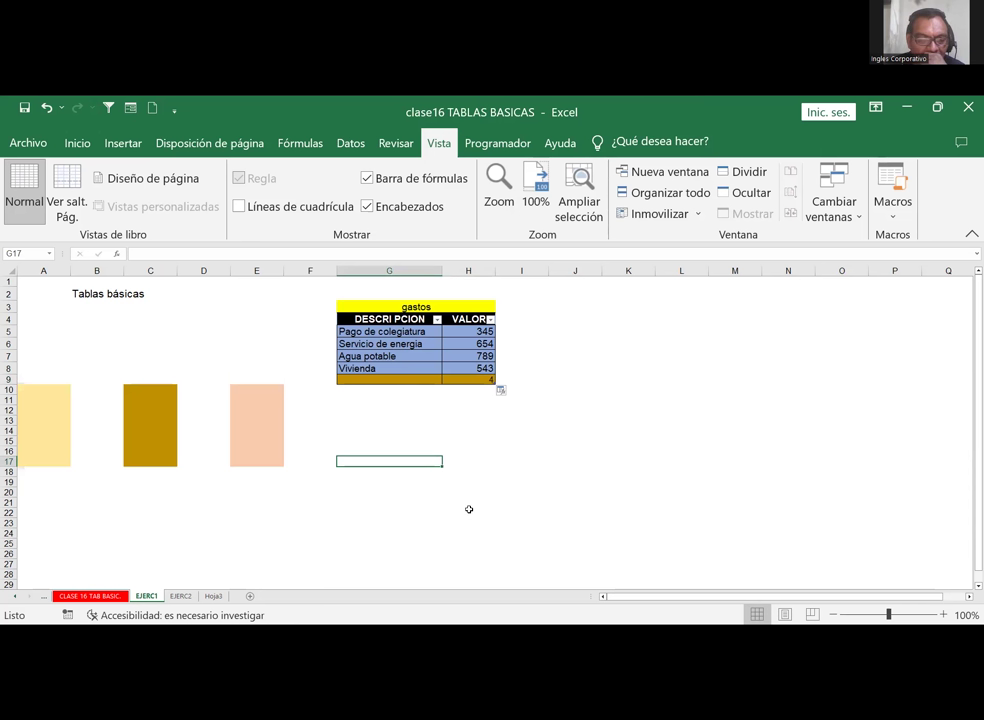
left_click(183, 597)
left_click(213, 361)
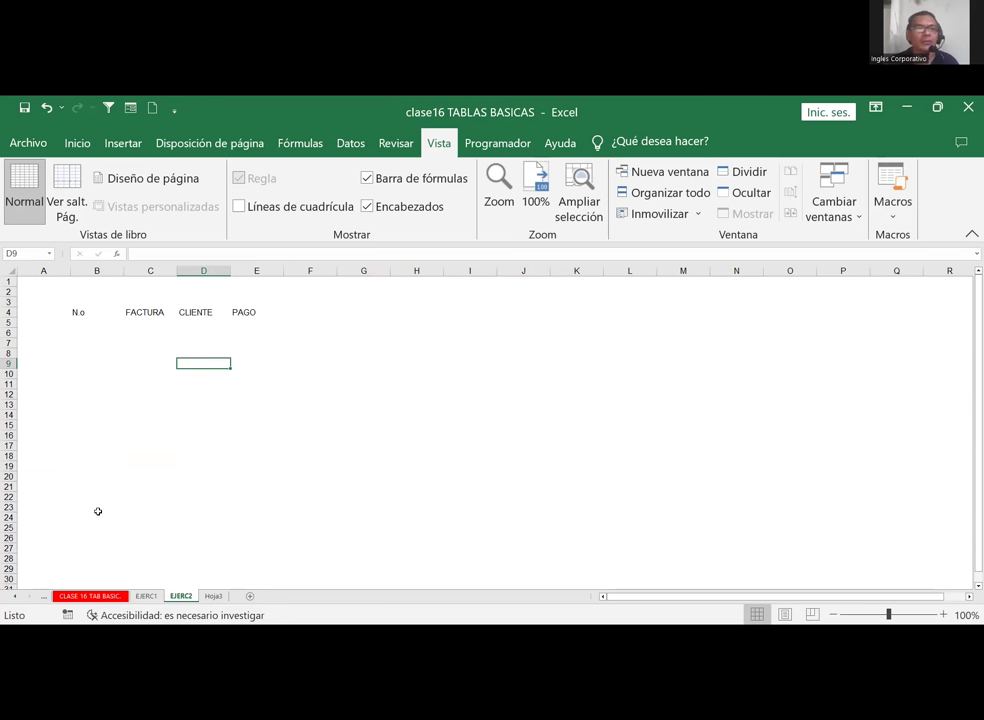
Select the invoice area B4:E22 on EJERC2, headings included
mouse_move(60, 312)
left_mouse_down()
mouse_move(264, 316)
mouse_move(259, 347)
left_mouse_up()
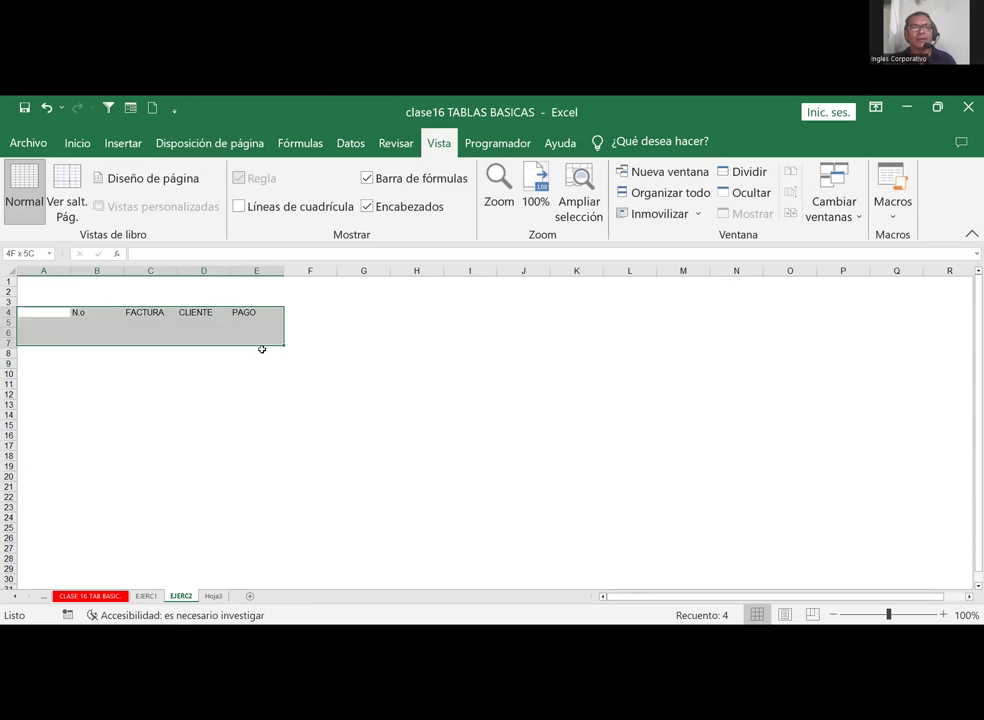
left_click(209, 389)
mouse_move(77, 313)
left_mouse_down()
mouse_move(202, 327)
mouse_move(242, 492)
left_mouse_up()
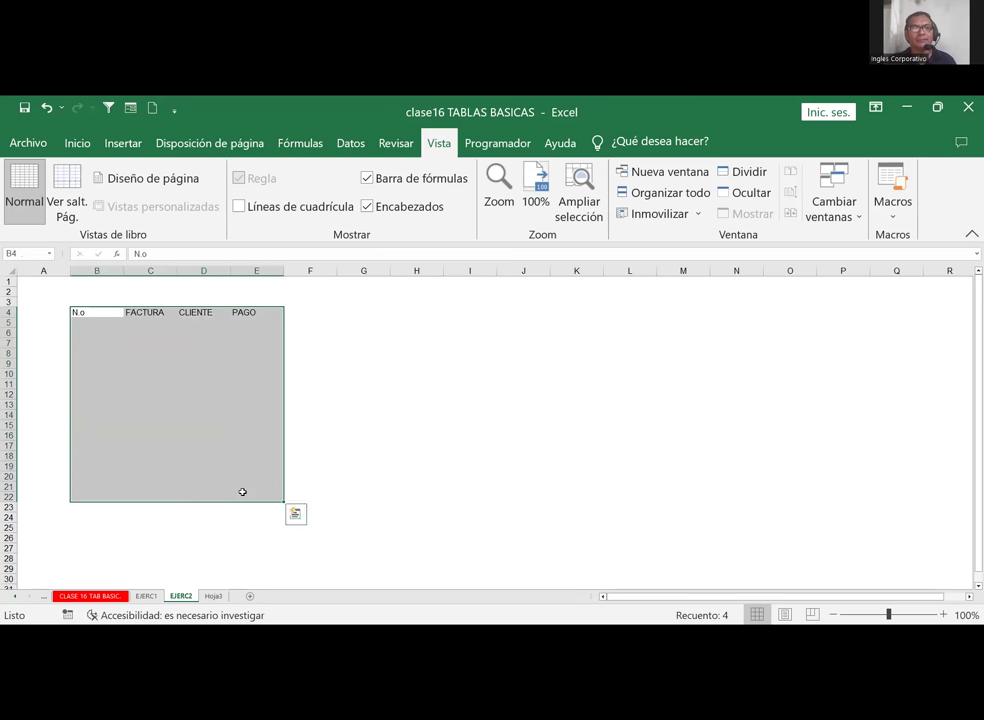
left_click(77, 143)
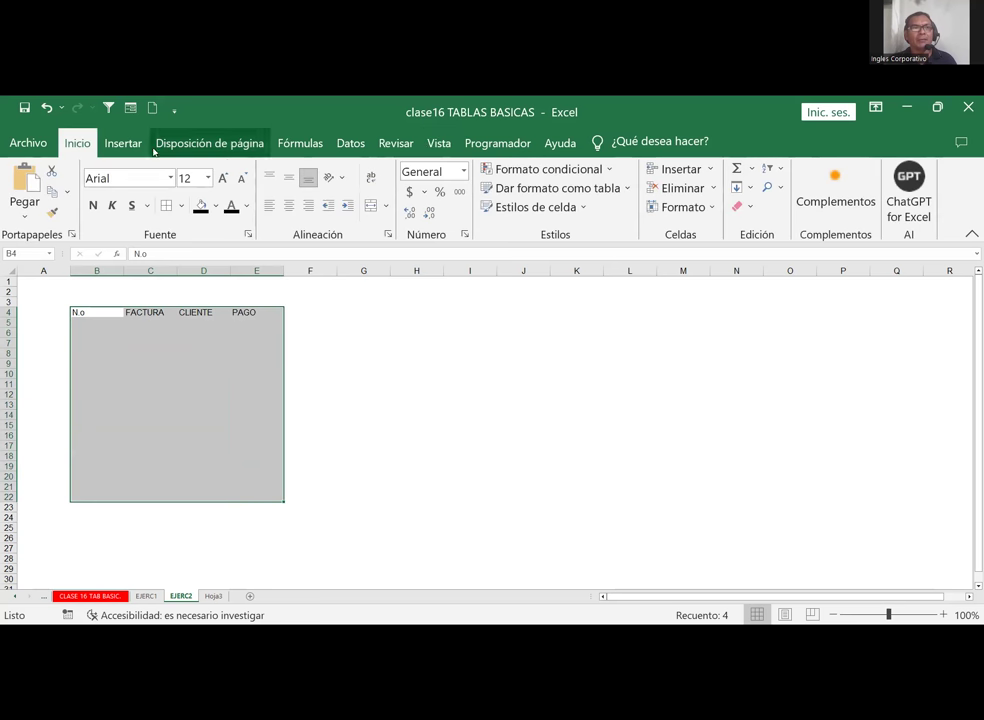
left_click(121, 144)
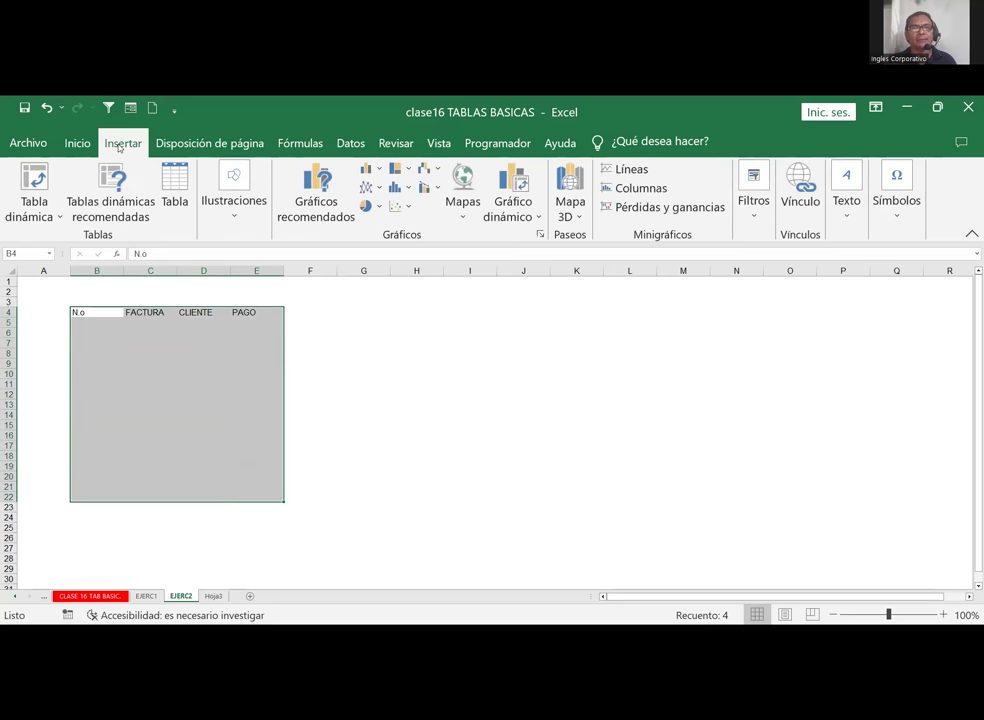
Create banded table Tabla3 from B4:E22 with N.o, FACTURA, CLIENTE and PAGO as headers
left_click(175, 202)
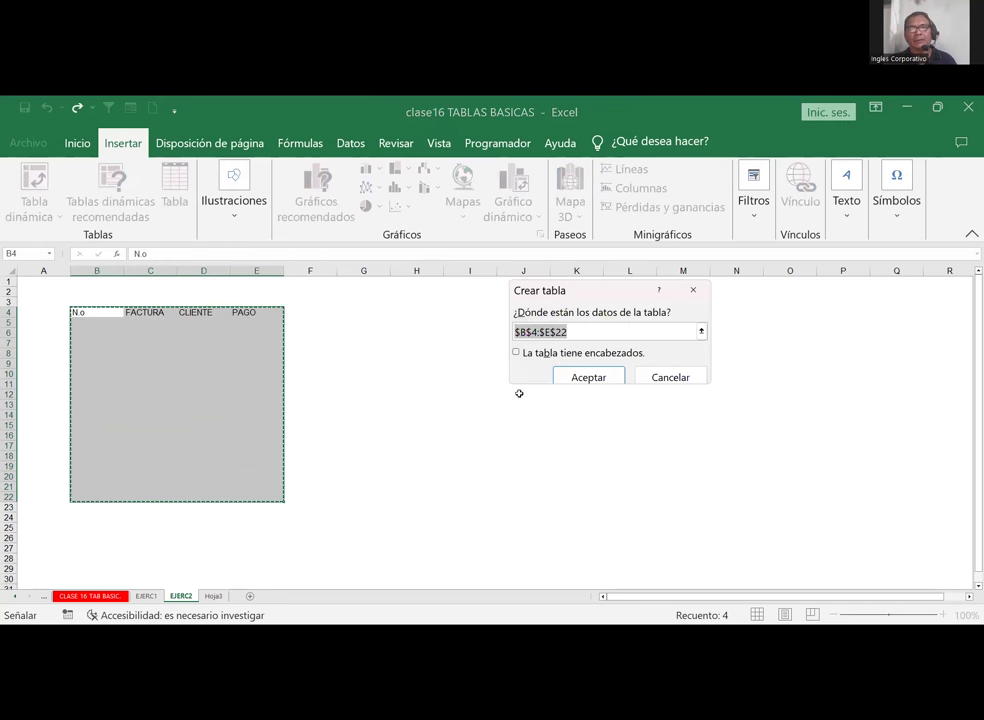
left_click(516, 352)
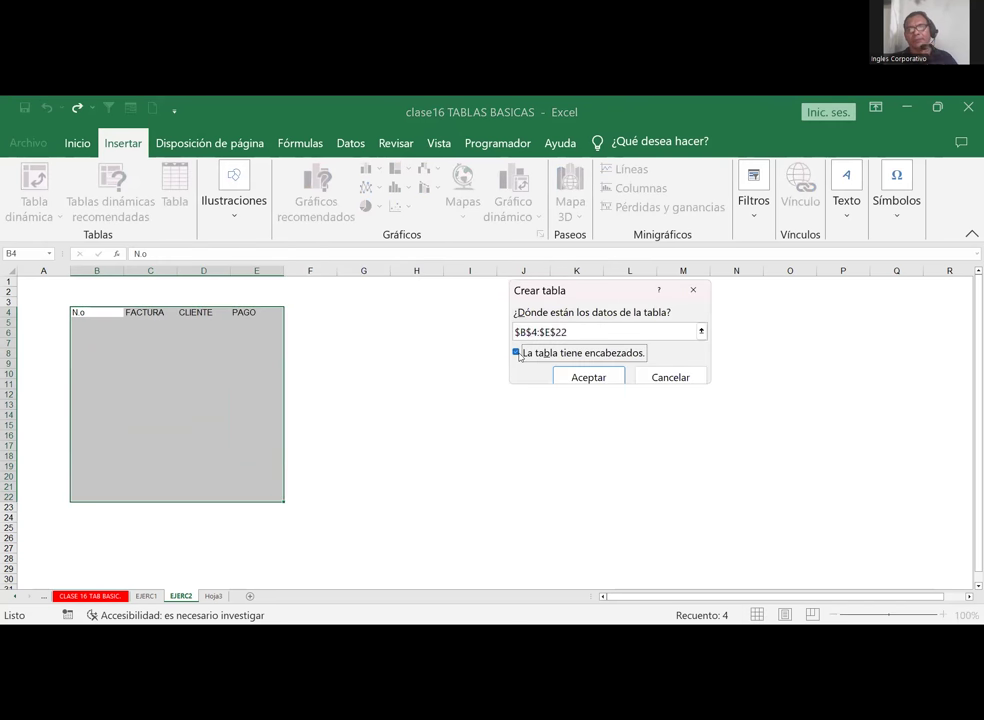
left_click(588, 376)
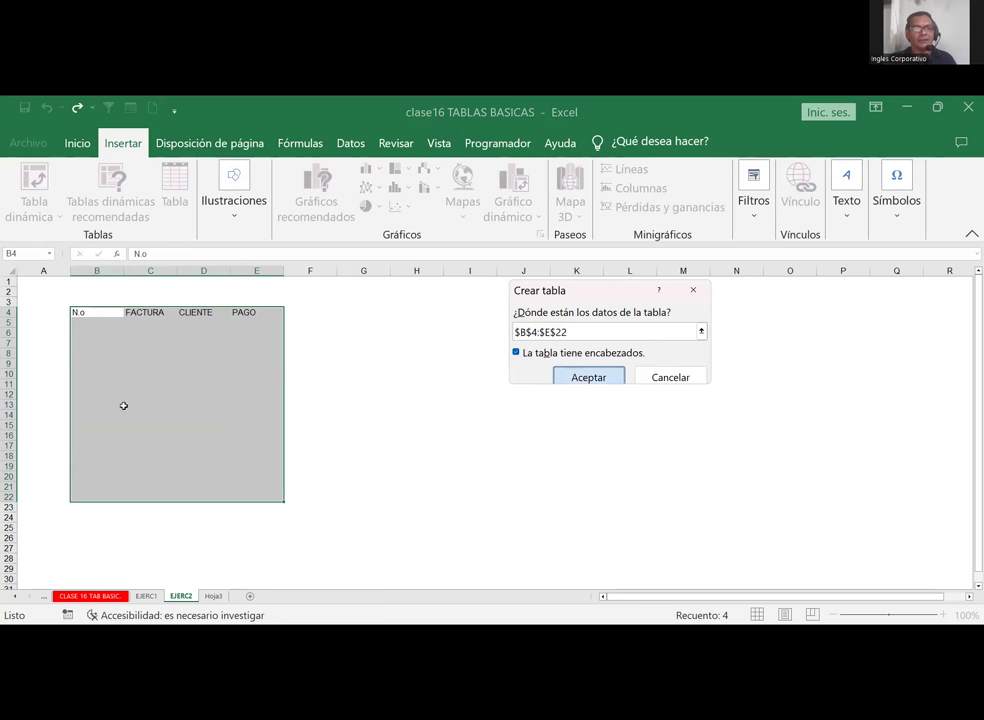
left_click(150, 373)
mouse_move(94, 314)
left_mouse_down()
mouse_move(99, 496)
mouse_move(97, 486)
left_mouse_up()
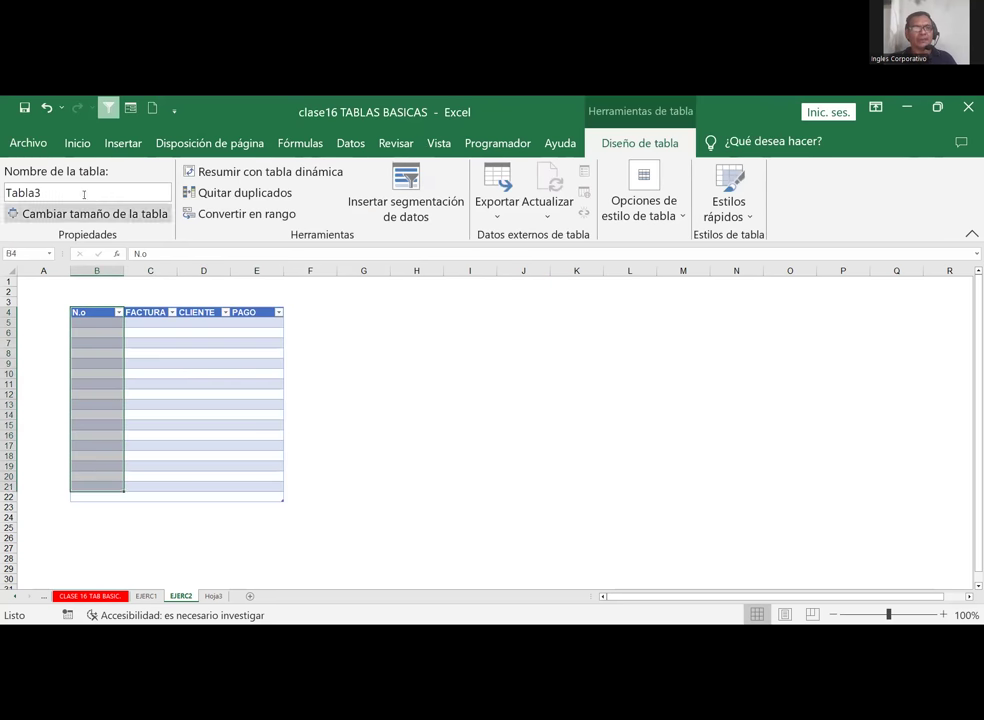
Apply Todos los bordes to the FACTURA data cells, then repeat it on CLIENTE with F4
left_click(77, 143)
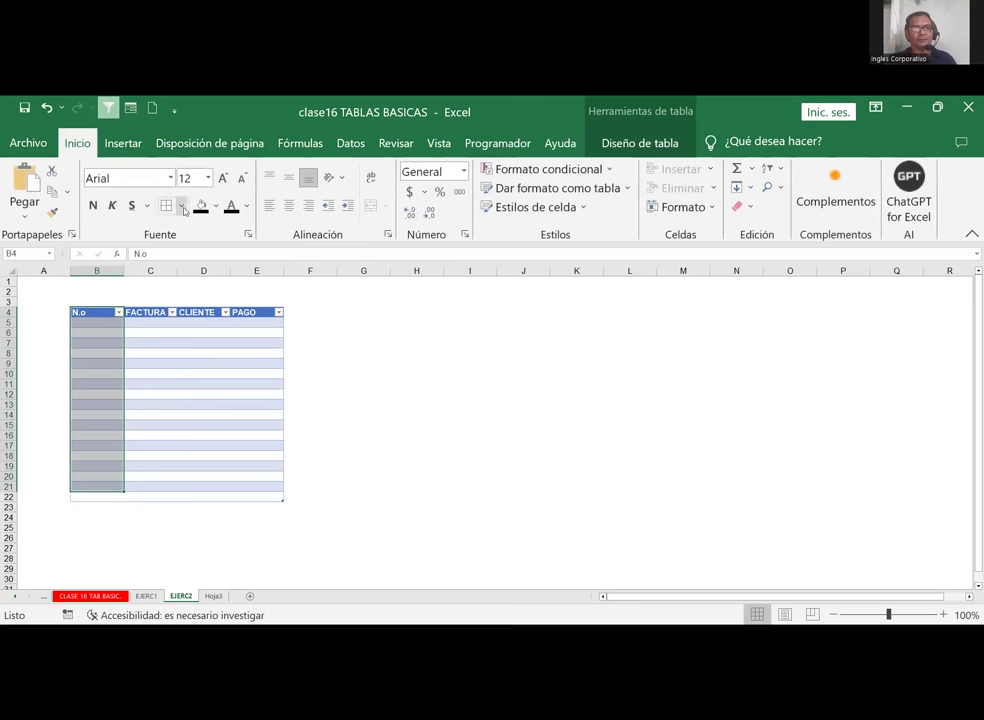
left_click(181, 205)
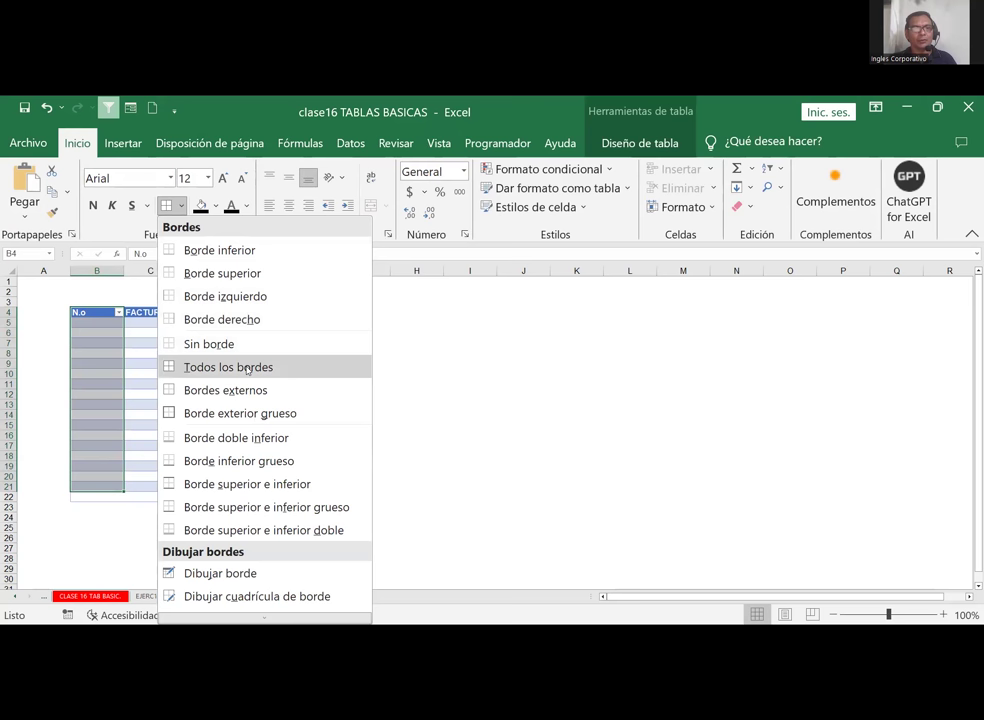
left_click_drag(150, 322, 150, 478)
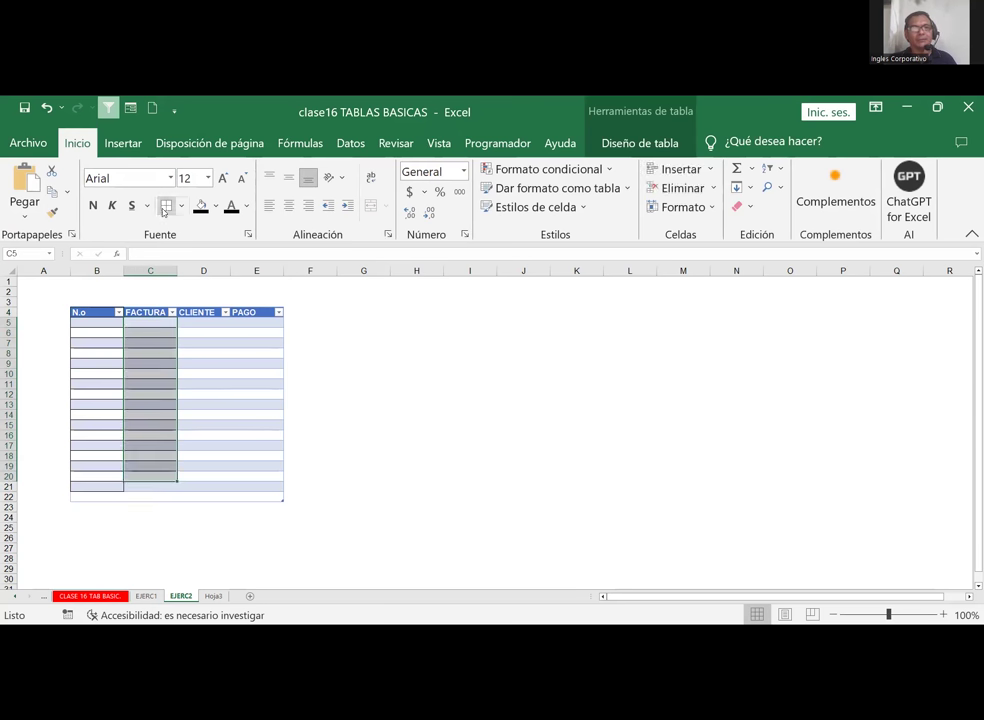
mouse_move(216, 333)
left_mouse_down()
mouse_move(206, 508)
mouse_move(204, 496)
mouse_move(149, 496)
left_mouse_up()
key("F4")
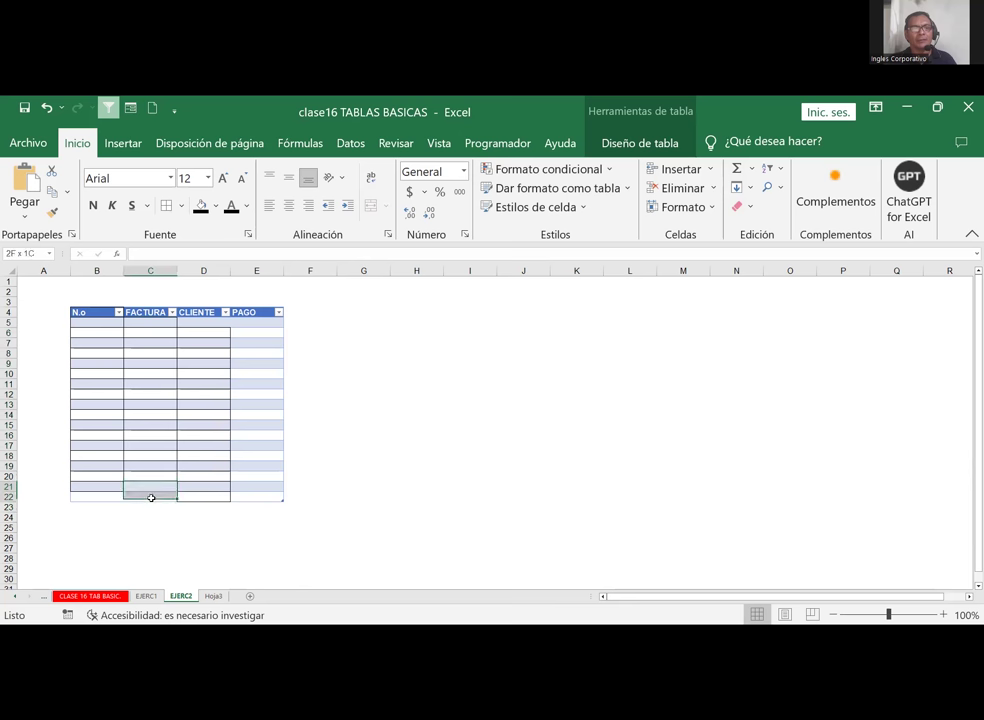
Border the CLIENTE and PAGO data cells, then reselect header cell B4
left_click_drag(193, 323, 244, 497)
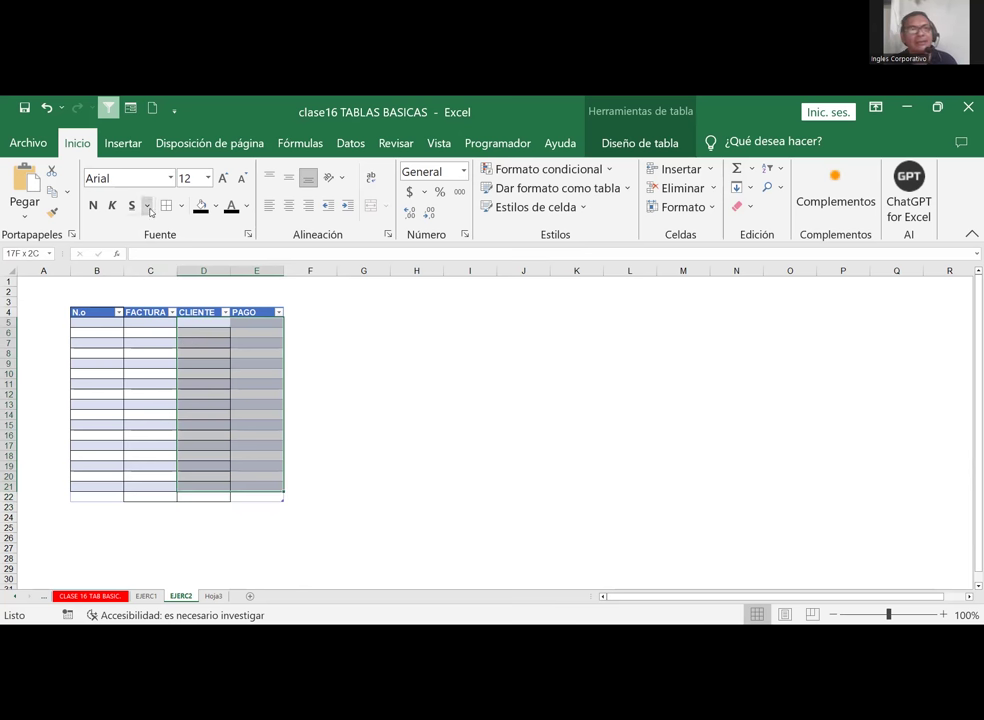
left_click(166, 205)
left_click(406, 372)
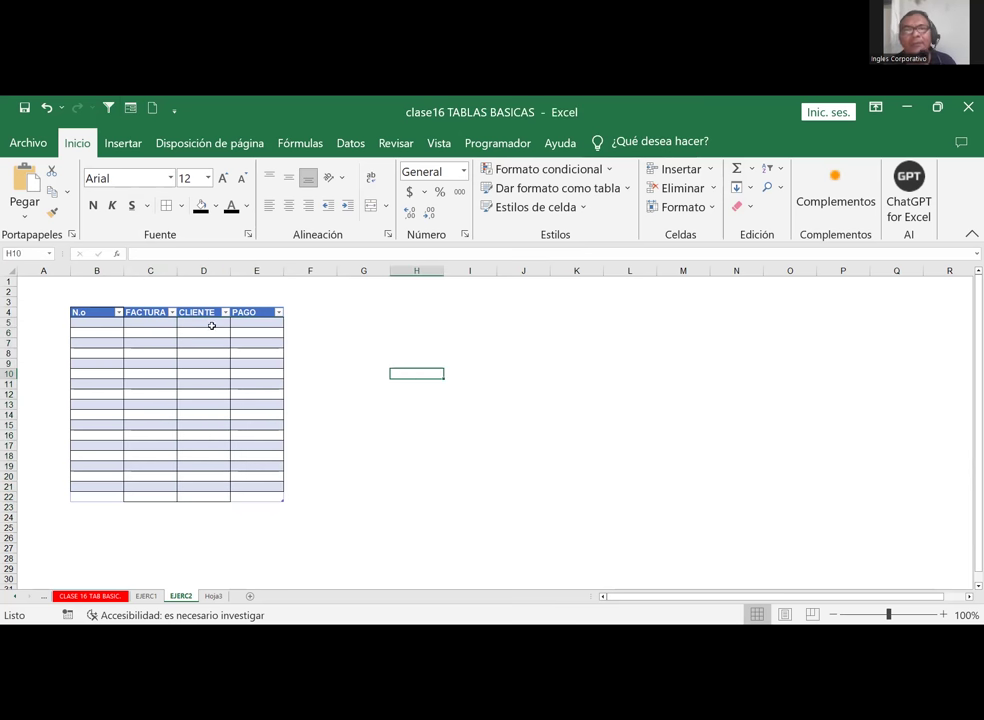
left_click(134, 356)
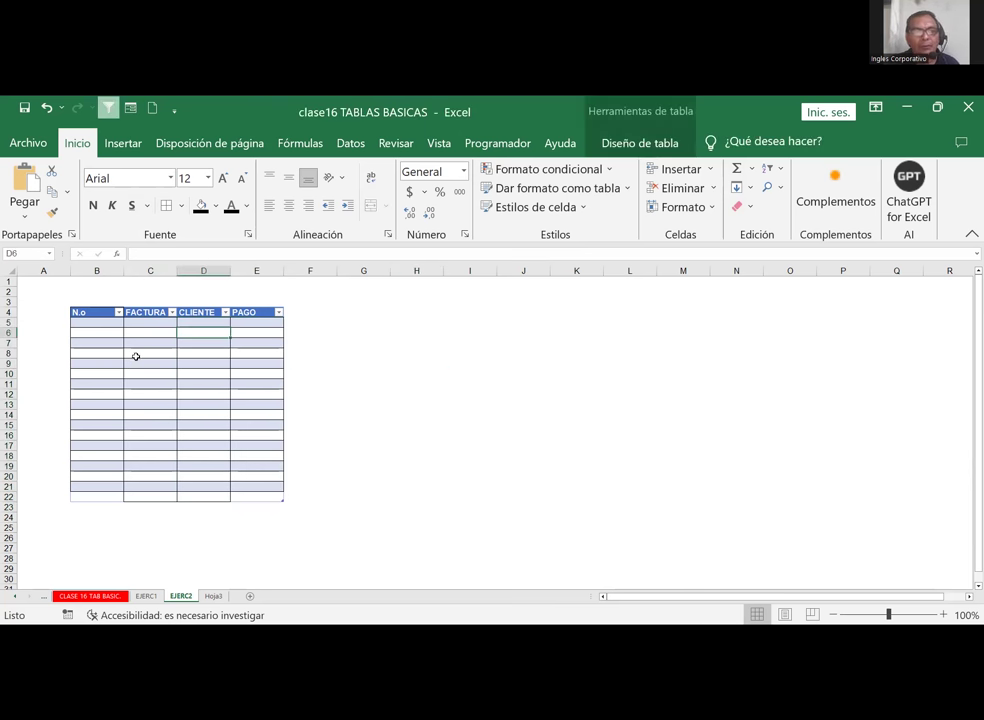
left_click(104, 312)
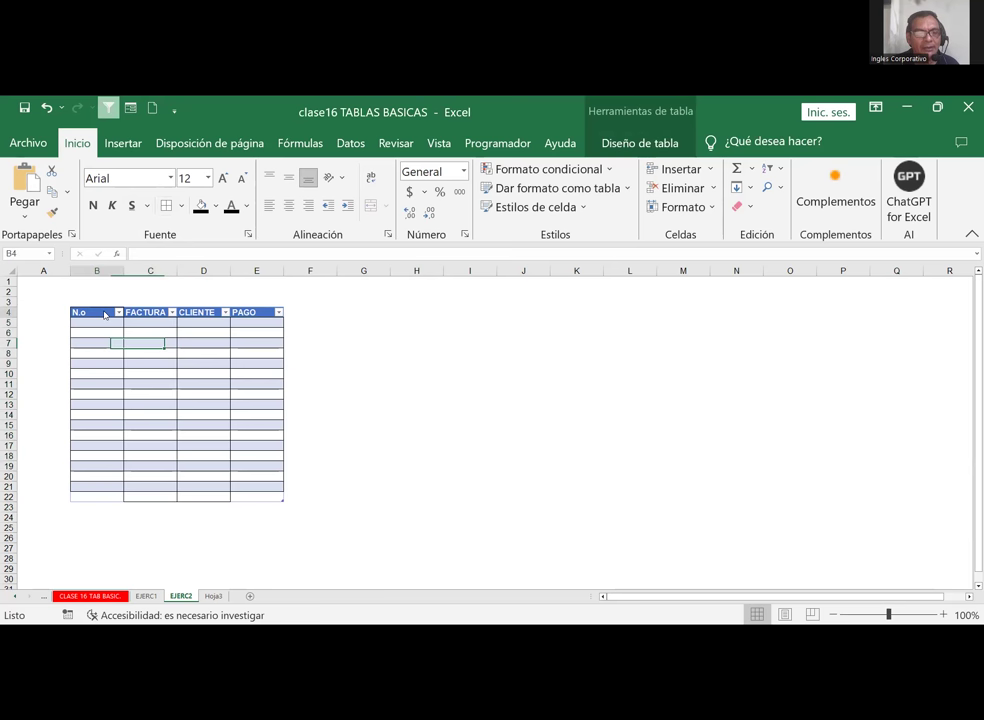
right_click(104, 315)
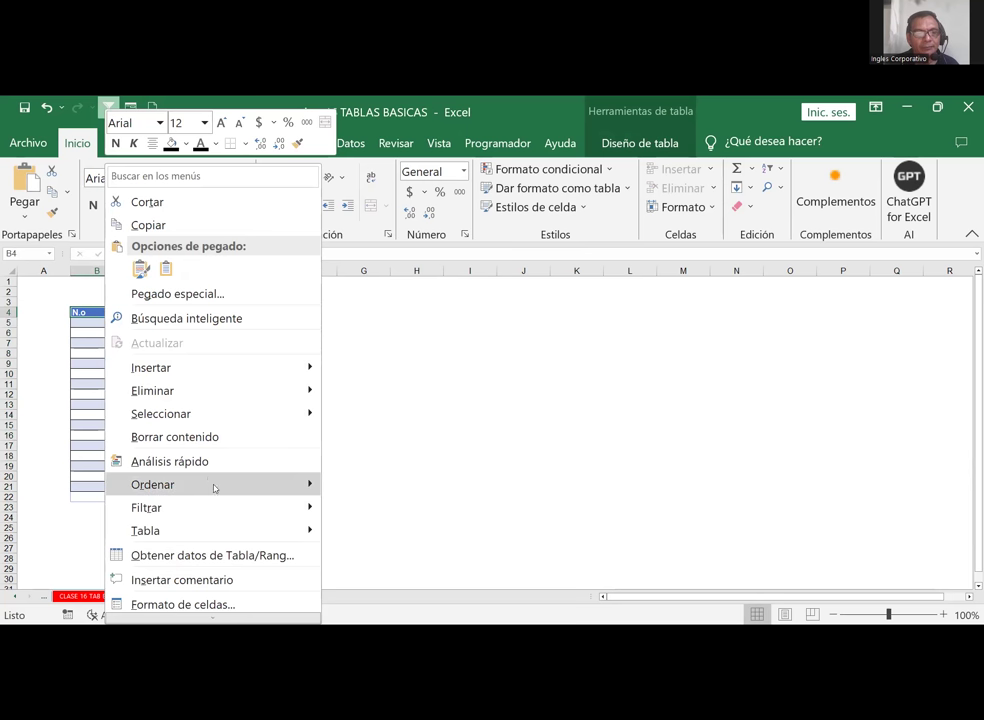
mouse_move(199, 414)
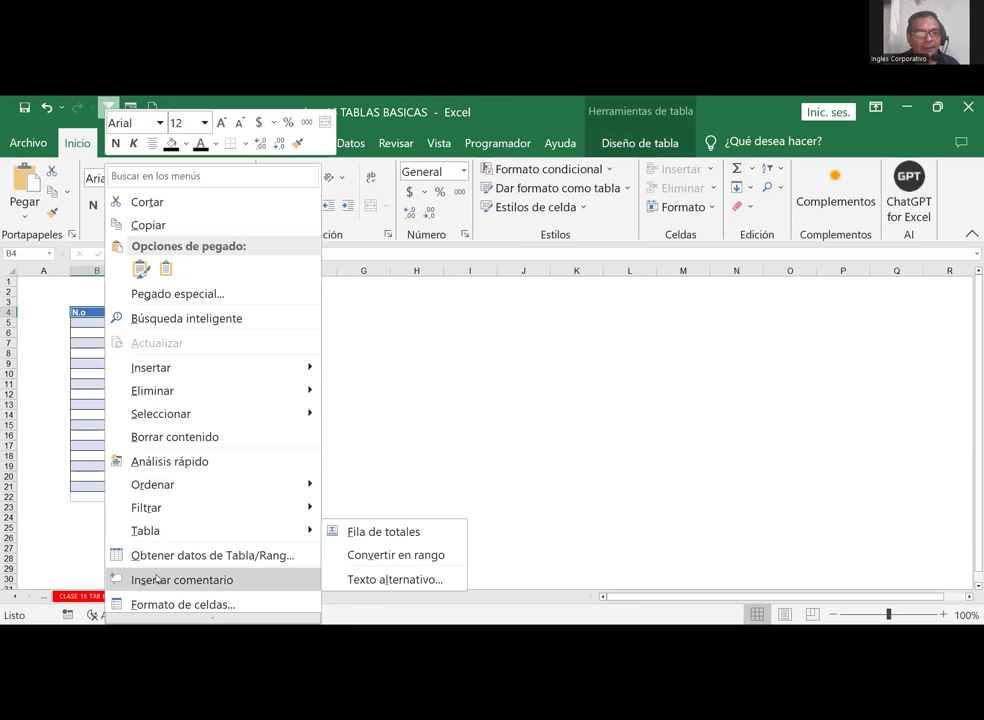
left_click(183, 604)
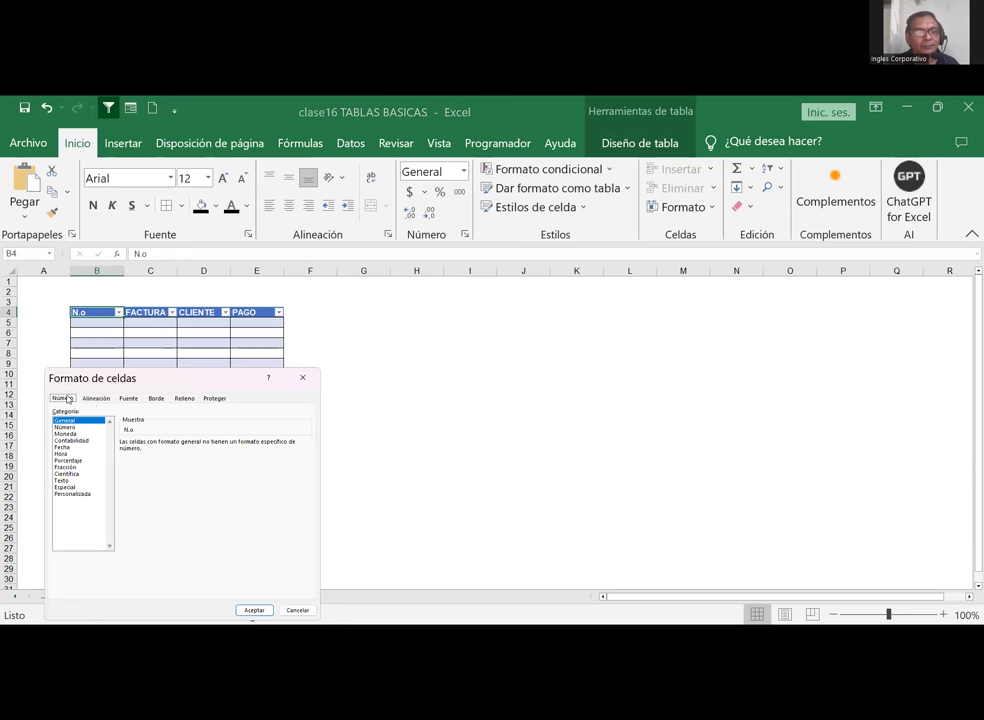
left_click(96, 398)
left_click(128, 398)
left_click(152, 398)
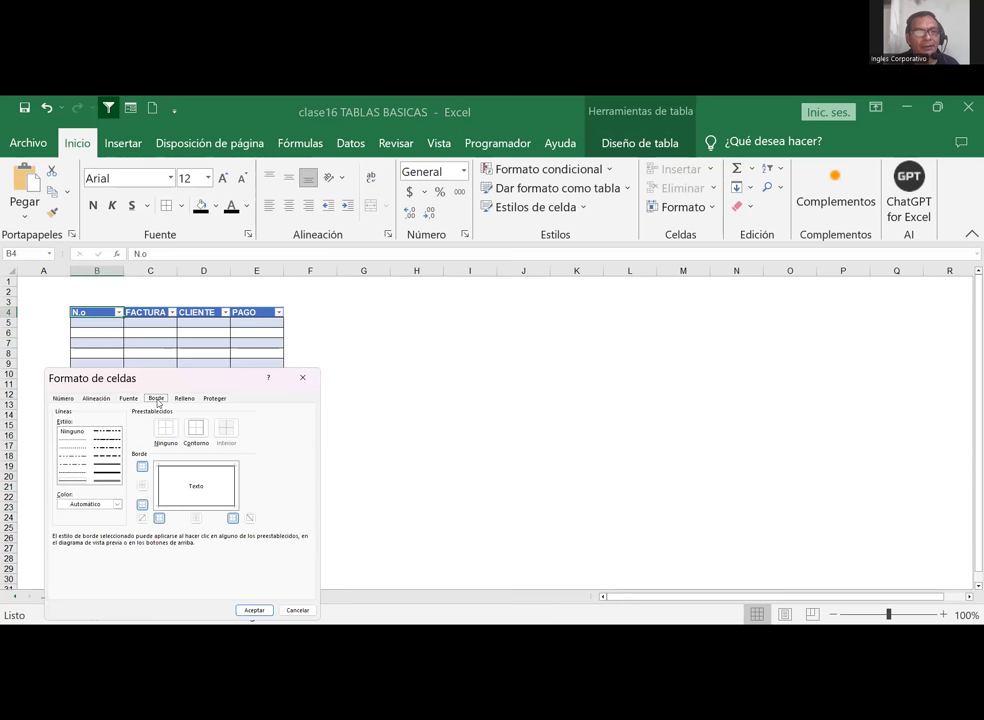
left_click(185, 398)
left_click(154, 399)
left_click(215, 399)
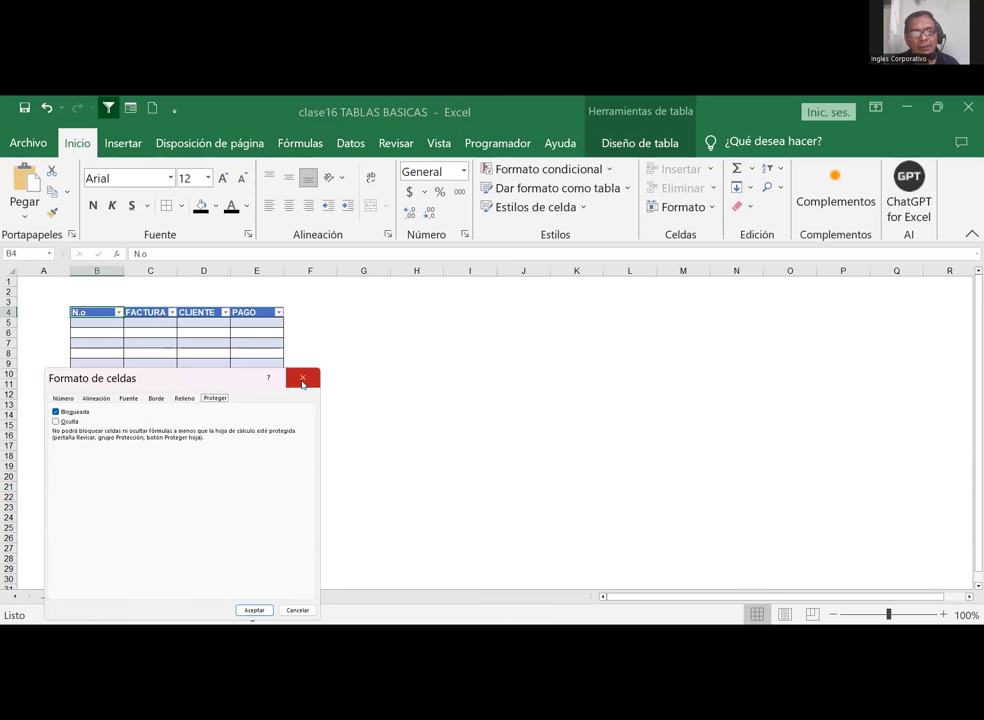
key("Escape")
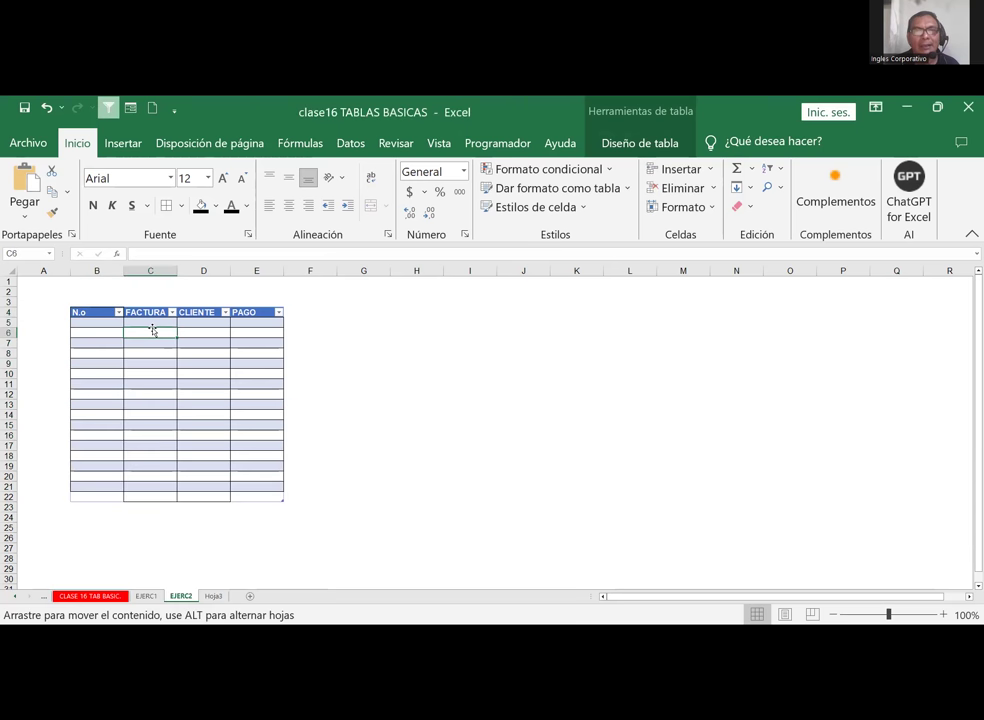
key("Right")
key("Right")
key("Right")
key("F2")
left_click(146, 313)
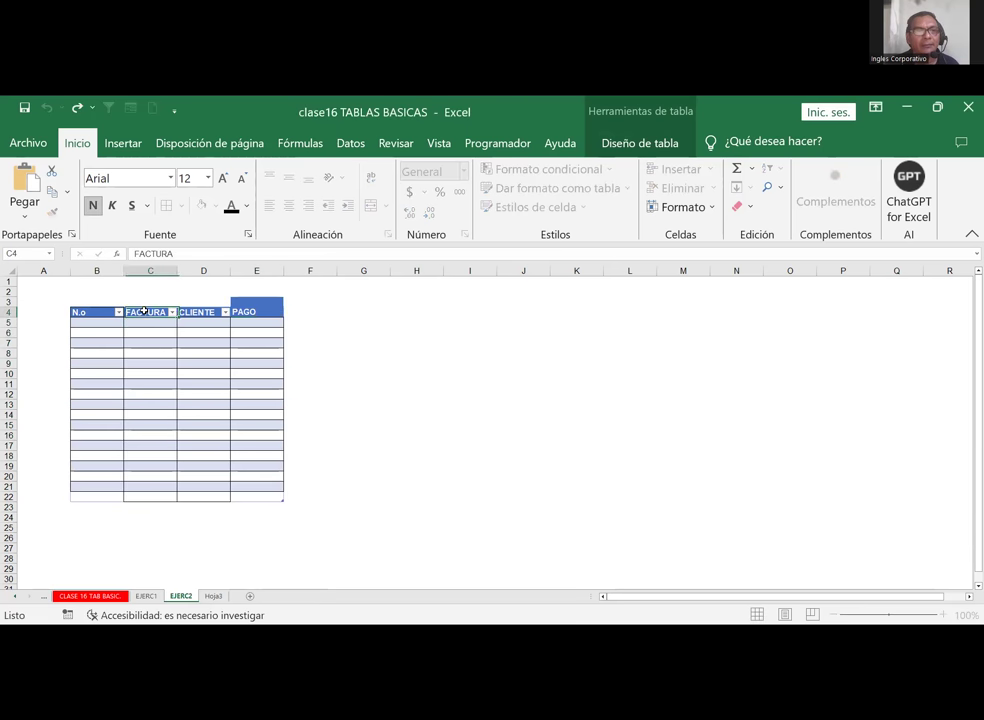
key("Left")
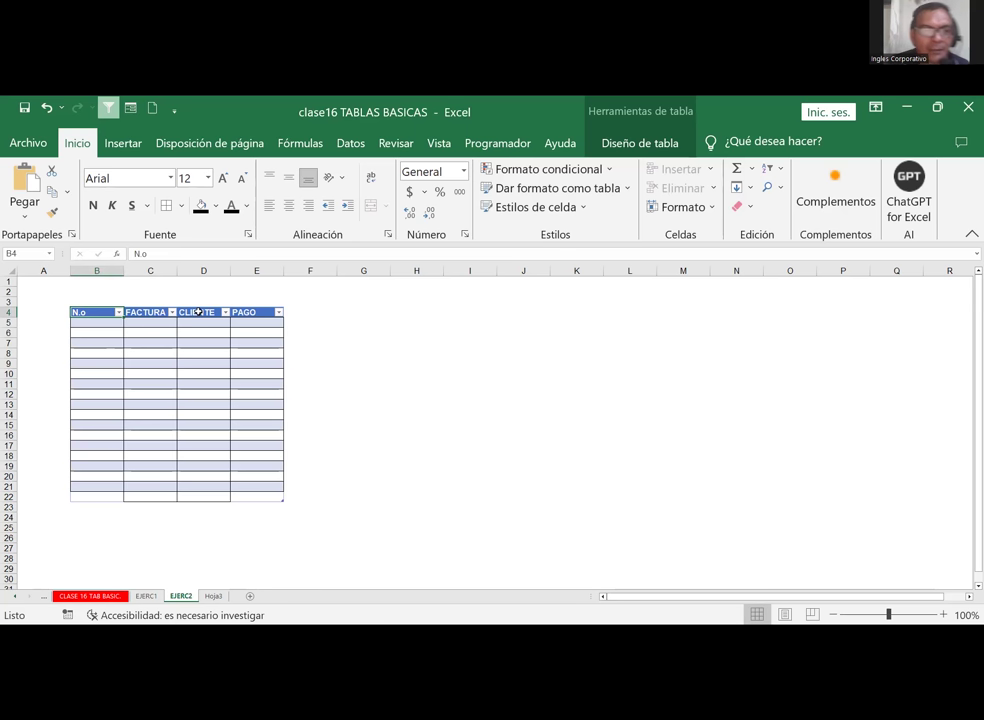
left_click(202, 365)
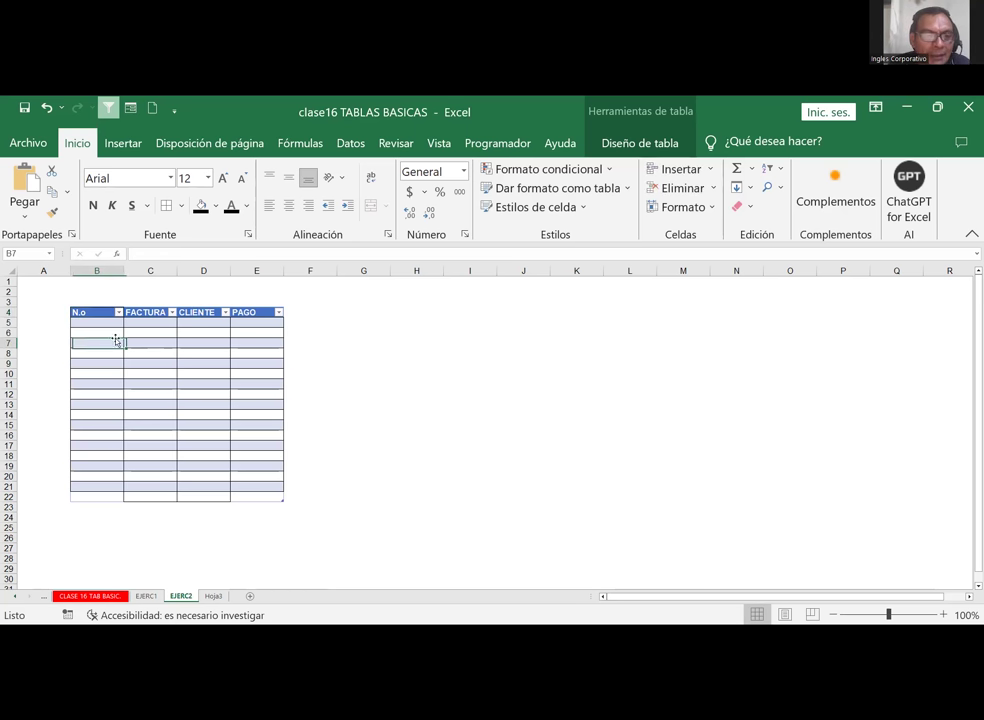
left_click(245, 431)
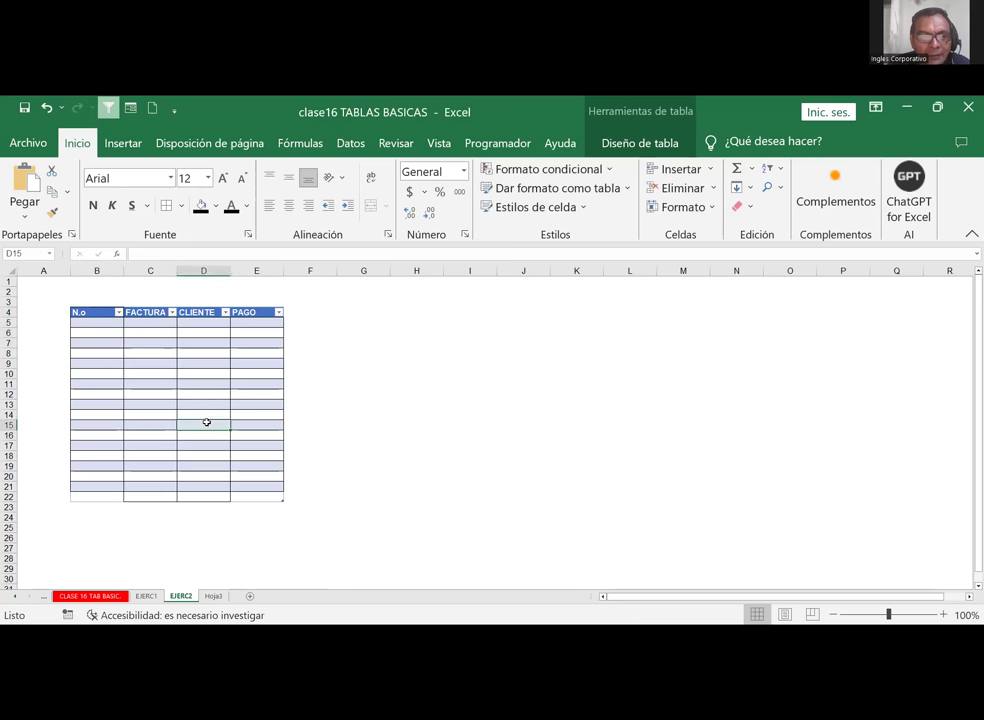
left_click(257, 323)
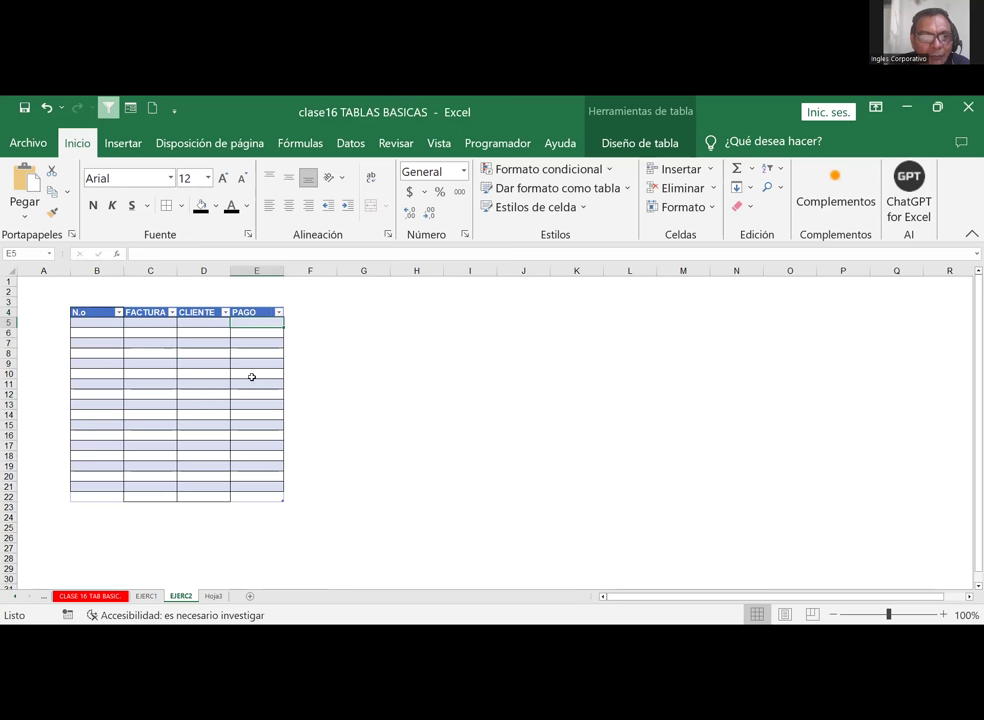
right_click(154, 334)
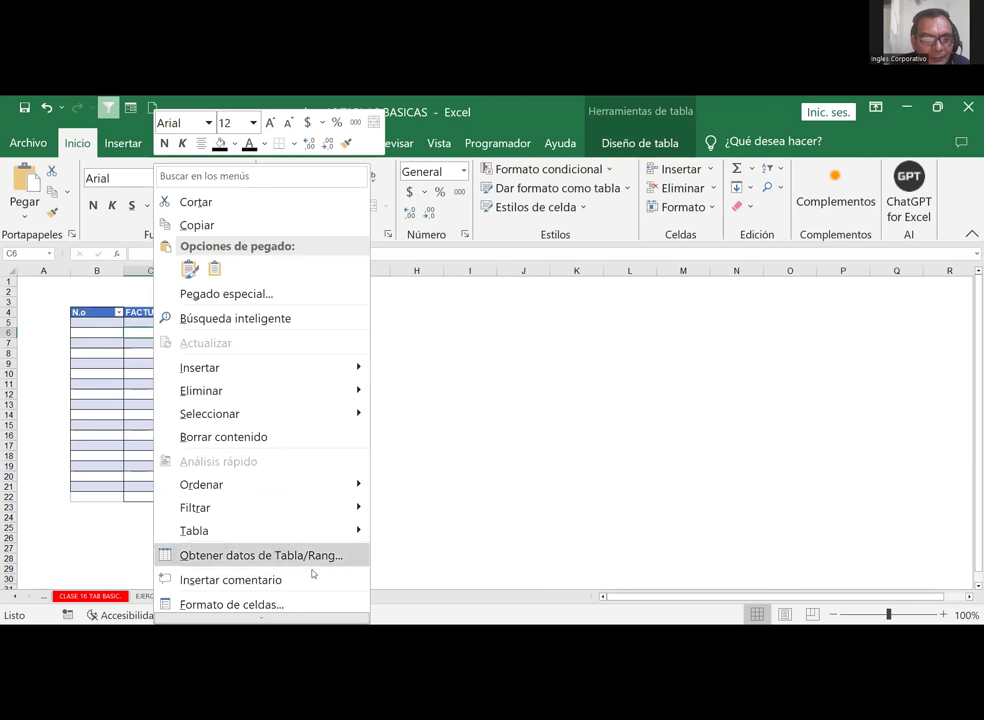
left_click(220, 607)
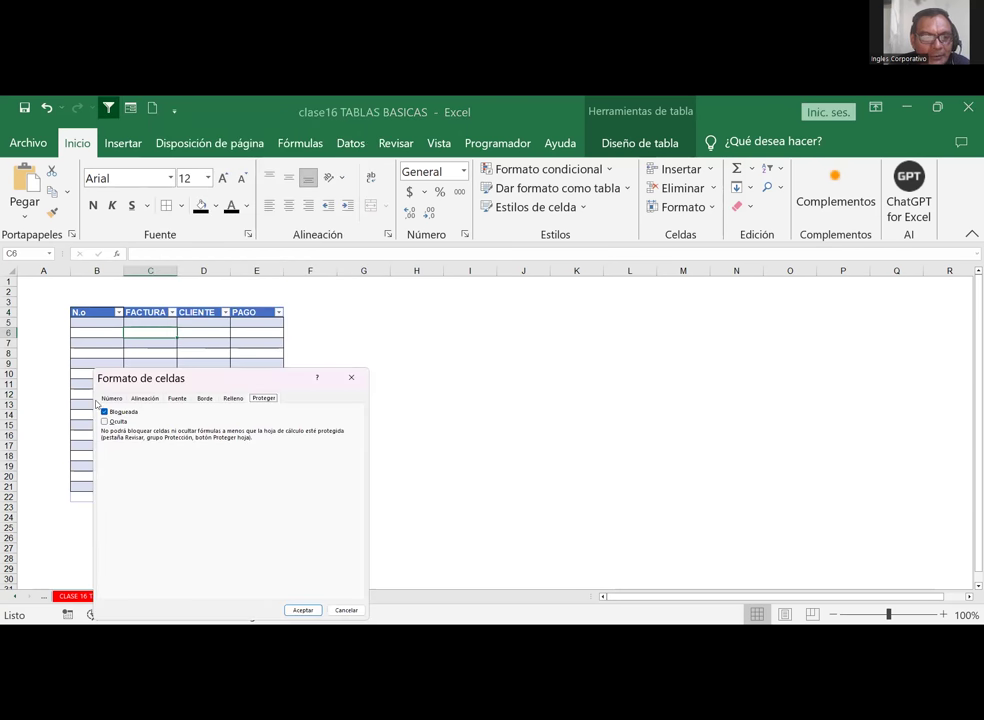
left_click(110, 398)
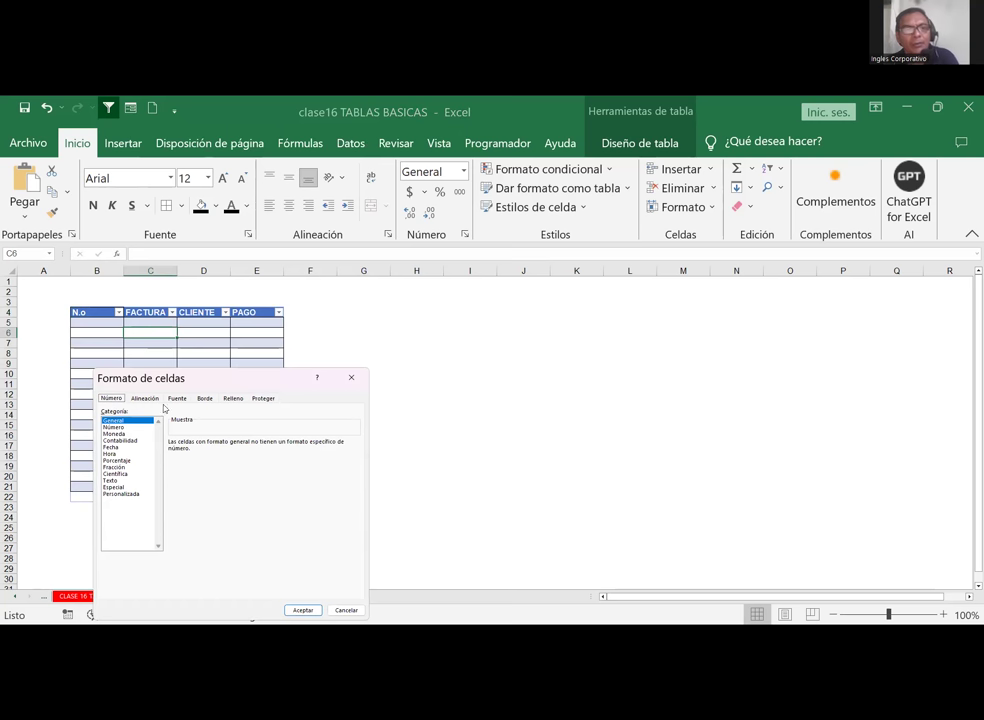
left_click(144, 399)
left_click(177, 398)
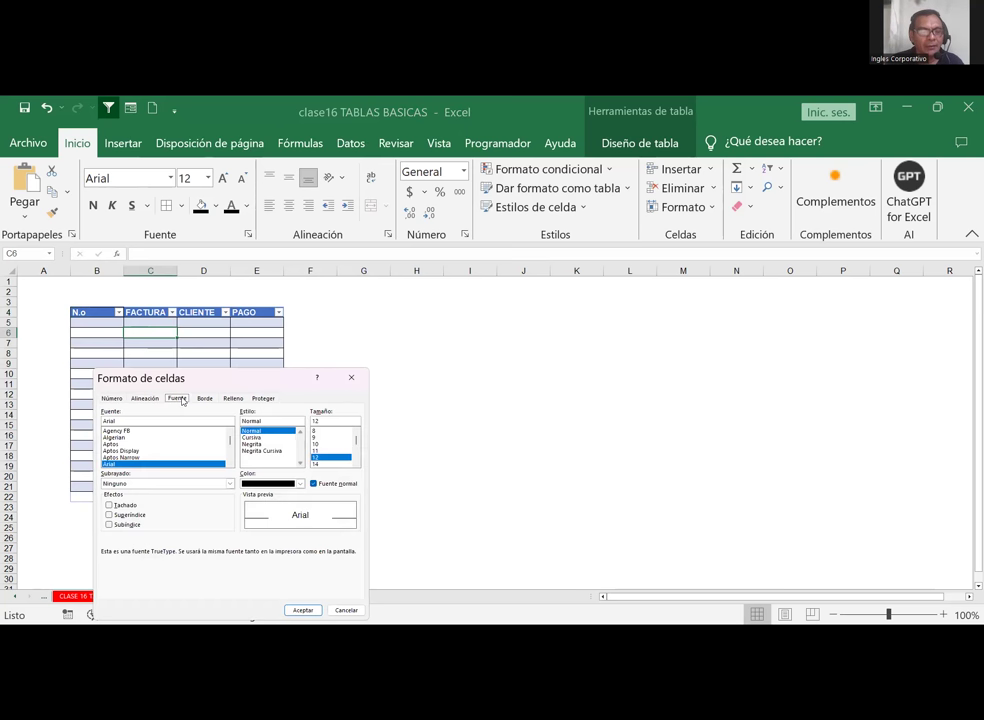
left_click(204, 398)
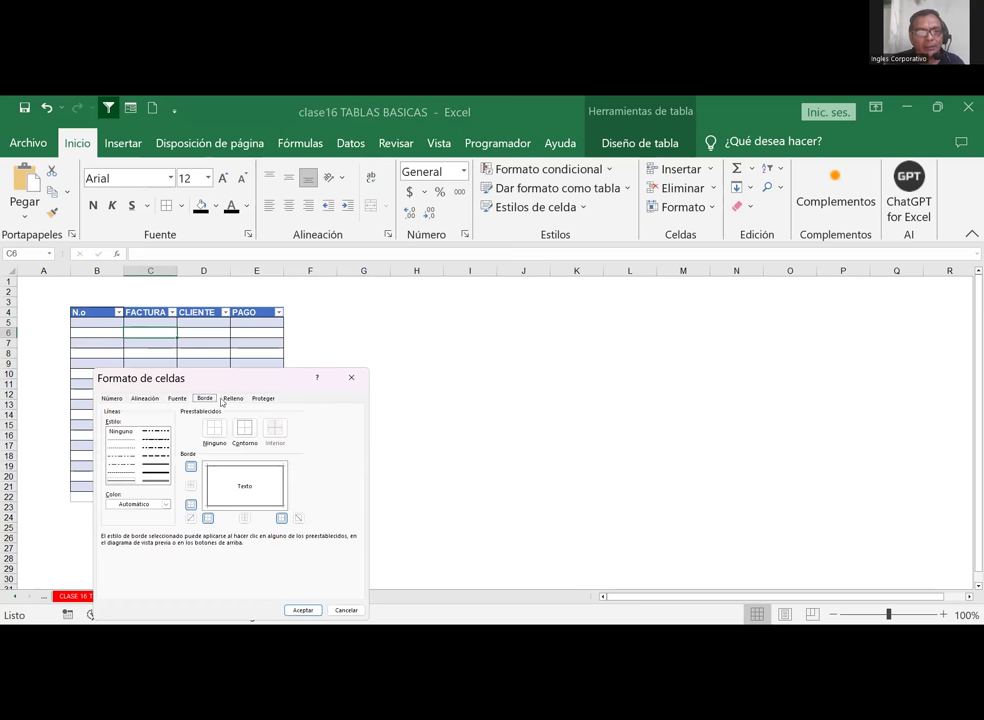
left_click(228, 399)
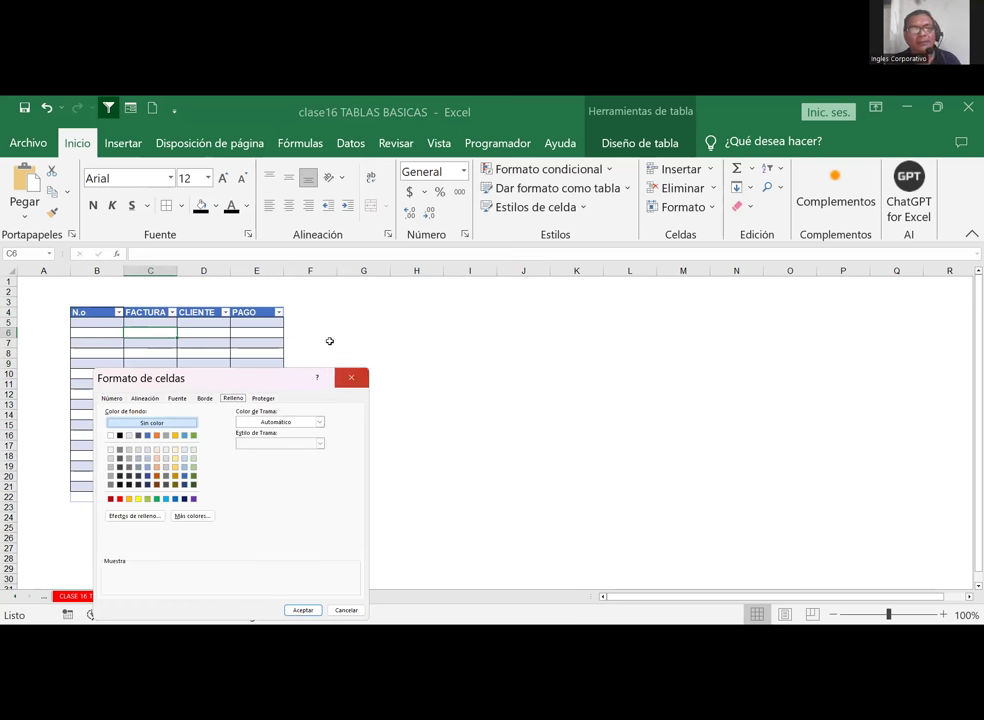
left_click(351, 377)
mouse_move(101, 325)
left_mouse_down()
mouse_move(258, 441)
mouse_move(178, 505)
left_mouse_up()
left_click(254, 485)
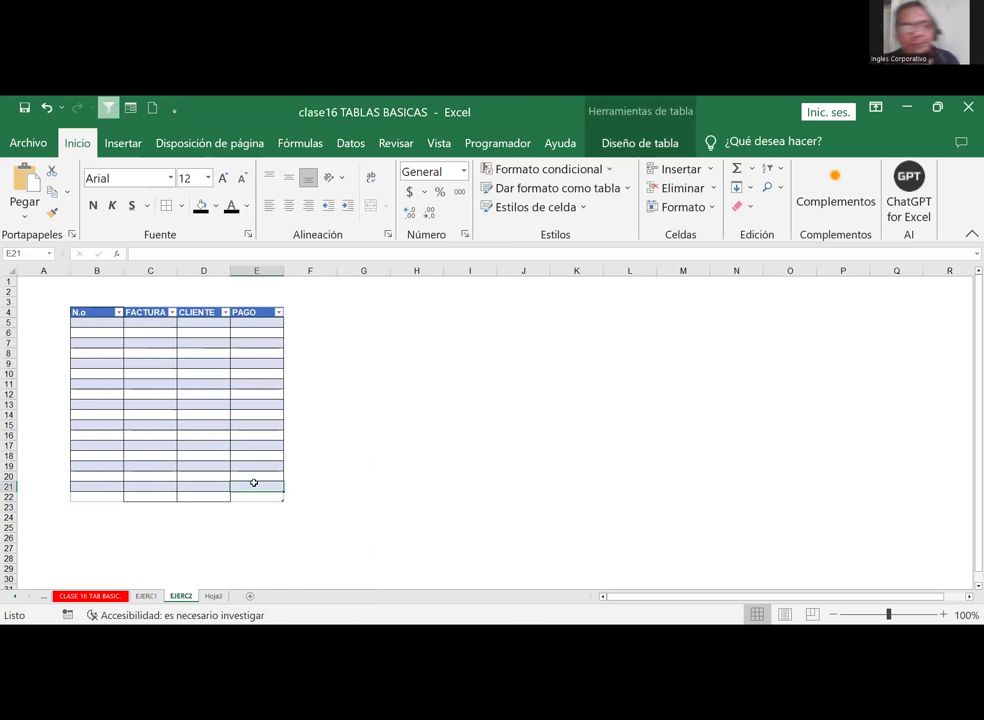
Click cells around the table, then move the ribbon through Insertar and Disposición de página to Fórmulas
left_click(349, 388)
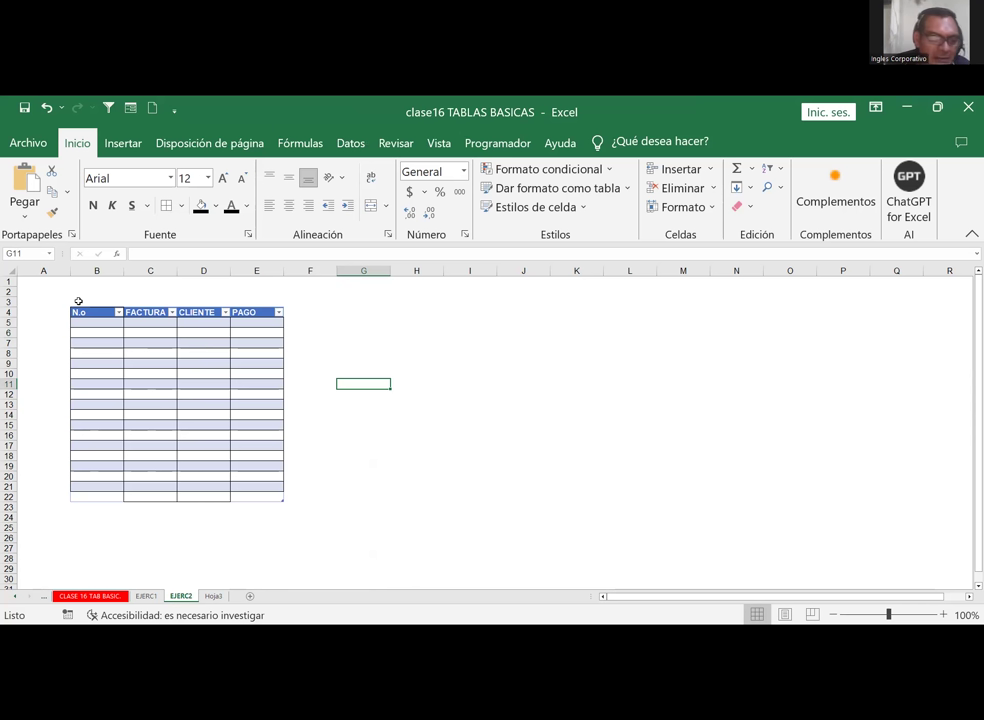
left_click(101, 515)
left_click(88, 504)
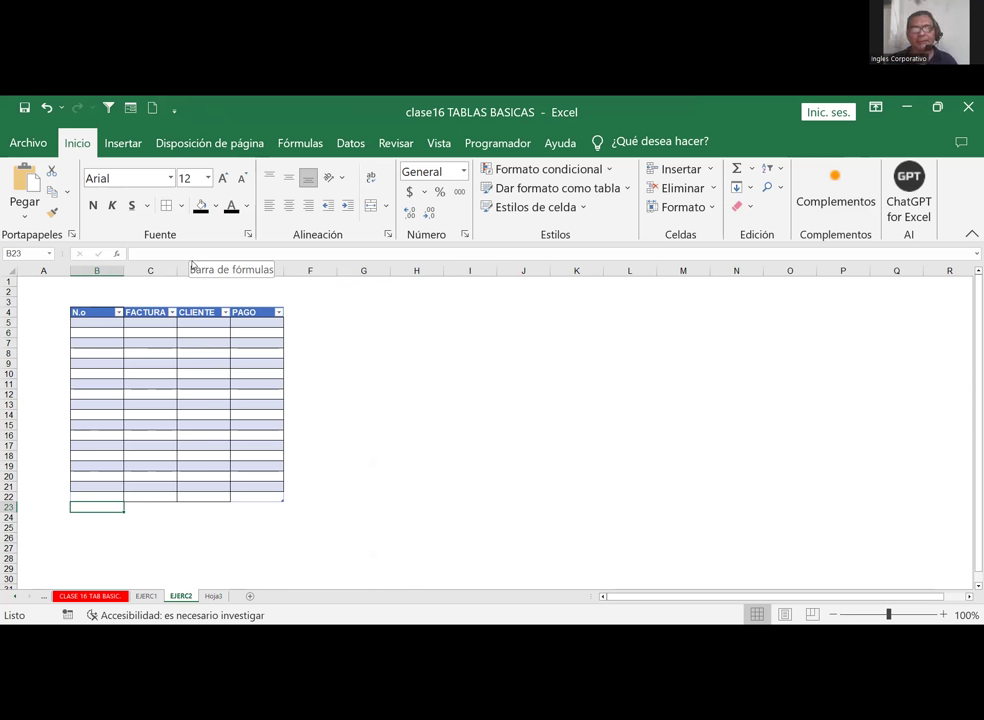
left_click(96, 313)
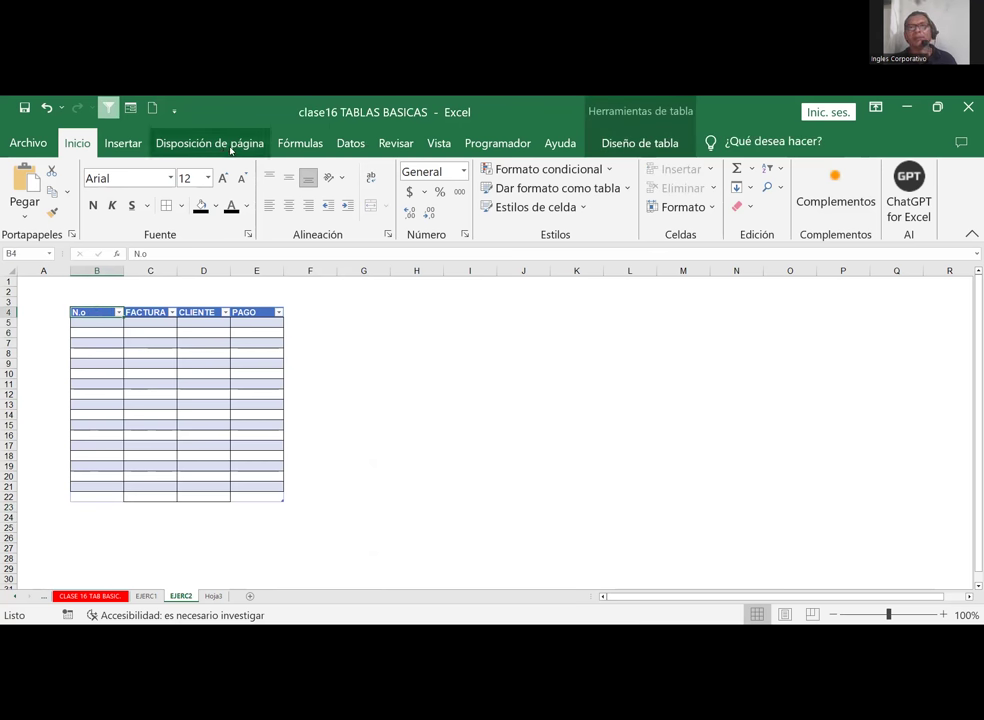
left_click(134, 145)
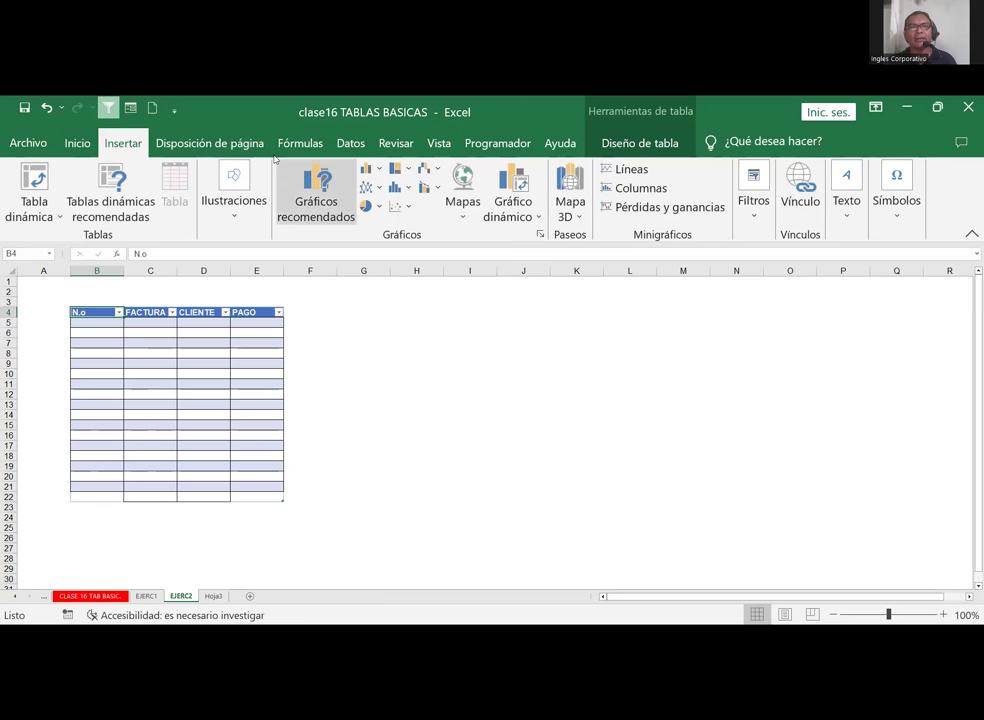
left_click(185, 145)
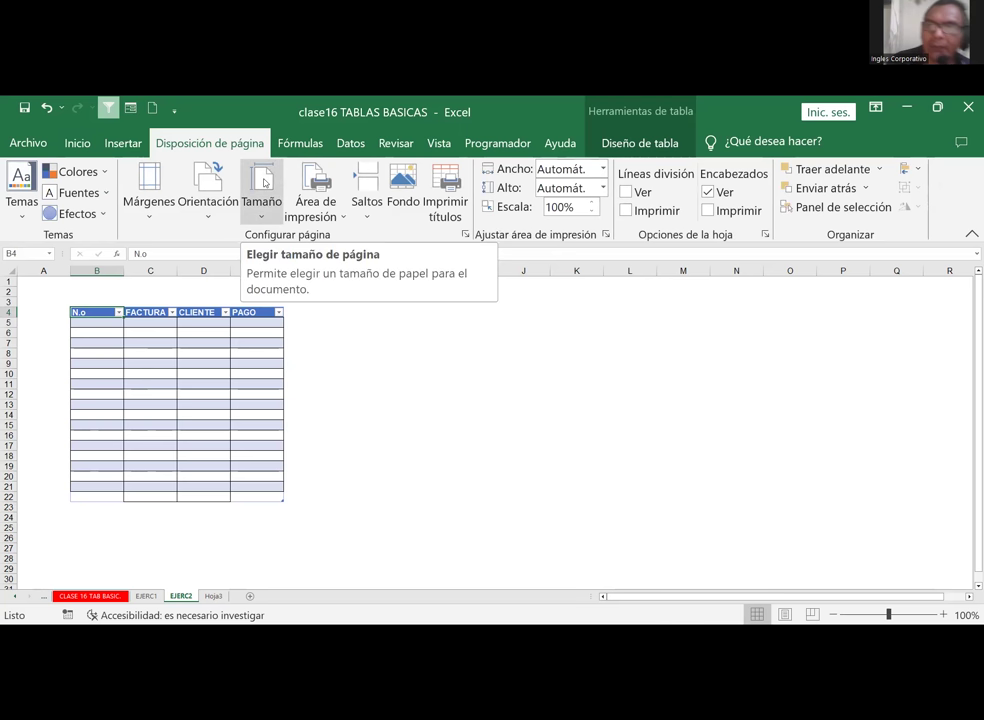
left_click(300, 143)
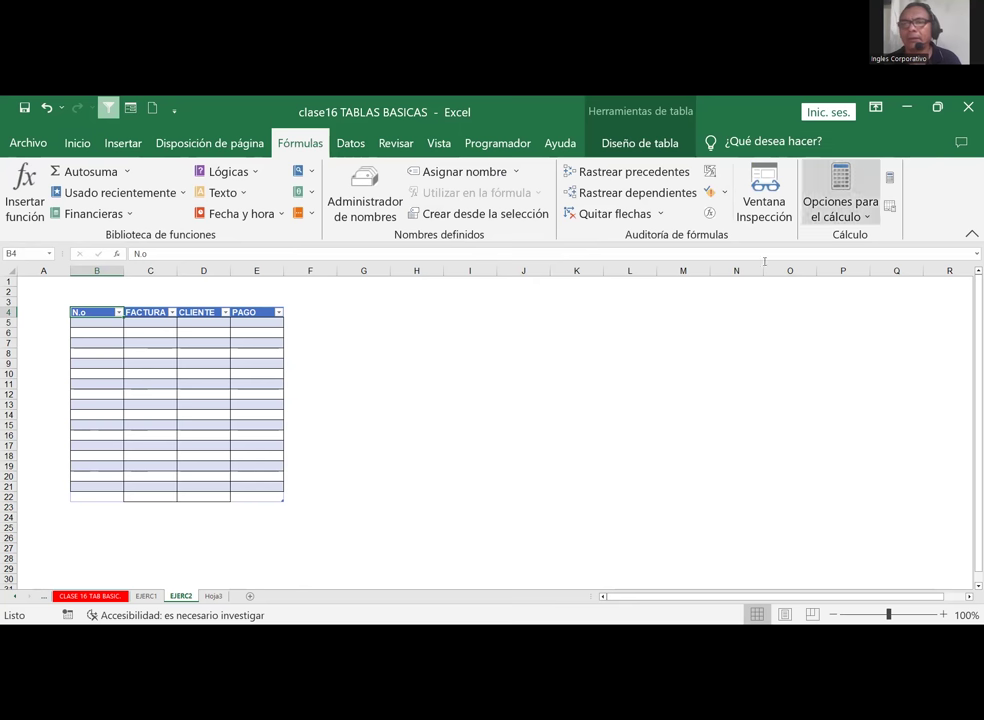
left_click(523, 332)
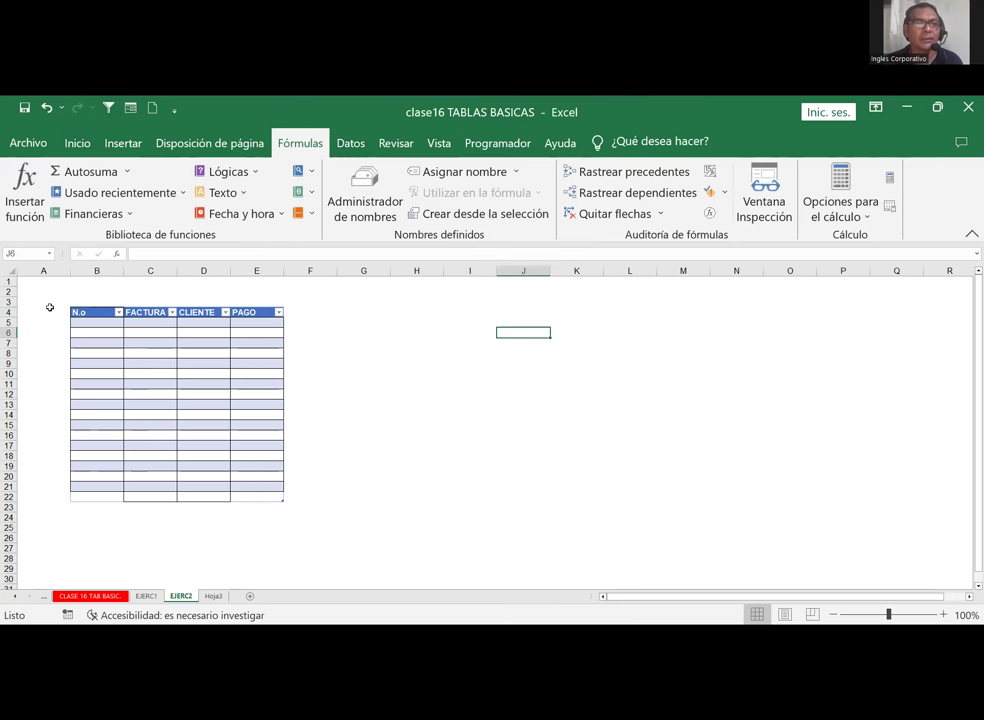
Select the table B4:E22 and open Formato de celdas, then close it without changes
left_click_drag(87, 314, 256, 496)
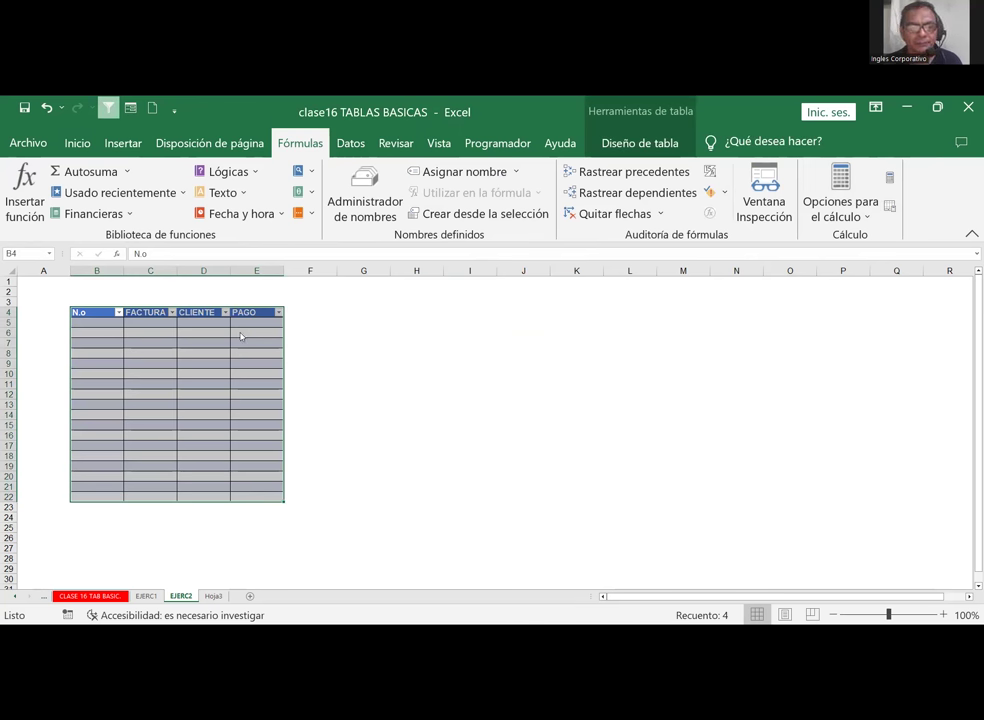
right_click(241, 337)
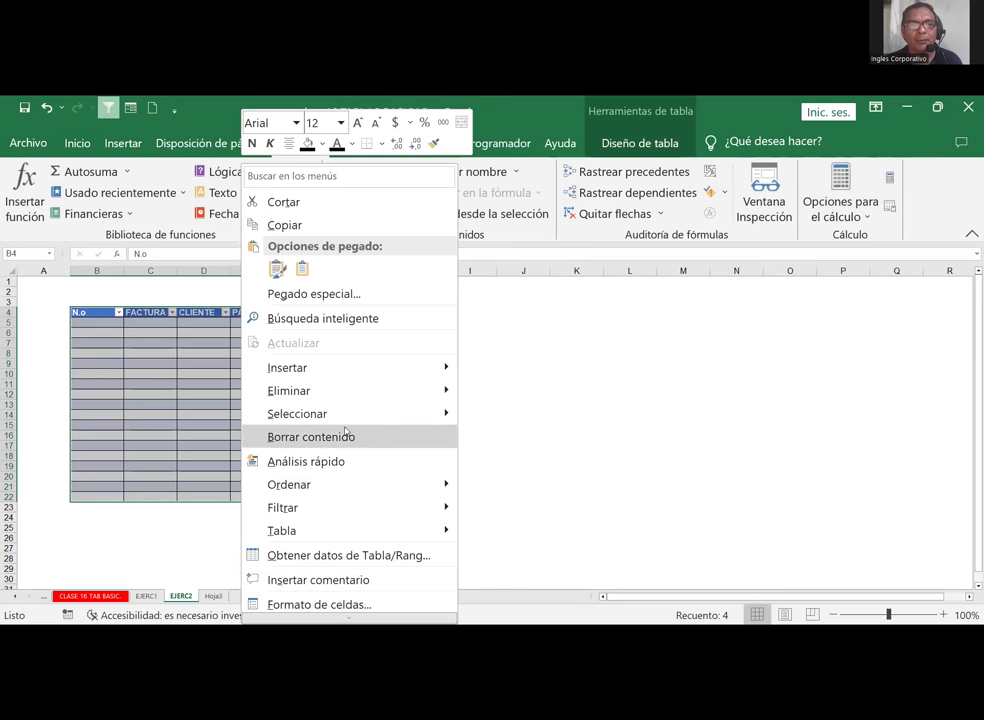
scroll(356, 618, "down", 1)
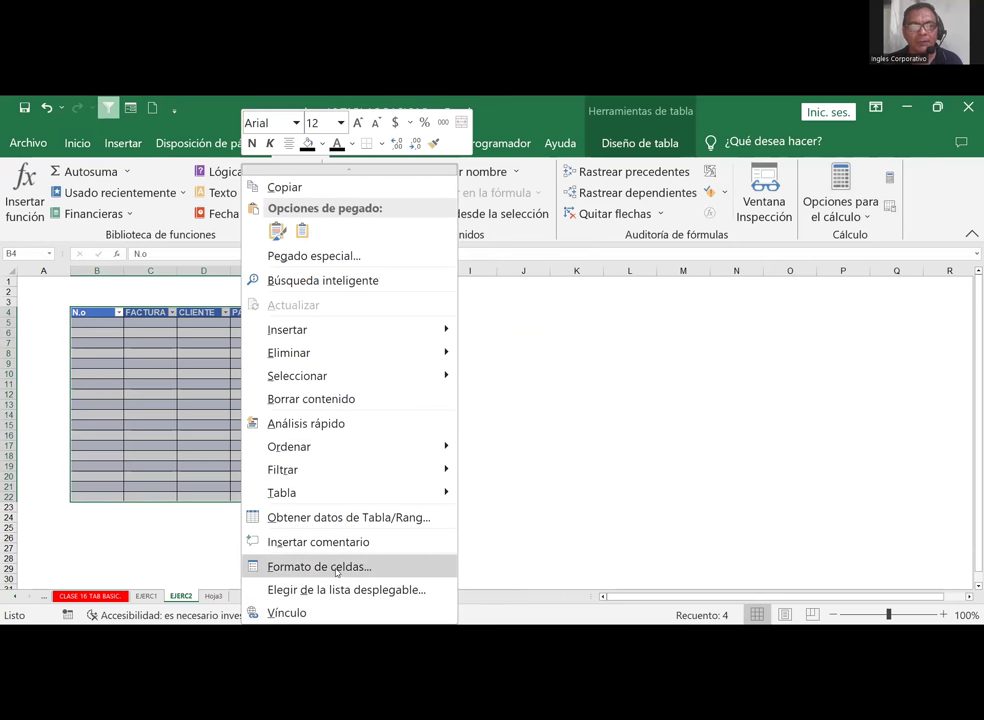
key("Return")
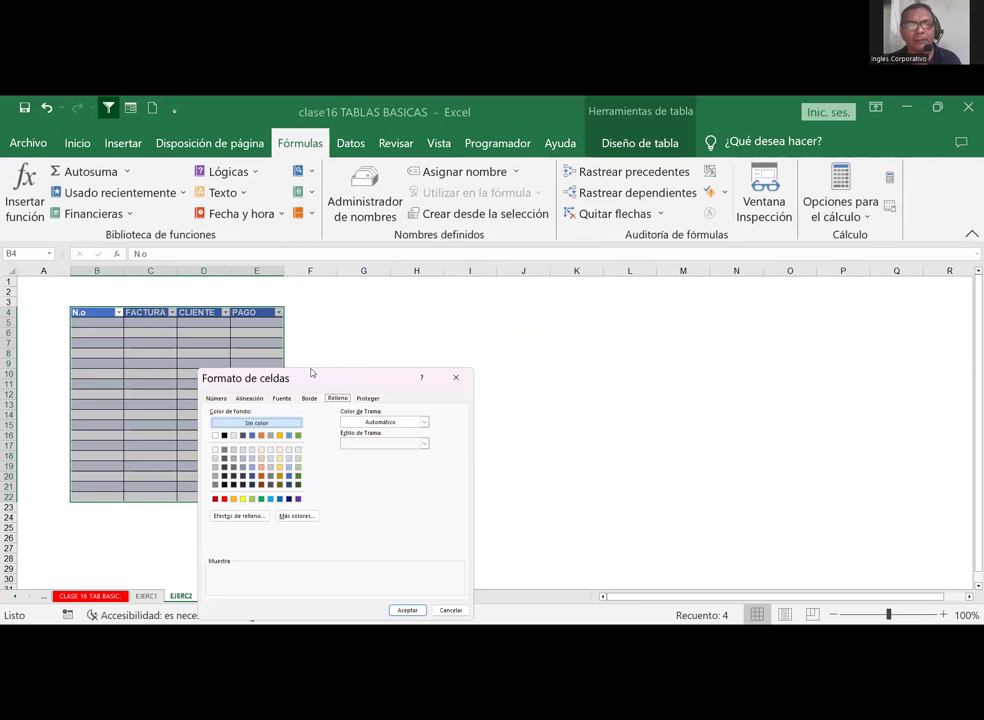
left_click_drag(311, 372, 421, 304)
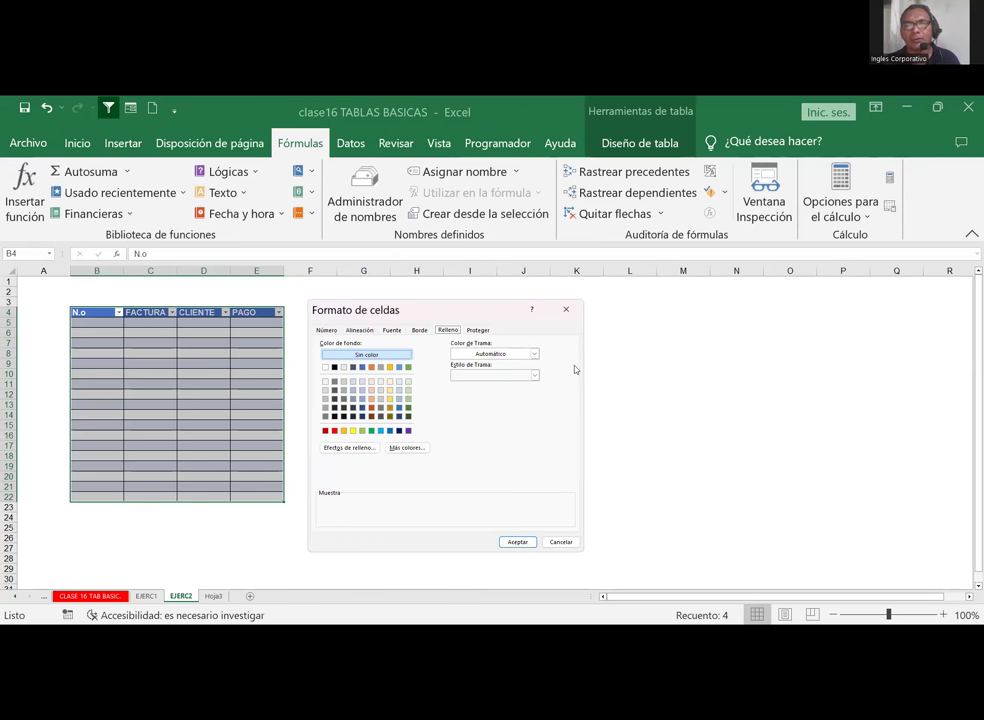
left_click(567, 315)
Widen column D so the CLIENTE header fits
left_click(237, 333)
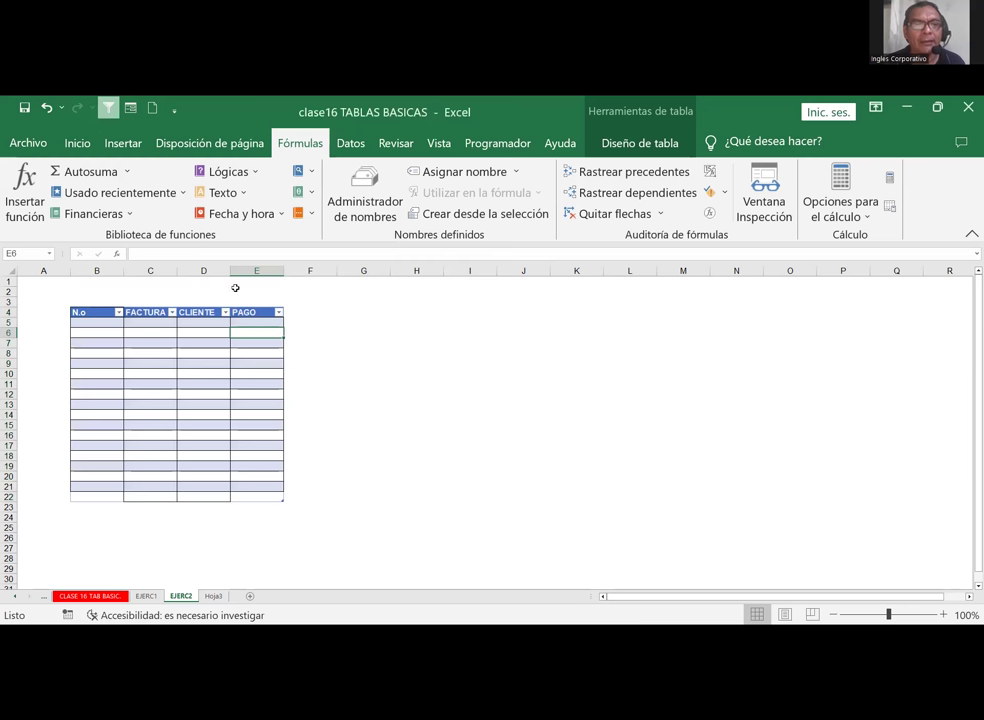
left_click_drag(230, 270, 257, 270)
left_click(283, 323)
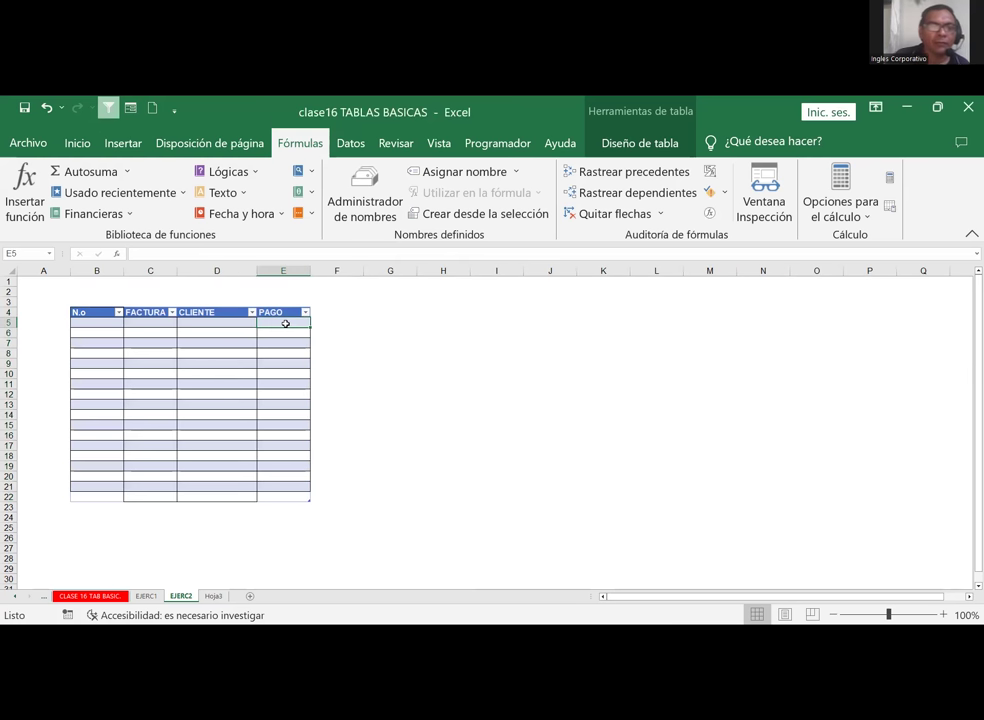
left_click(228, 321)
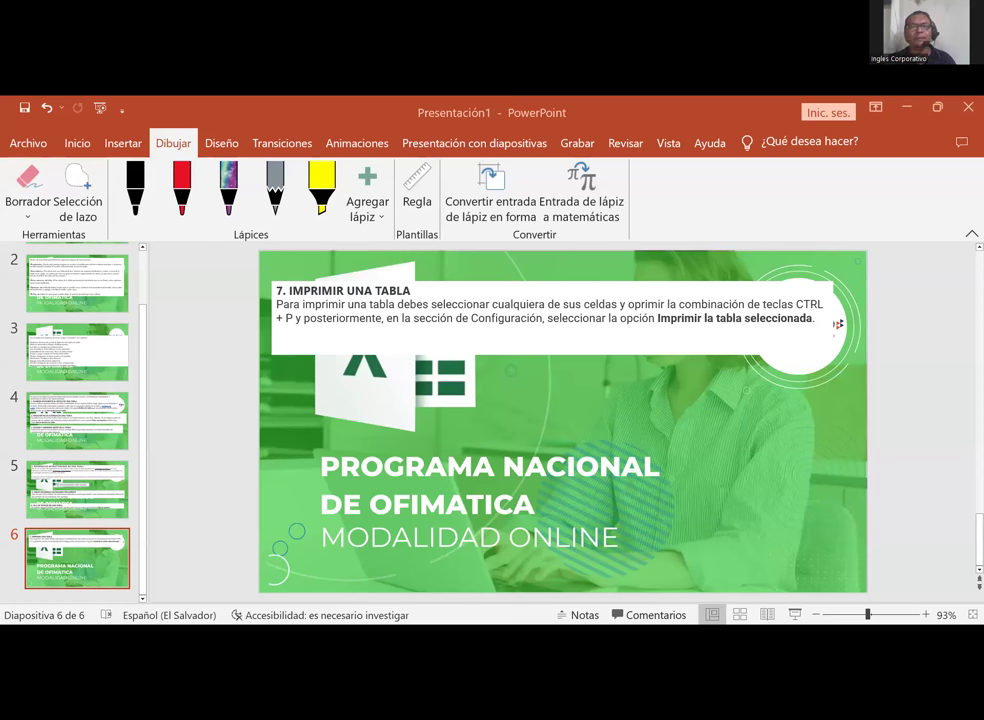
Scroll the PowerPoint slides from slide 5 to slide 6, '7. IMPRIMIR UNA TABLA'
scroll(539, 393, "up", 1)
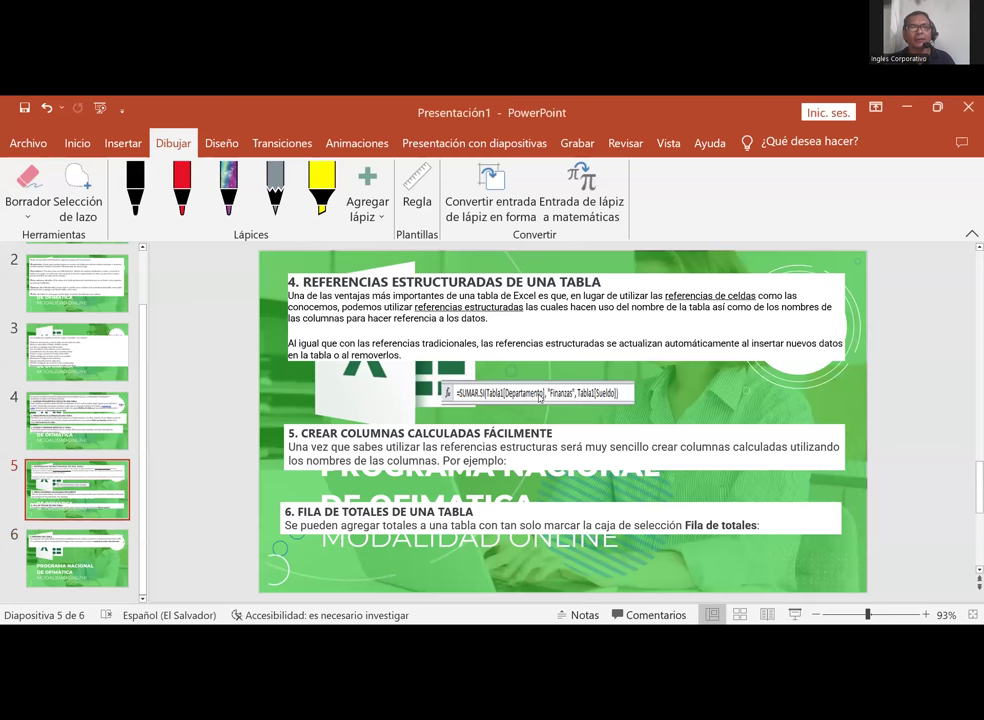
scroll(539, 393, "up", 1)
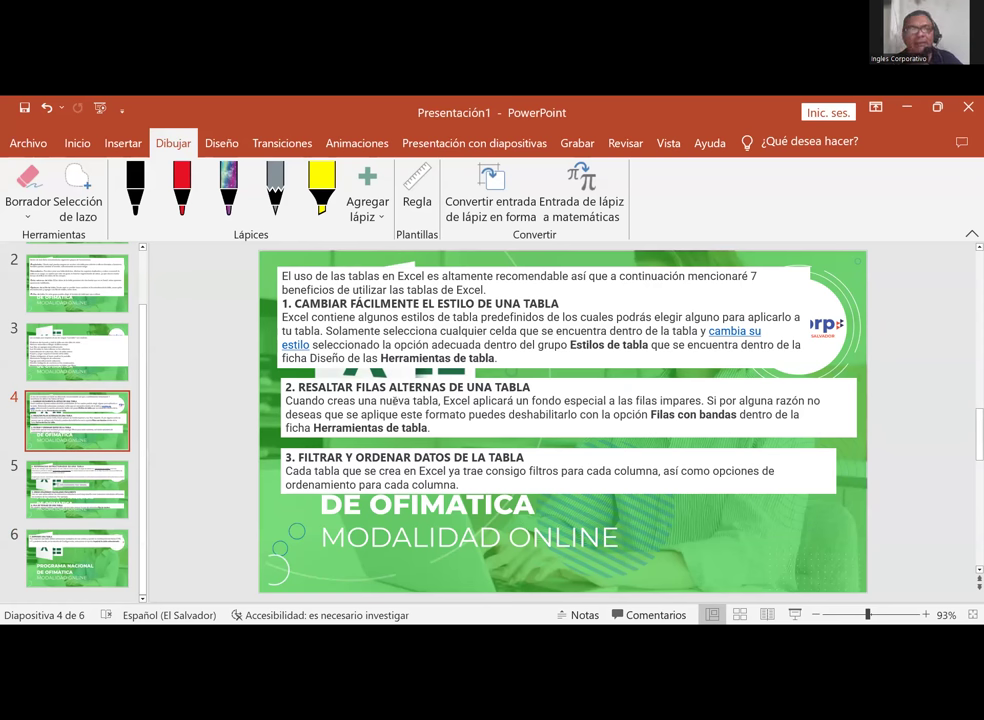
scroll(395, 406, "down", 2)
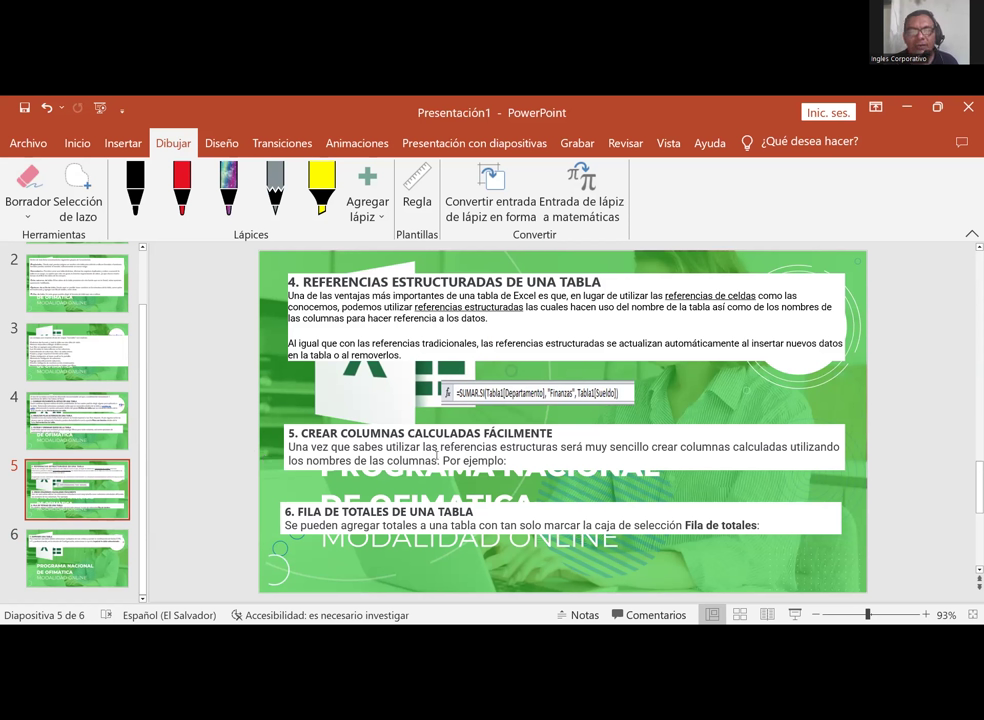
scroll(390, 452, "down", 2)
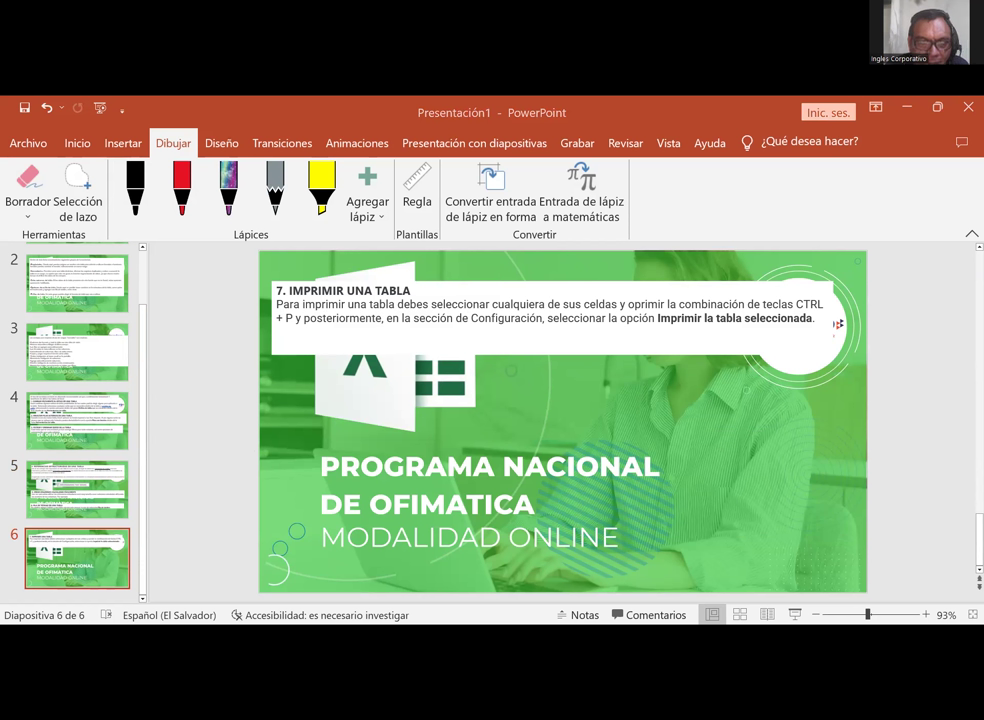
Switch to Excel and look at the Imprimir preview before returning to the sheet
key("alt+Tab")
left_click(29, 140)
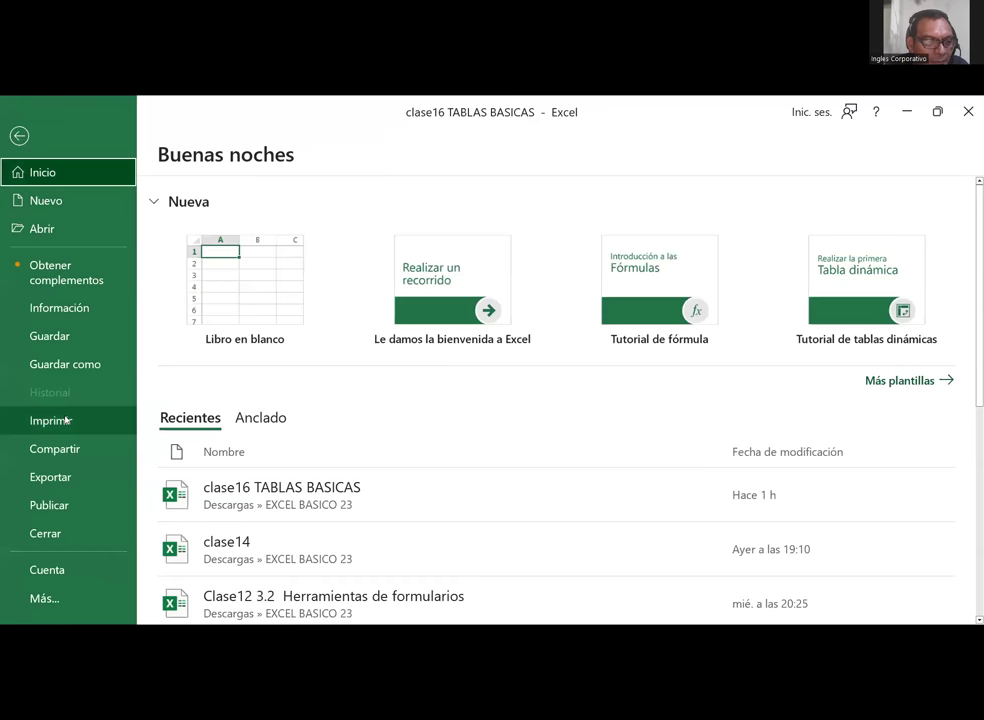
left_click(66, 421)
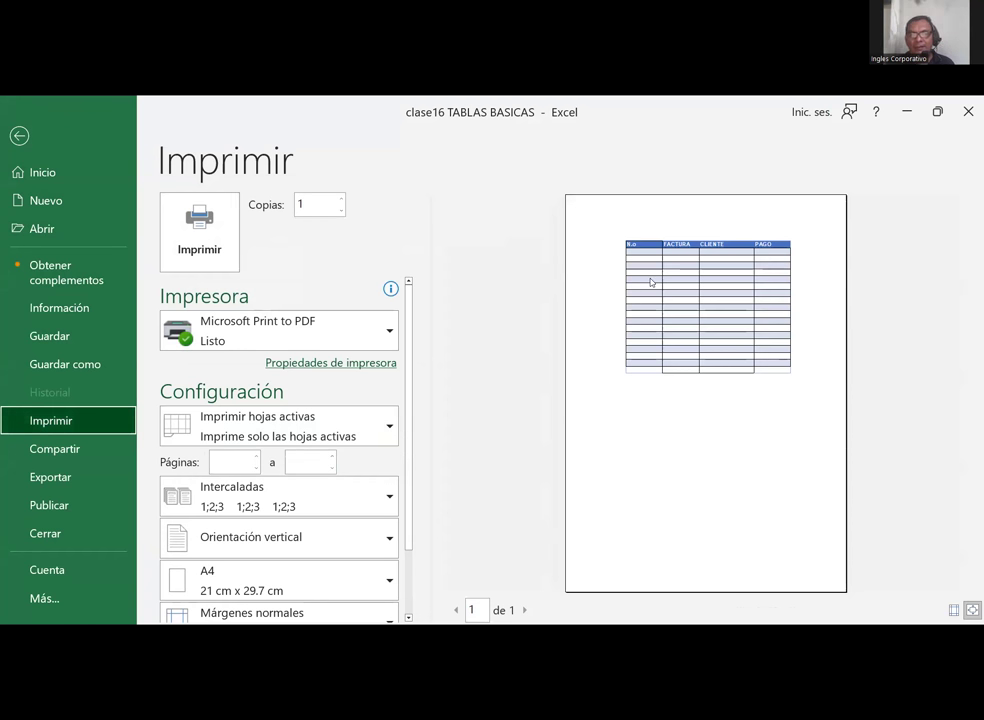
key("Escape")
Select the table and preview it printed with Imprimir selección
mouse_move(80, 313)
left_mouse_down()
mouse_move(254, 422)
mouse_move(289, 496)
left_mouse_up()
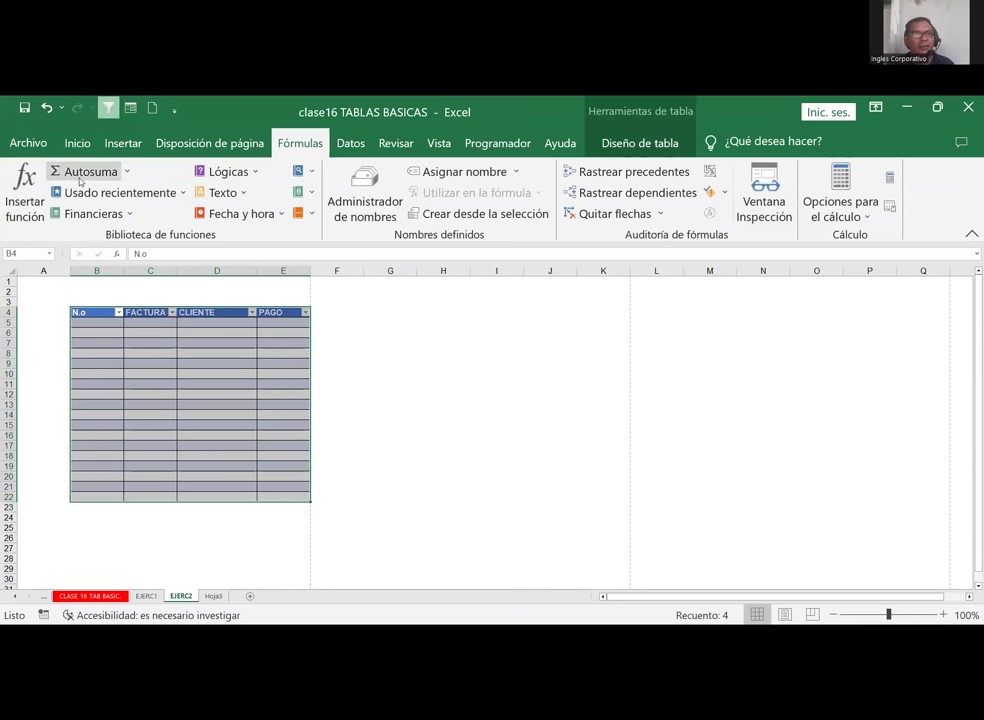
left_click(30, 144)
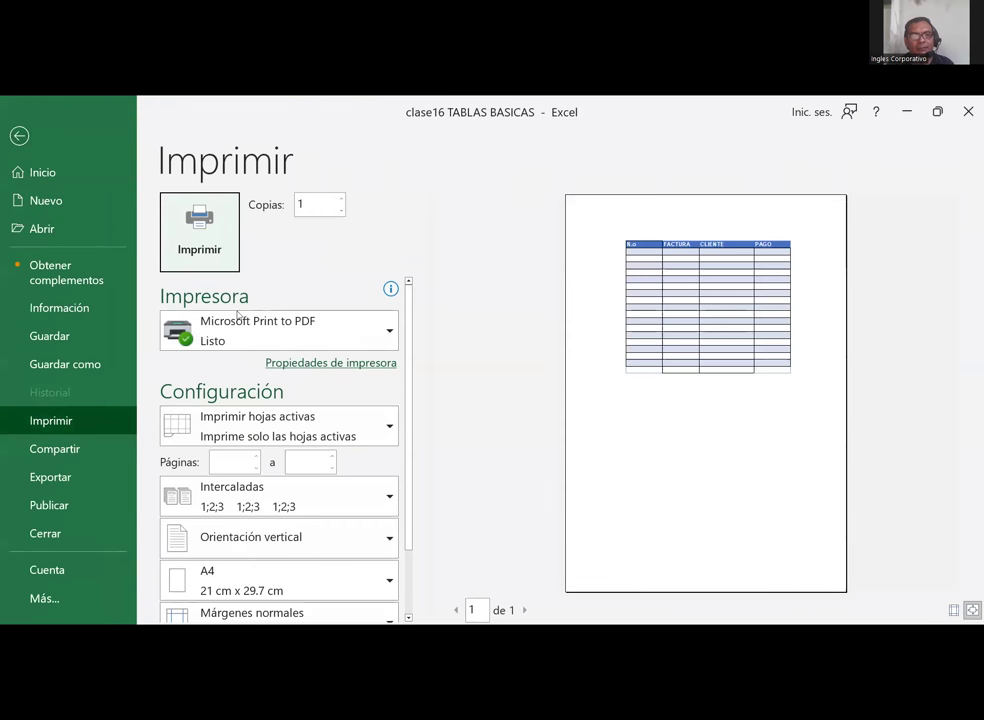
left_click(393, 429)
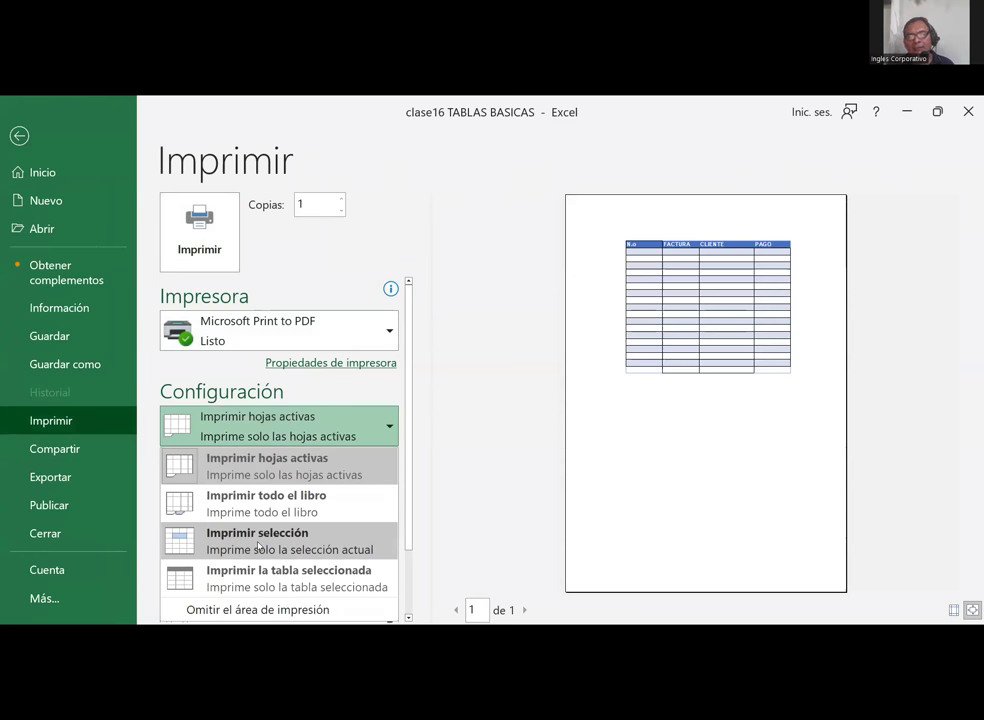
key("Return")
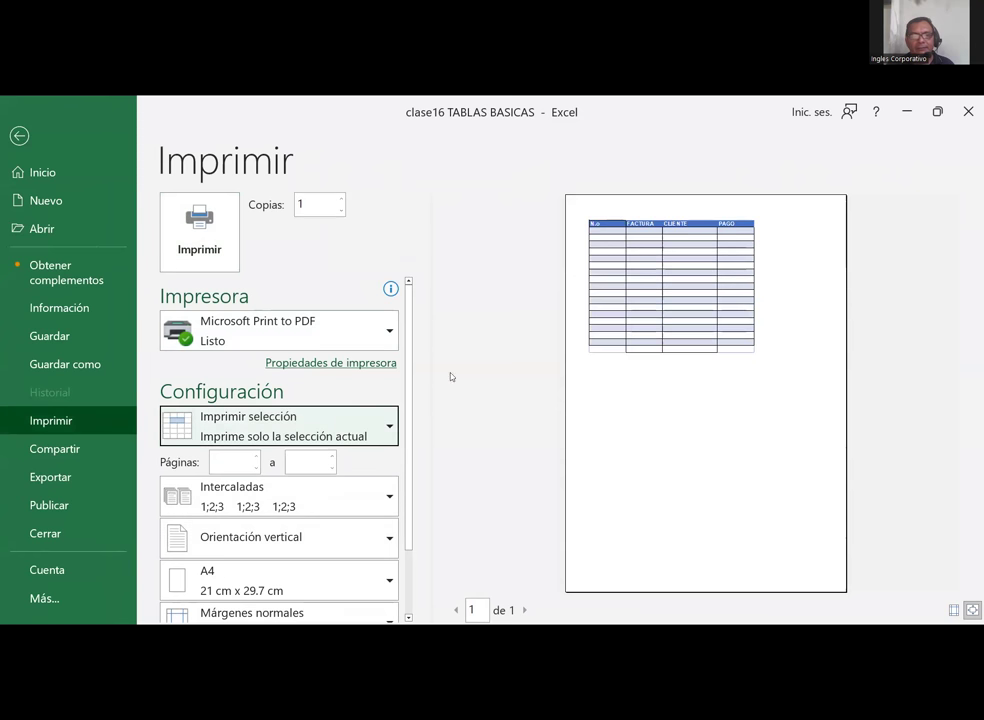
scroll(375, 434, "down", 1)
scroll(375, 434, "down", 1)
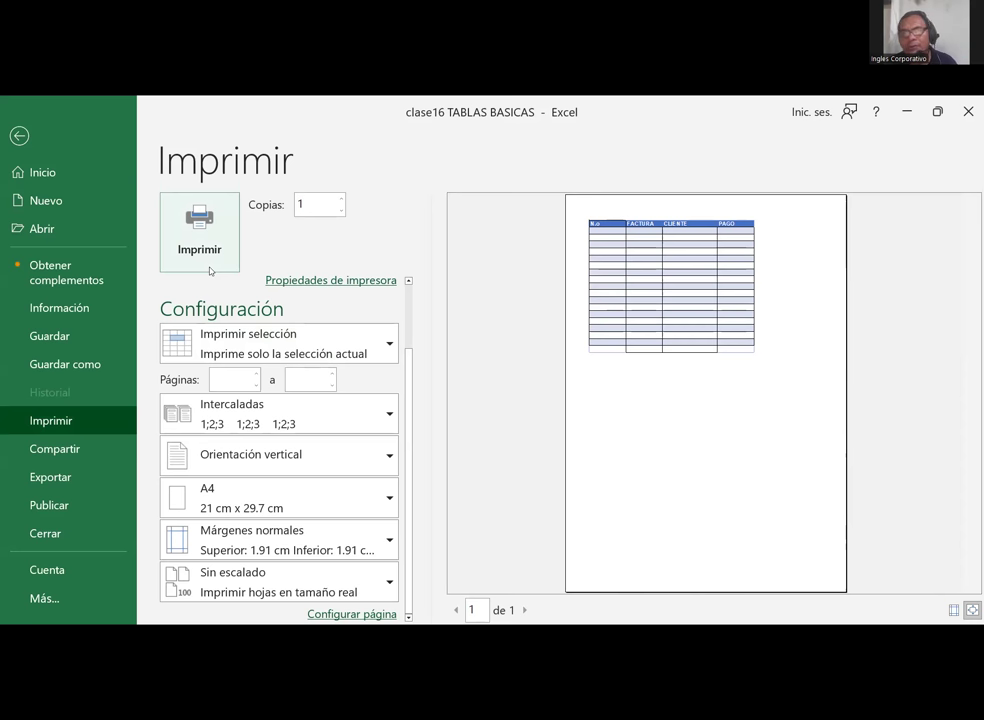
Leave the print view and click around empty cells beside the table
left_click(16, 138)
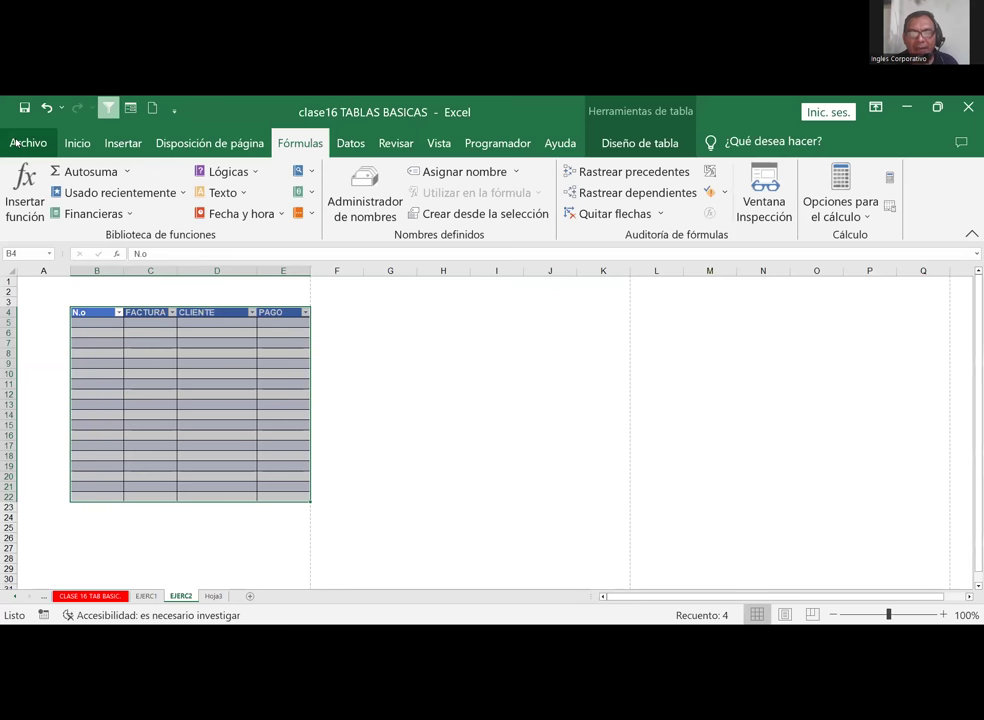
left_click(487, 297)
left_click(413, 314)
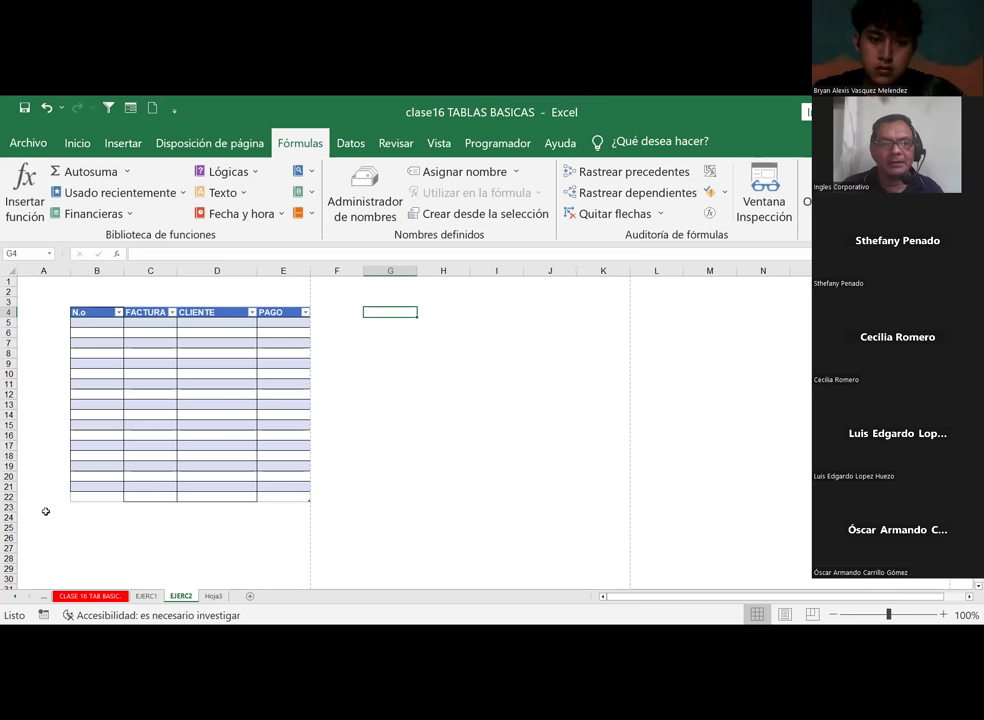
left_click(58, 527)
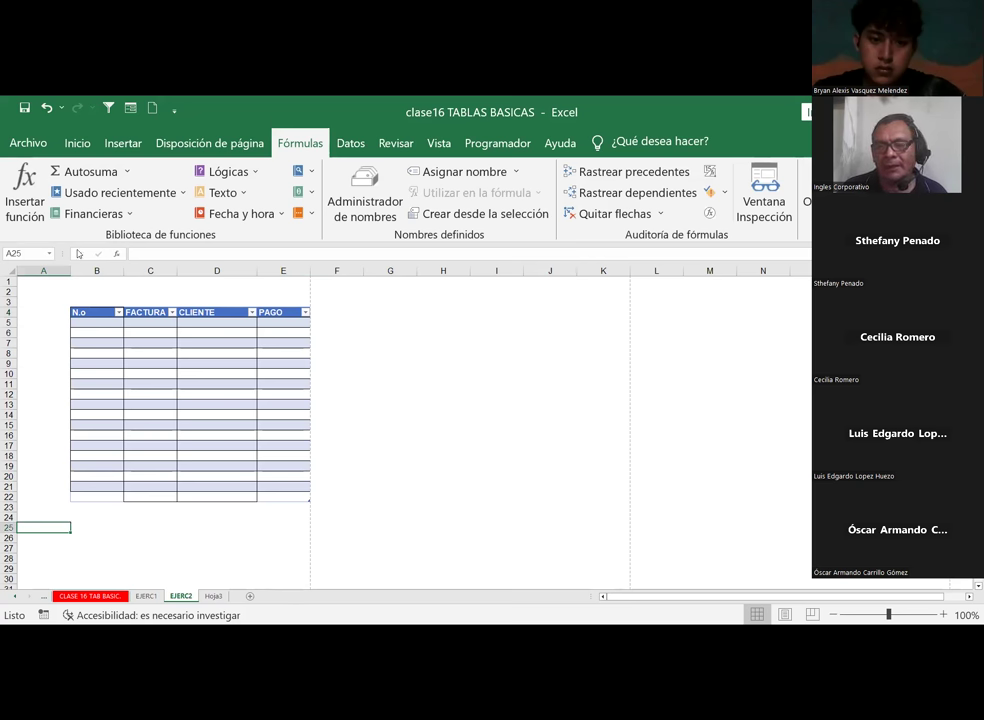
left_click(549, 342)
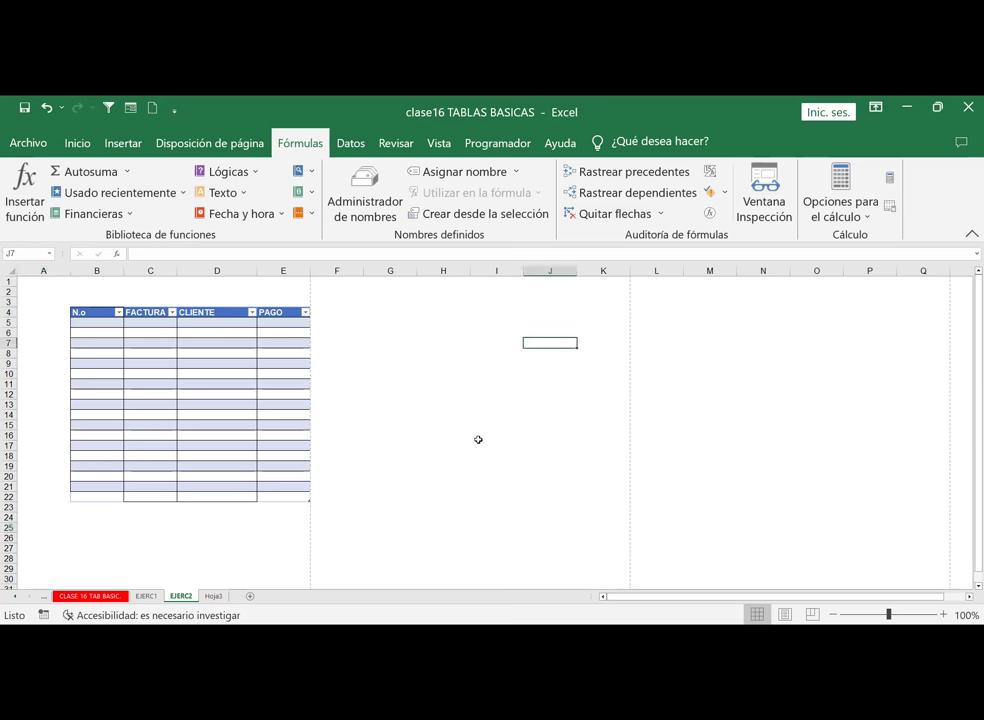
left_click(376, 314)
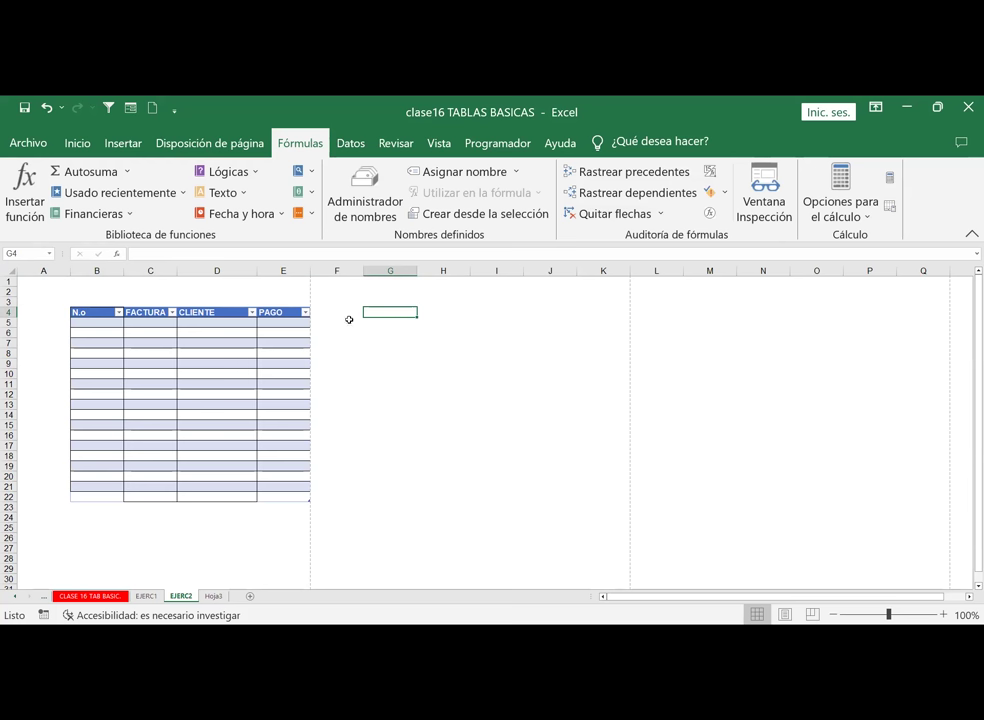
Enter REPUESTOS in F4 as a new table column header
left_click(350, 310)
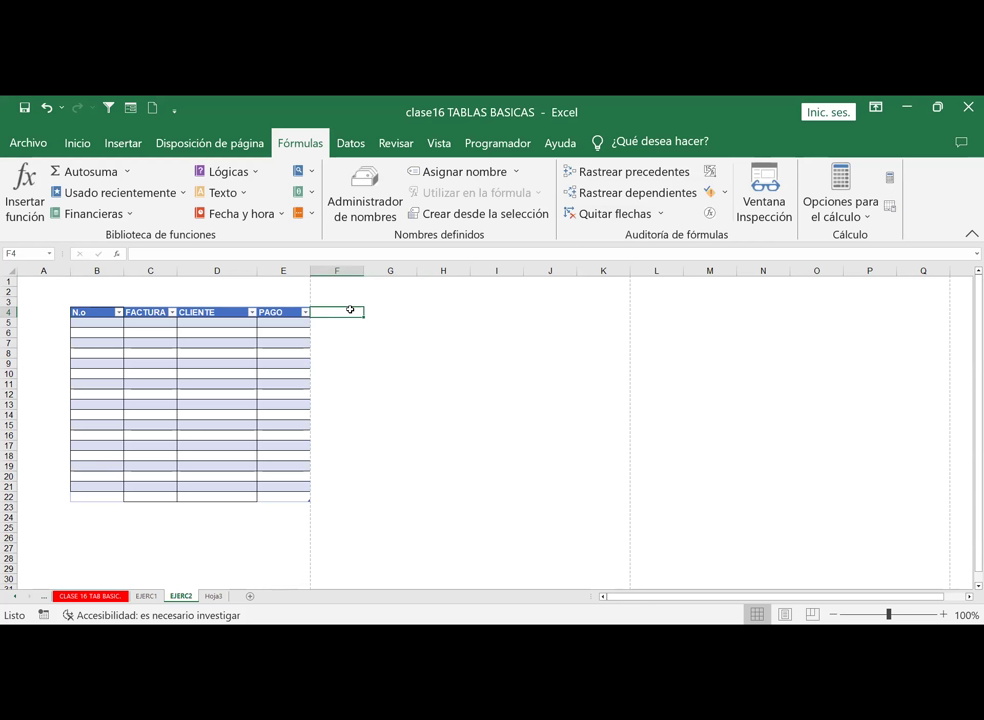
type("REPUESTOS")
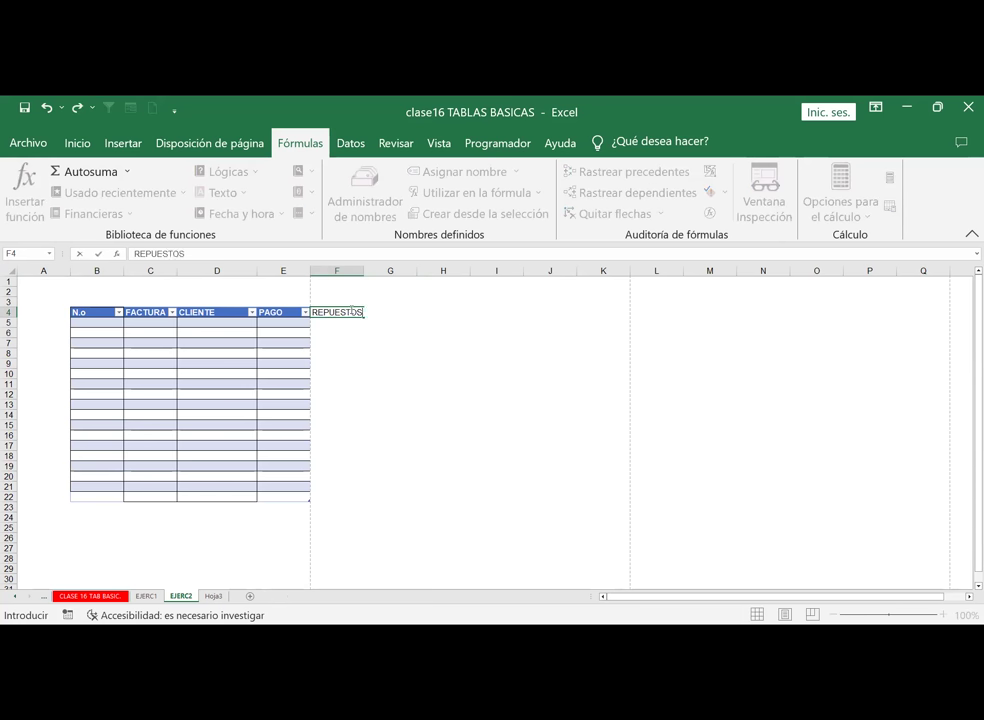
key("Tab")
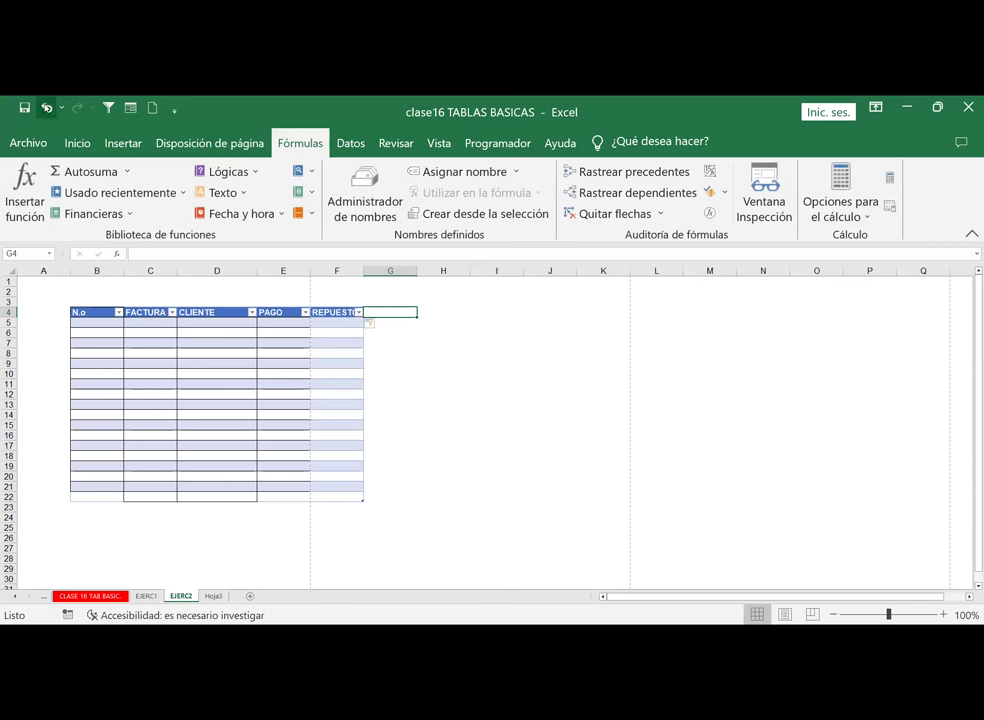
On Hoja3, enter REPUESTO, MARCA, MODELO and LADO into cells B6 through E6
left_click(214, 597)
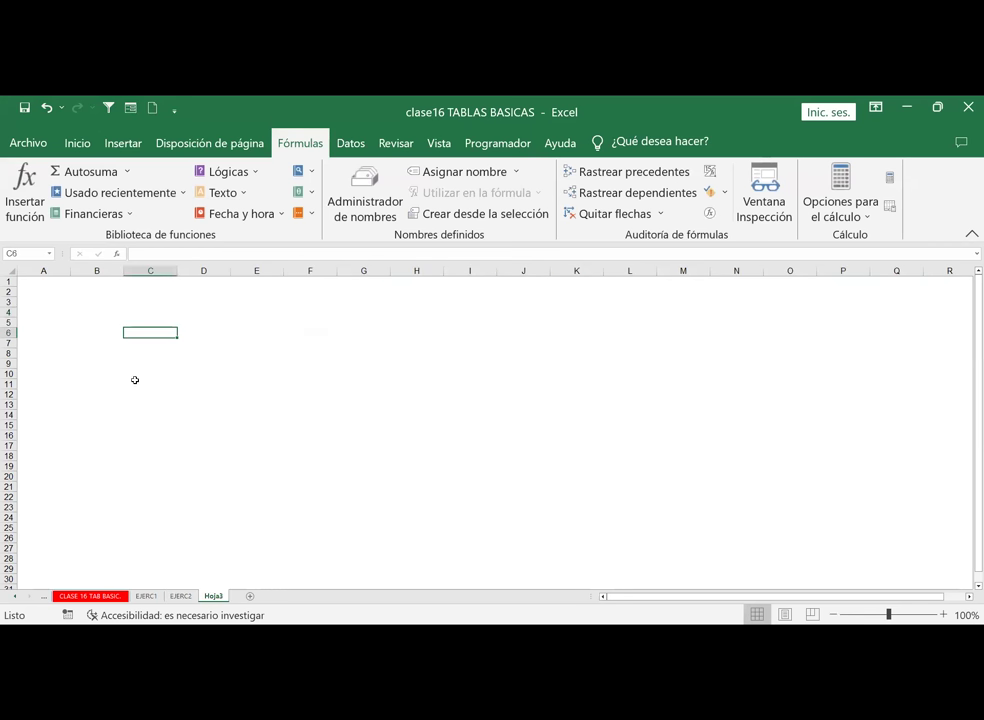
left_click(112, 333)
type("RE")
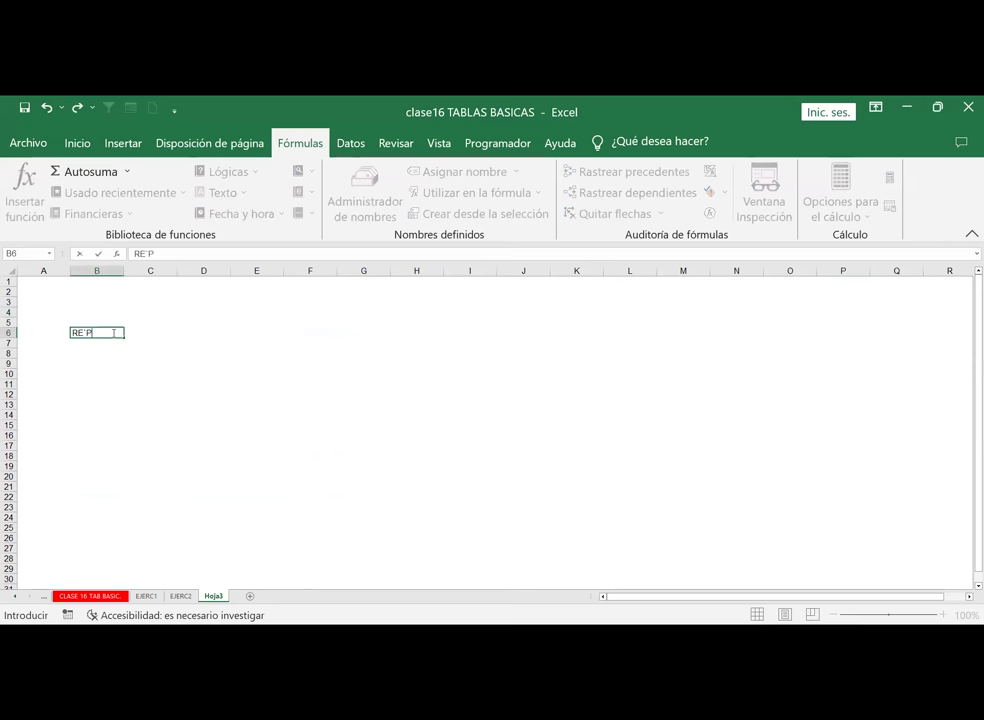
type("PUEST")
type("O")
key("Tab")
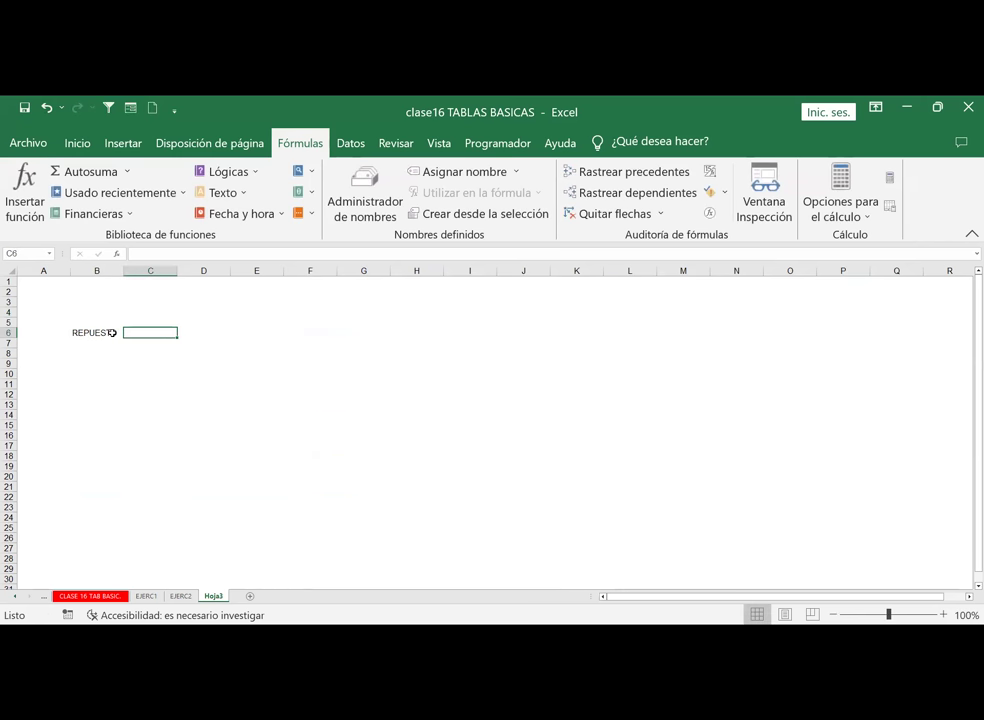
type("MARCA")
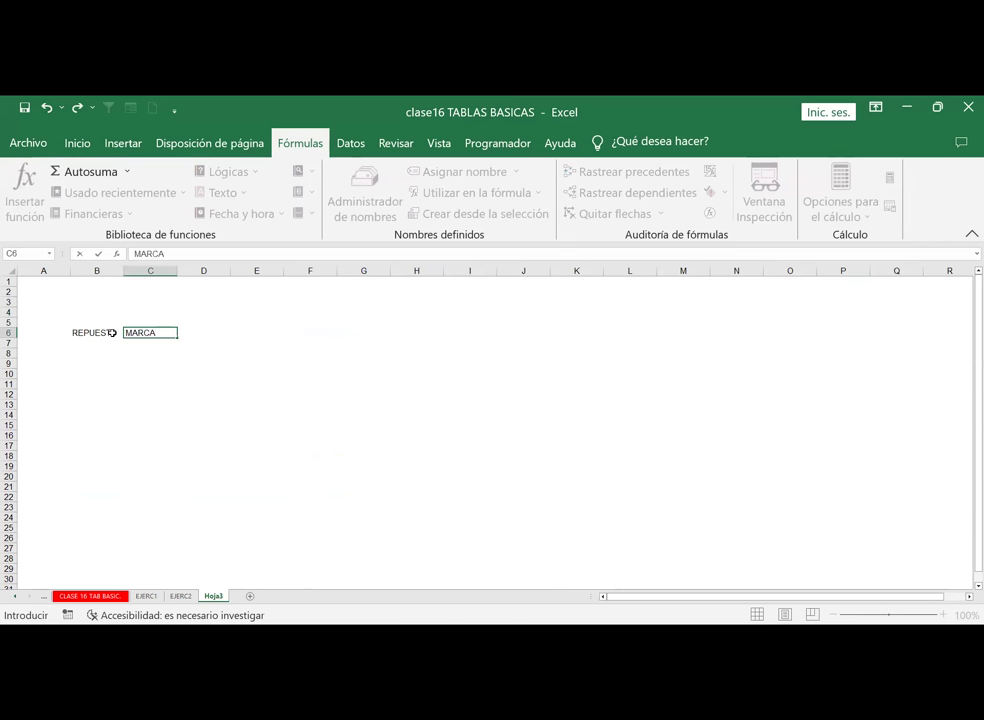
key("Tab")
type("MODELO")
key("Tab")
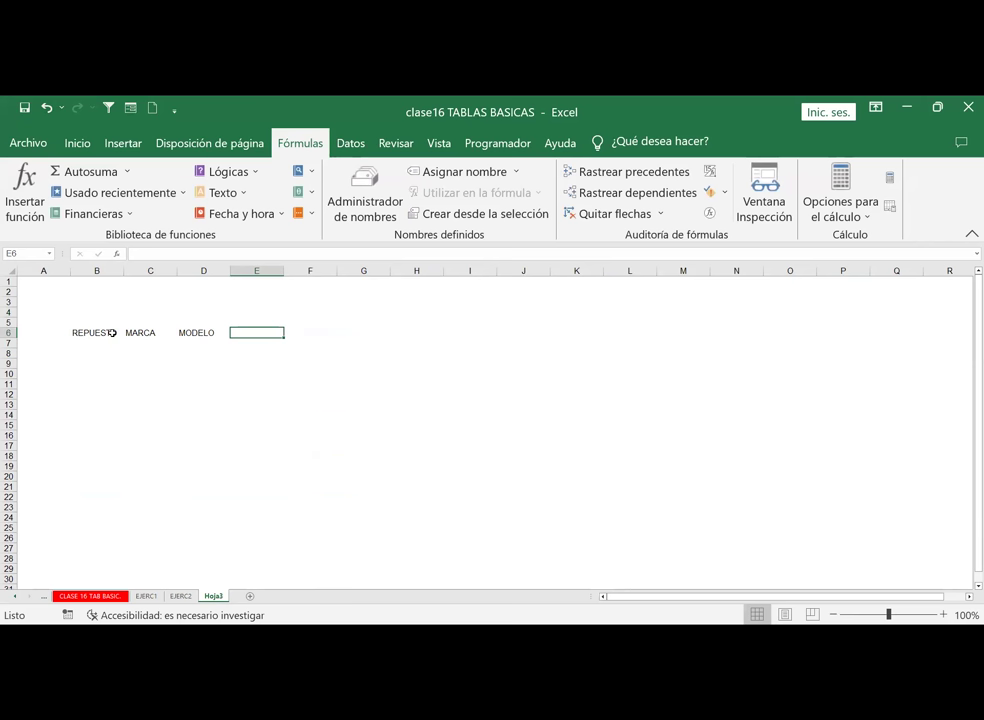
type("LADO")
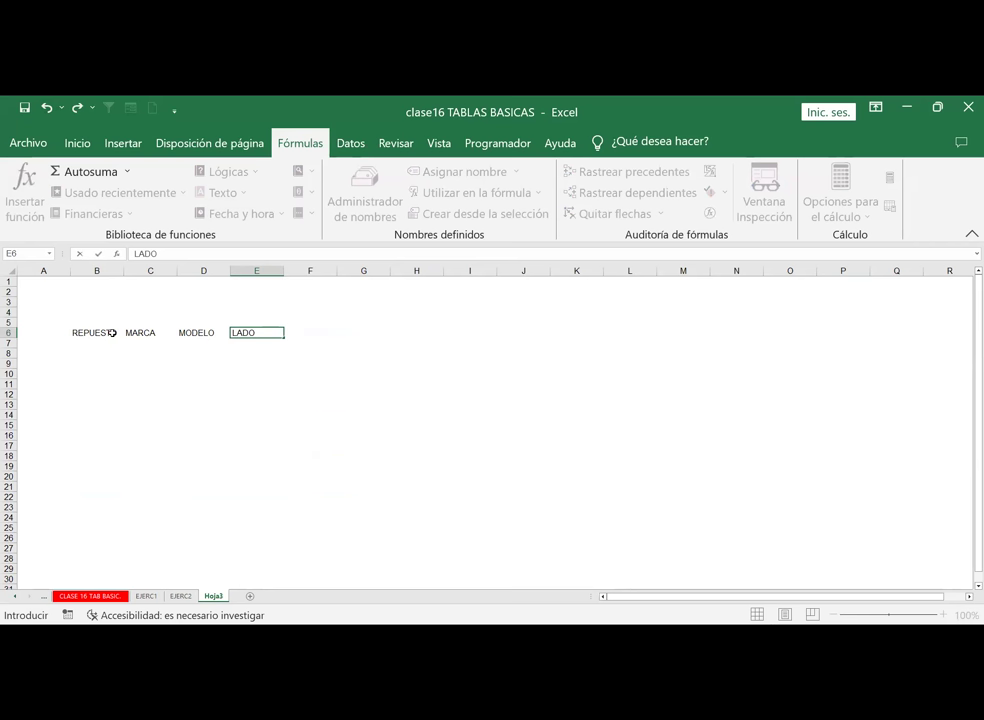
key("Right")
key("Left")
key("Left")
key("Left")
key("Left")
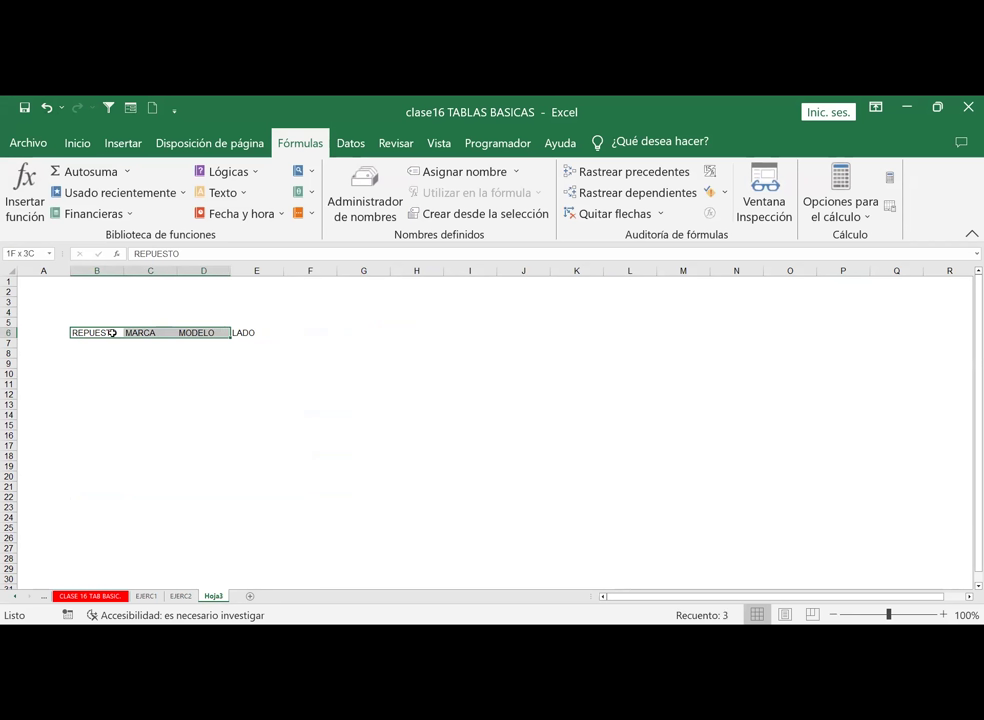
Add borders to the header cells B6:F6
left_click_drag(113, 333, 310, 333)
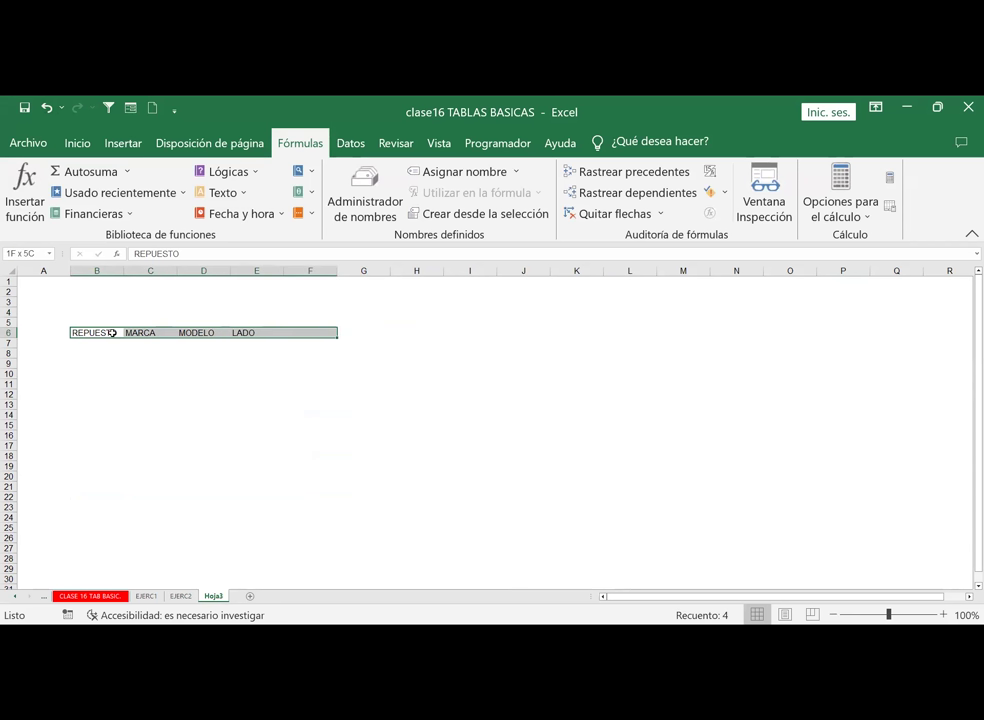
left_click(77, 143)
left_click(167, 207)
left_click(257, 404)
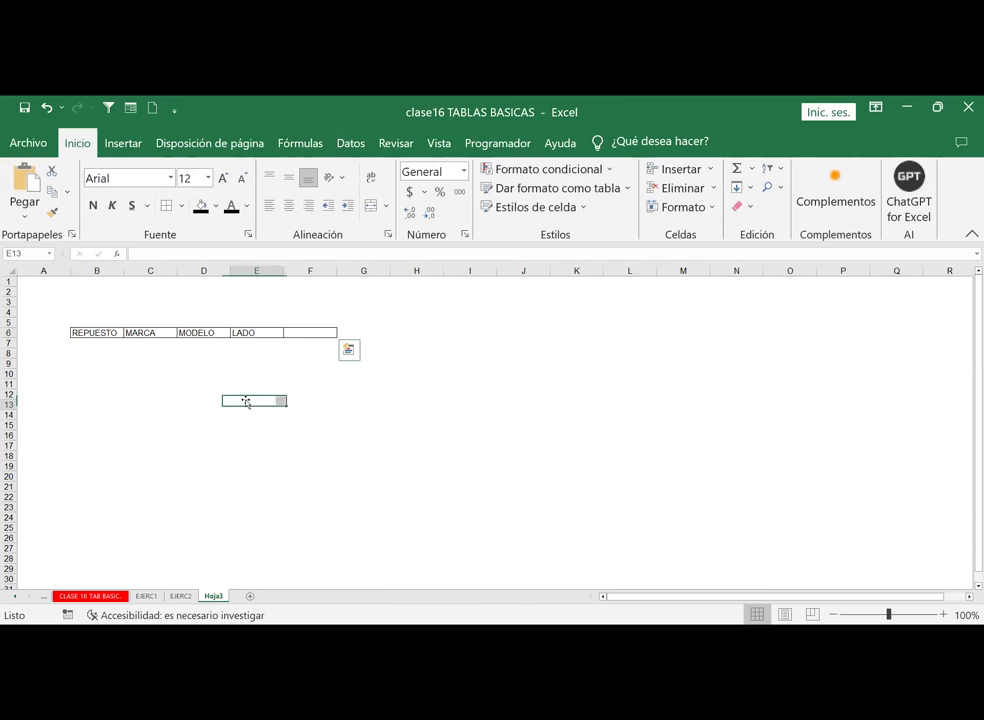
Enter AÑO in F6 and a first PRECIO header in G6
left_click(301, 333)
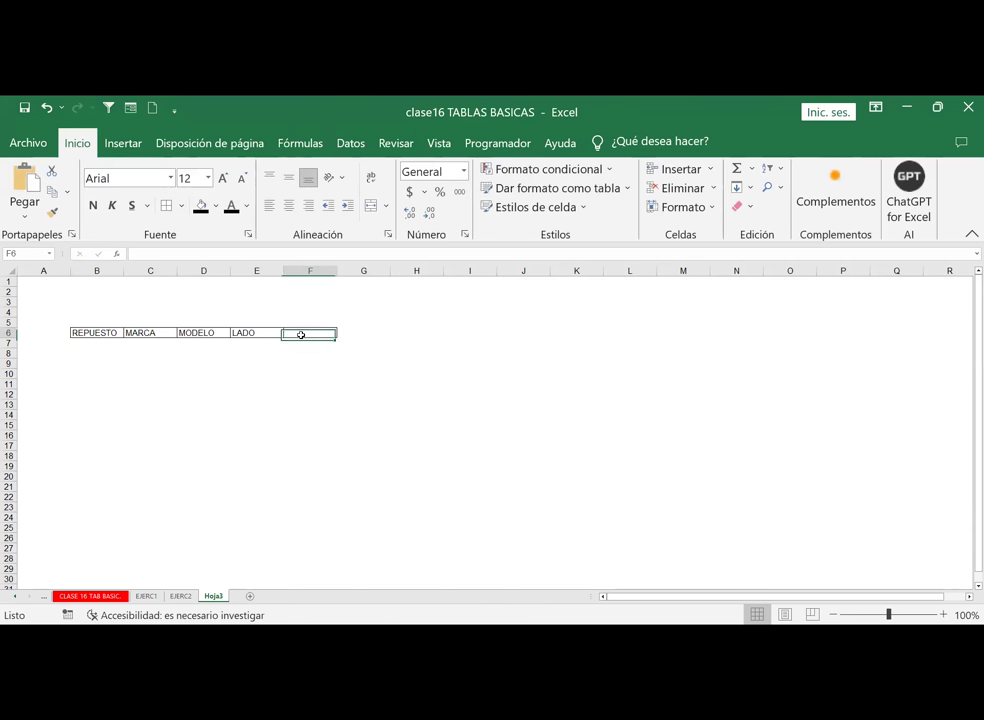
type("AÑO")
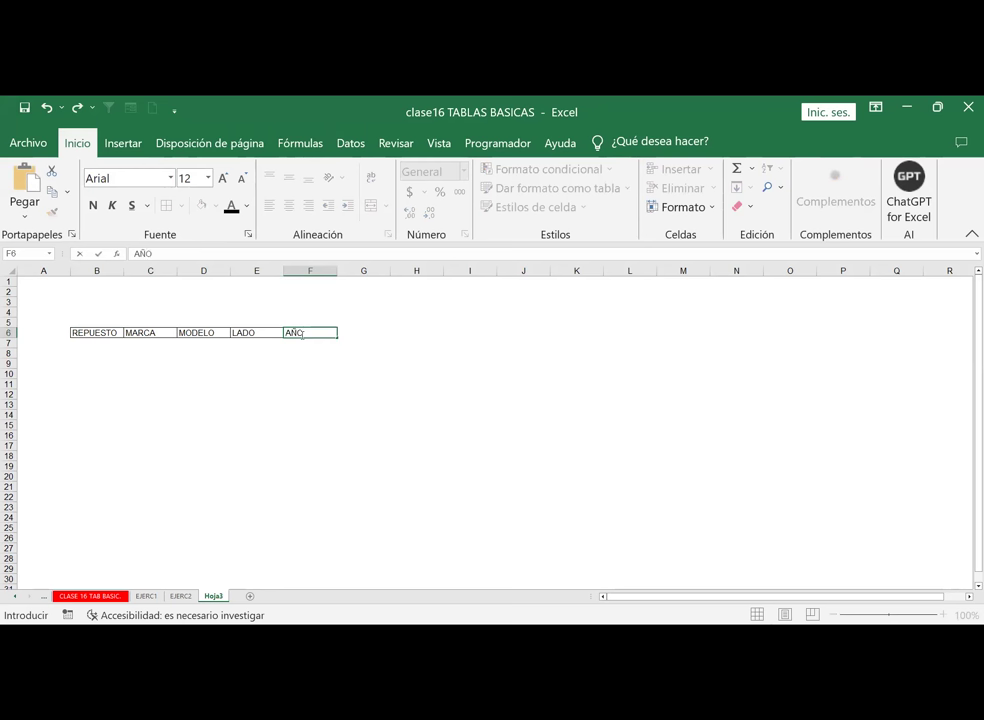
key("Tab")
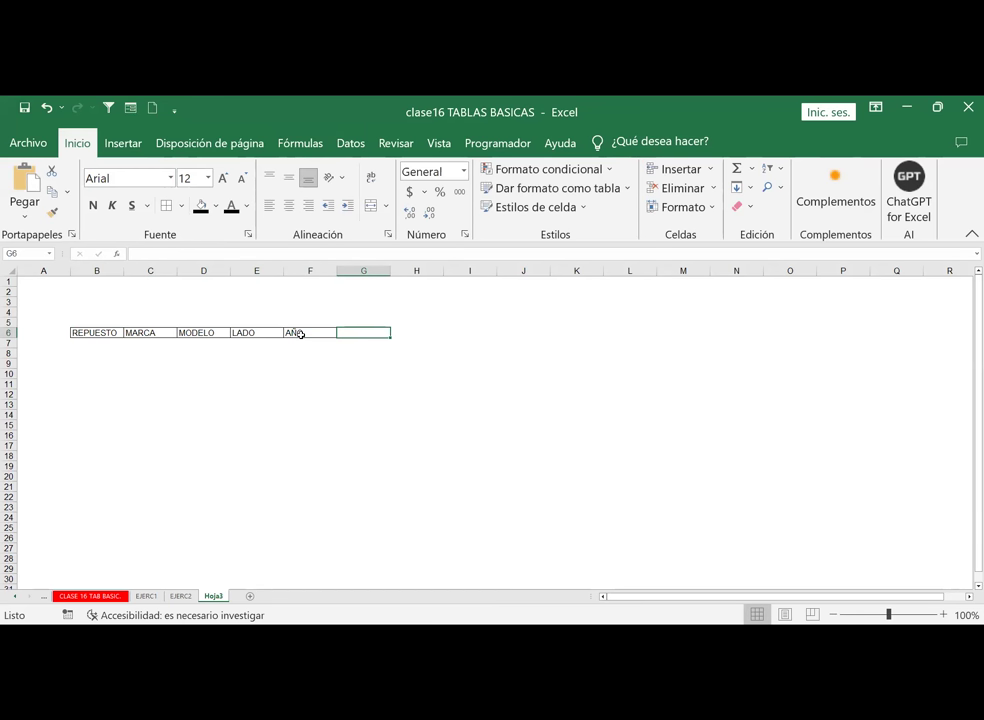
left_click(406, 336)
left_click(370, 337)
left_click(417, 333)
left_click(359, 339)
type("PRECIO")
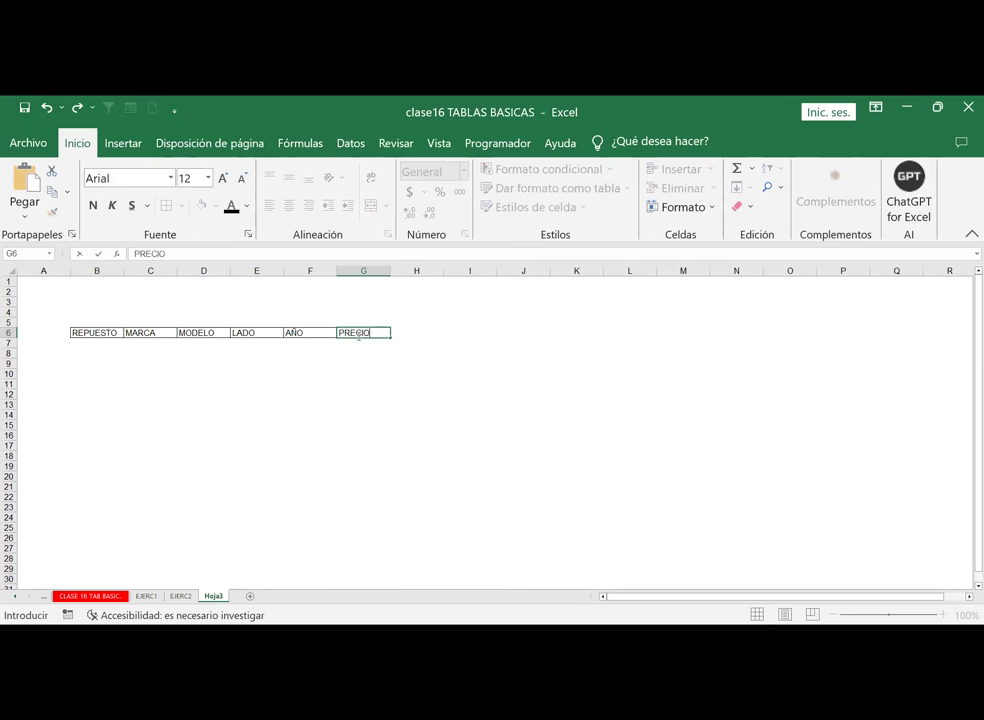
key("Tab")
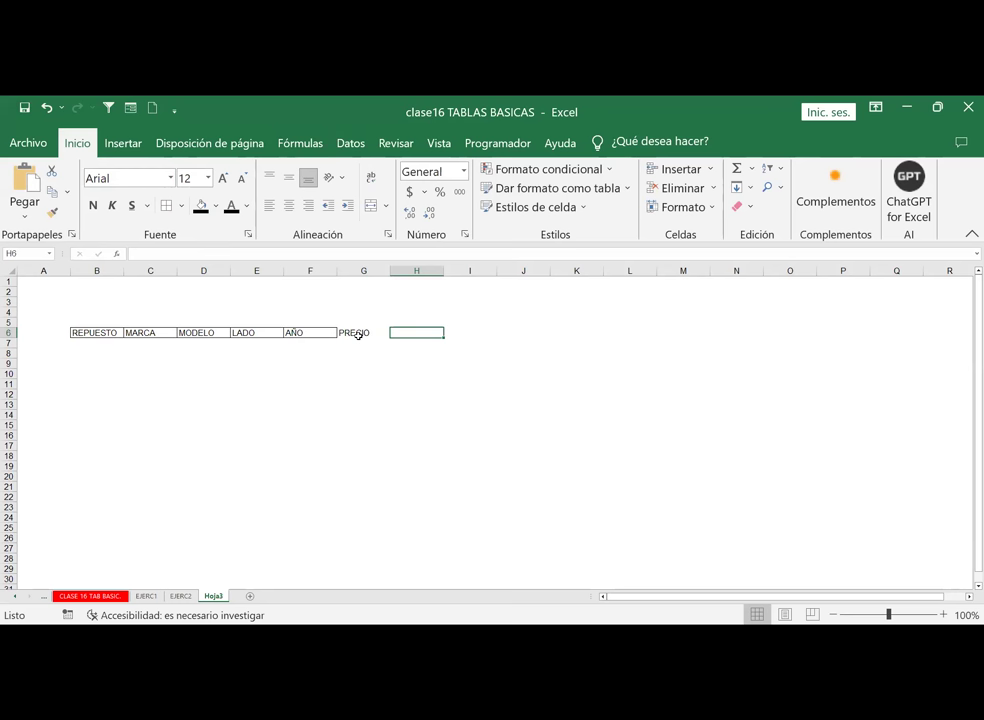
Rewrite G6 as PRECIO DE COSTO and put PRECIO DE VENTA in H6
left_click(358, 336)
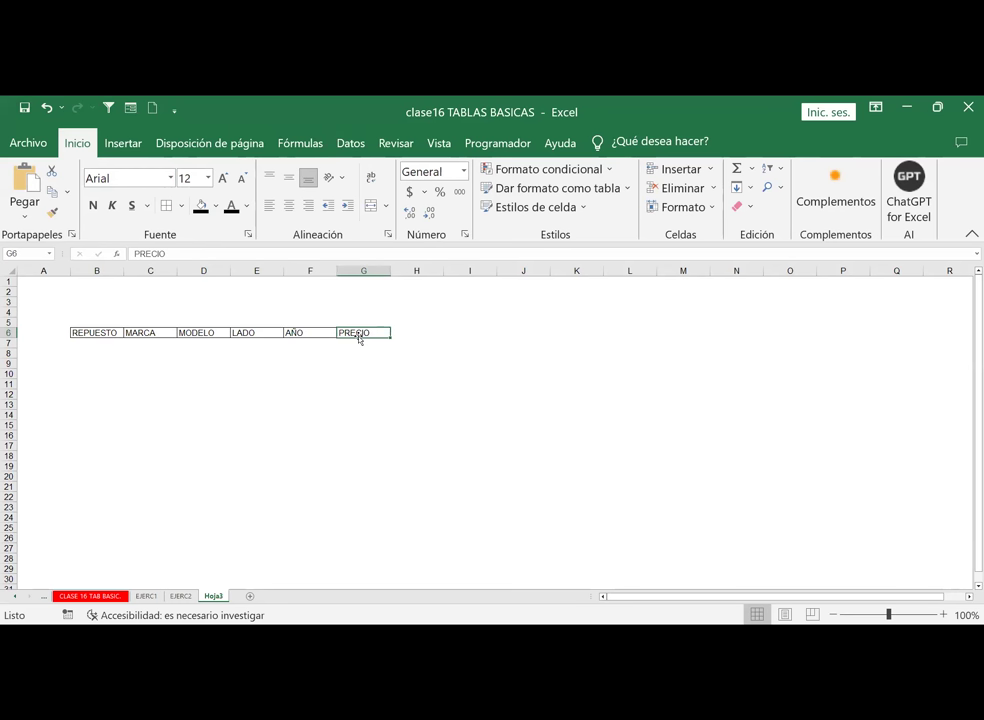
type("PRECIO DE COSTO")
key("Tab")
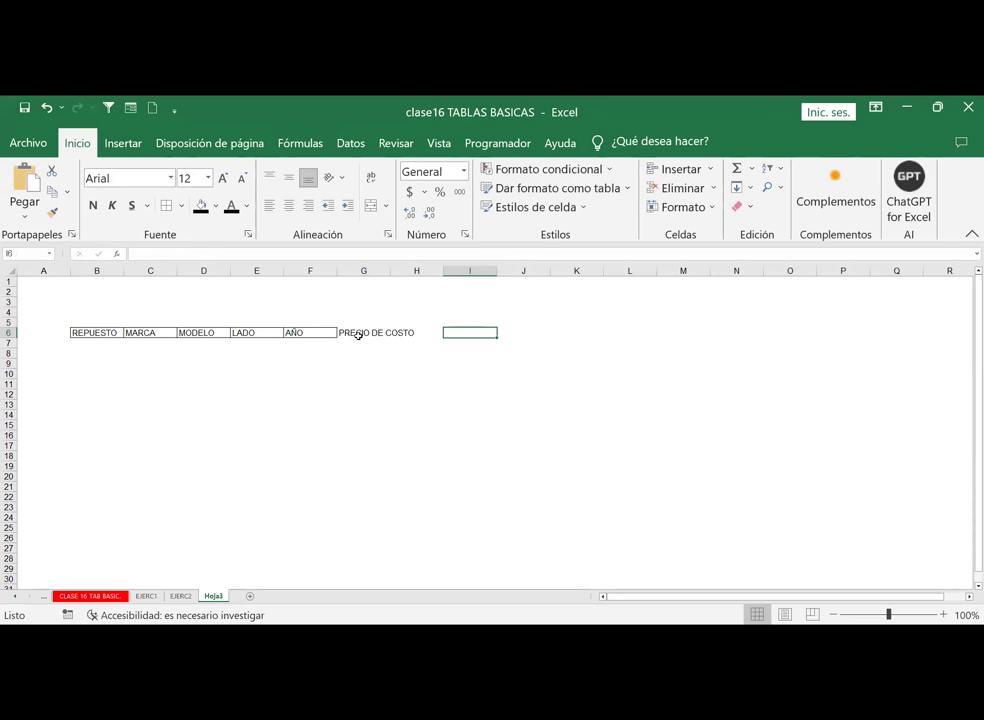
type("PR")
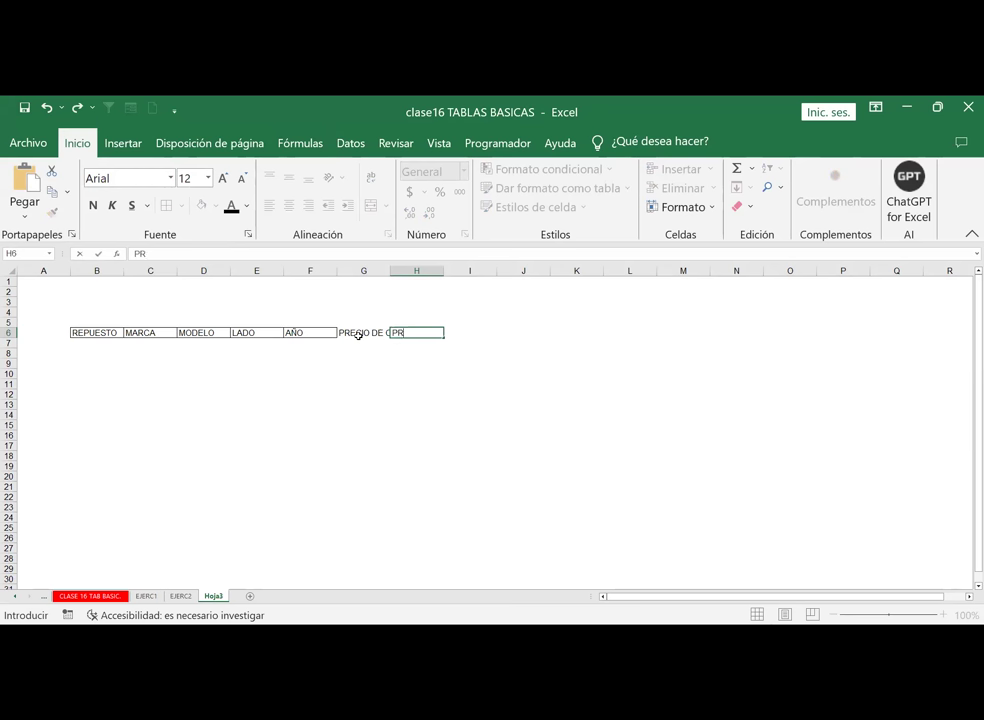
type("ECIO DE VENT")
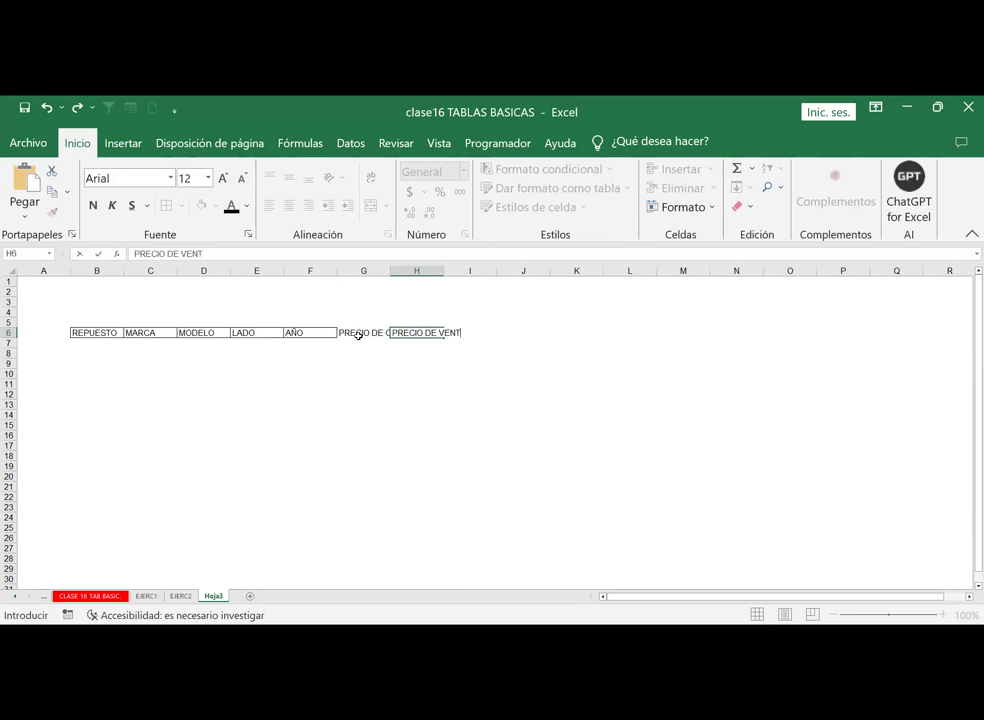
type("A")
key("Return")
type("ÇÇ")
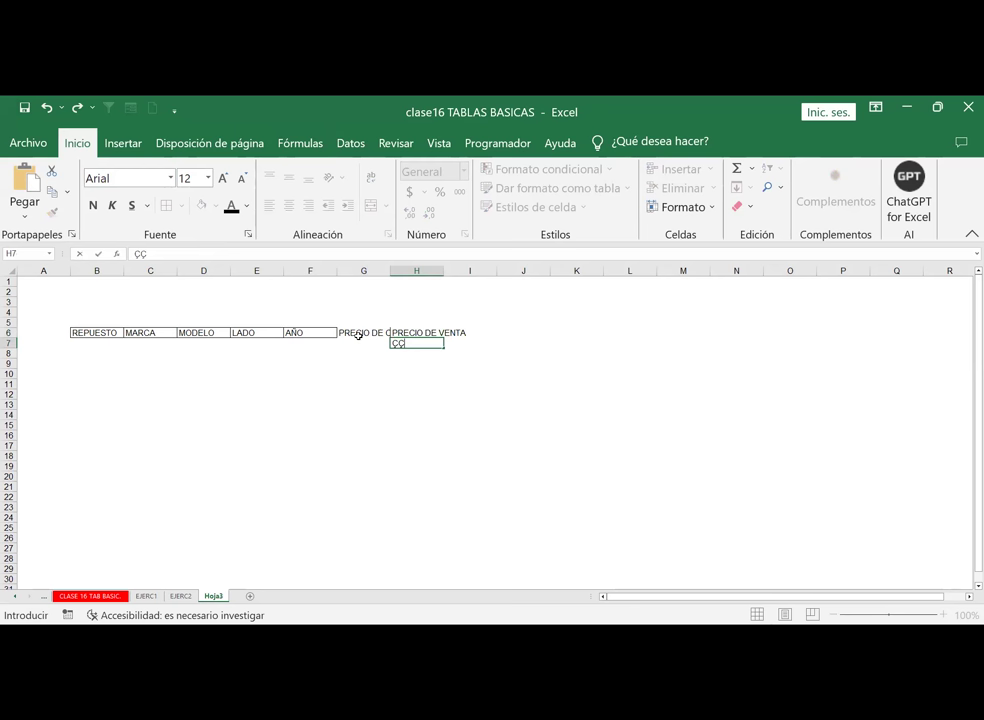
key("BackSpace")
key("BackSpace")
Widen columns G and H to fit the price headers, then select B6:H16
left_click(488, 393)
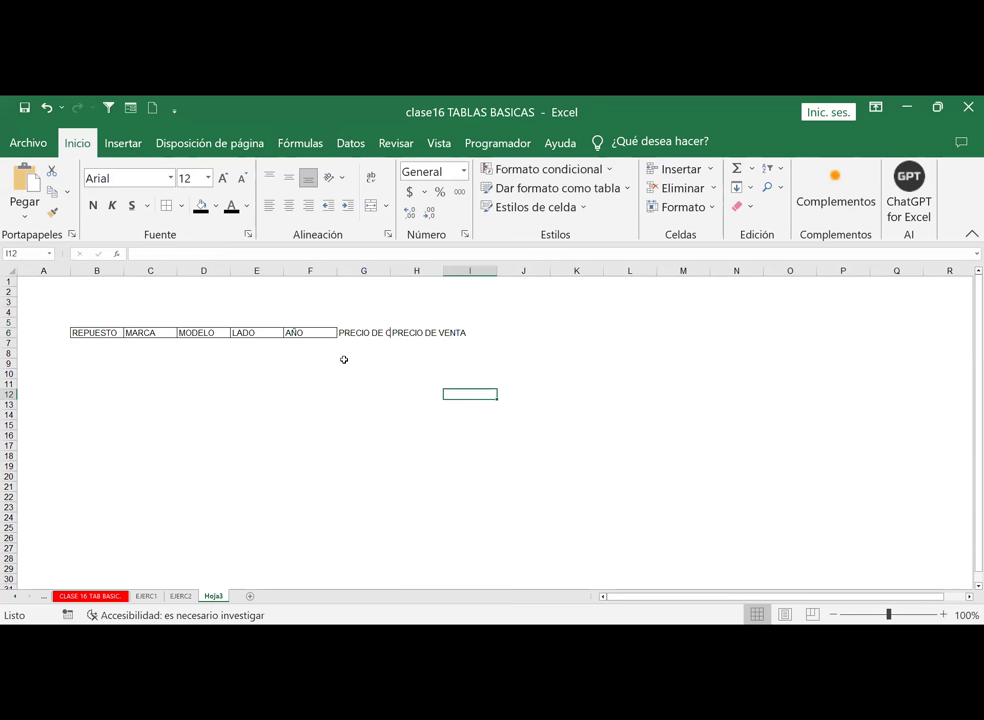
left_click_drag(390, 270, 430, 271)
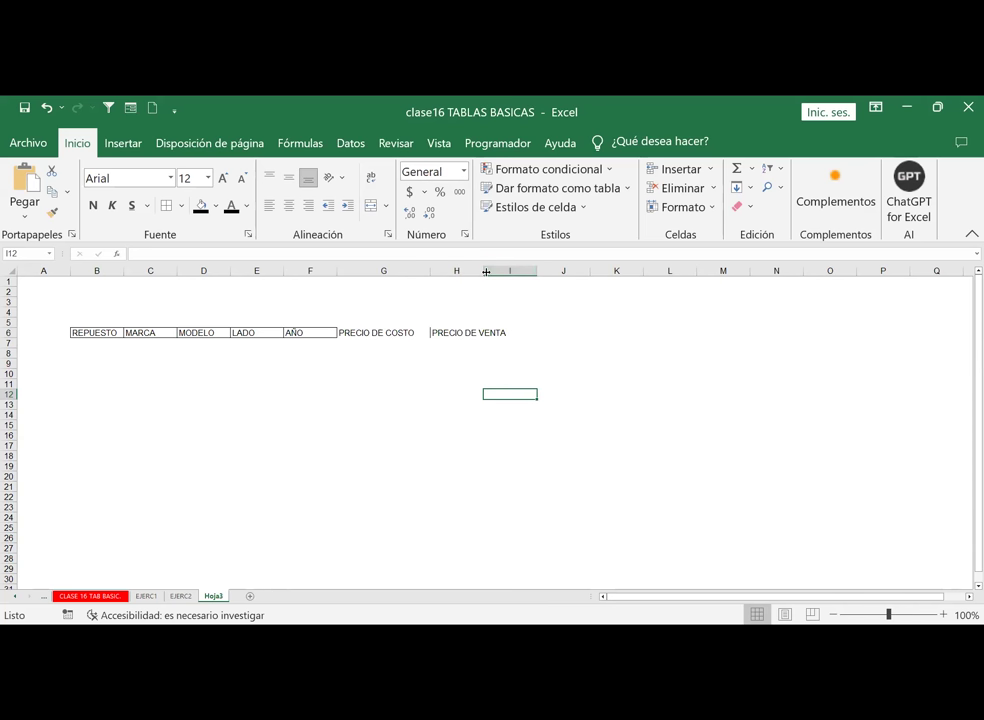
left_click_drag(485, 271, 519, 271)
left_click(310, 362)
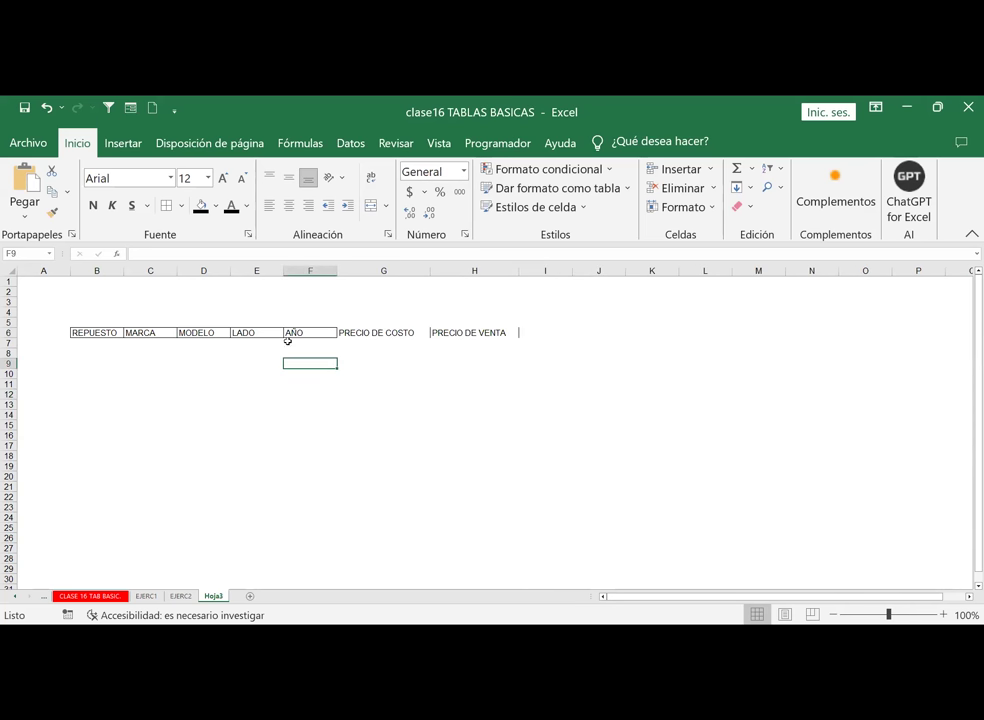
left_click_drag(86, 336, 500, 435)
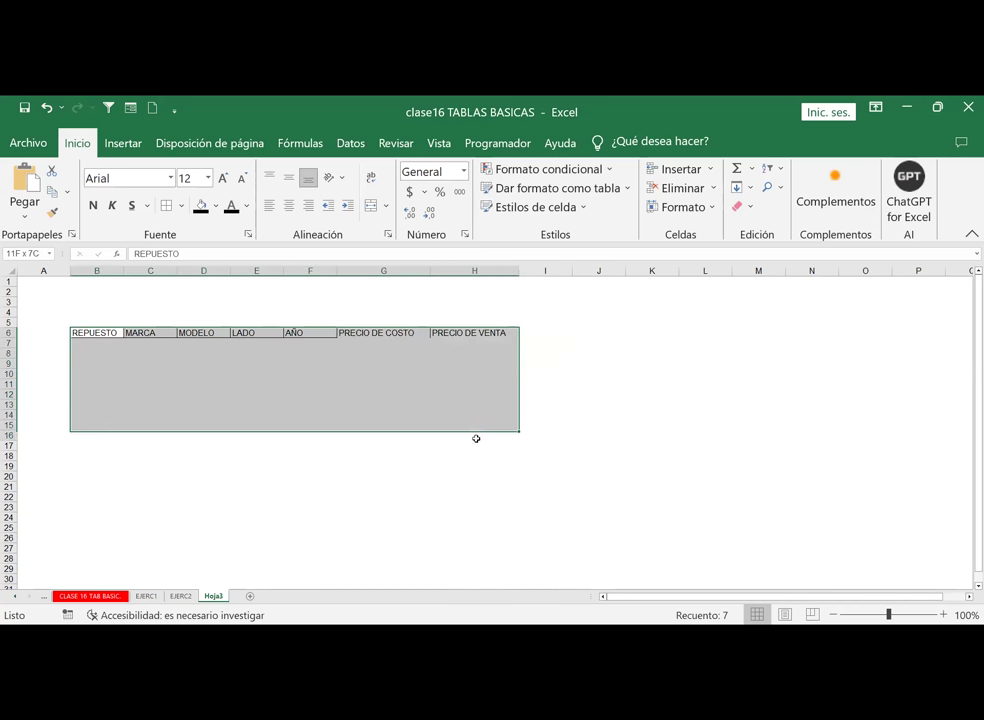
Convert B6:H16 into table Tabla4 with headers and open Insertar segmentación de datos
left_click(123, 146)
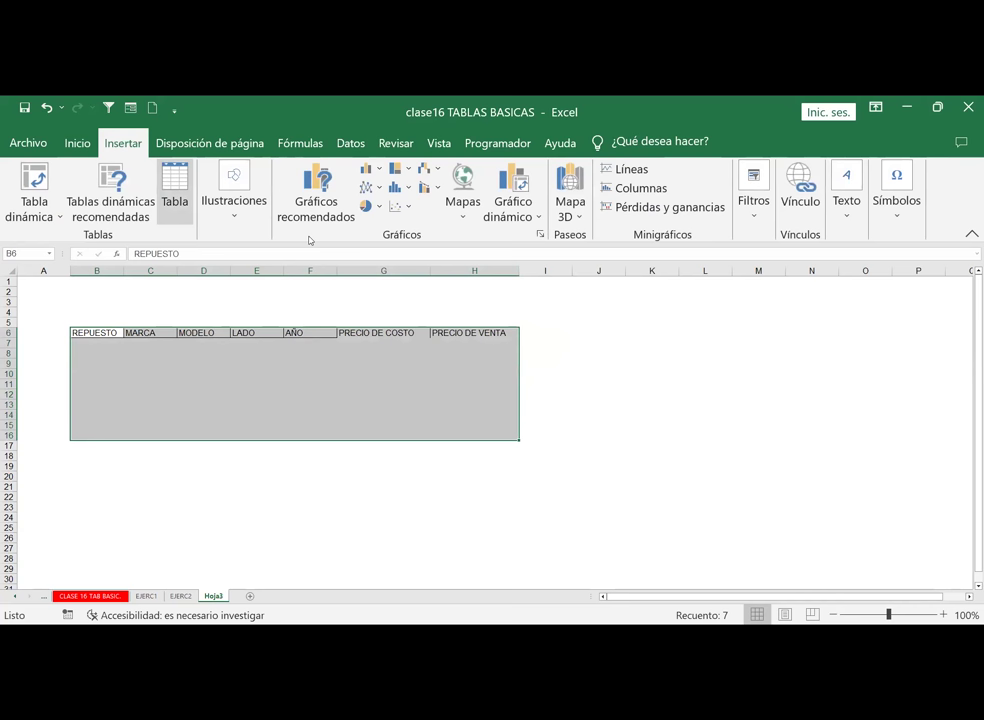
left_click(174, 185)
left_click(517, 352)
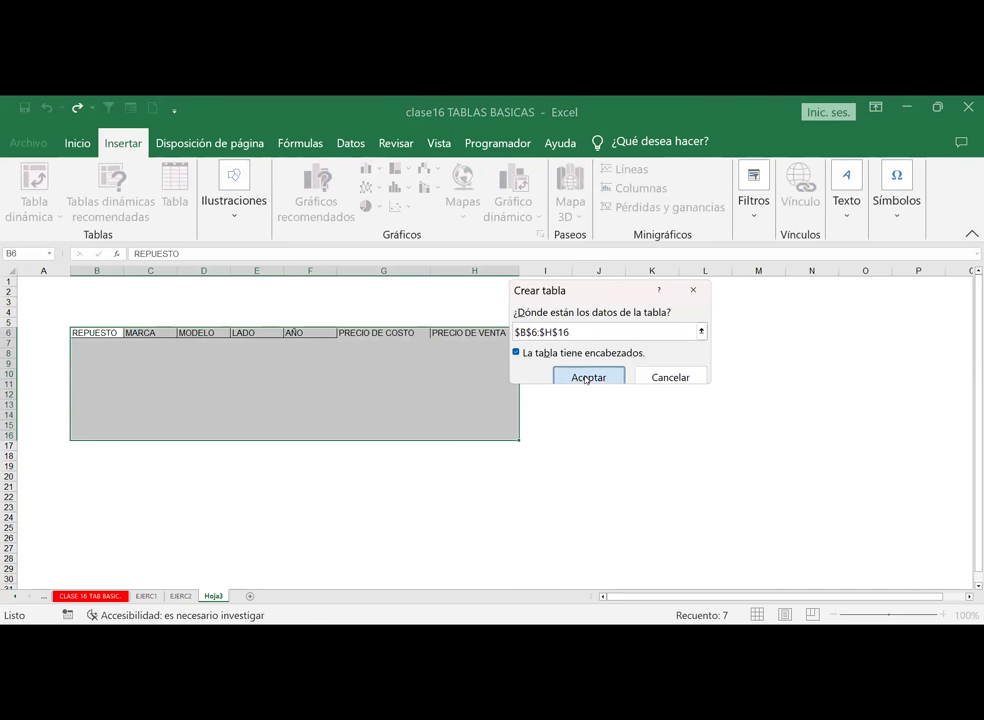
key("Return")
left_click(284, 363)
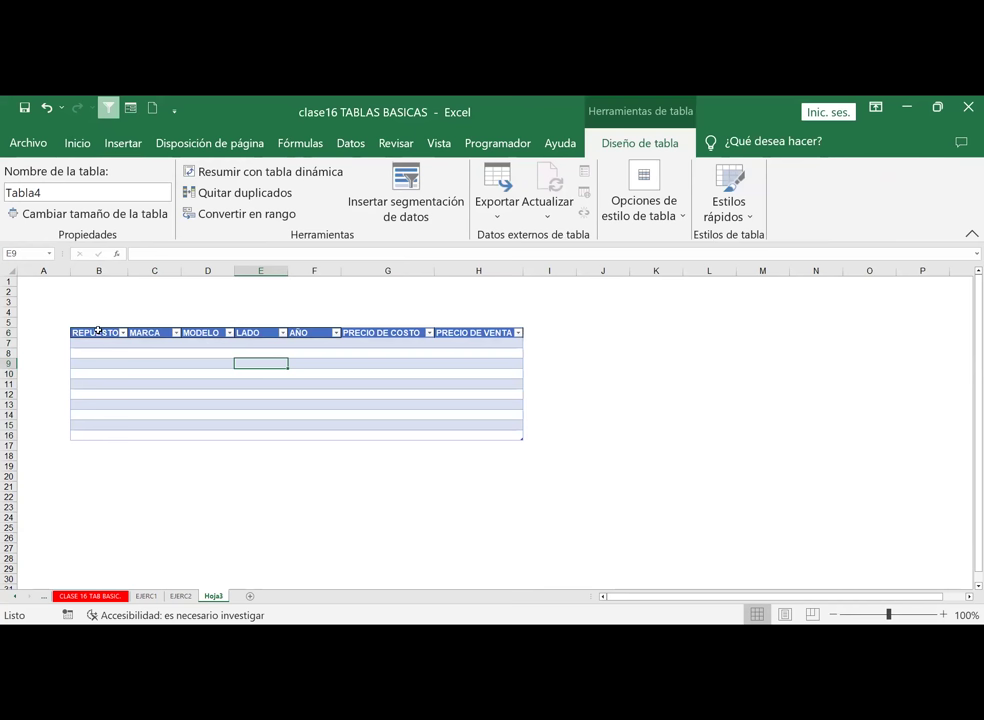
left_click(98, 330)
left_click(407, 189)
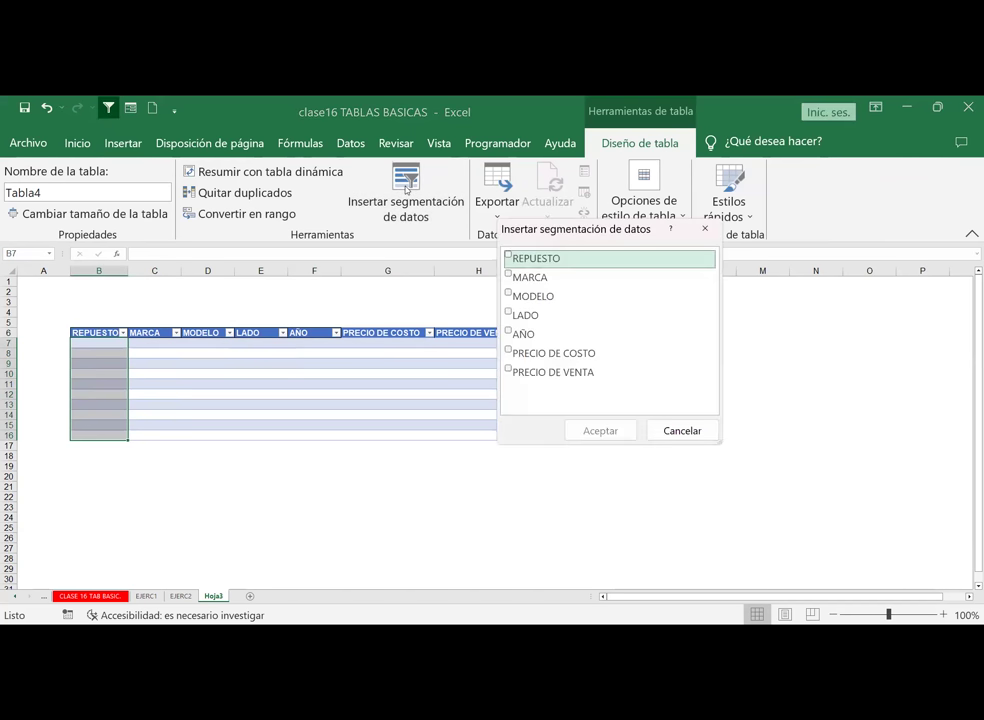
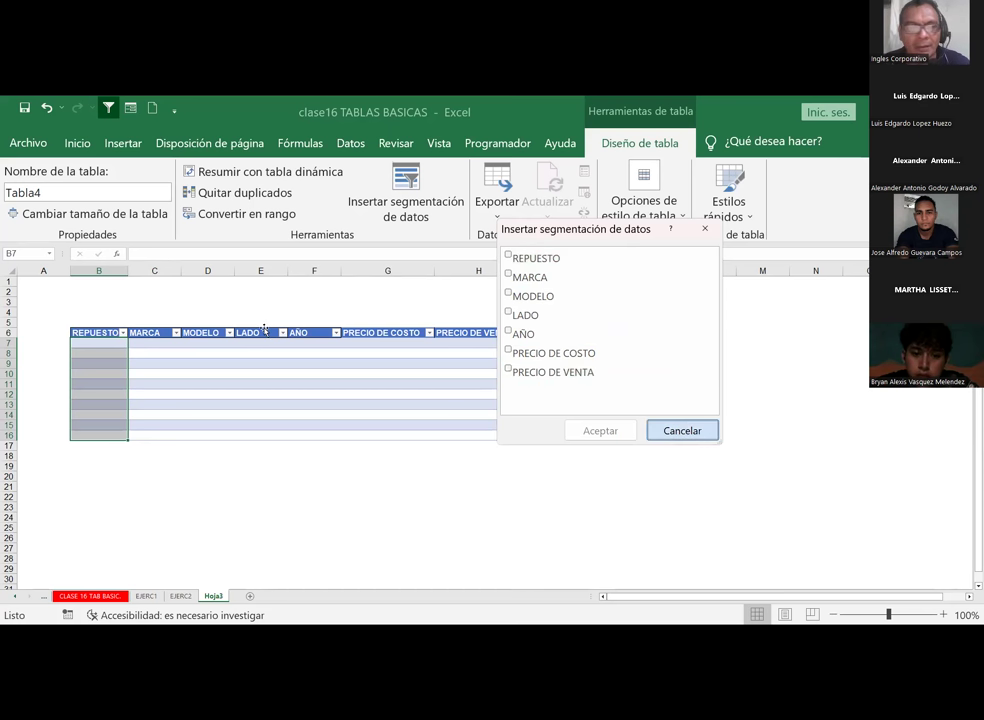
Cancel the slicer dialog without adding a slicer and glance at Inicio and the File view
key("Escape")
left_click(207, 380)
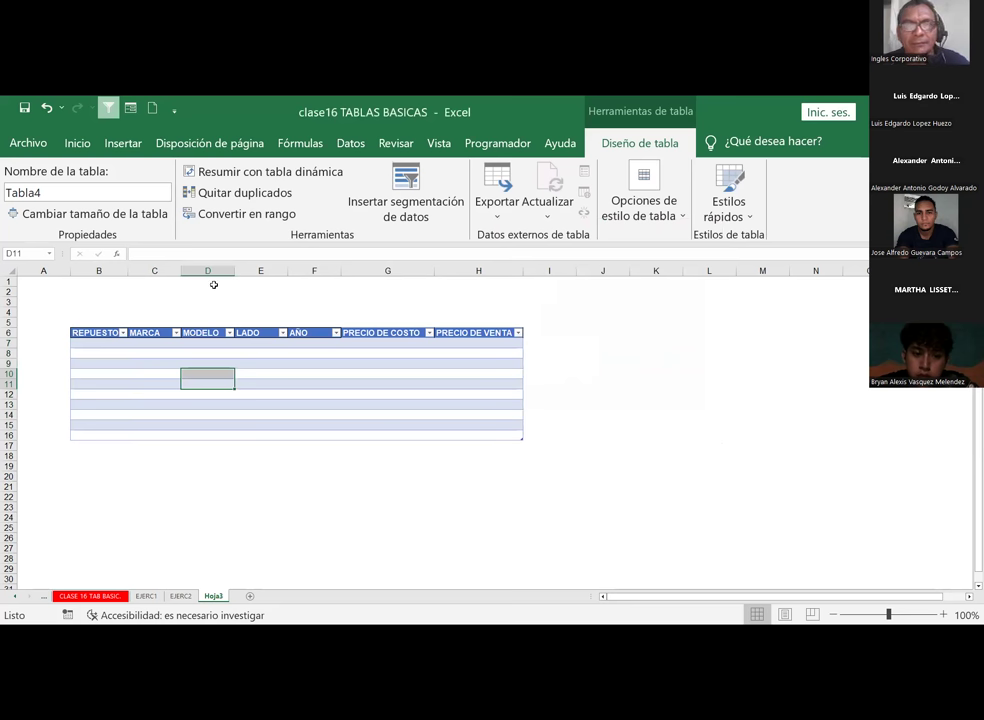
left_click(77, 143)
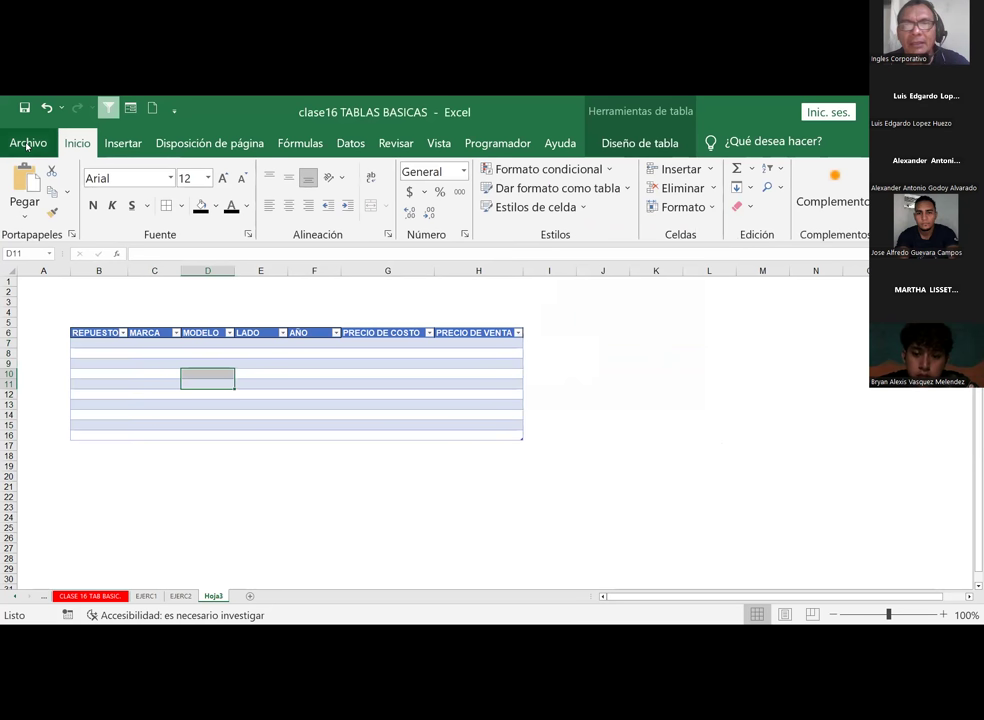
left_click(27, 143)
left_click(18, 136)
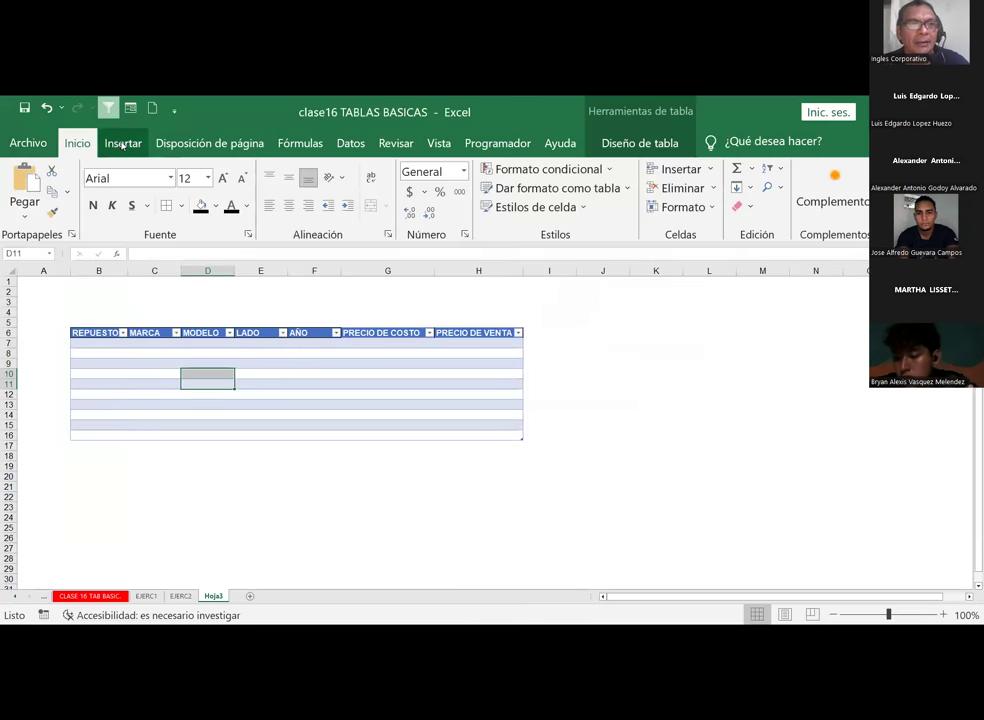
Browse the ribbon tabs from Insertar through Programador, then deselect the table
left_click(122, 145)
left_click(196, 147)
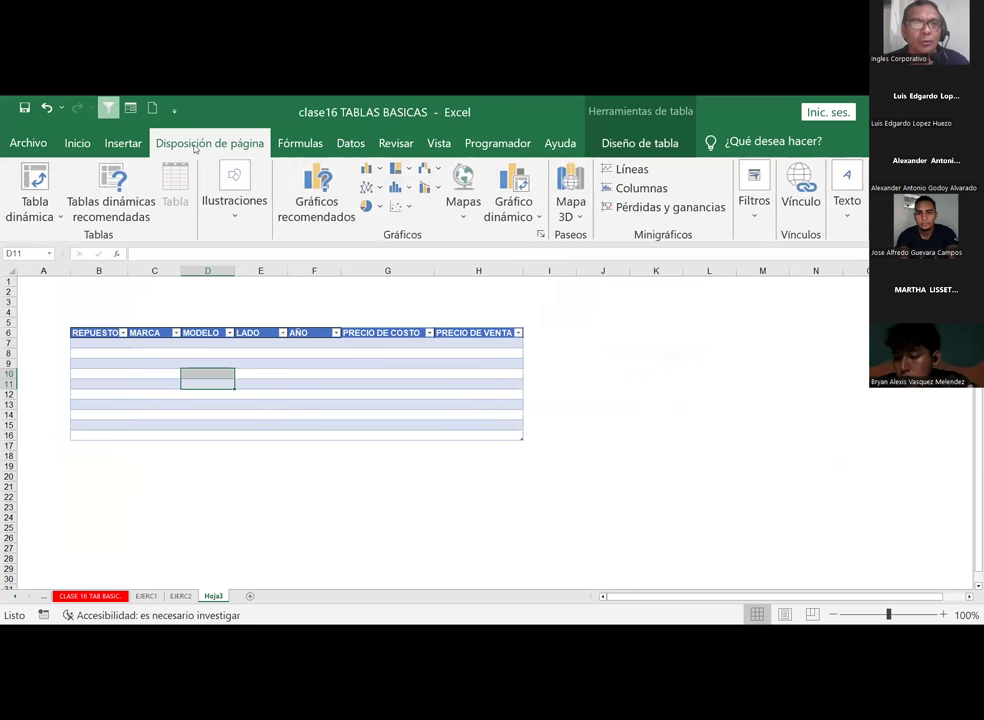
left_click(290, 147)
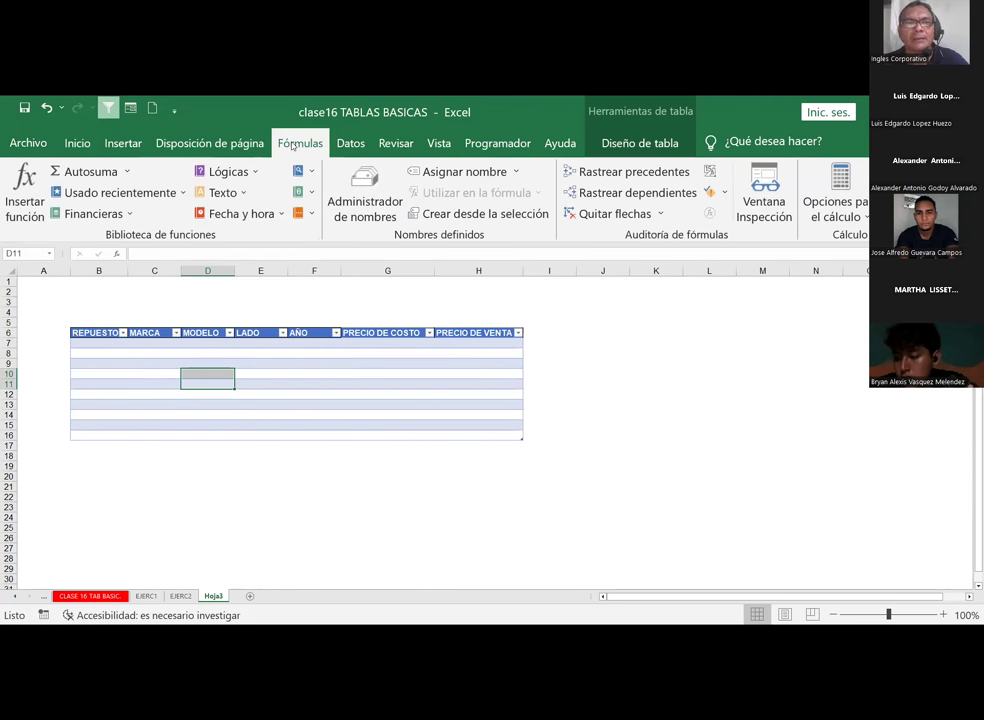
left_click(351, 146)
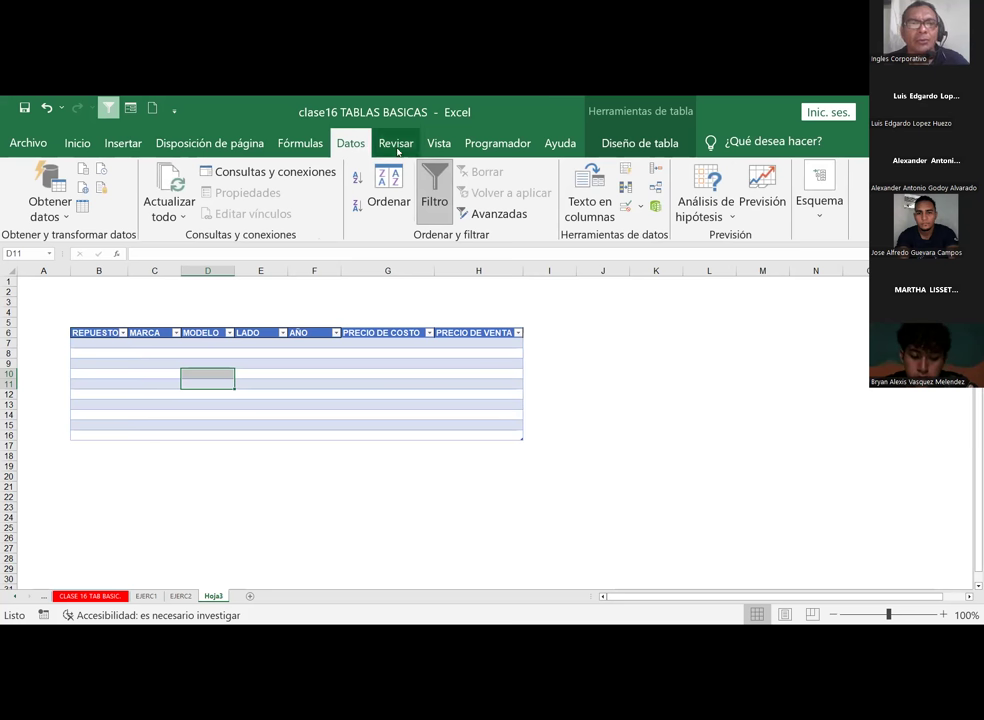
left_click(396, 146)
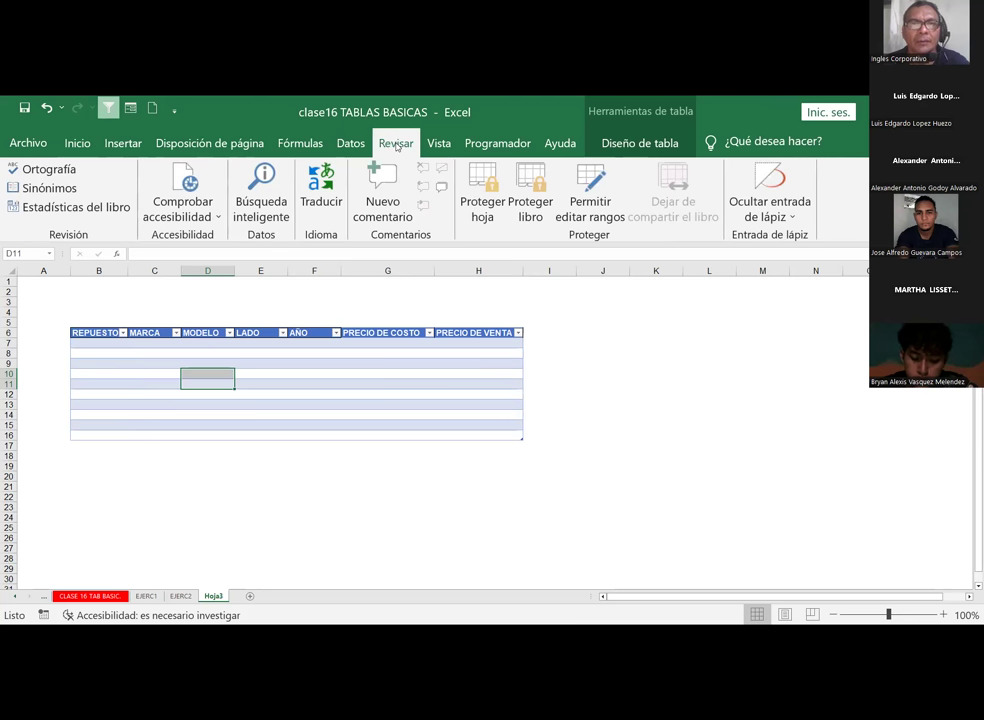
left_click(440, 144)
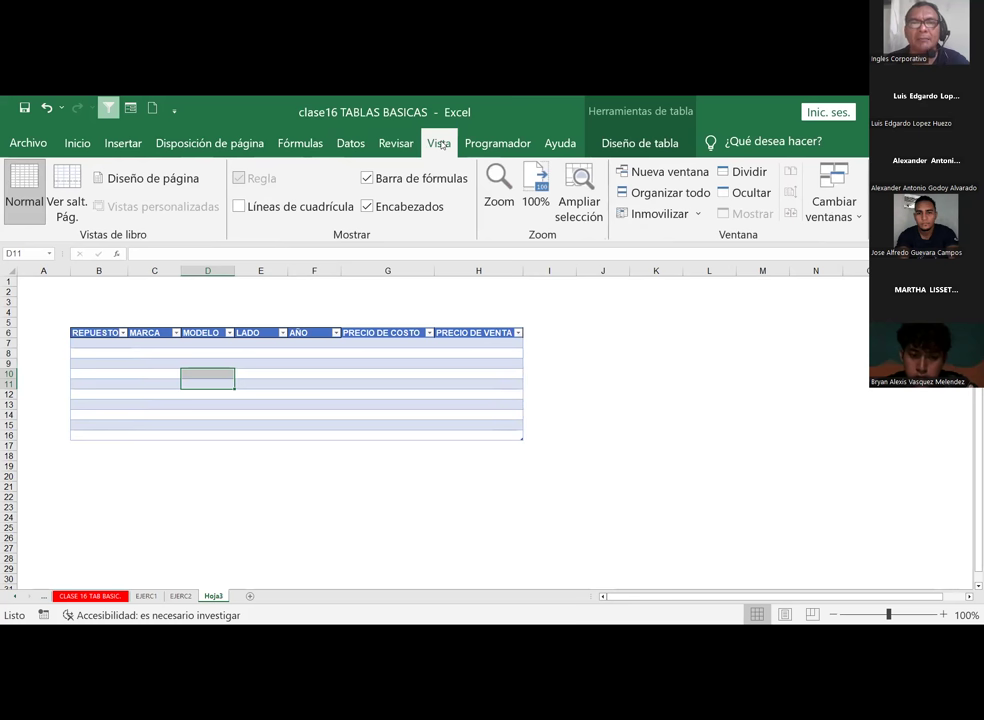
left_click(500, 145)
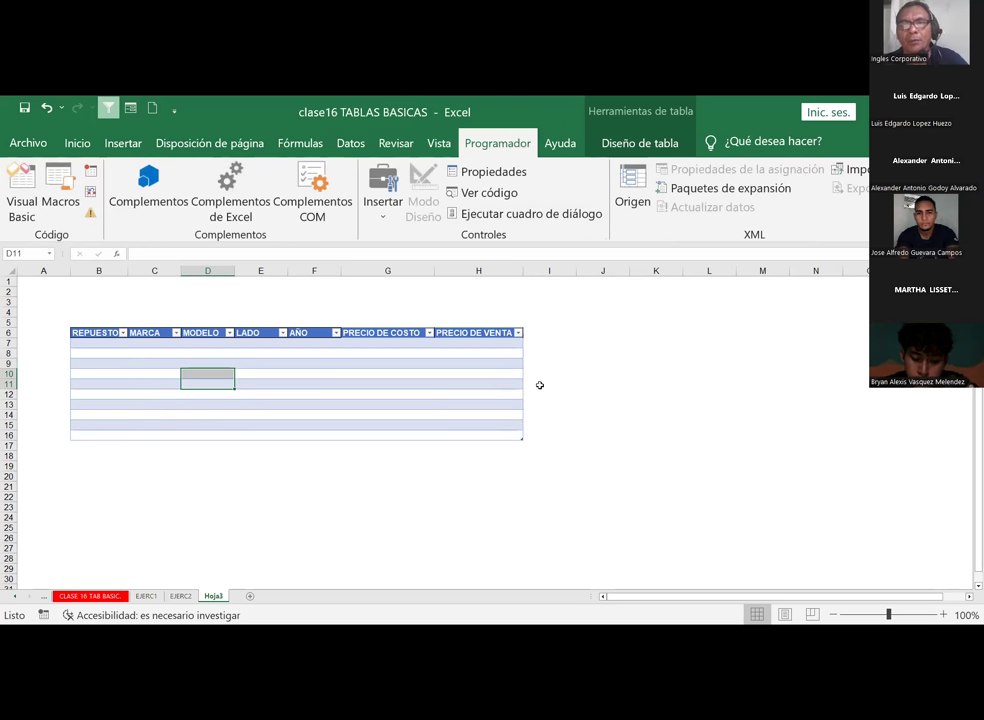
left_click(622, 388)
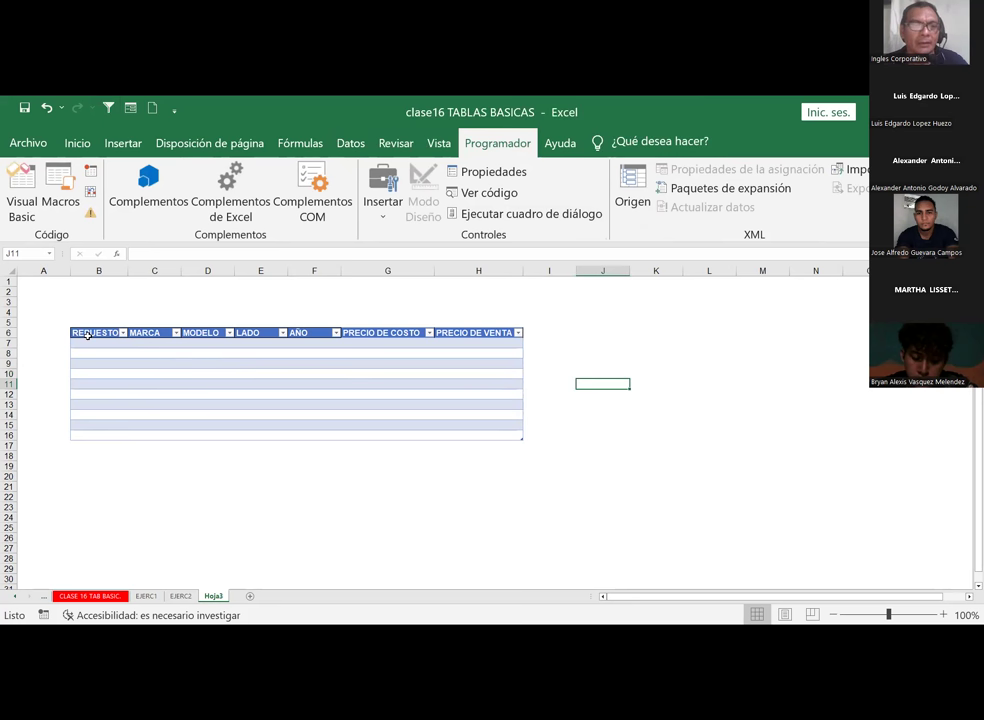
Select the whole parts table B6:H16
left_click(88, 336)
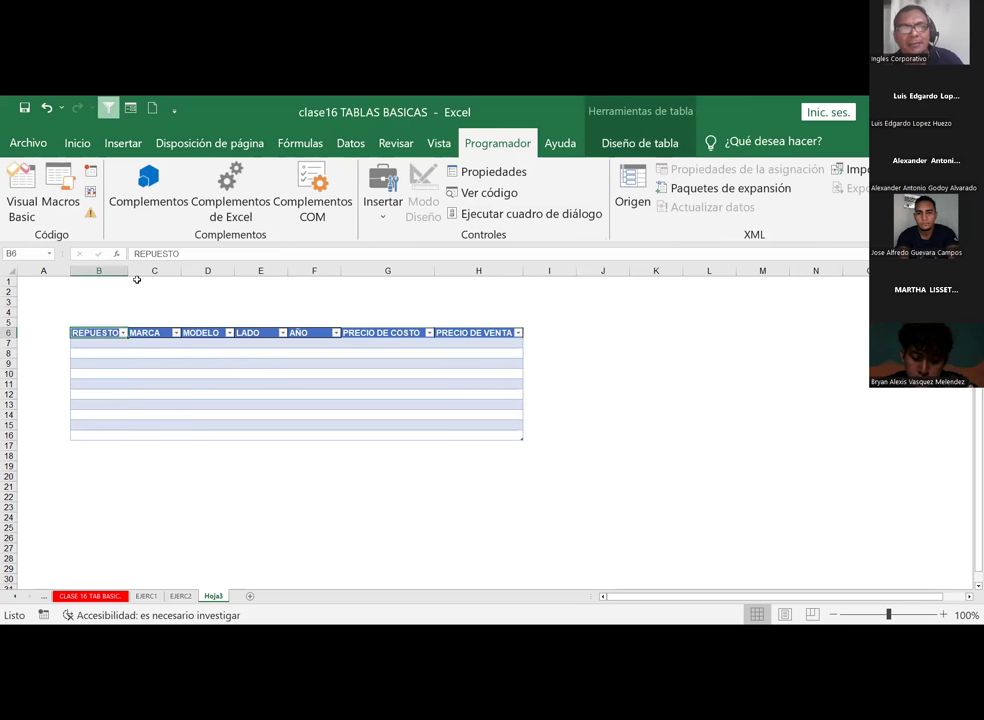
left_click_drag(86, 336, 248, 356)
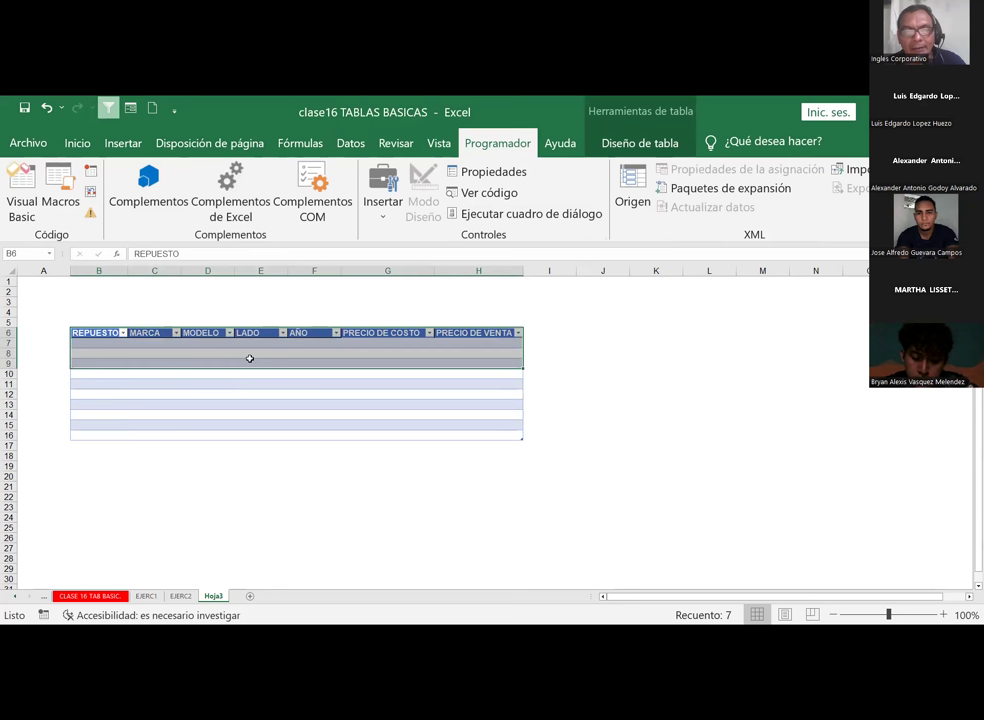
left_click(135, 393)
left_click_drag(77, 333, 441, 440)
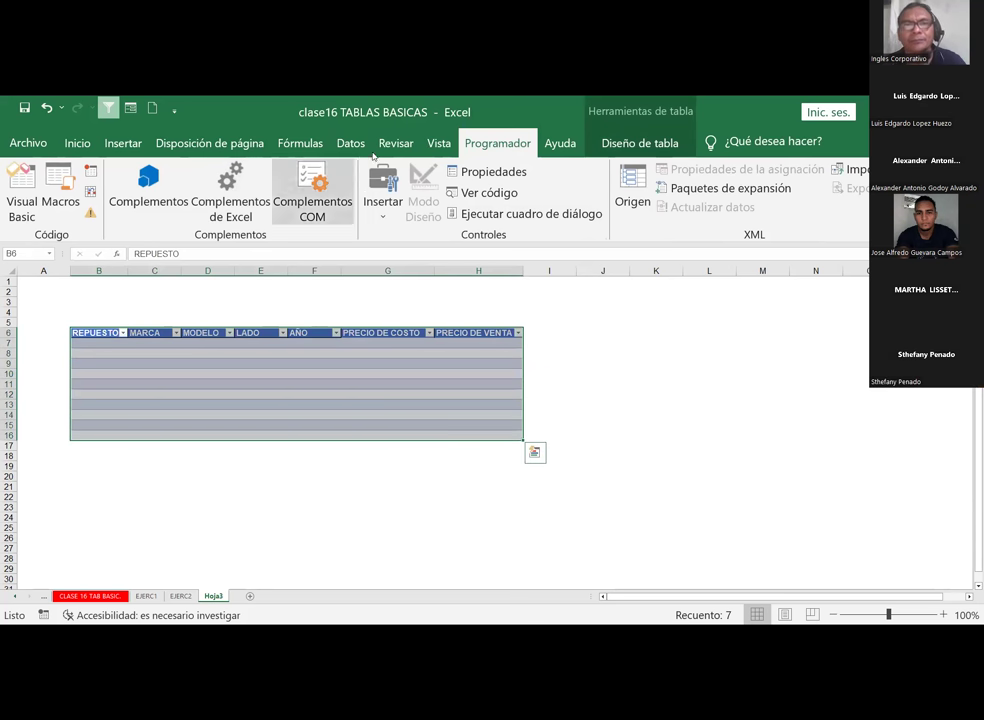
Browse the ribbon tabs from Datos through Programador and back to Diseño de página
left_click(358, 143)
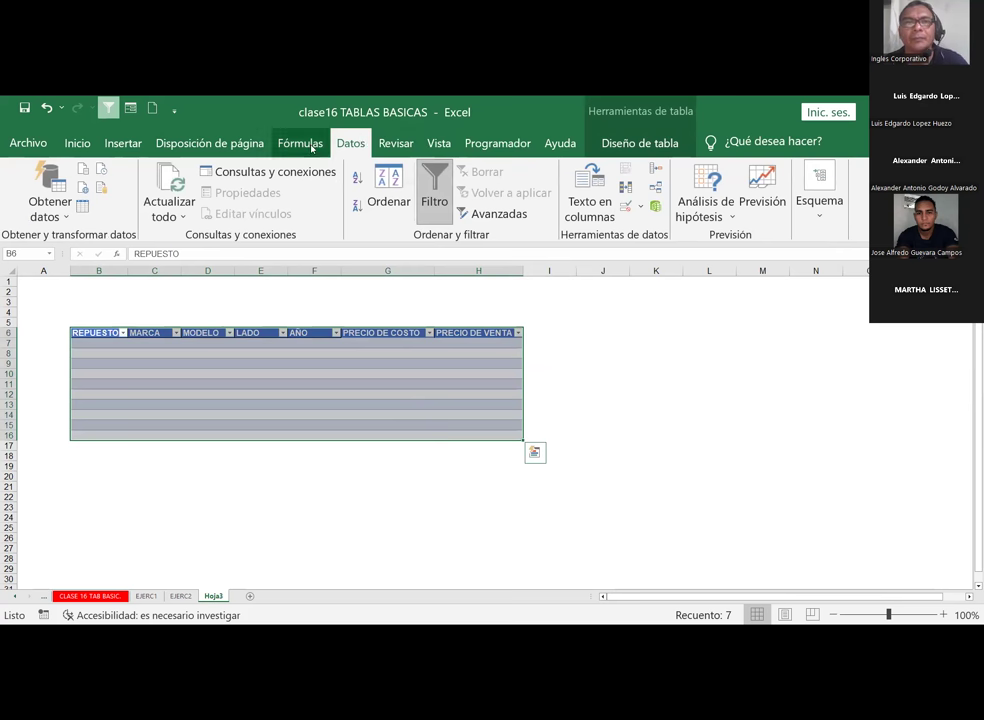
left_click(312, 145)
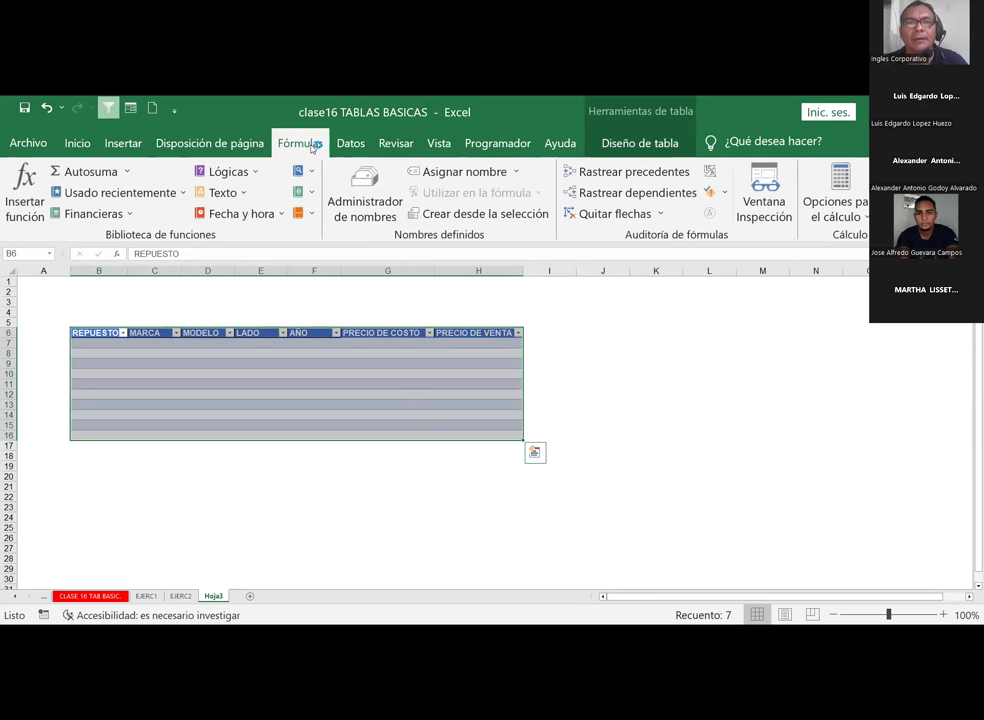
left_click(245, 145)
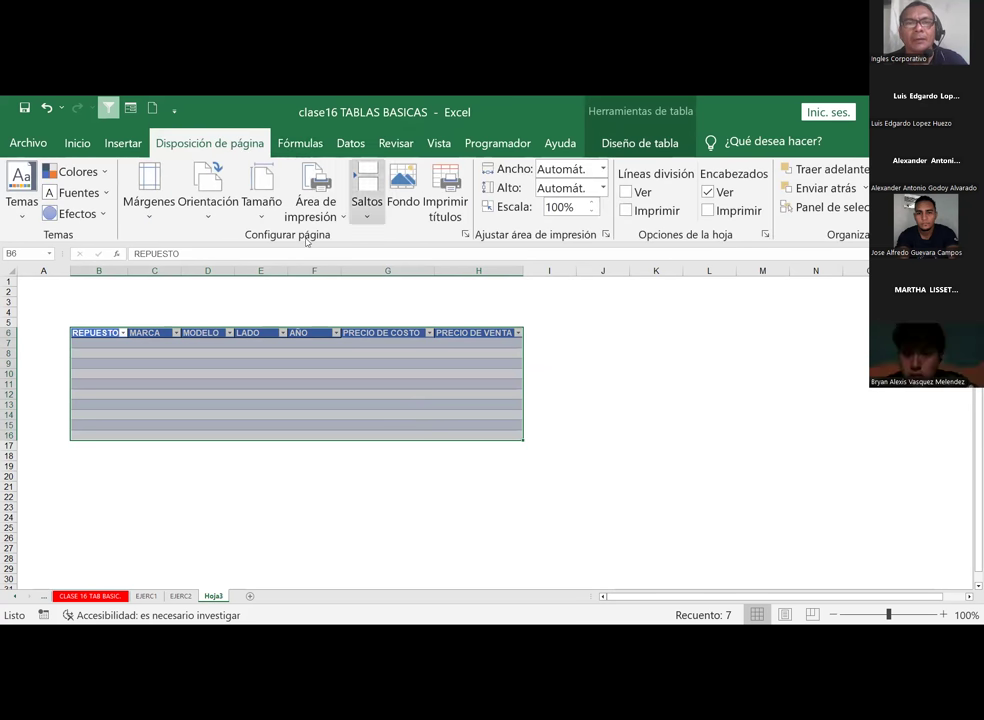
left_click(120, 152)
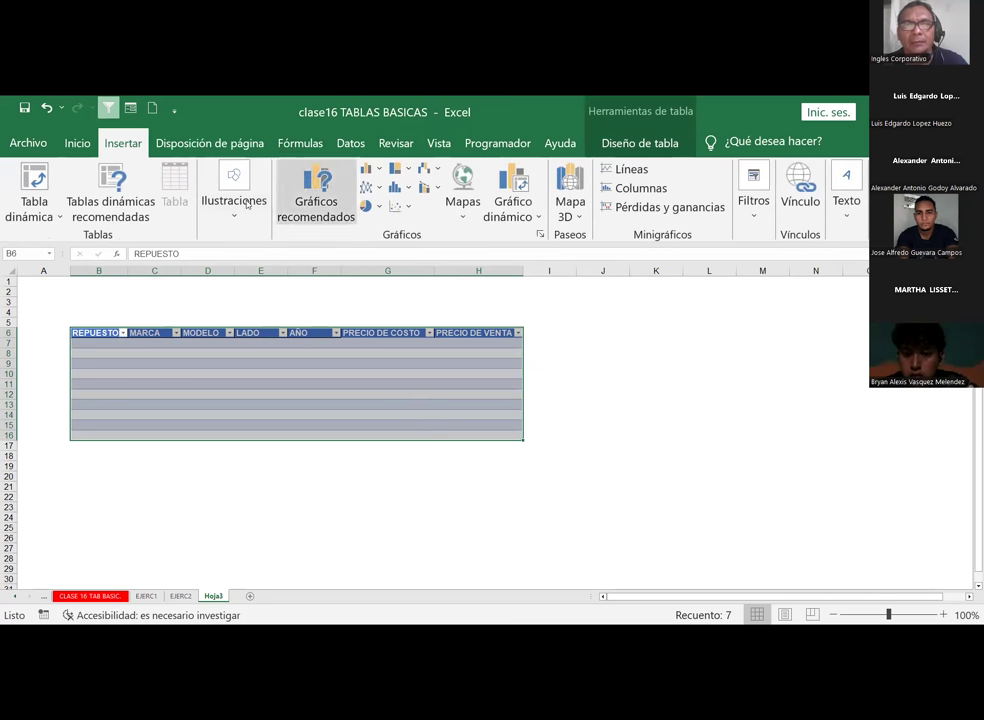
left_click(75, 145)
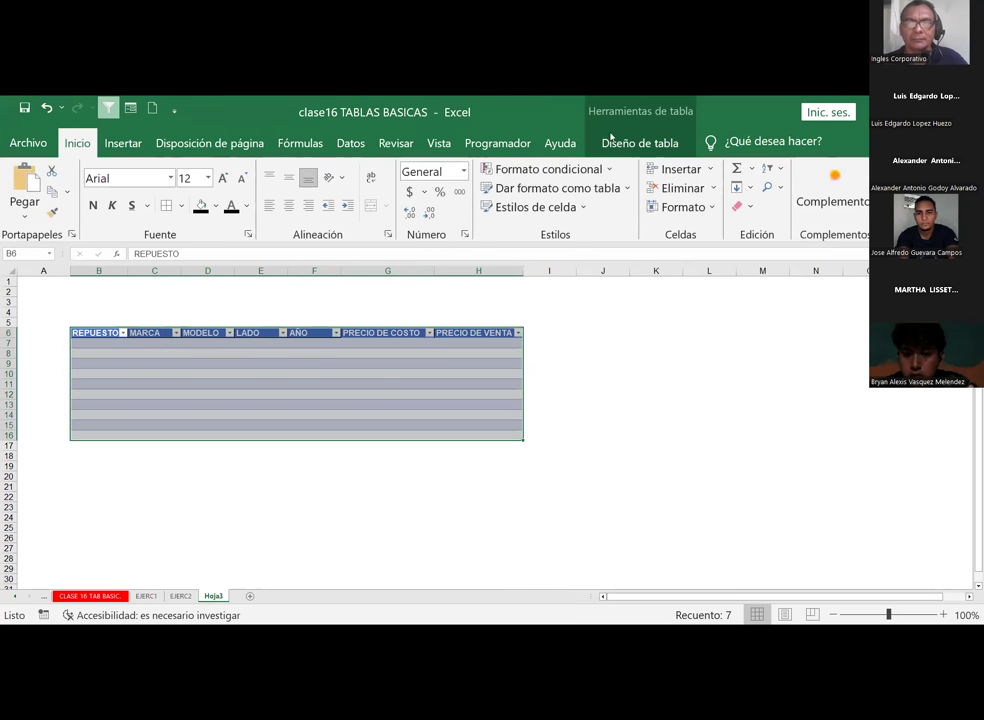
left_click(509, 148)
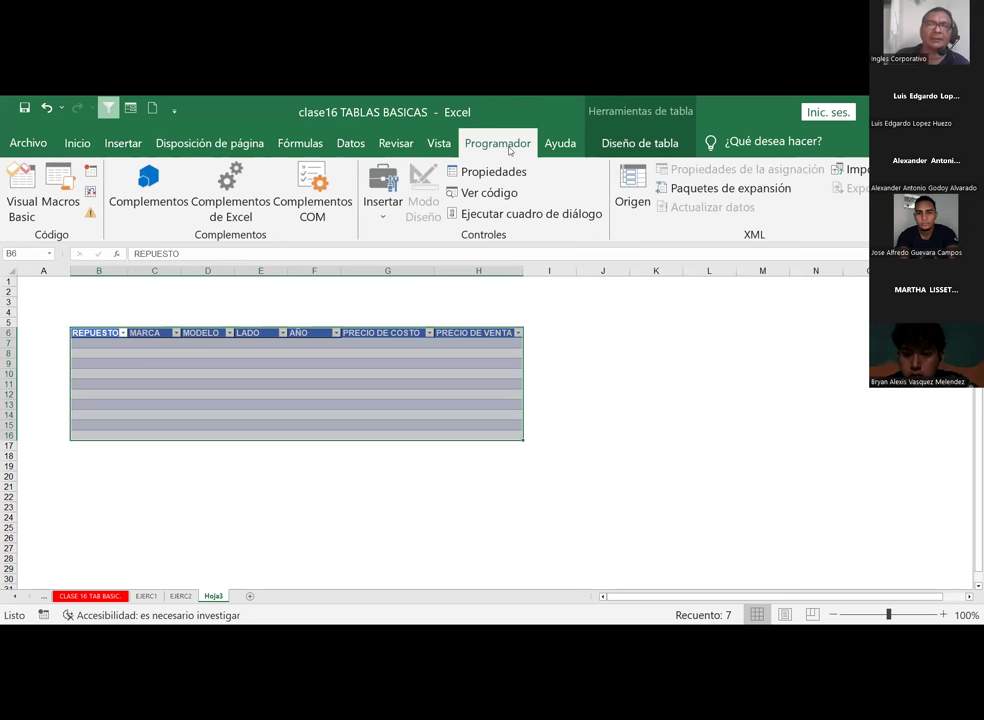
left_click(433, 148)
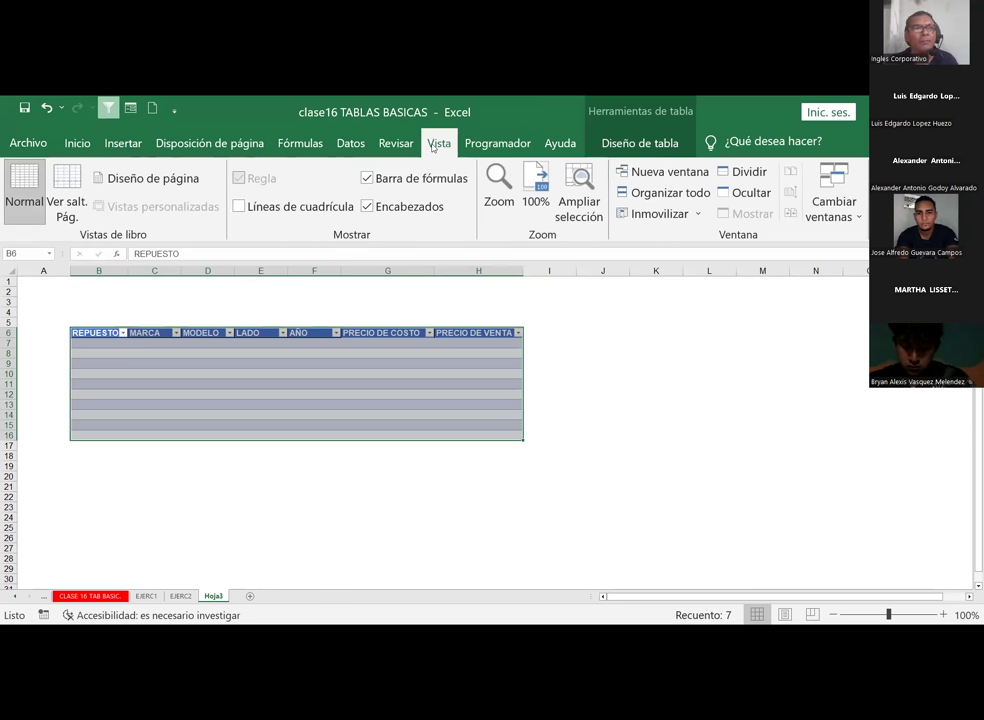
left_click(397, 146)
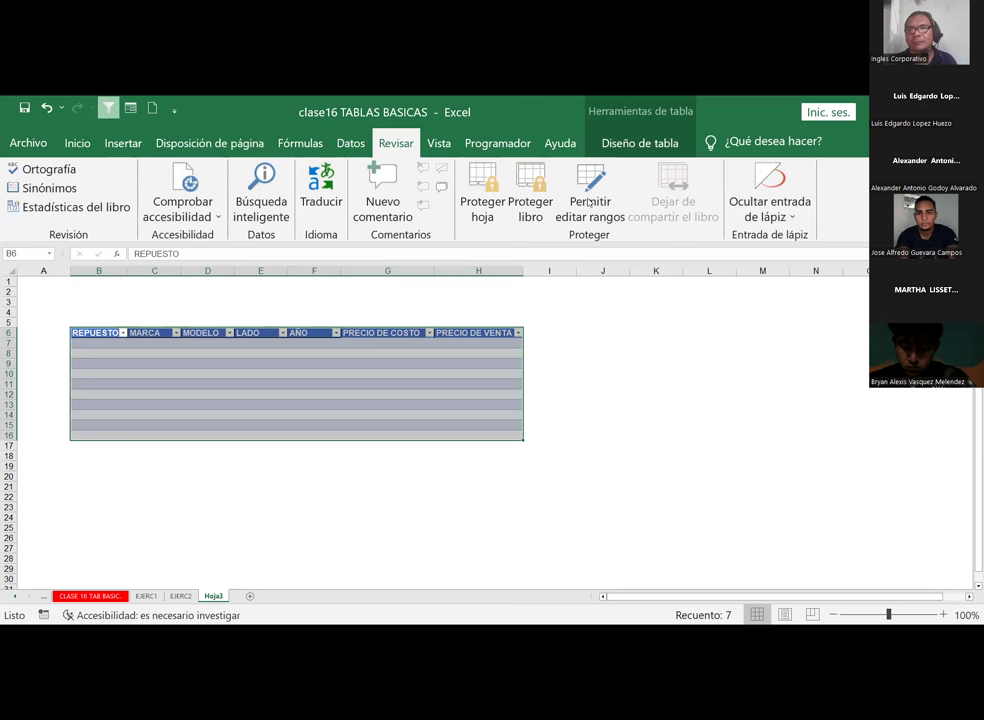
left_click(352, 143)
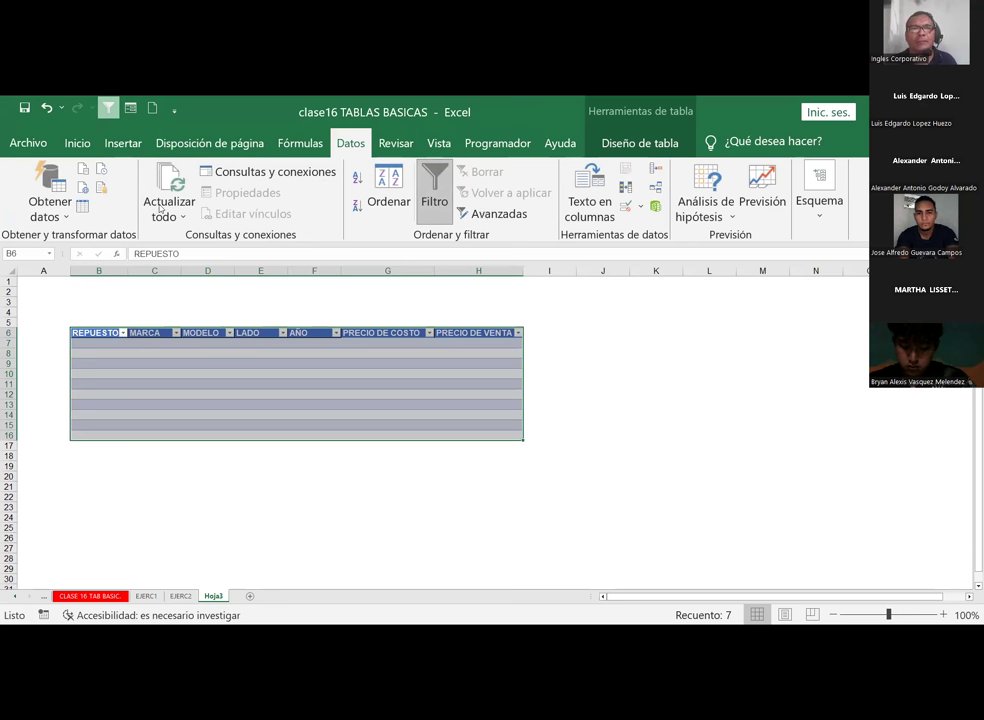
left_click(302, 143)
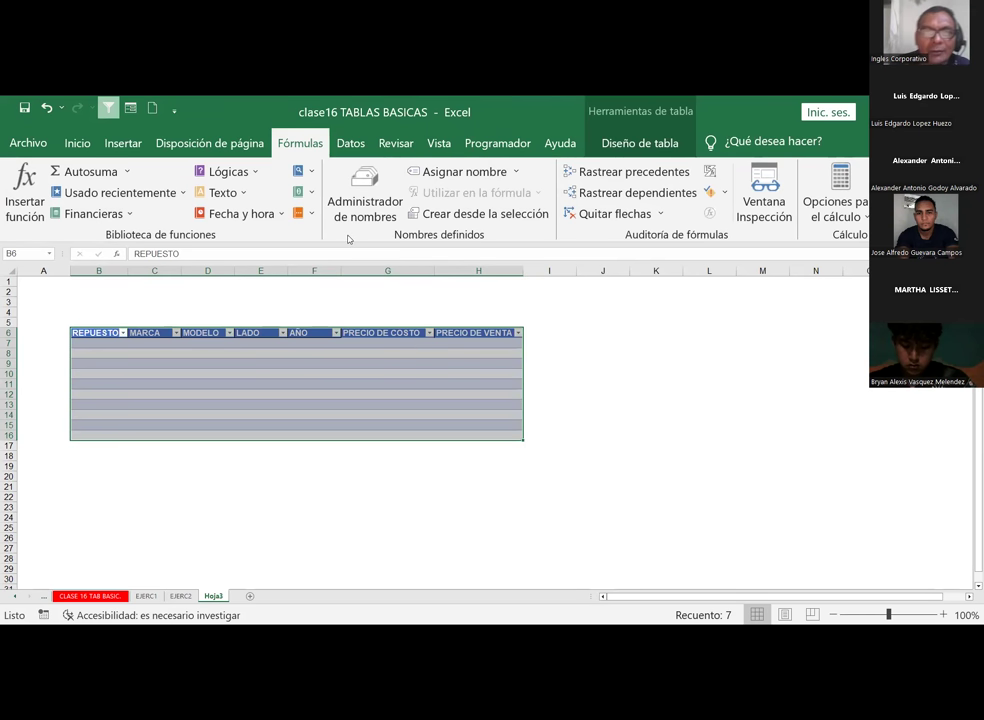
left_click(209, 143)
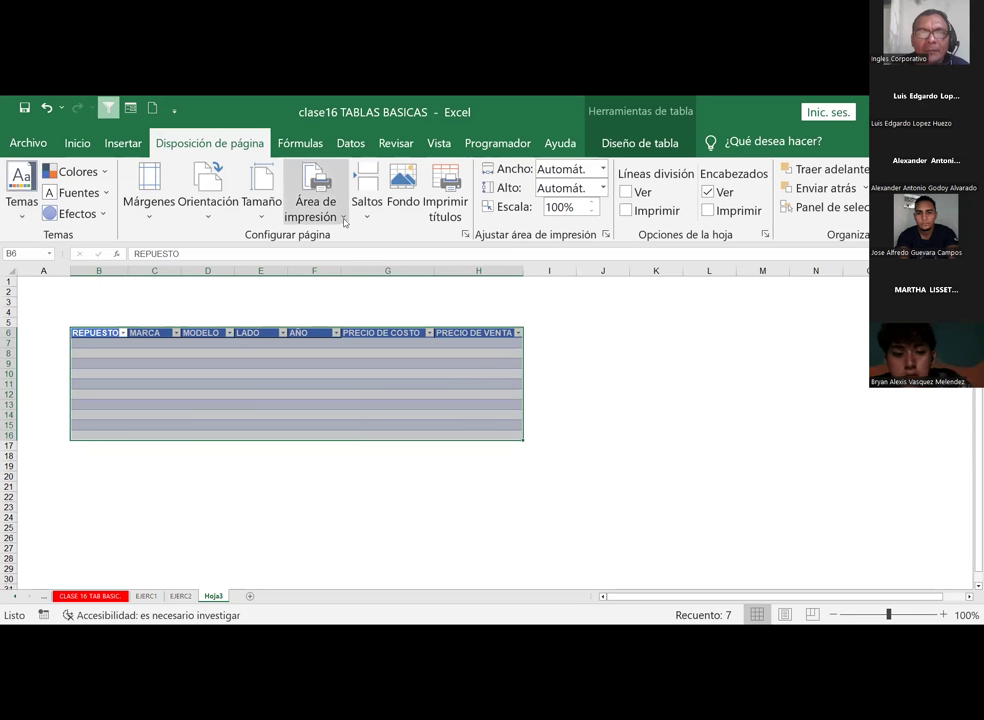
Open and close Área de impresión and Ilustraciones, then reselect the table B6:H16
left_click(344, 219)
left_click(344, 219)
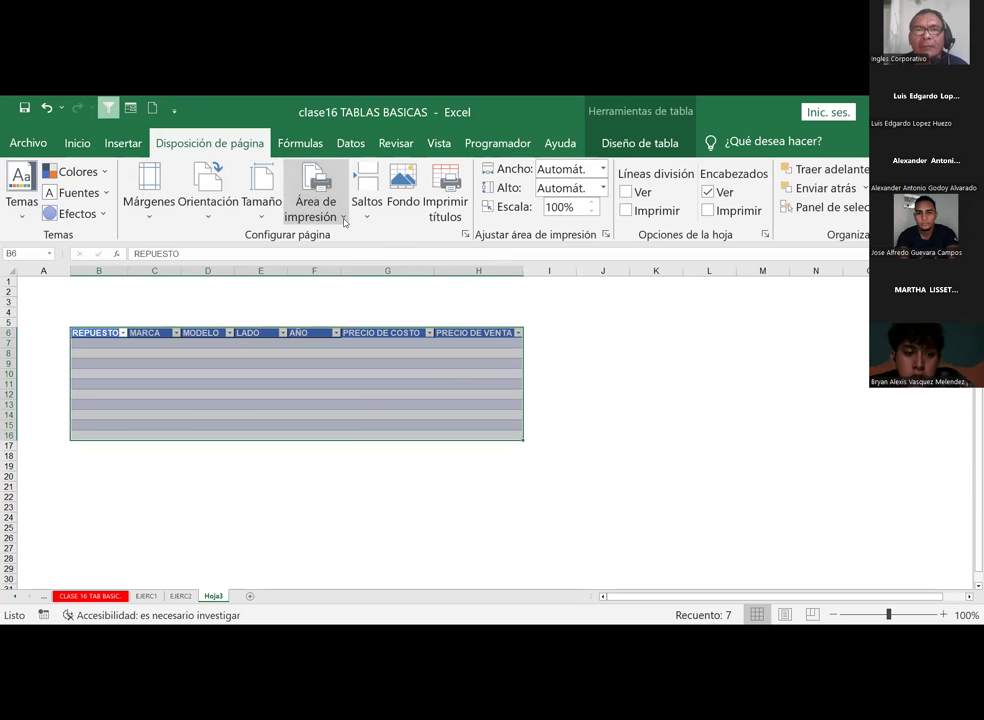
left_click(123, 143)
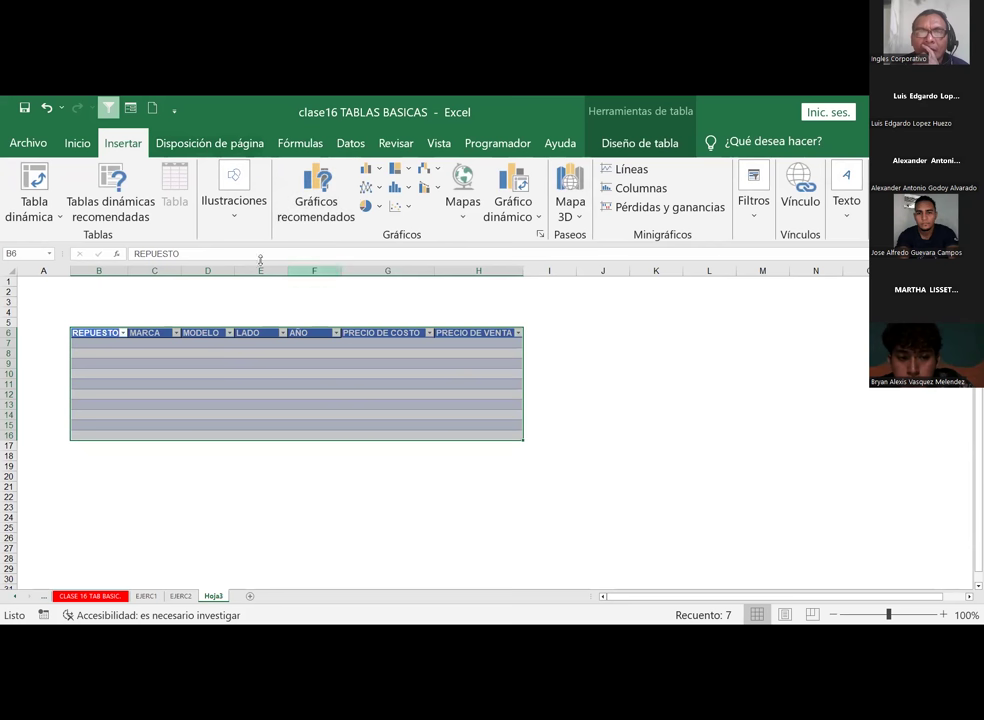
left_click(237, 218)
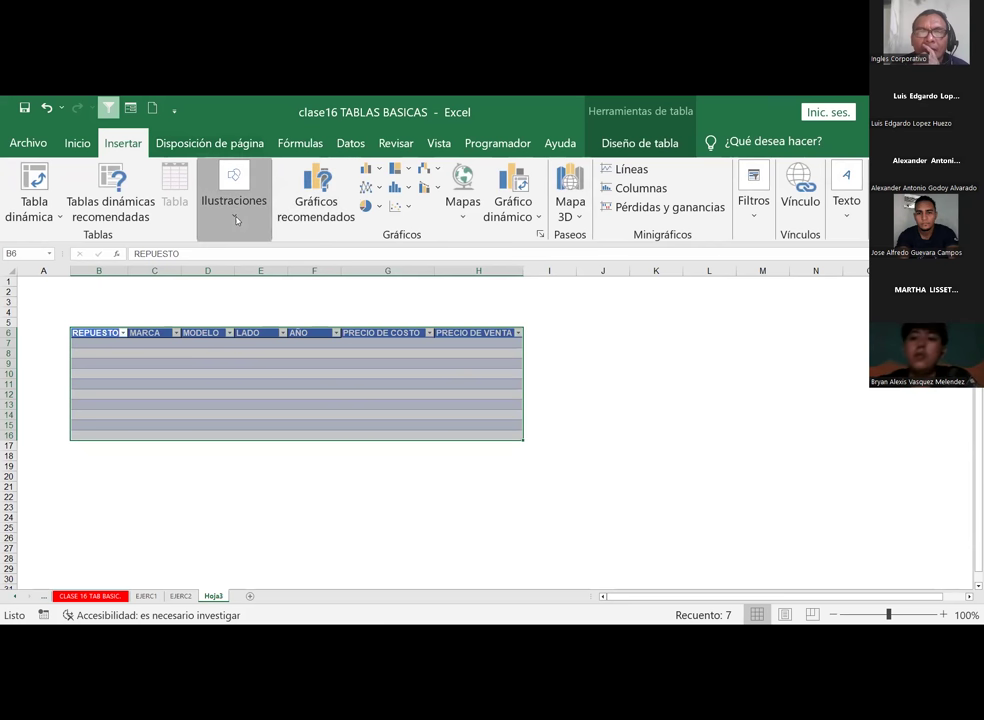
left_click(236, 218)
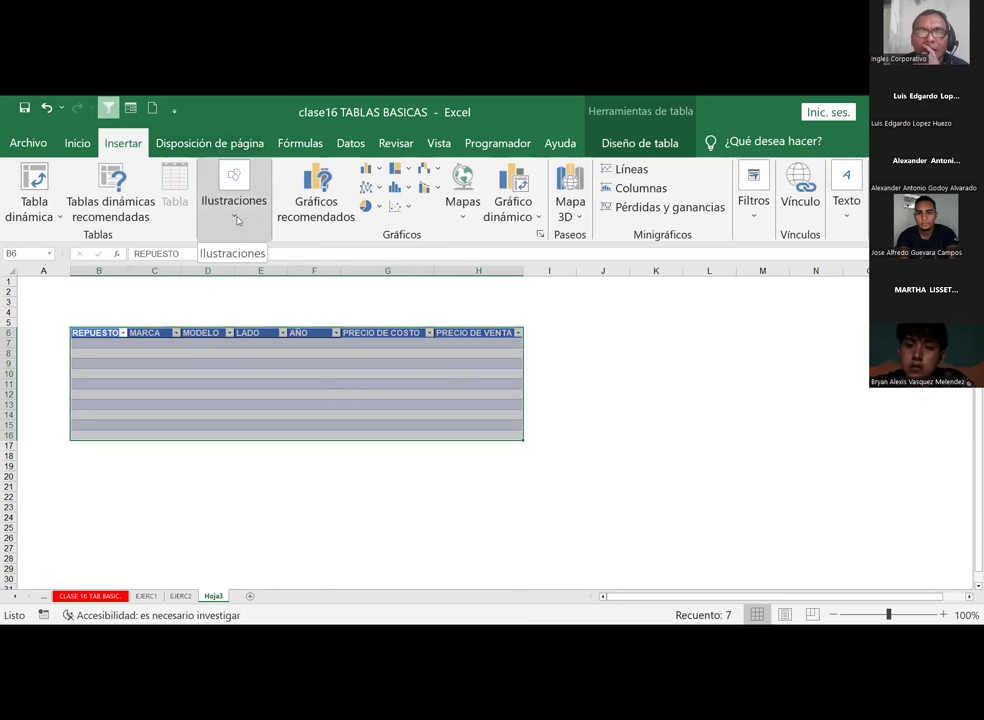
left_click(635, 336)
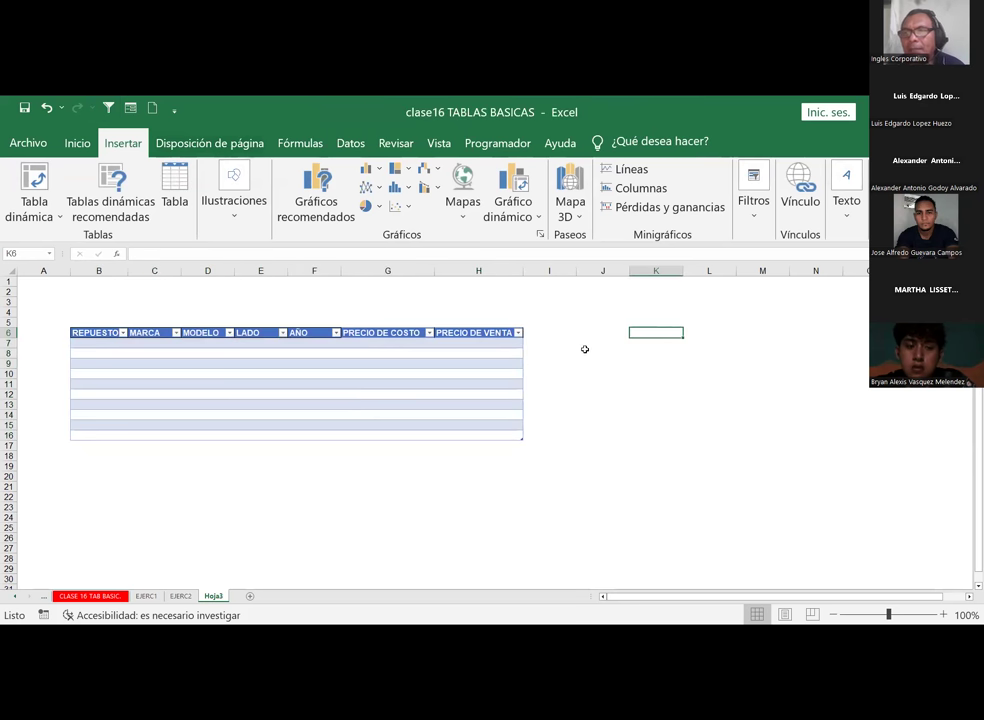
left_click_drag(100, 333, 456, 436)
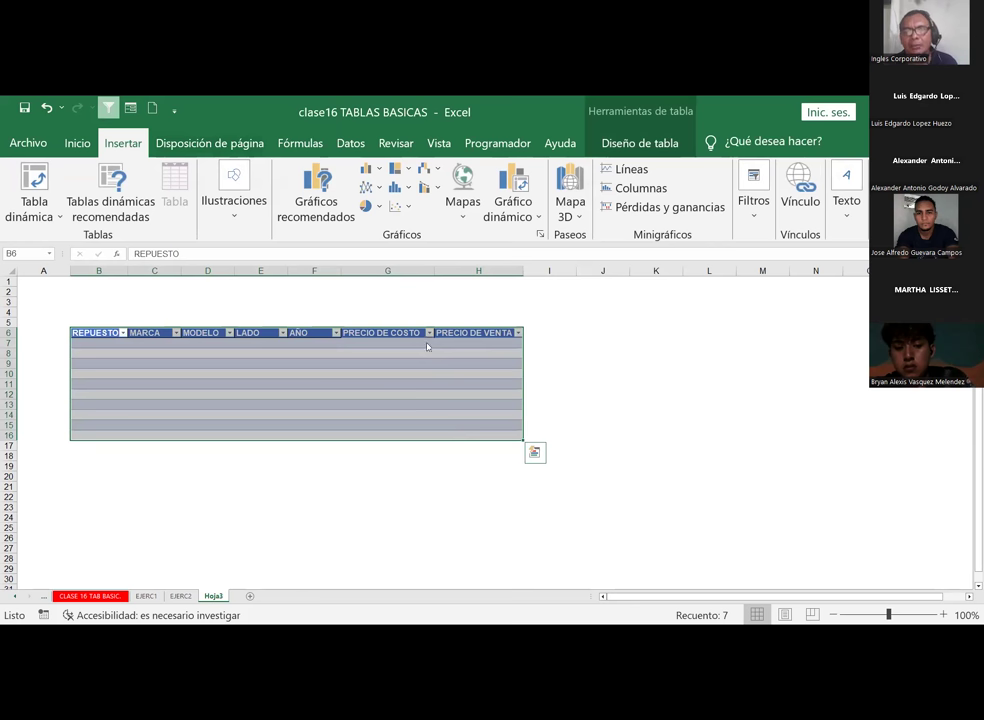
Dismiss the table's shortcut menu and bring up the Insertar > Ilustraciones dropdown
right_click(427, 346)
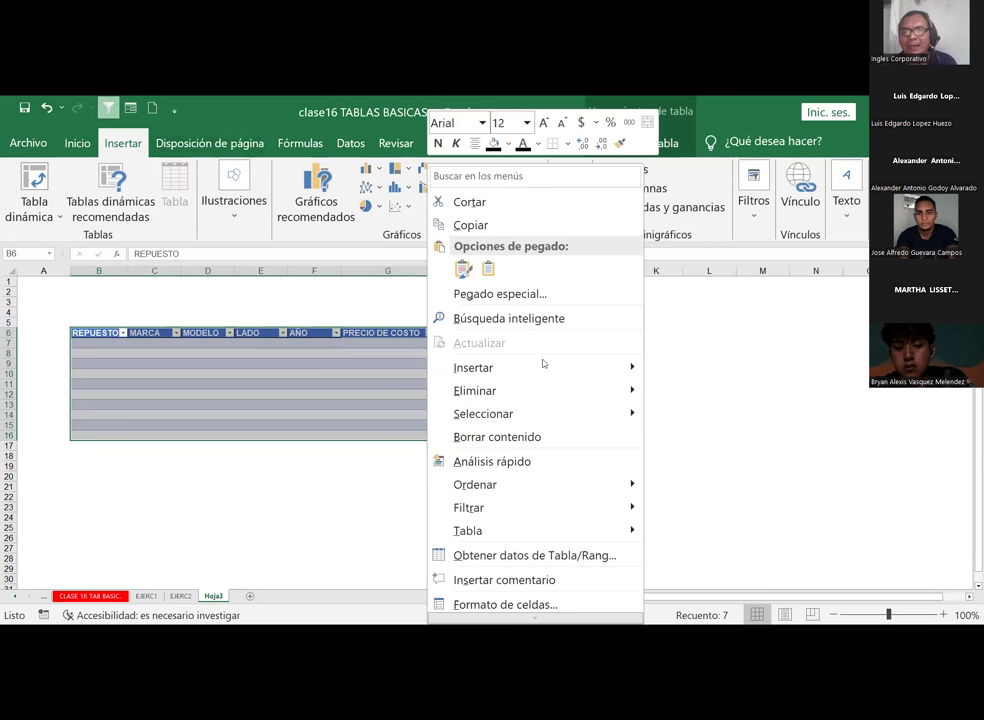
mouse_move(577, 374)
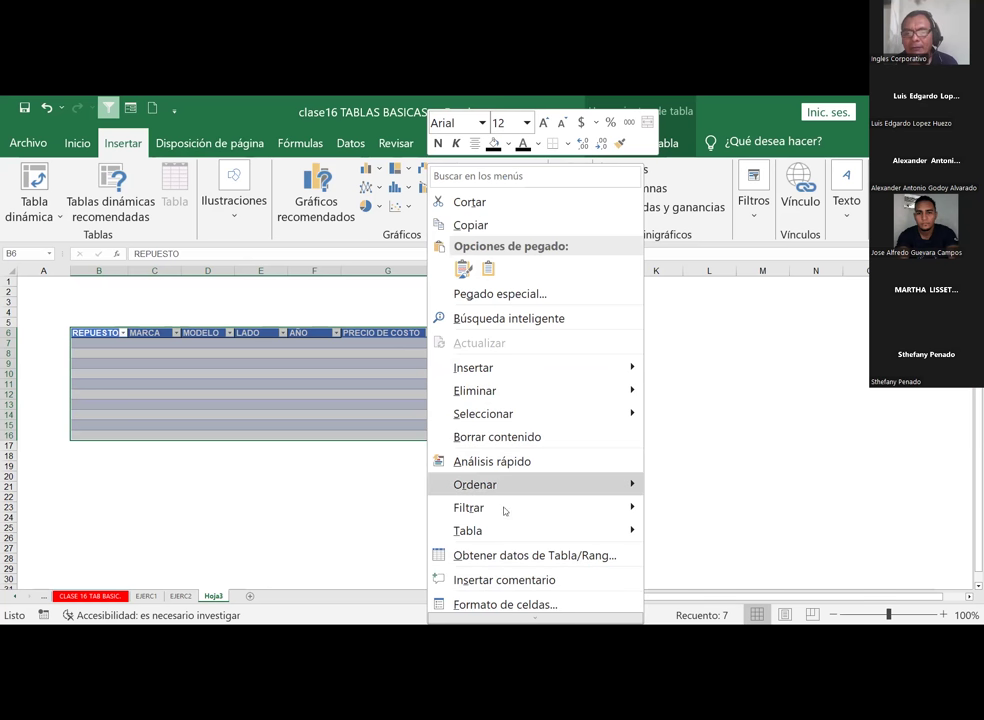
mouse_move(524, 540)
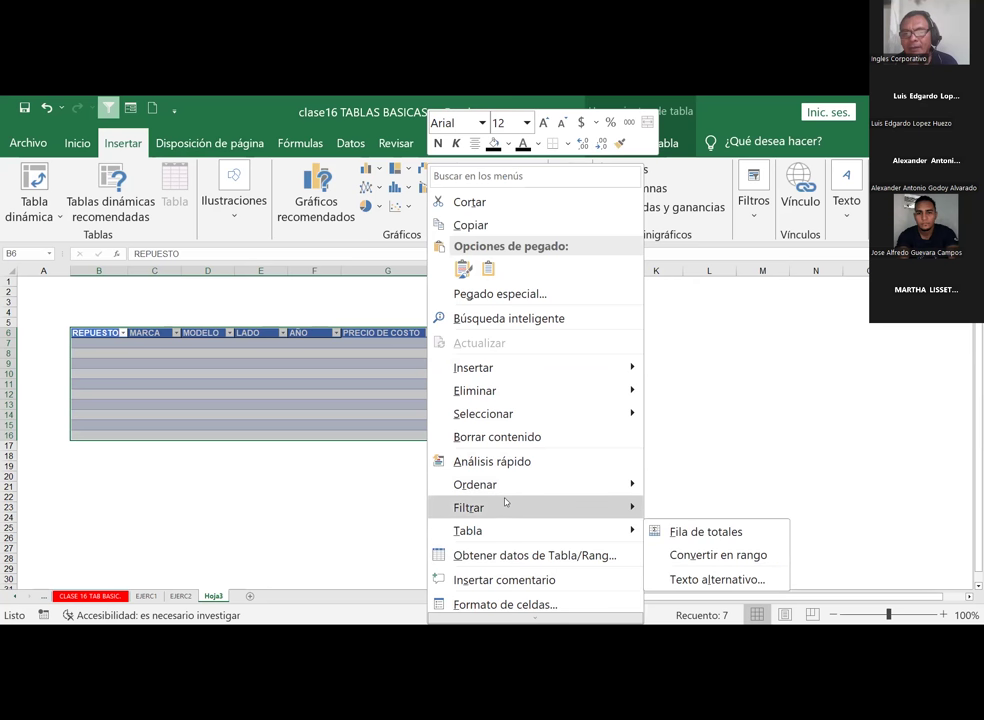
mouse_move(511, 486)
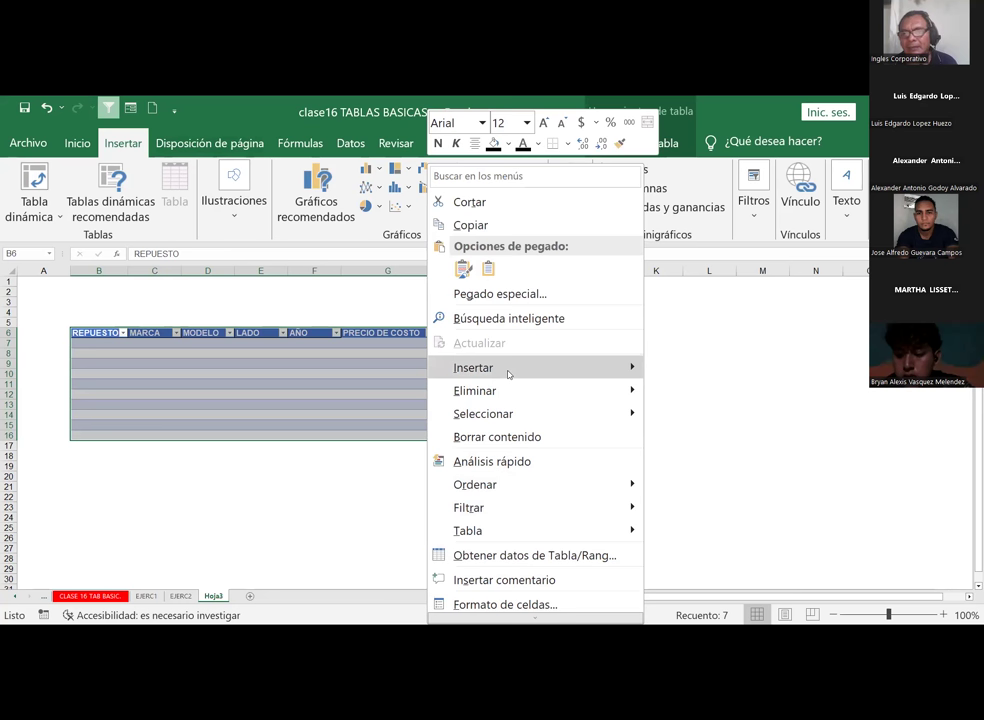
mouse_move(509, 374)
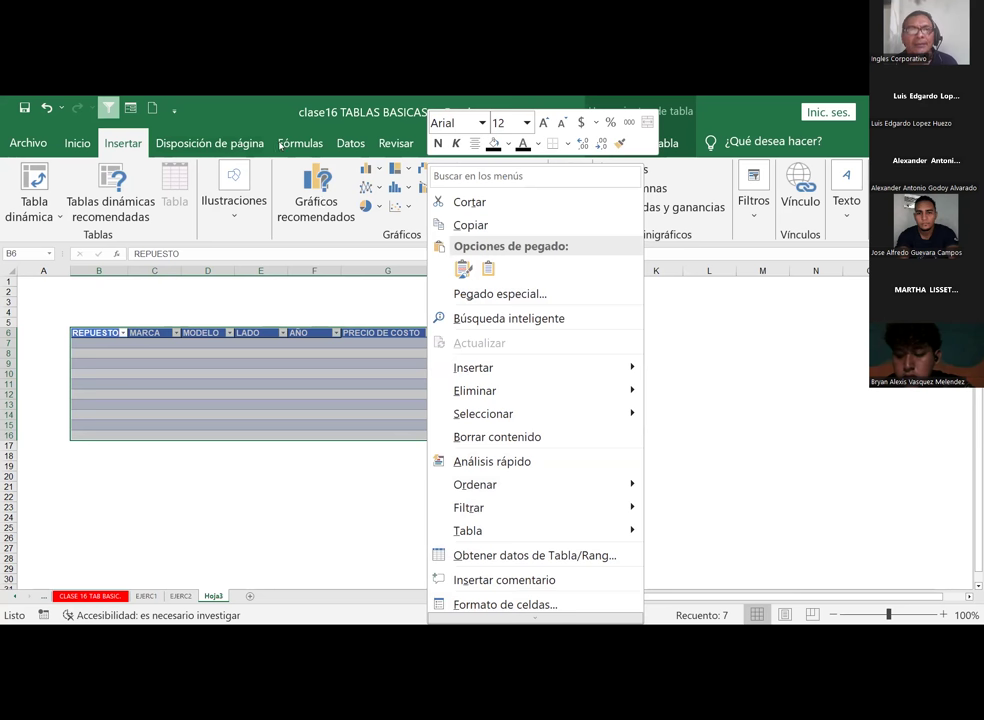
left_click(237, 216)
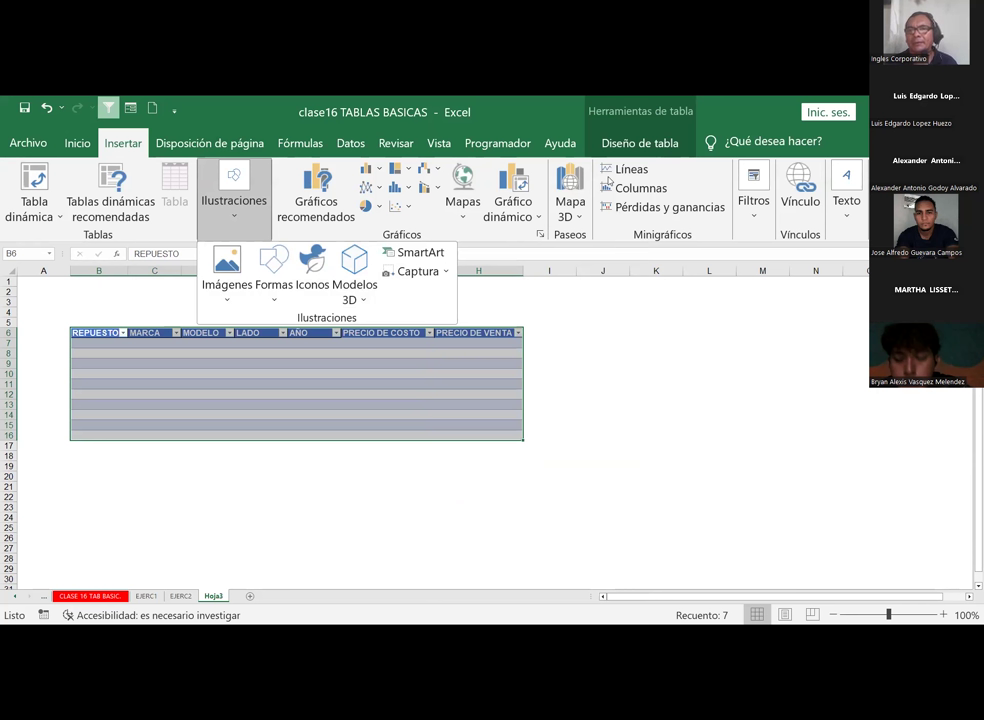
Try inserting a slicer from Filtros with no table selected, closing the connections window
left_click(754, 212)
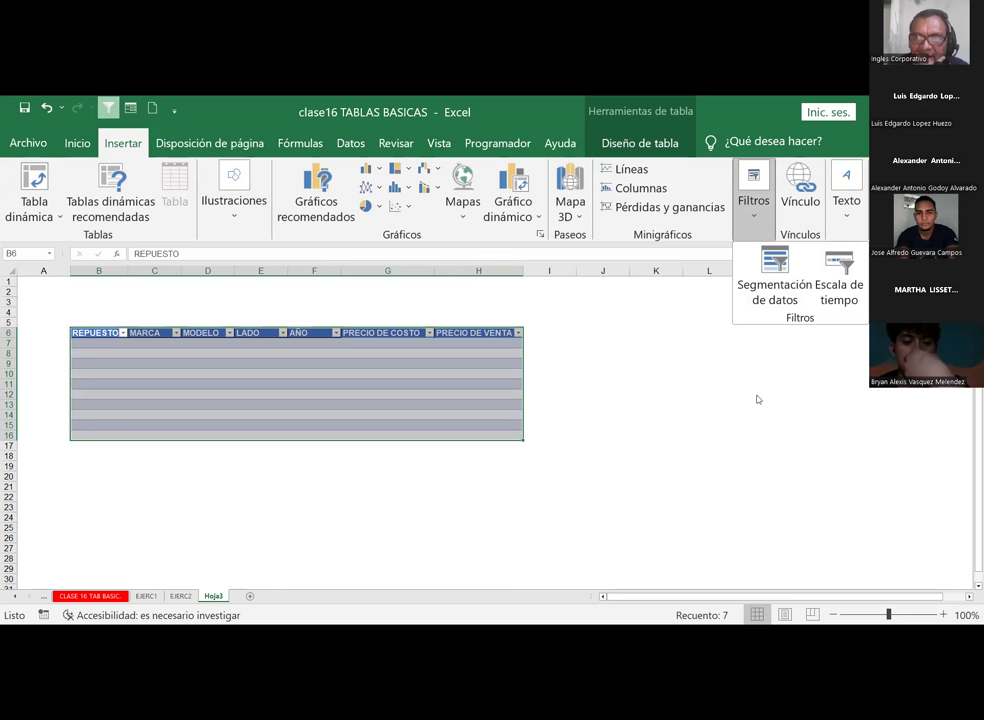
left_click(755, 220)
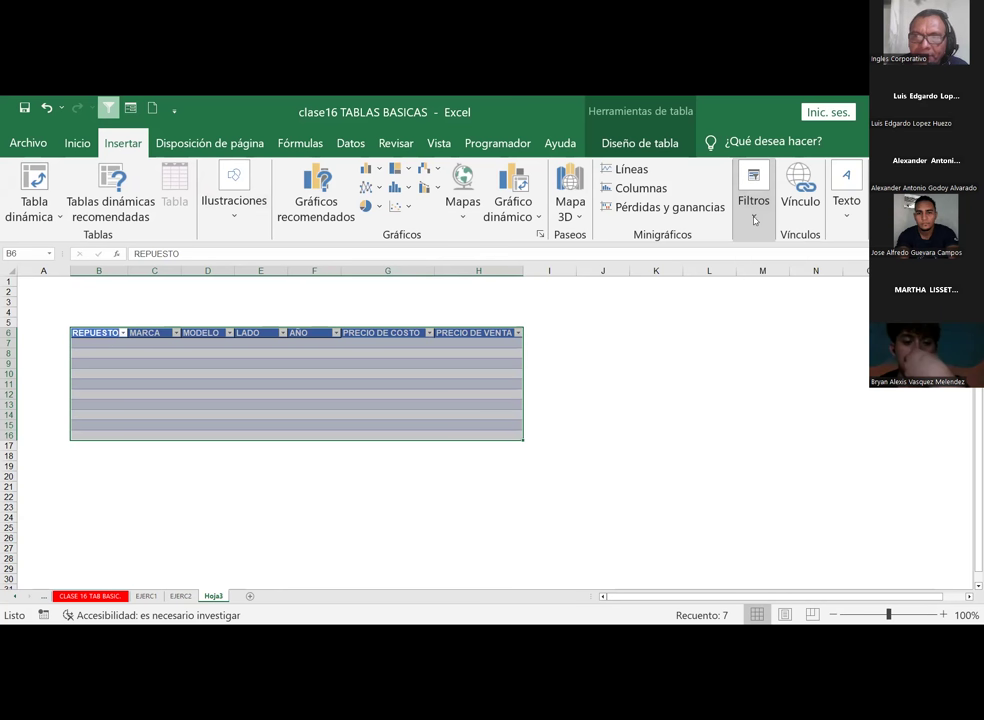
left_click(756, 205)
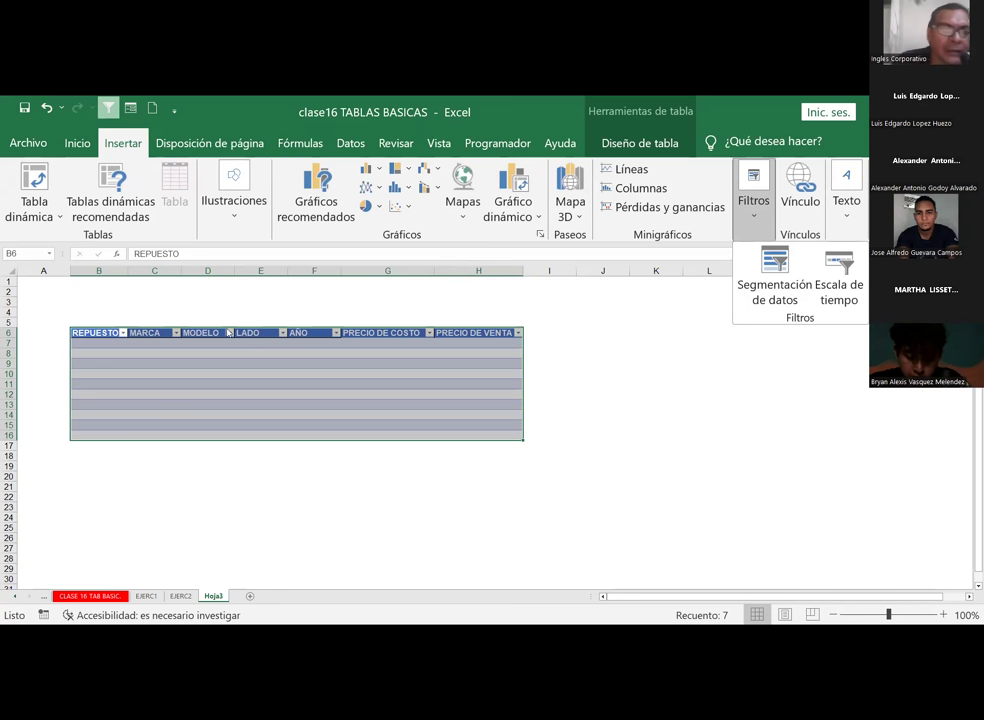
left_click(155, 333)
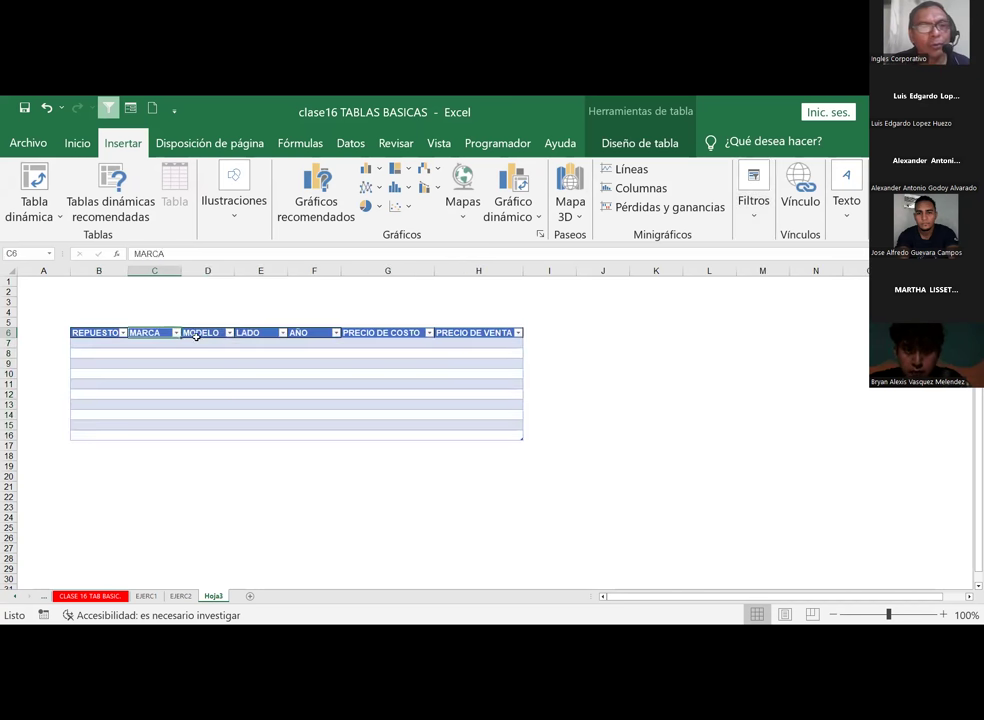
left_click(200, 333)
left_click(252, 333)
left_click(385, 333)
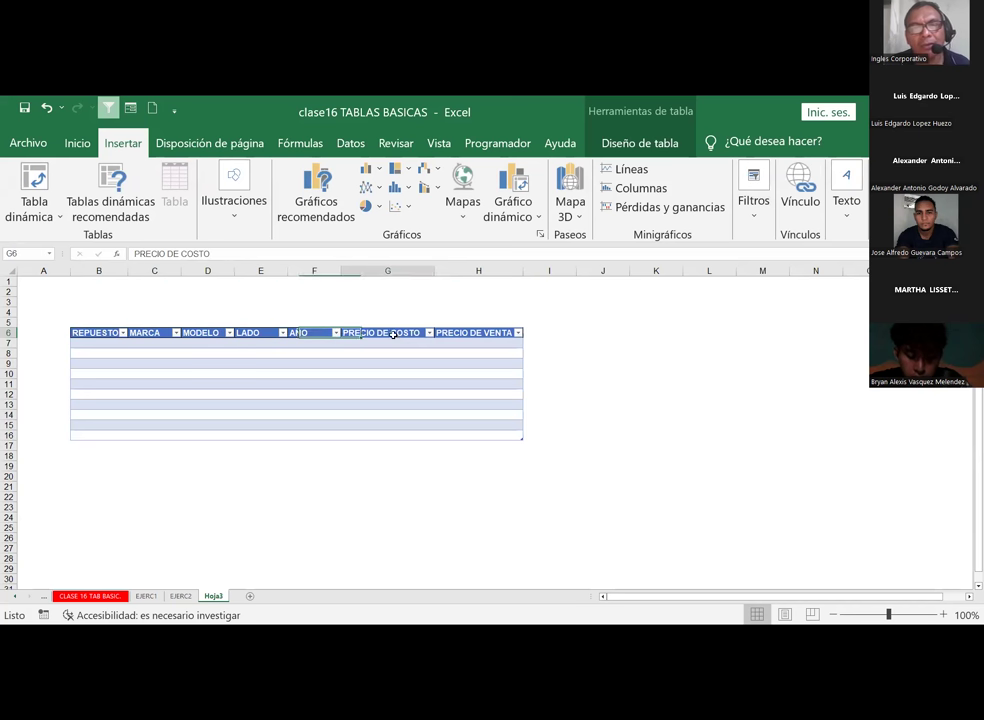
left_click(455, 297)
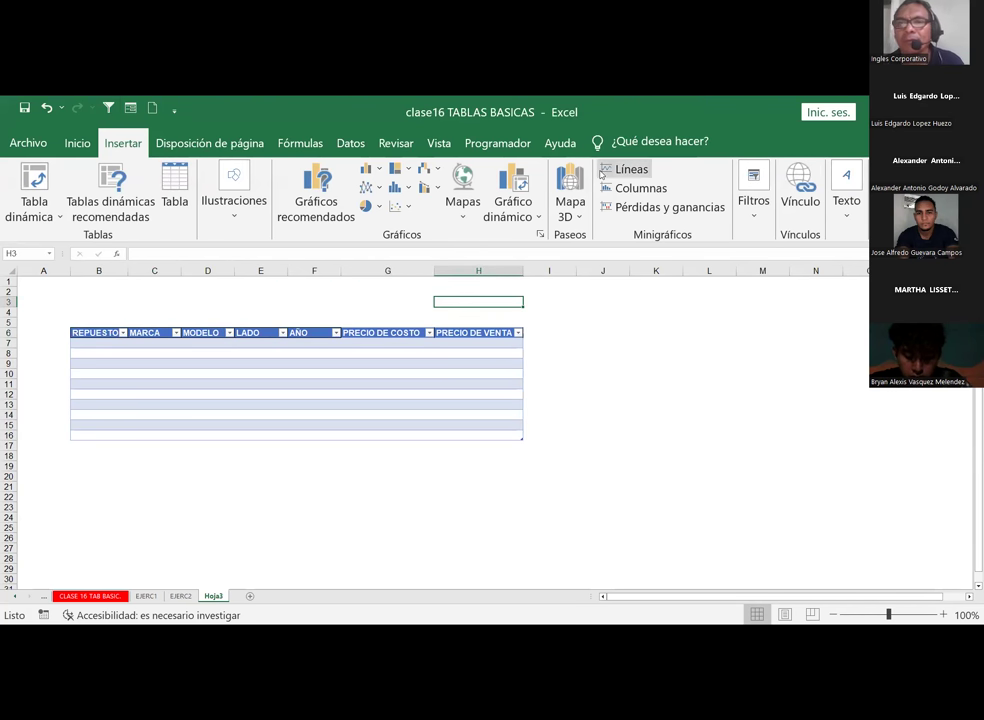
left_click(756, 218)
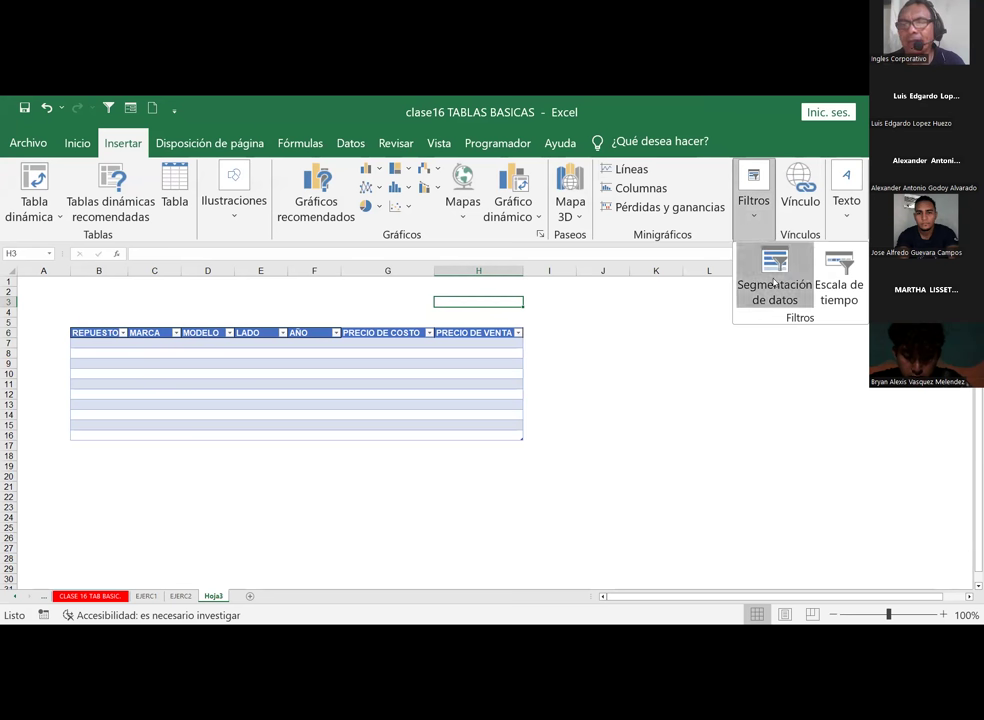
left_click(773, 284)
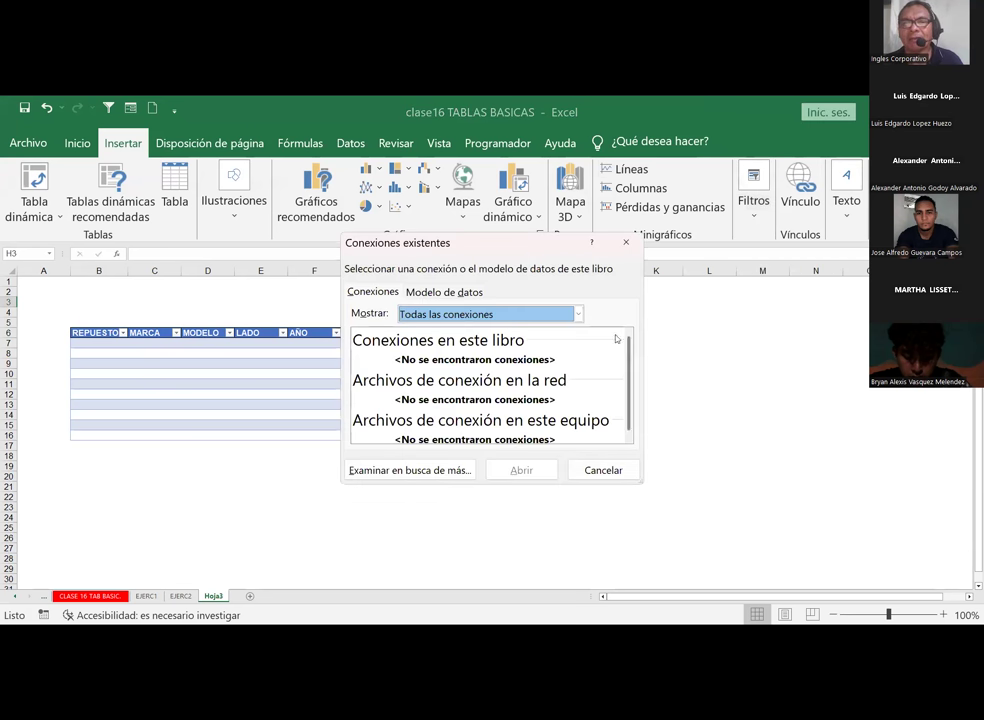
left_click(626, 242)
Insert a MARCA slicer for the selected table and move it beside the table to columns I–J
left_click_drag(86, 333, 502, 440)
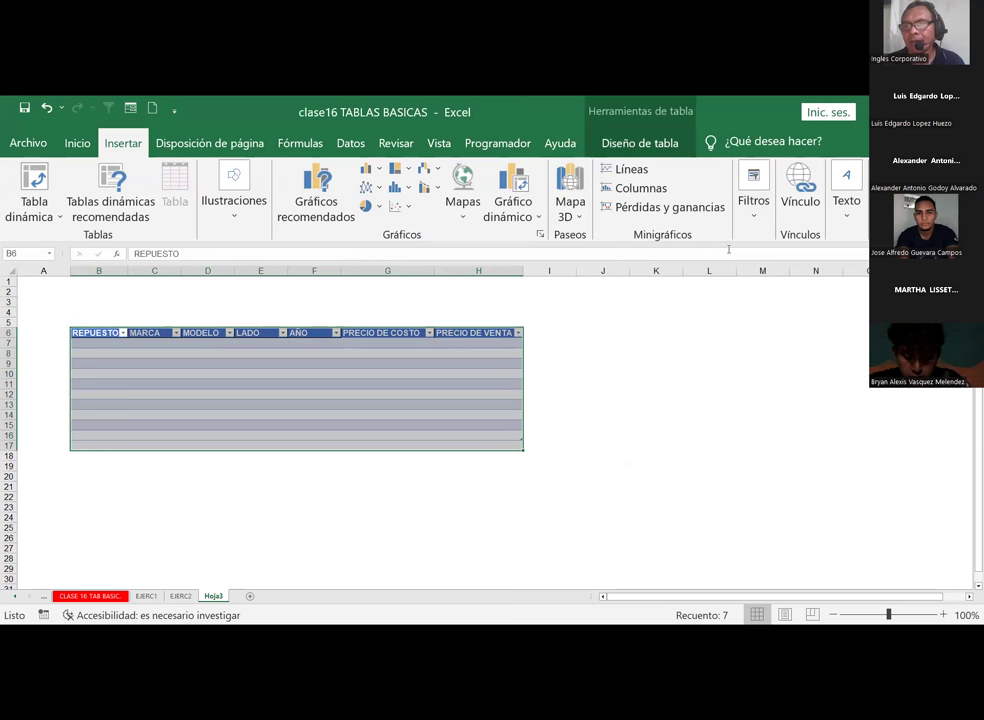
left_click(757, 212)
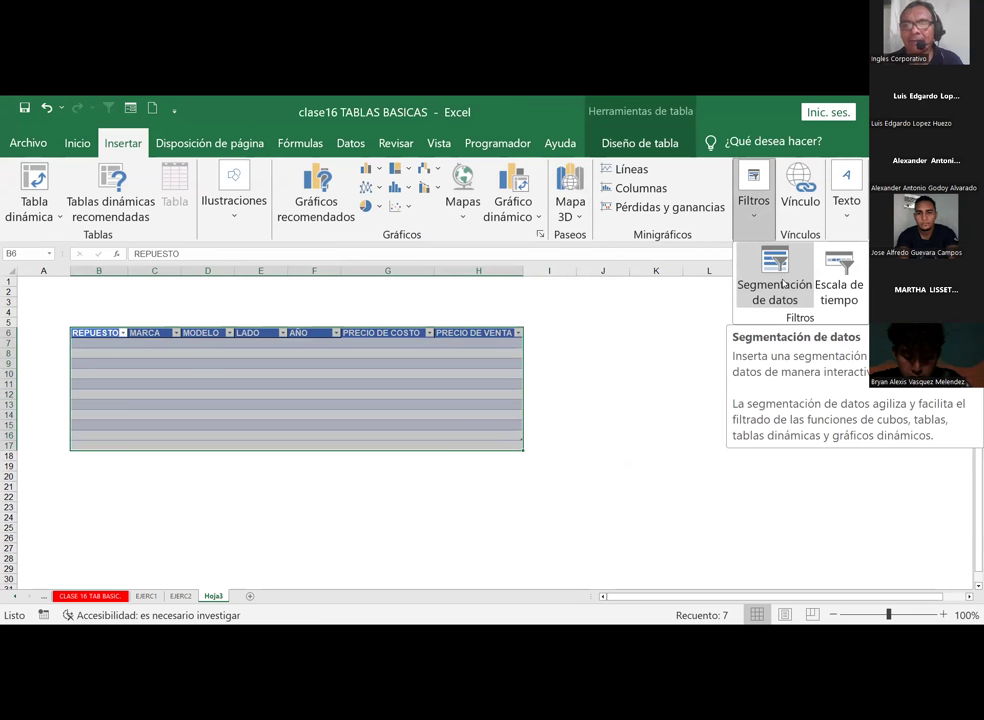
left_click(774, 280)
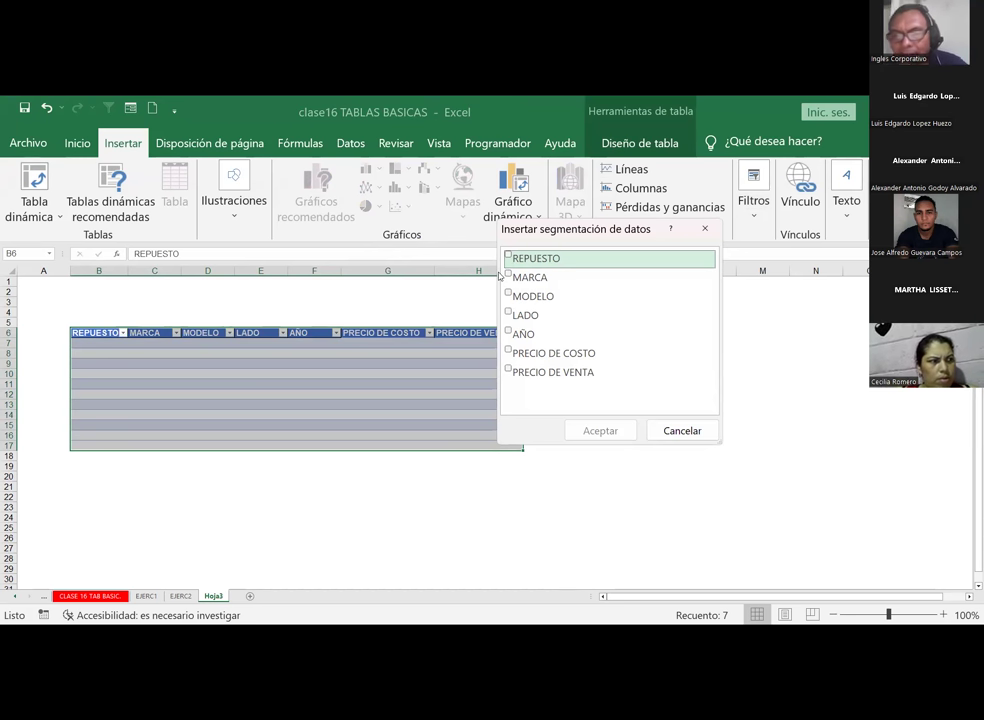
left_click(536, 279)
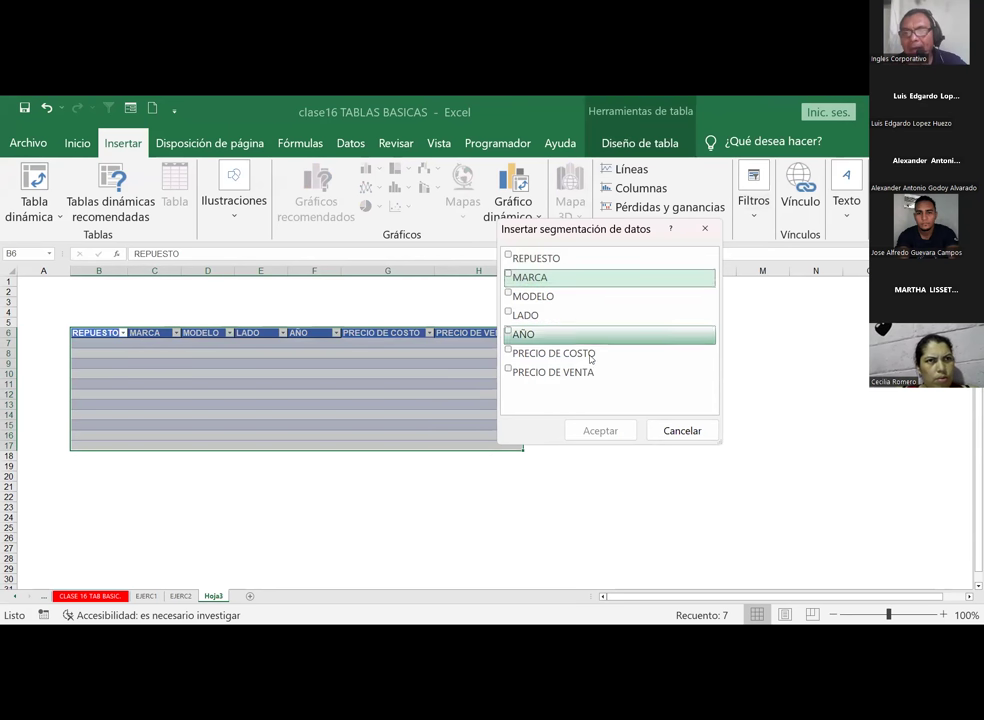
left_click(508, 277)
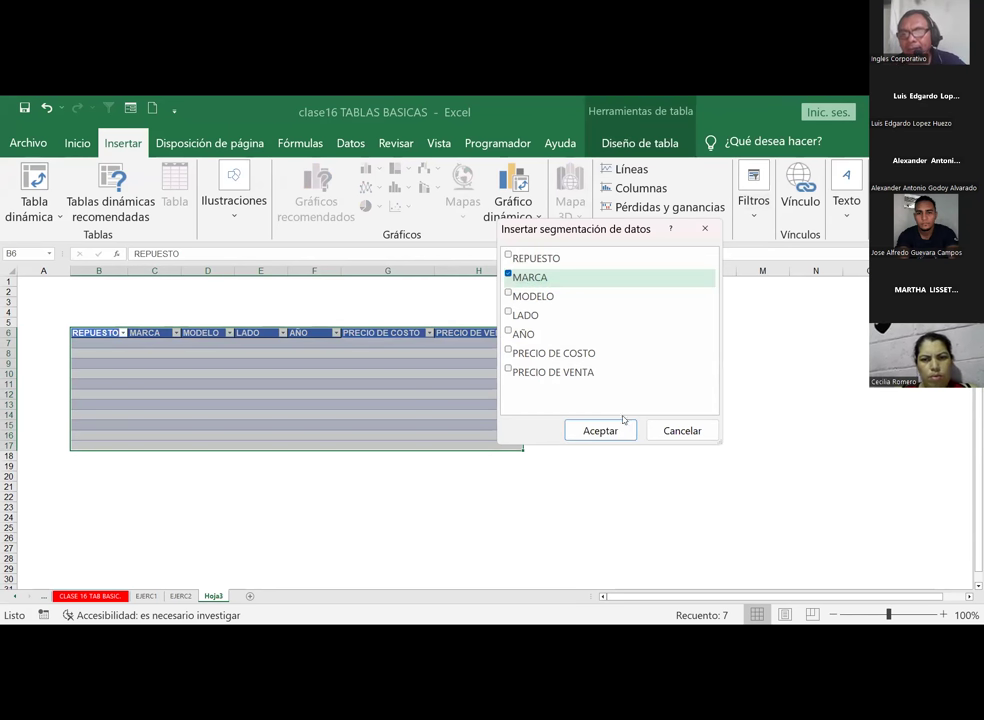
key("Return")
left_click_drag(495, 372, 604, 317)
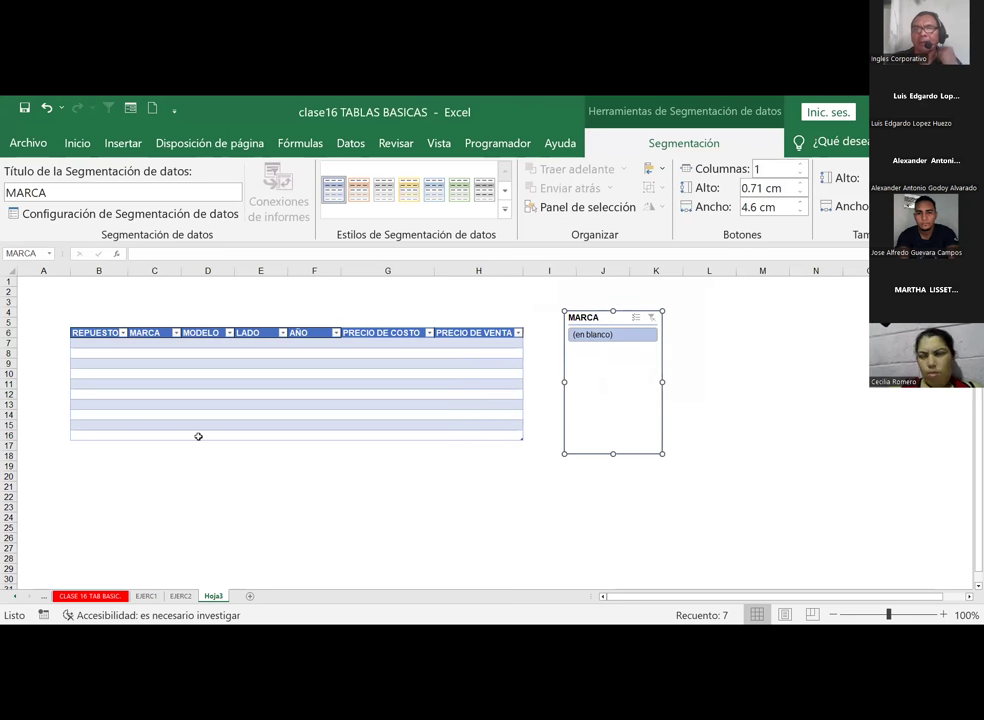
Enter TOYOTA in C7 and NISSAN in C8 under the MARCA header
left_click(142, 340)
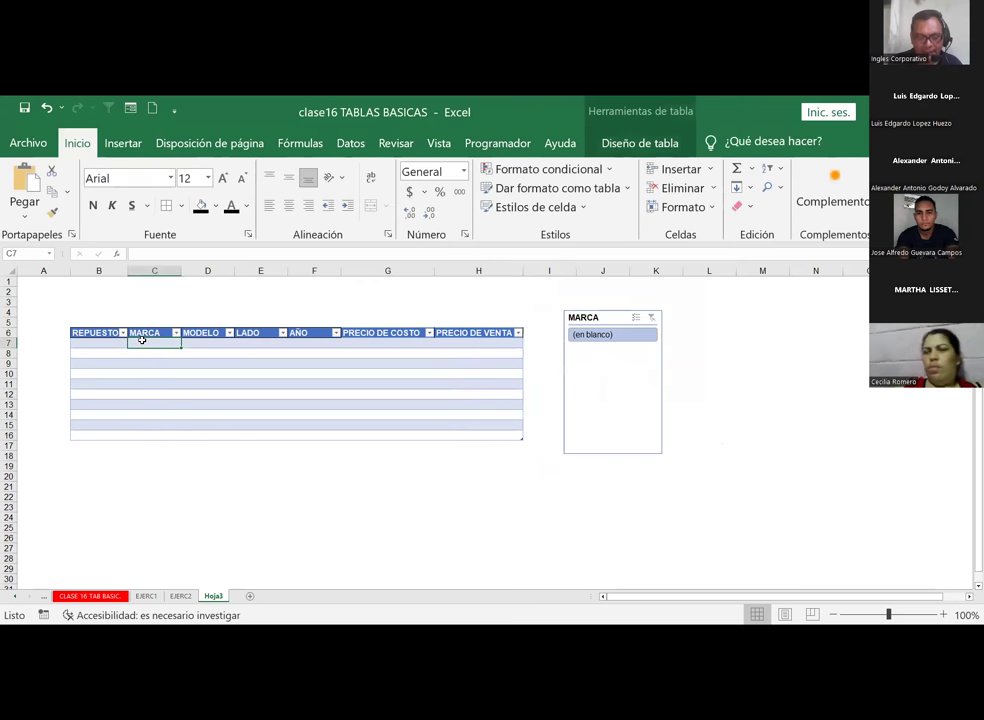
type("TOYOTA")
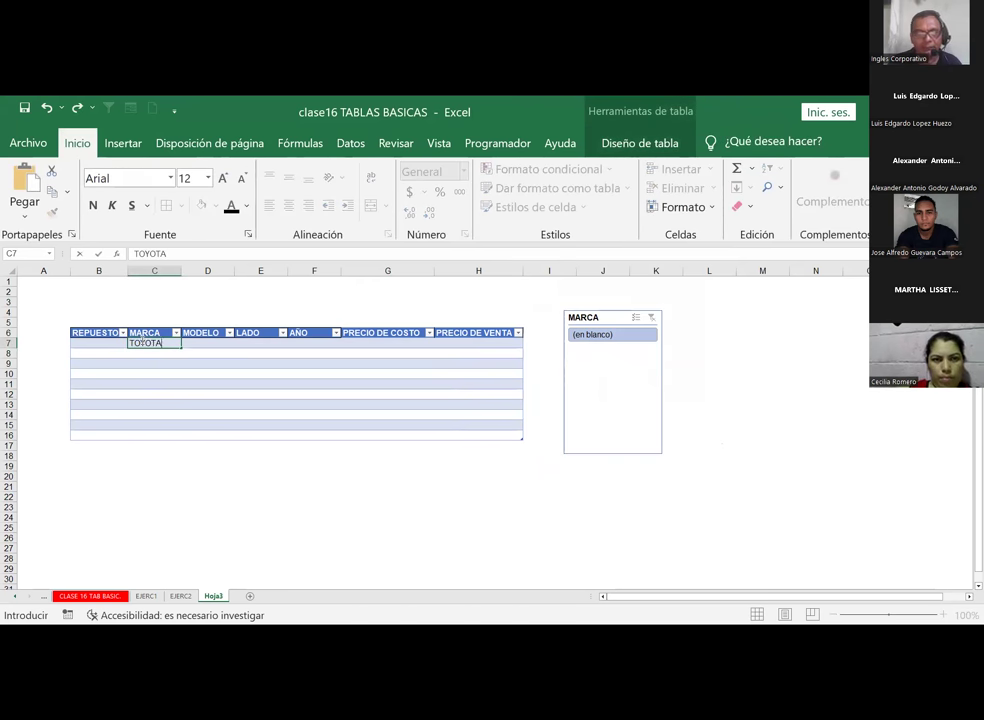
key("Return")
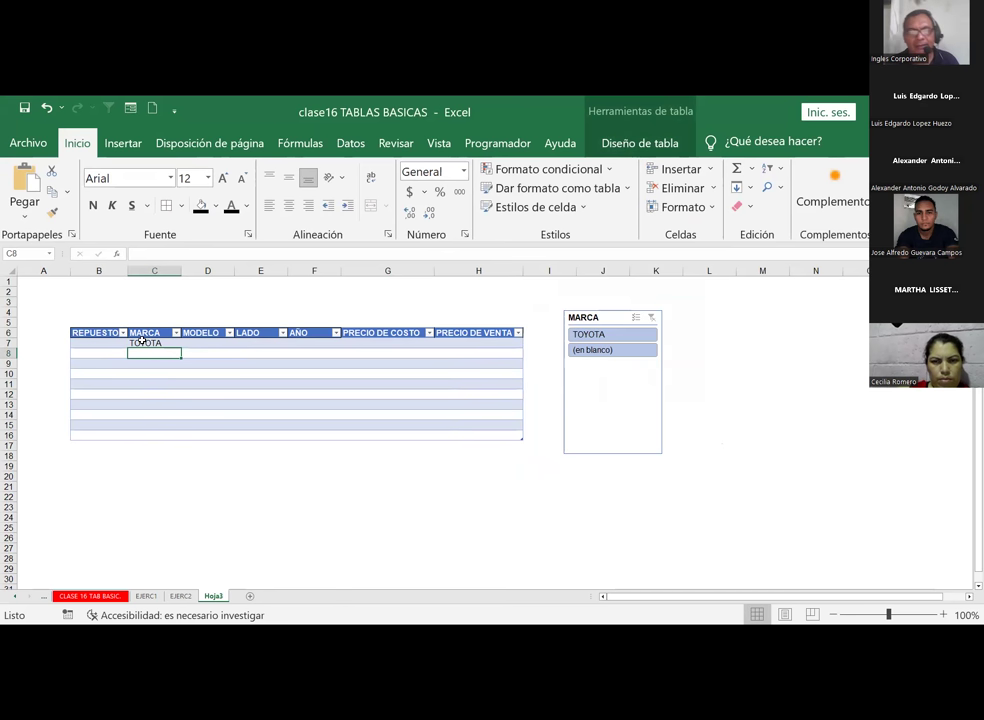
type("NISSAN")
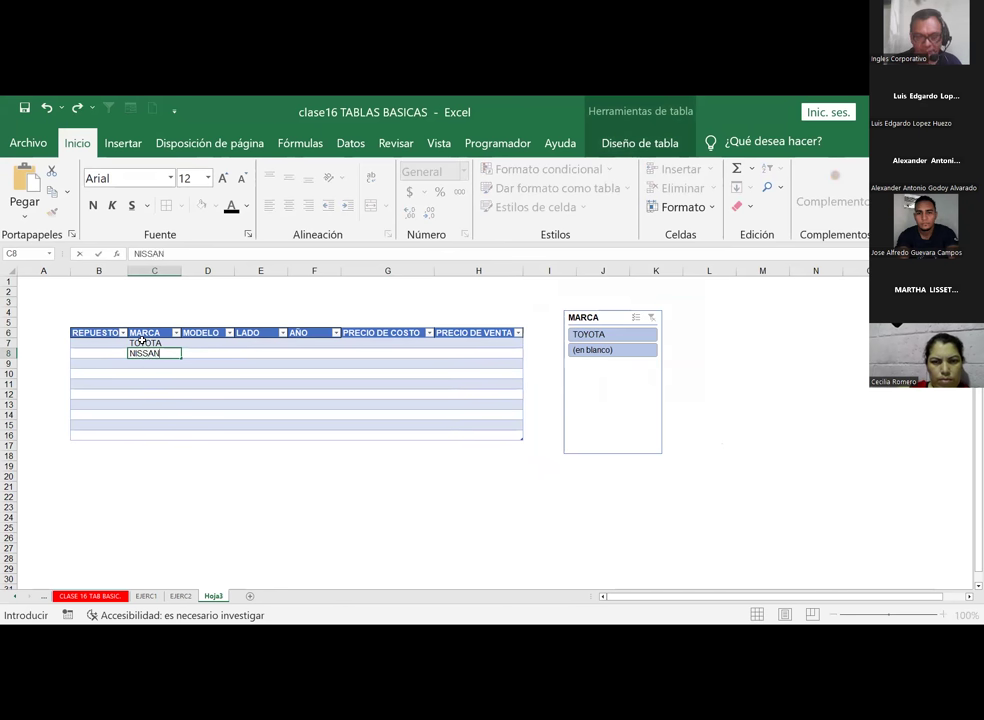
key("Return")
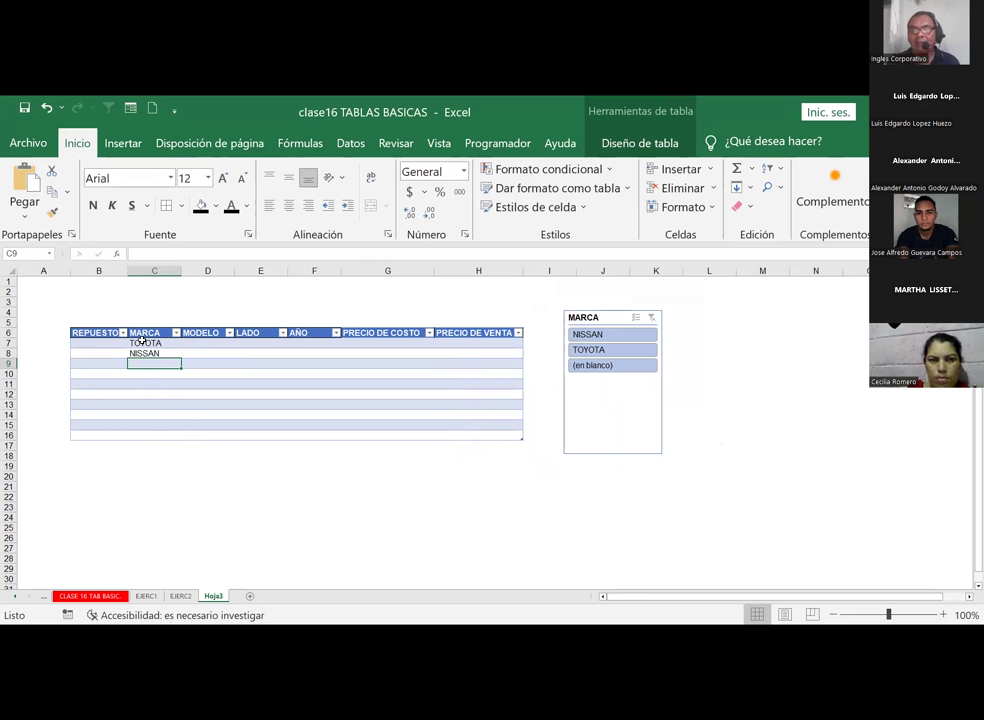
Filter the table to (en blanco) via the MARCA slicer, shorten the slicer, and select the REPUESTO column
left_click(654, 319)
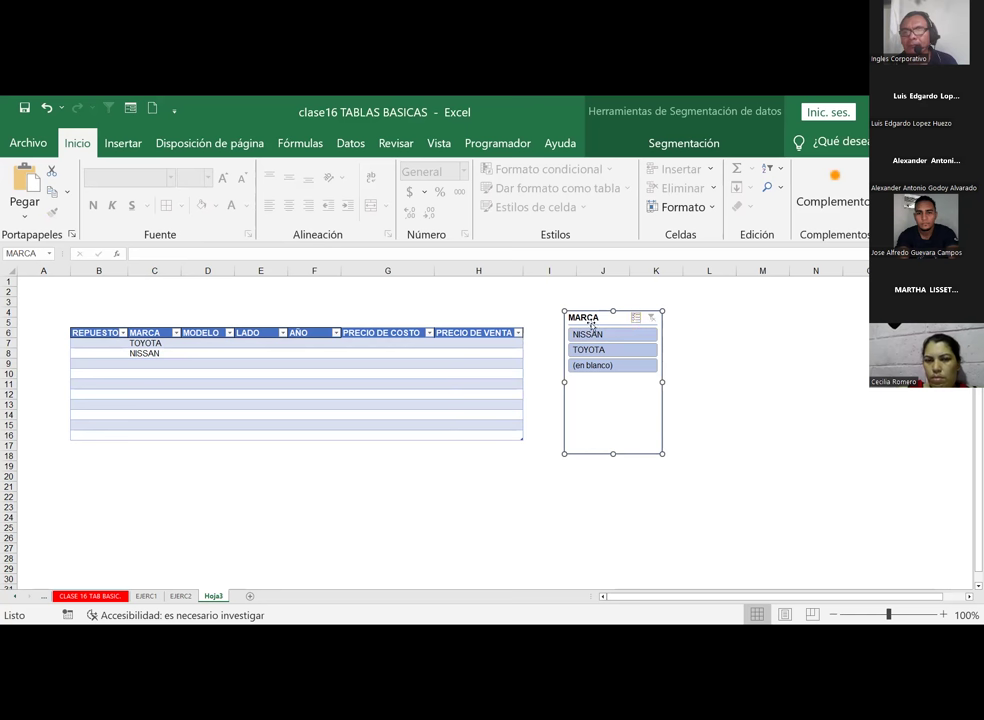
left_click(613, 367)
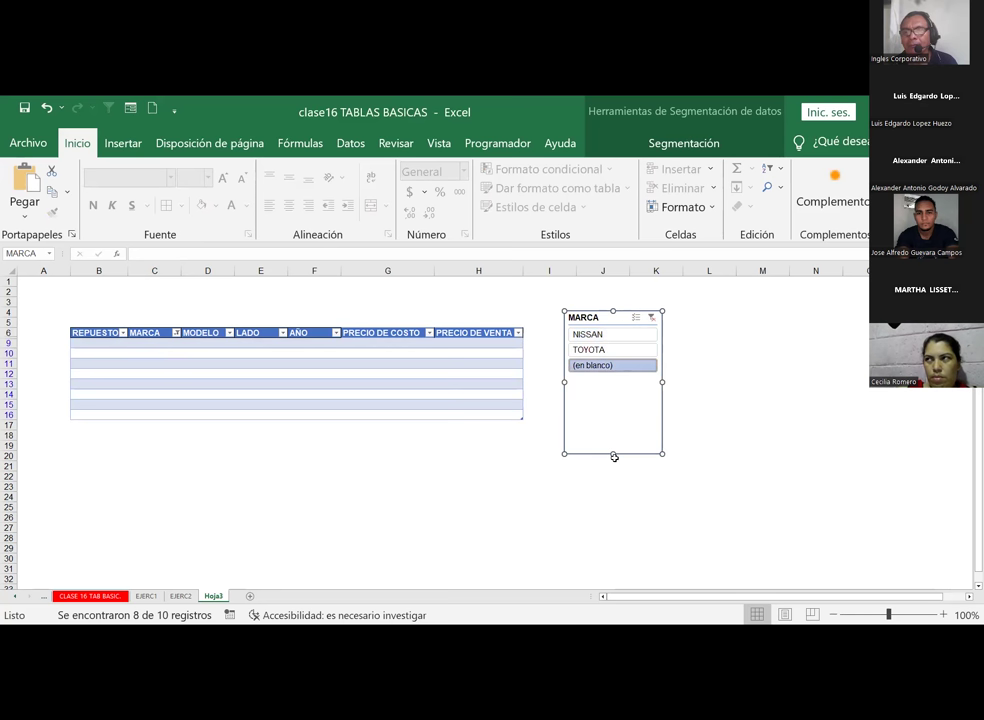
left_click(614, 458)
left_click(595, 406)
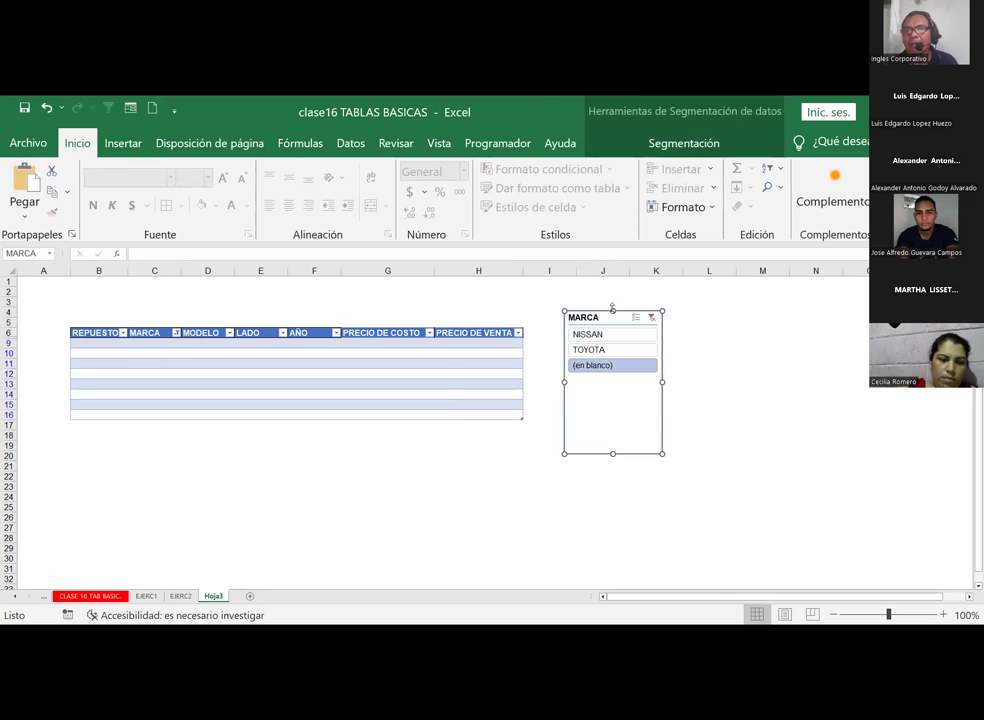
left_click_drag(613, 311, 608, 362)
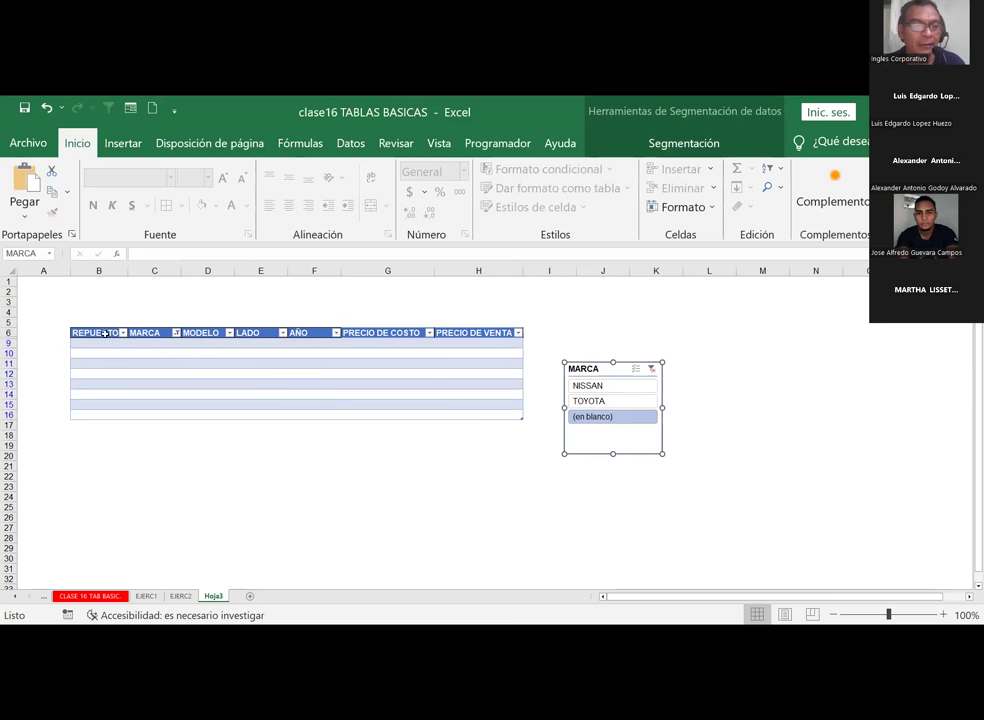
left_click_drag(105, 334, 96, 412)
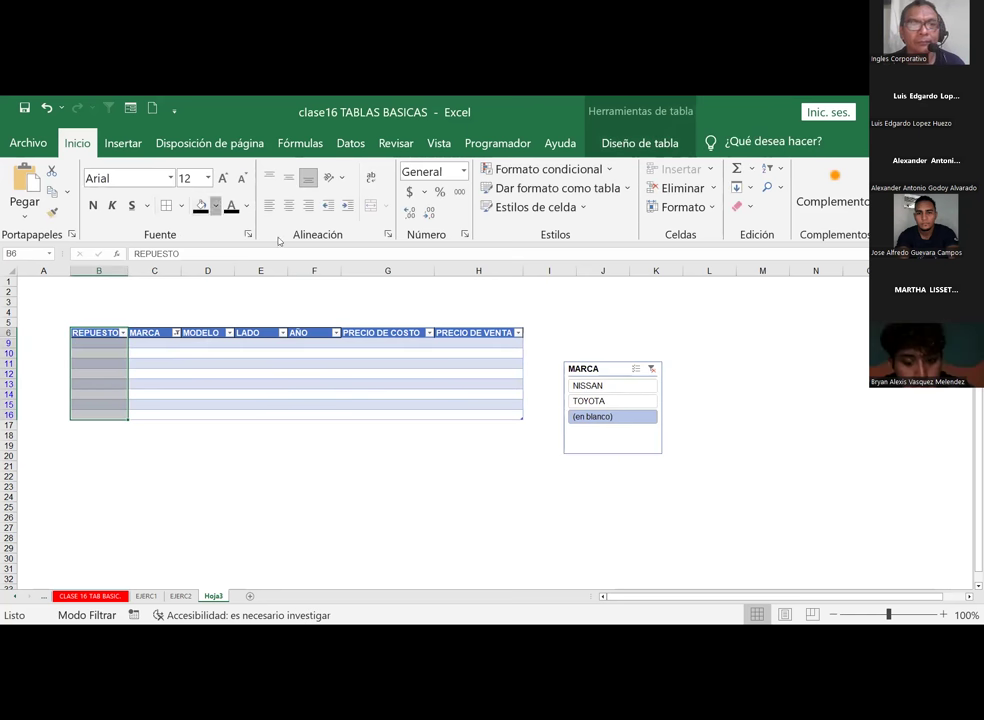
Fill column B dark grey, MARCA cells C9:C16 light orange and the MODELO cells orange
left_click(216, 206)
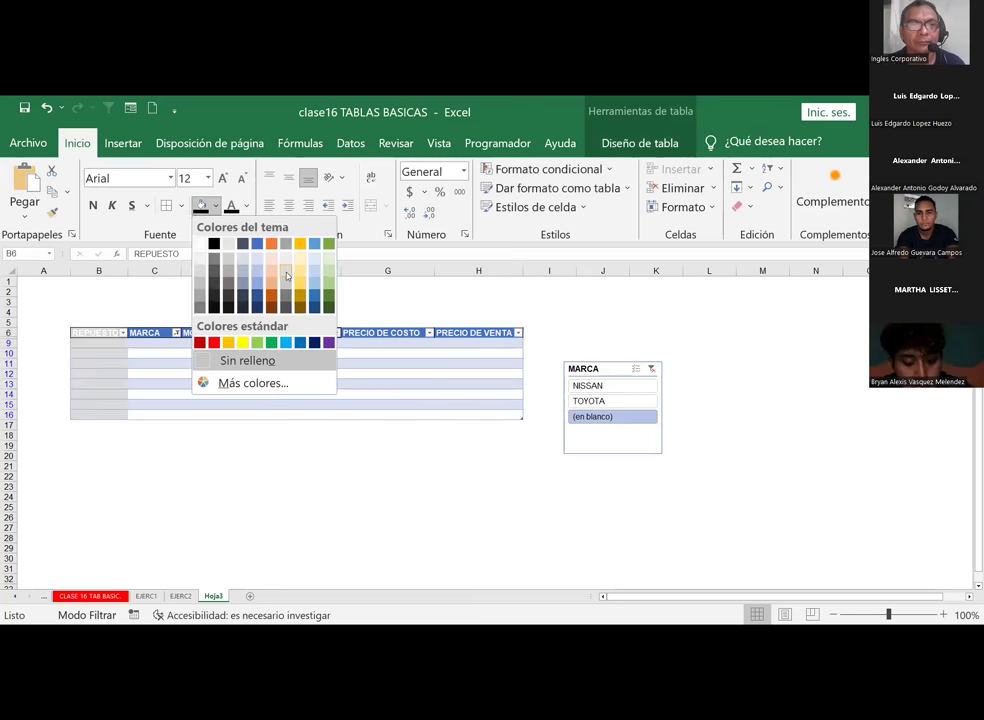
left_click(227, 287)
left_click_drag(154, 343, 148, 415)
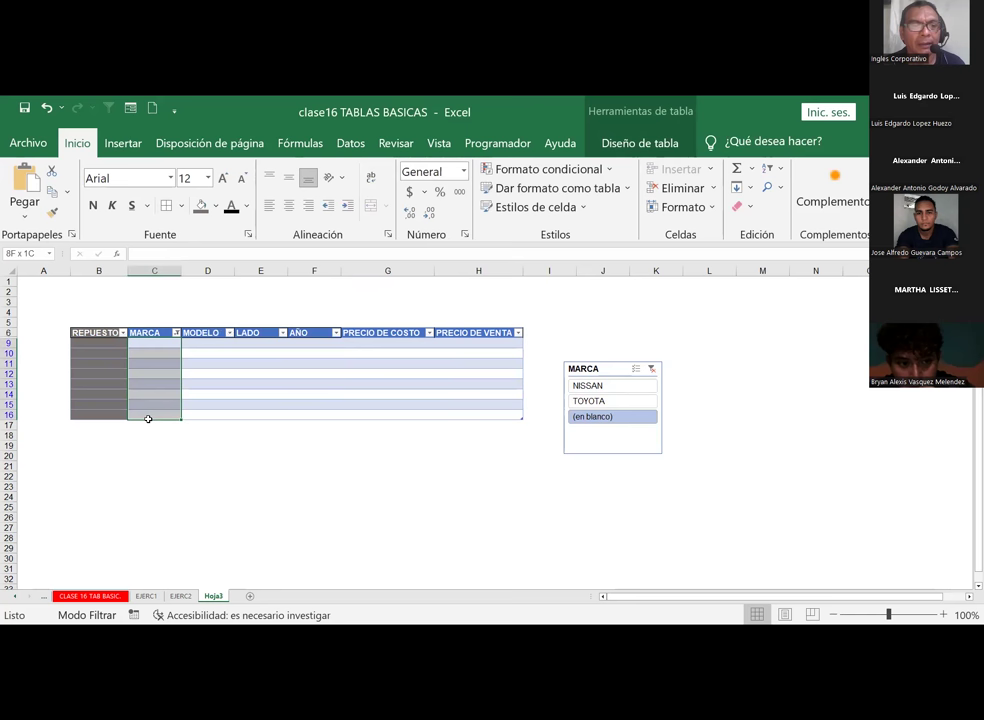
left_click(215, 205)
left_click(273, 258)
mouse_move(207, 343)
left_mouse_down()
mouse_move(203, 418)
mouse_move(204, 410)
left_mouse_up()
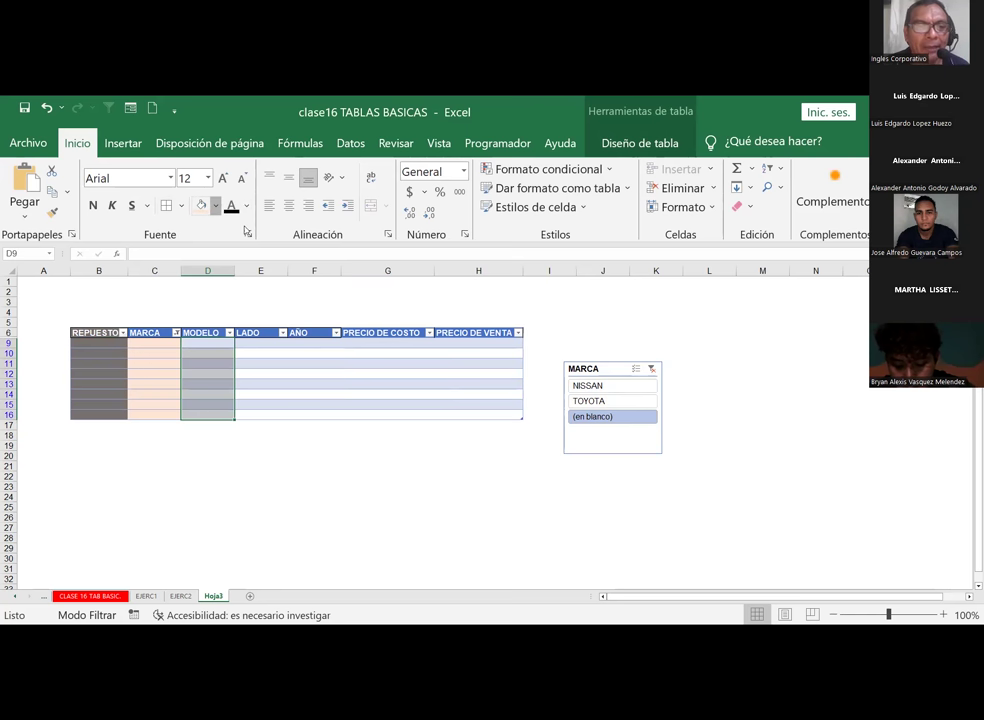
left_click(215, 205)
left_click(272, 286)
mouse_move(245, 353)
left_mouse_down()
mouse_move(415, 365)
mouse_move(496, 416)
left_mouse_up()
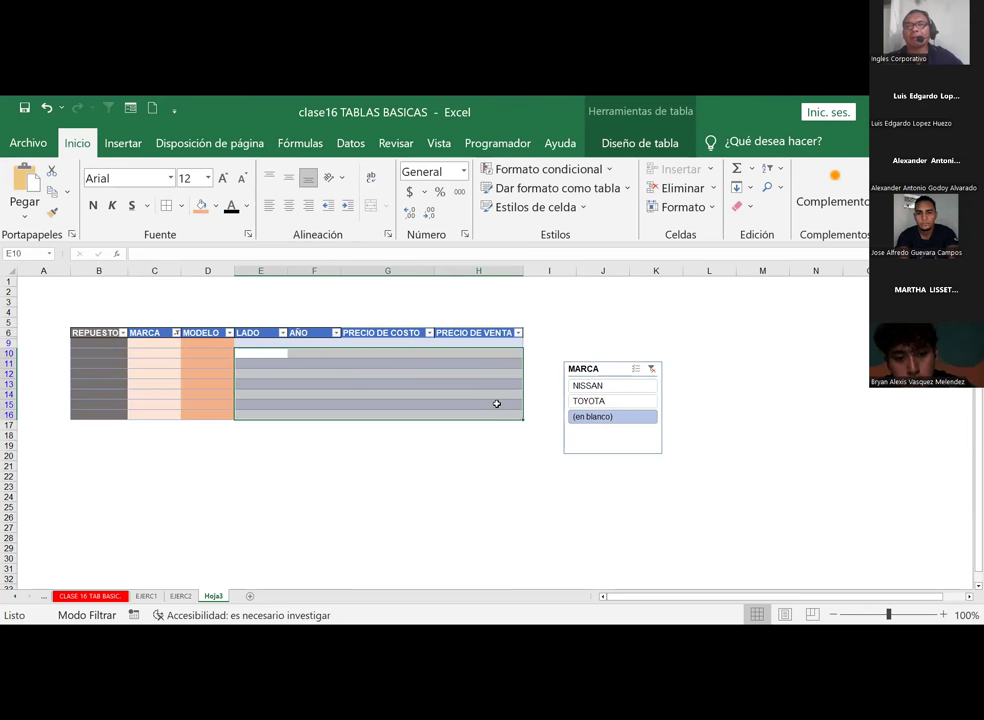
Apply the 40% - Énfasis2 style to columns E–H and 40% - Énfasis5 to cell L14
left_click(593, 206)
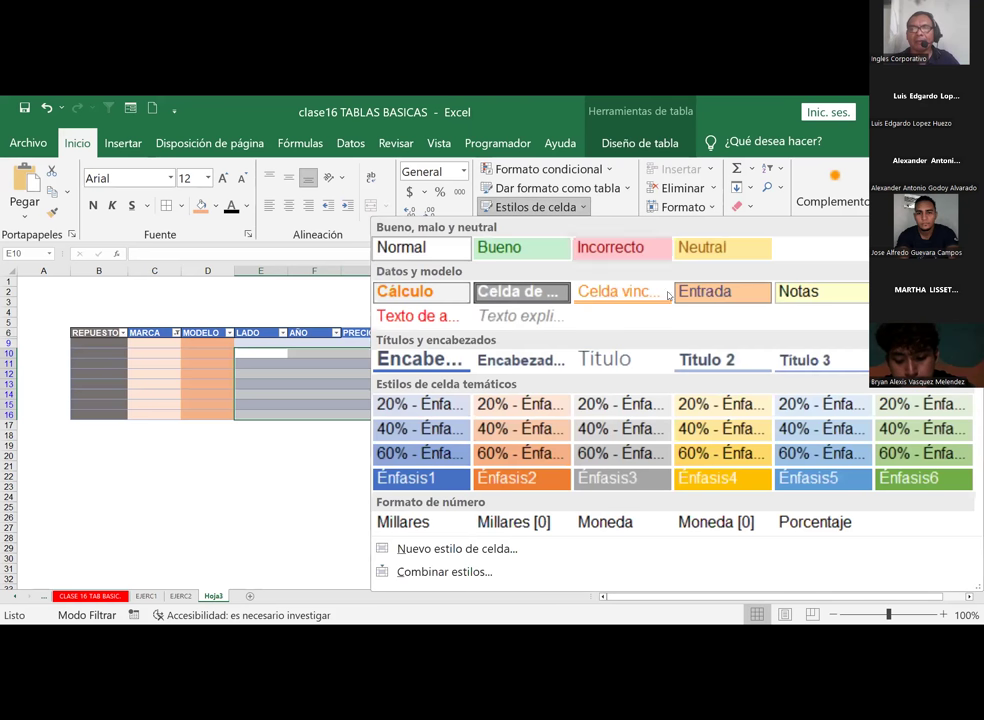
left_click(541, 436)
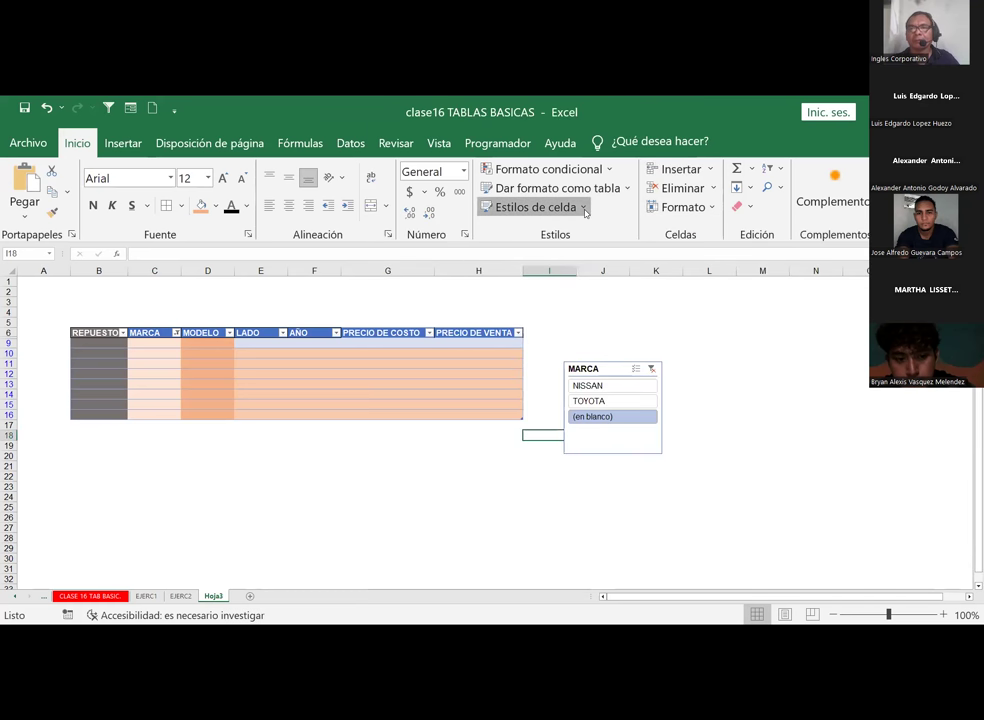
left_click(714, 395)
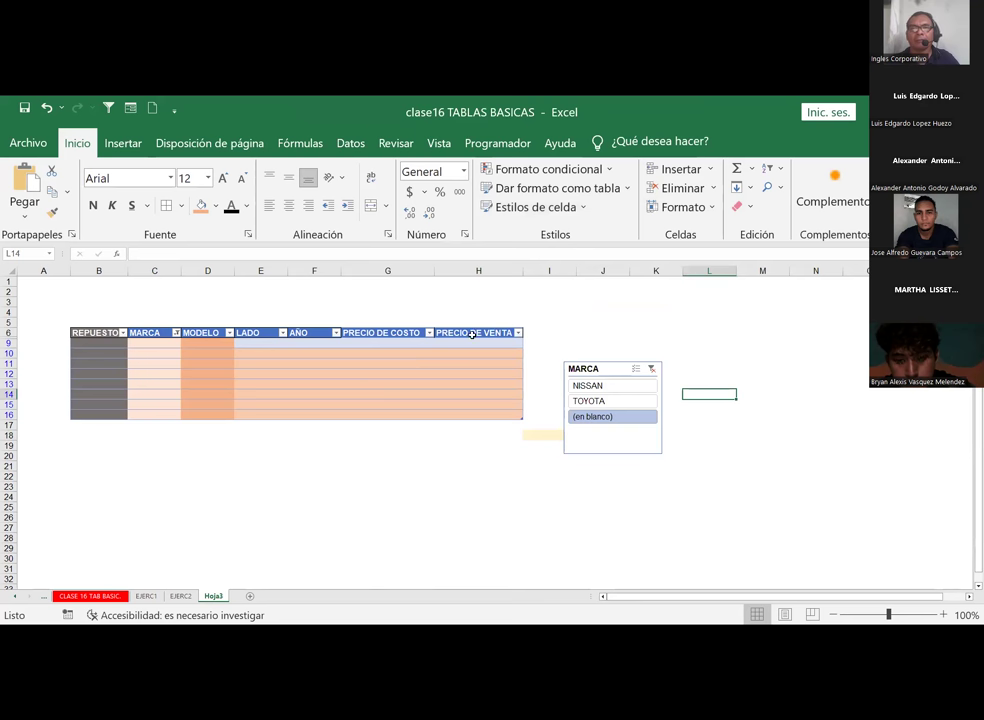
left_click(580, 211)
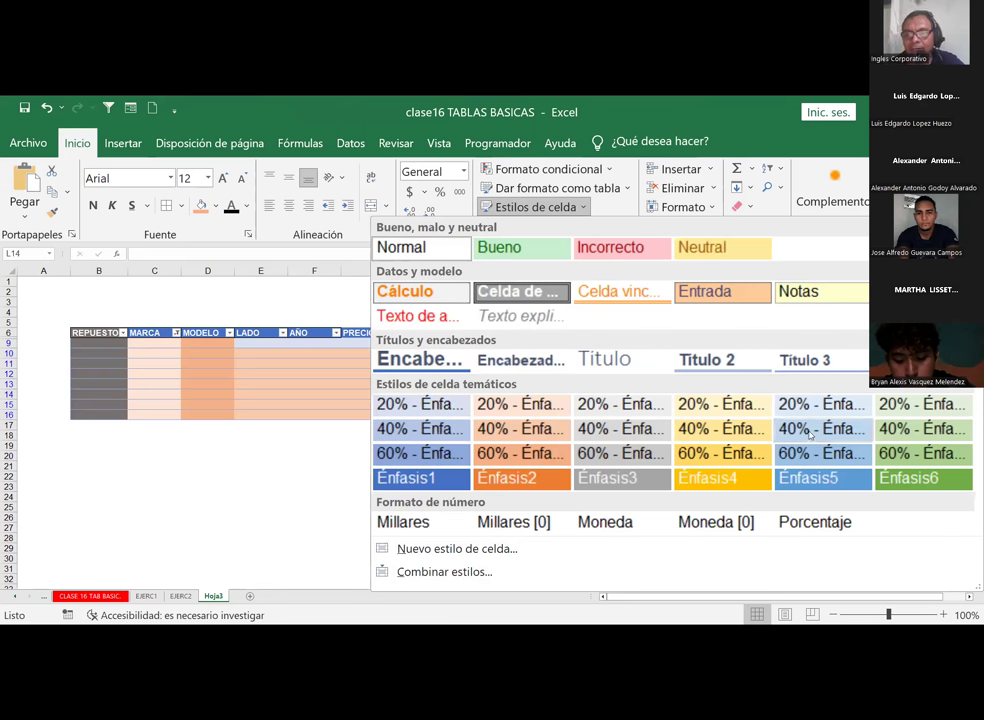
left_click(811, 432)
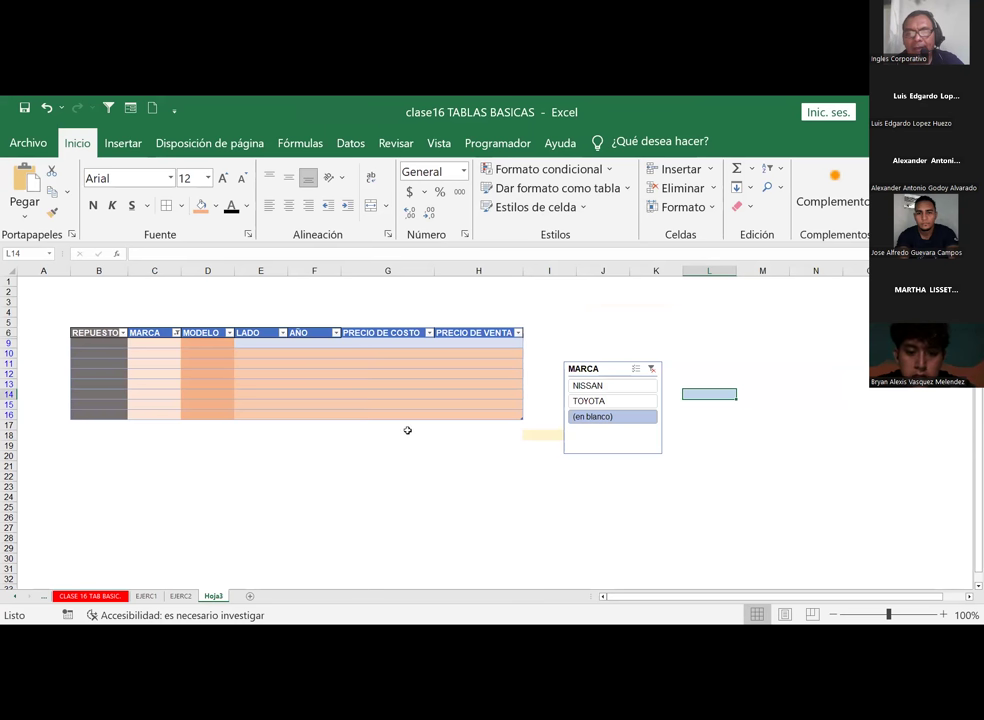
left_click(329, 472)
Reselect table cells and browse Estilos de celda without applying one, ending with G11:G12 selected
left_click_drag(148, 333, 150, 404)
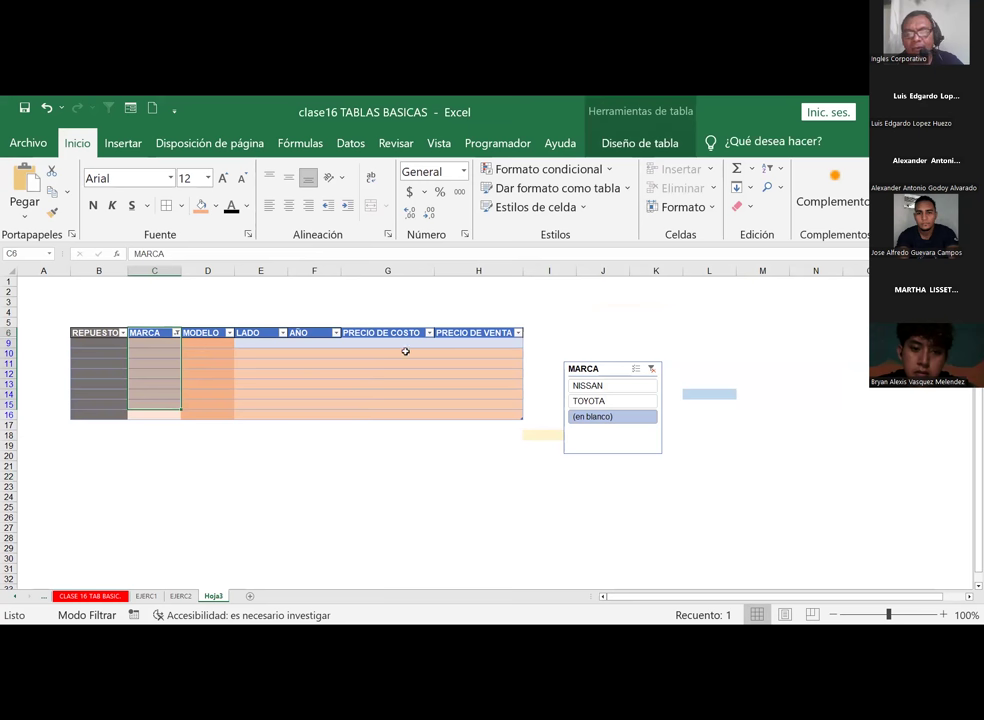
left_click(376, 332)
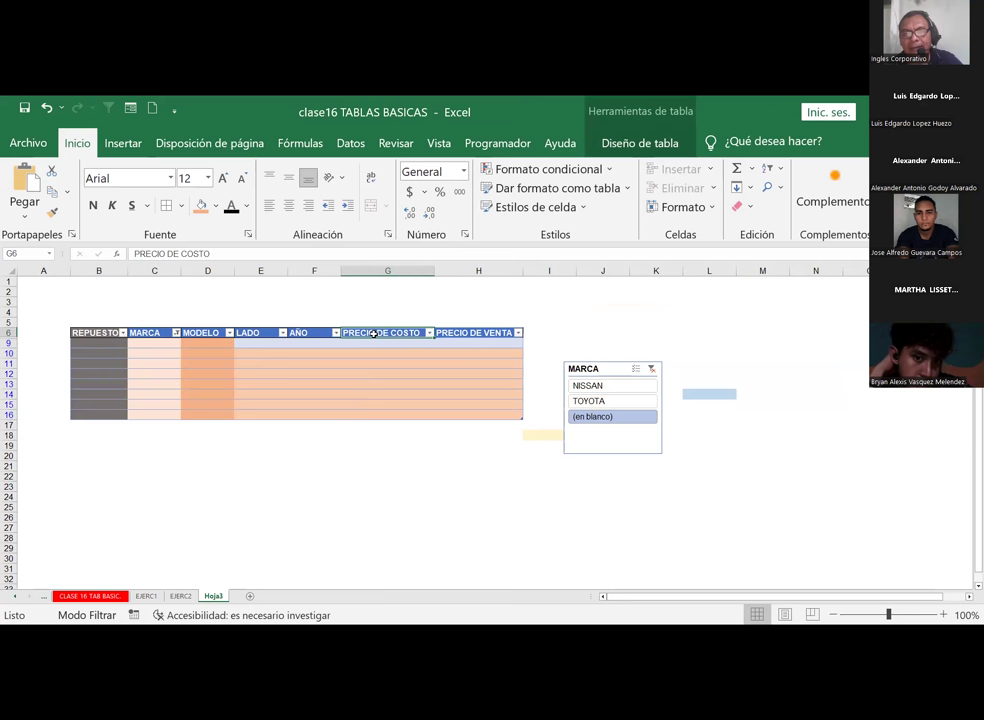
left_click(584, 208)
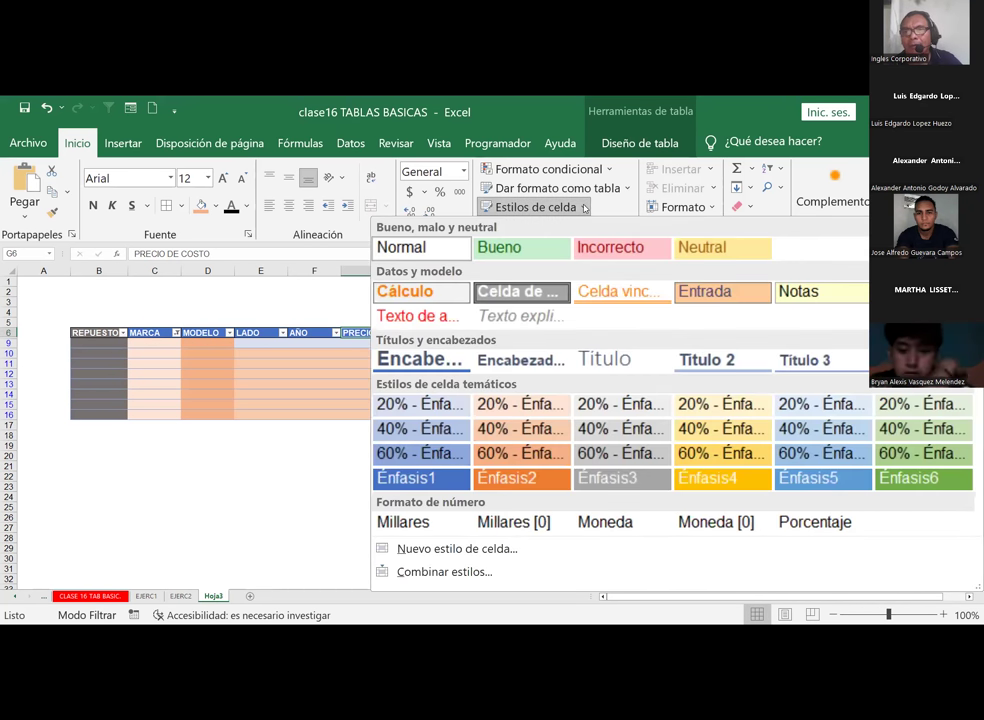
left_click(584, 208)
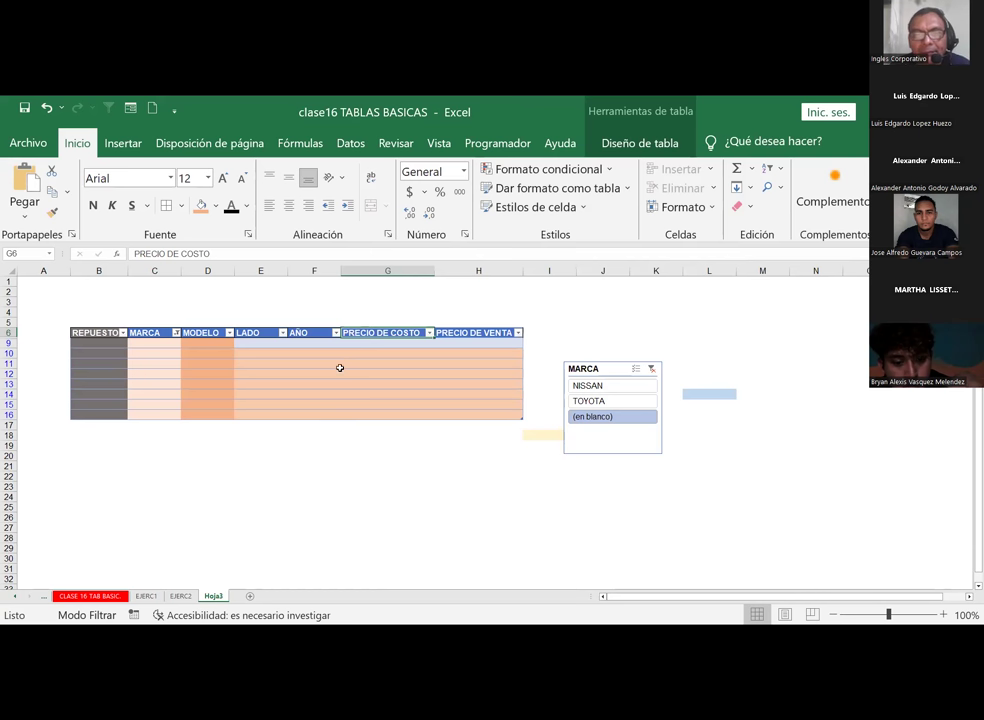
left_click_drag(340, 368, 351, 366)
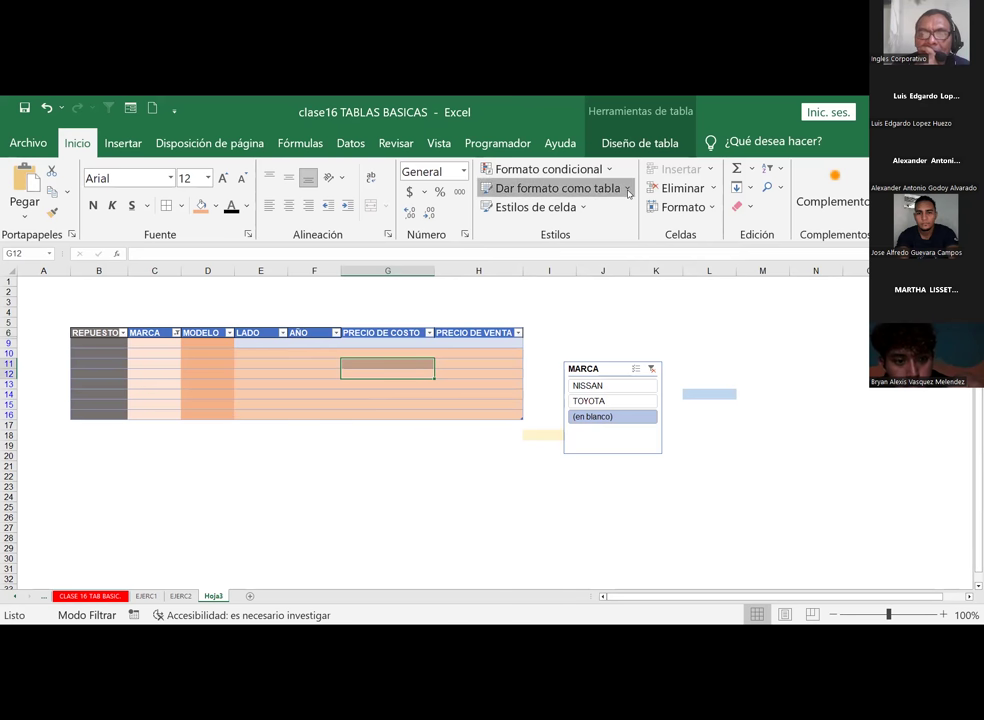
Apply a medium orange table style and give G11:G12 the Entrada cell style
left_click(628, 190)
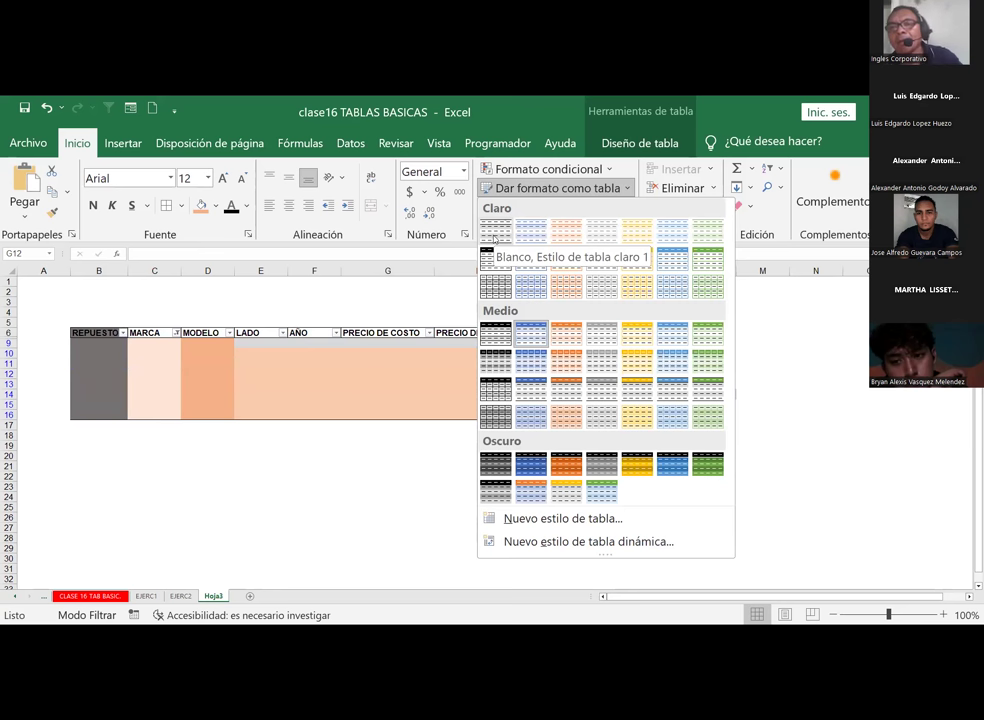
left_click(570, 366)
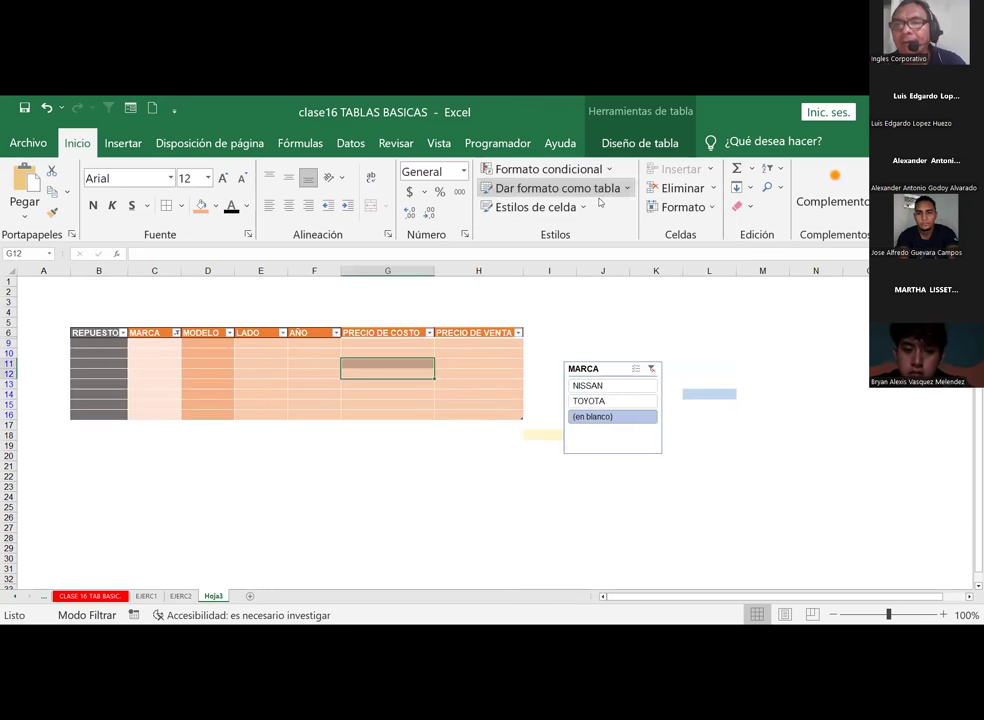
left_click(584, 208)
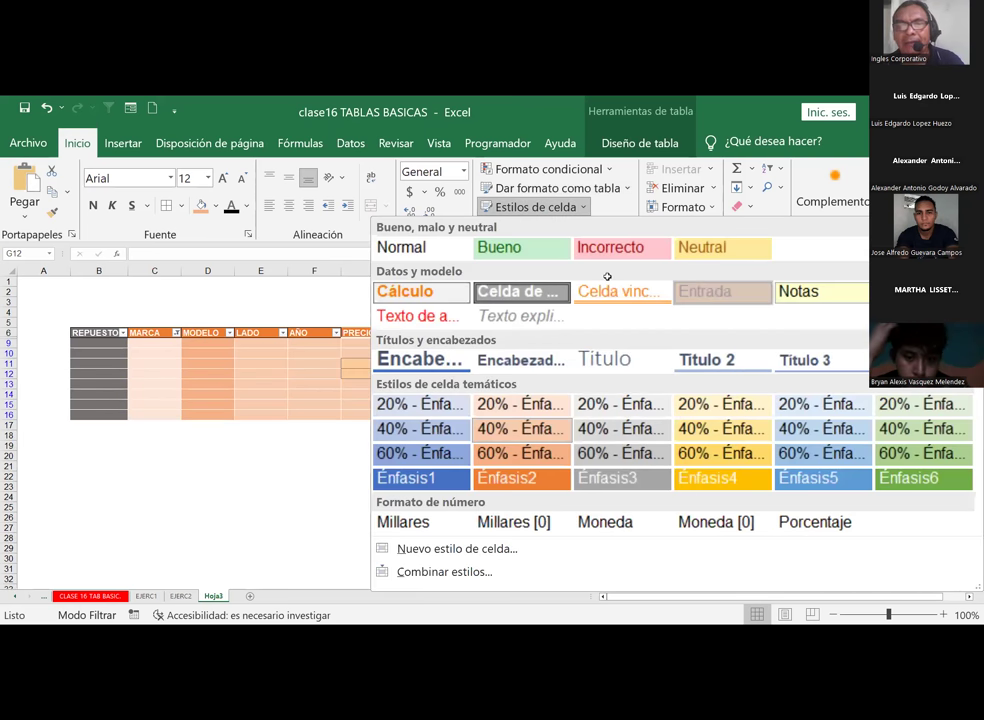
left_click(713, 296)
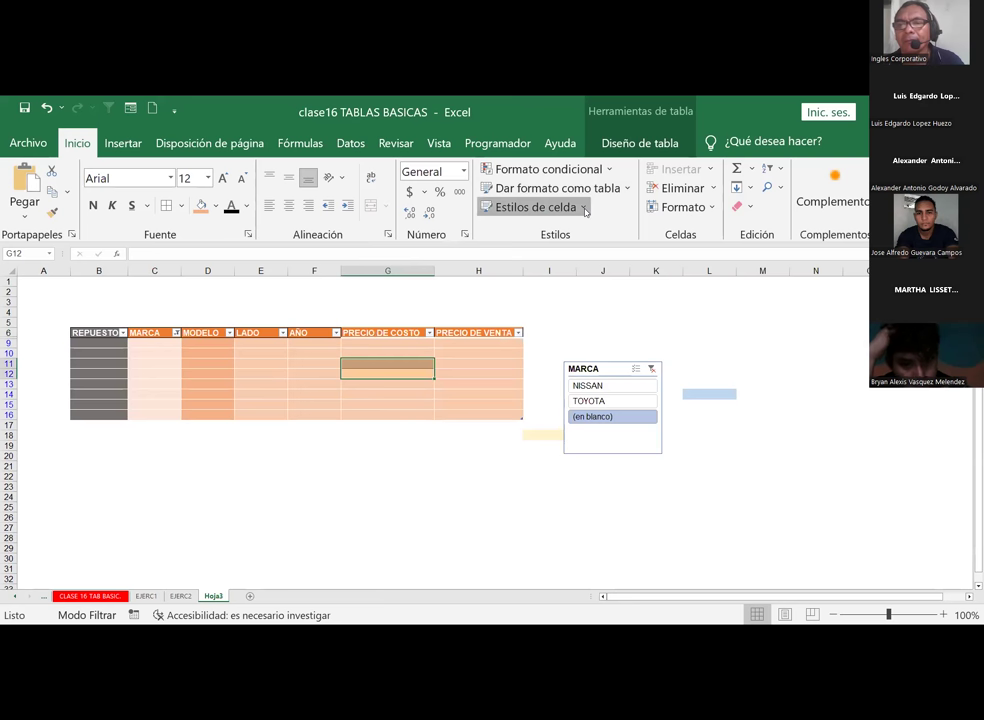
Reopen and close Estilos de celda unused, then select the table body B9:H16 and cell E13
left_click(584, 208)
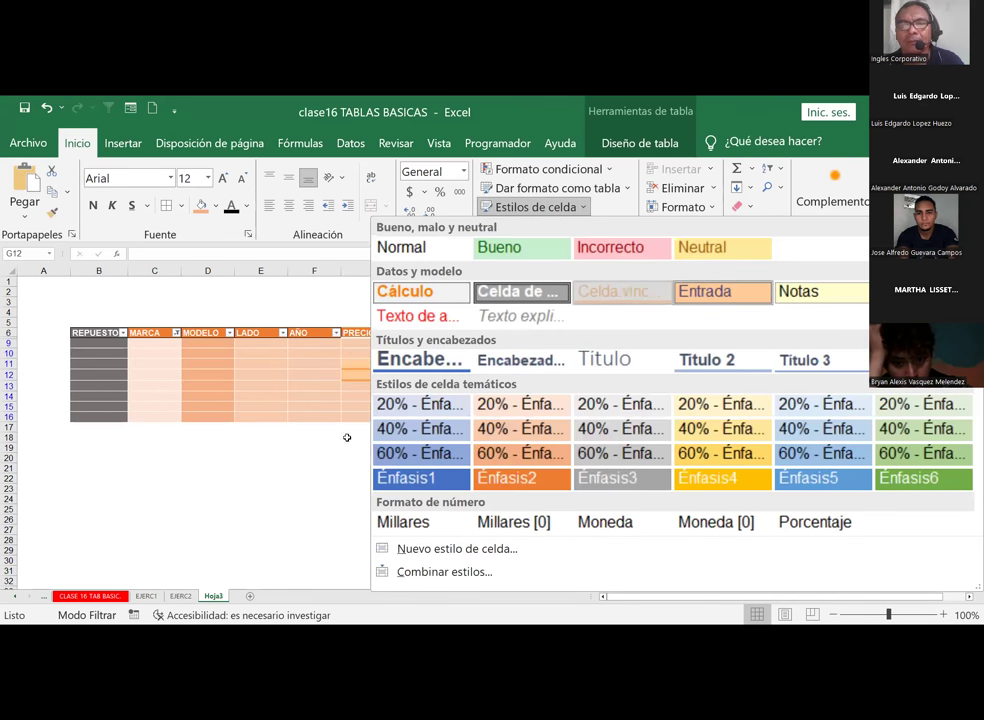
left_click(345, 437)
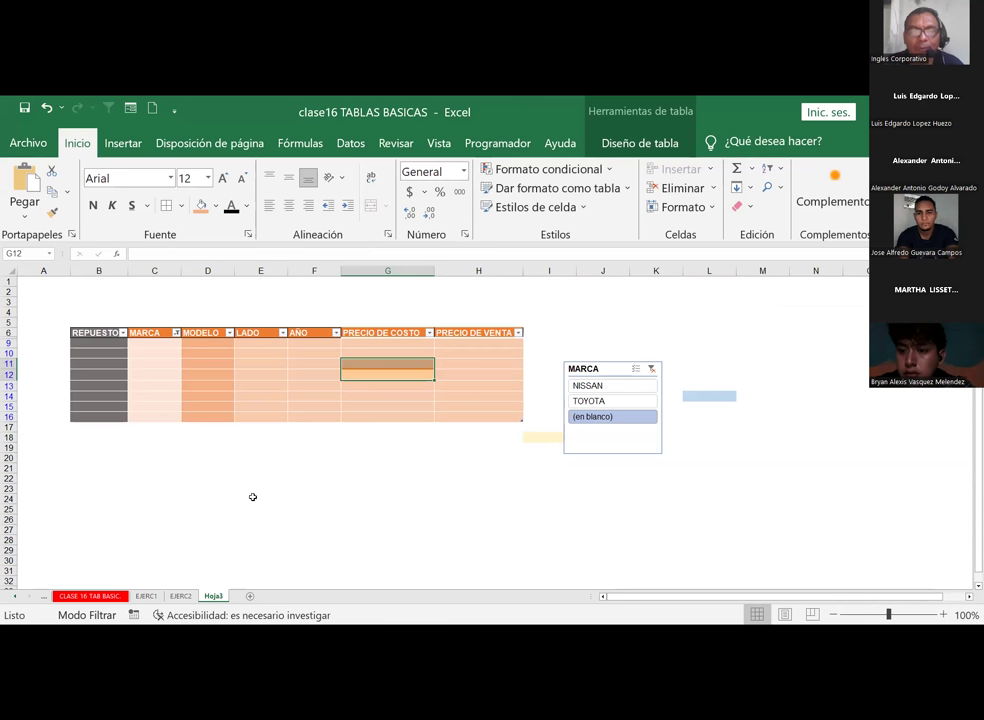
left_click_drag(262, 509, 288, 509)
left_click_drag(83, 345, 457, 418)
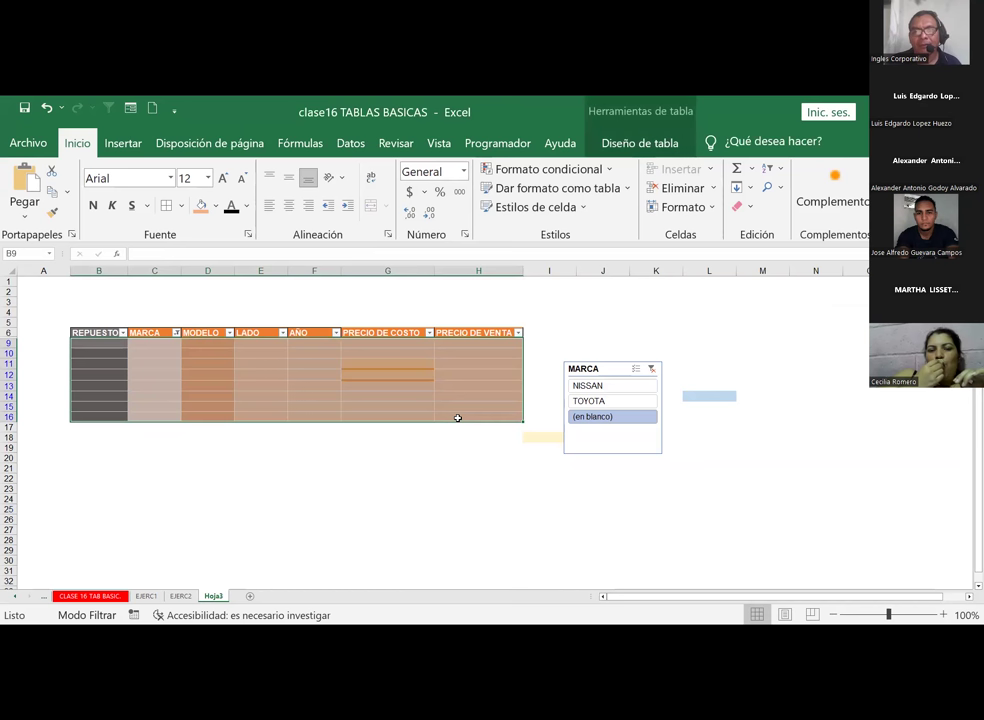
left_click(248, 385)
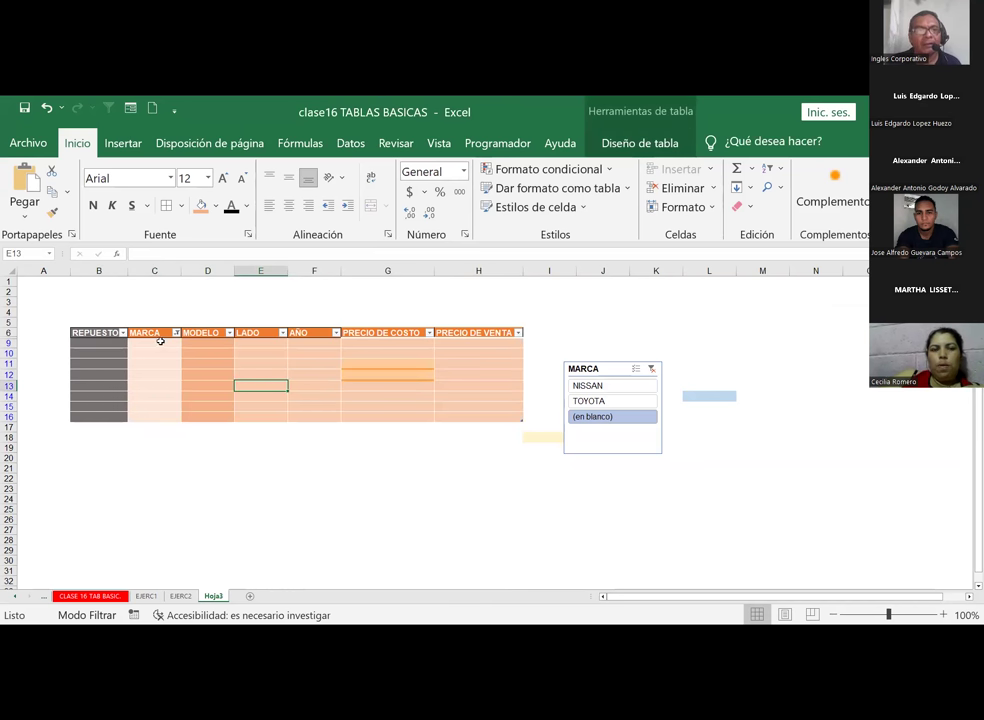
Enter 567 in cost-price cell G9, then browse cell styles without applying one
left_click(381, 342)
type("567")
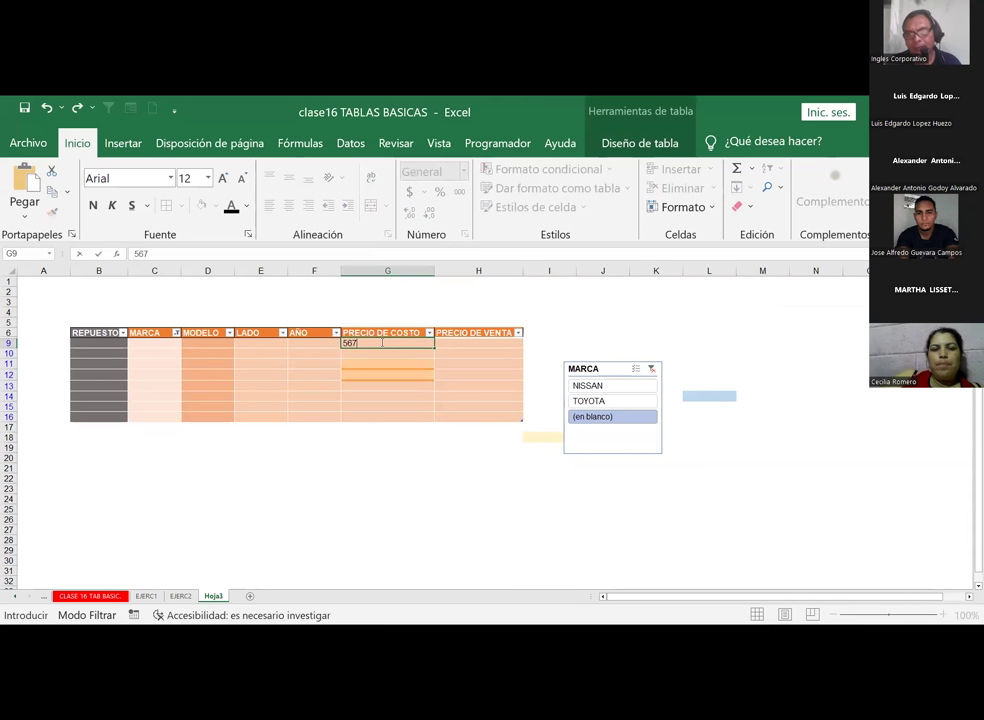
key("Return")
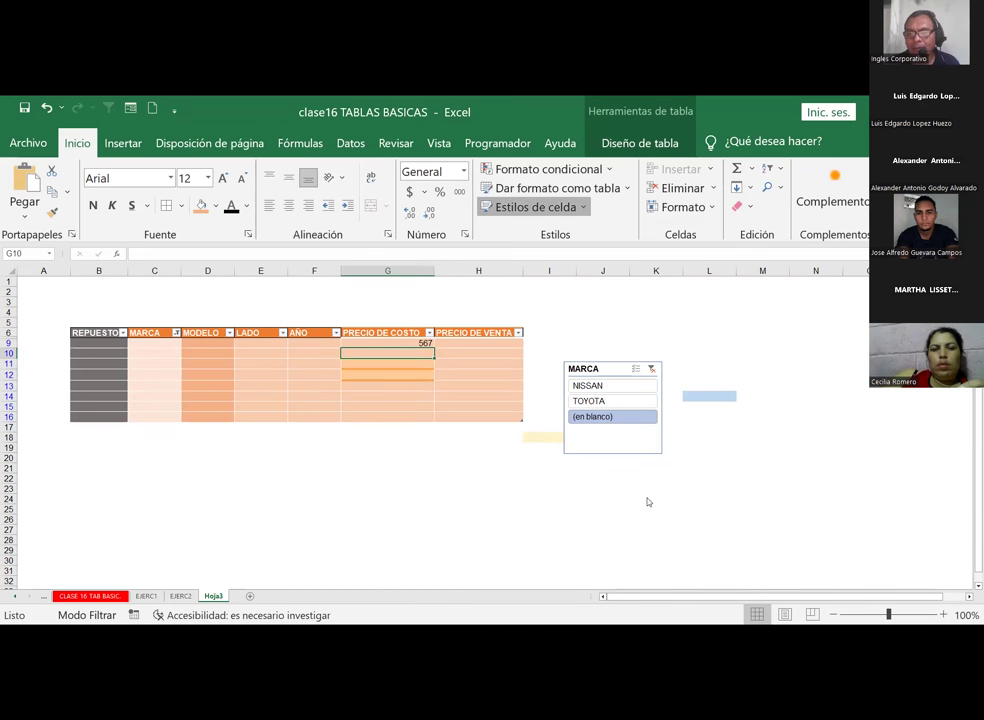
left_click(535, 207)
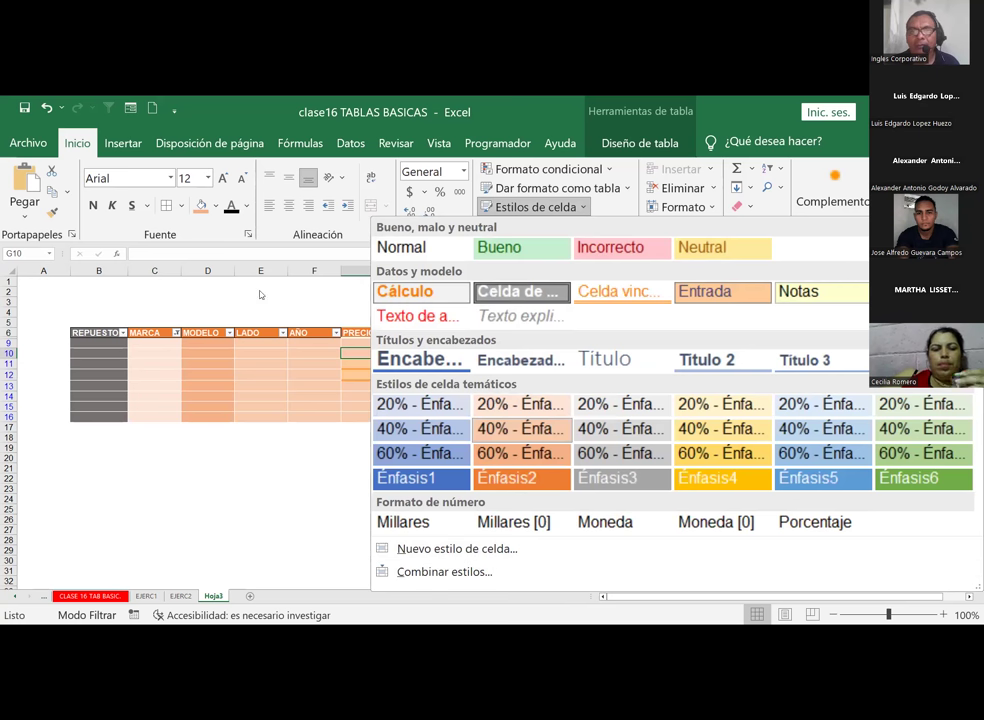
left_click(284, 489)
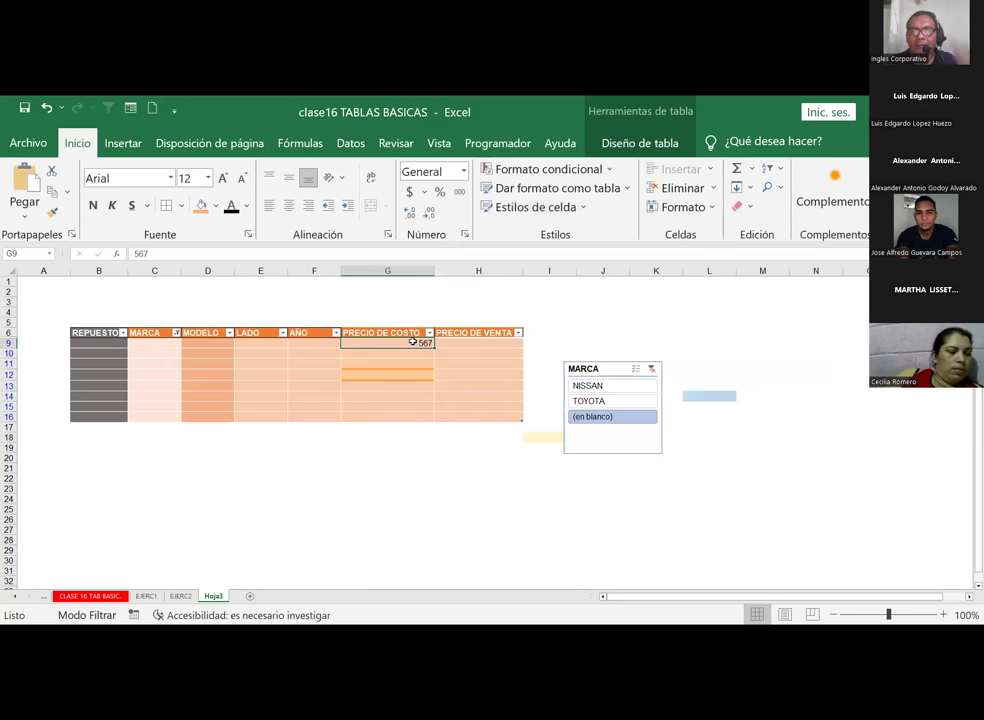
left_click(456, 352)
Select the parts table B6:H16 with its headers and show the Insertar ribbon's features
left_click_drag(132, 345, 205, 312)
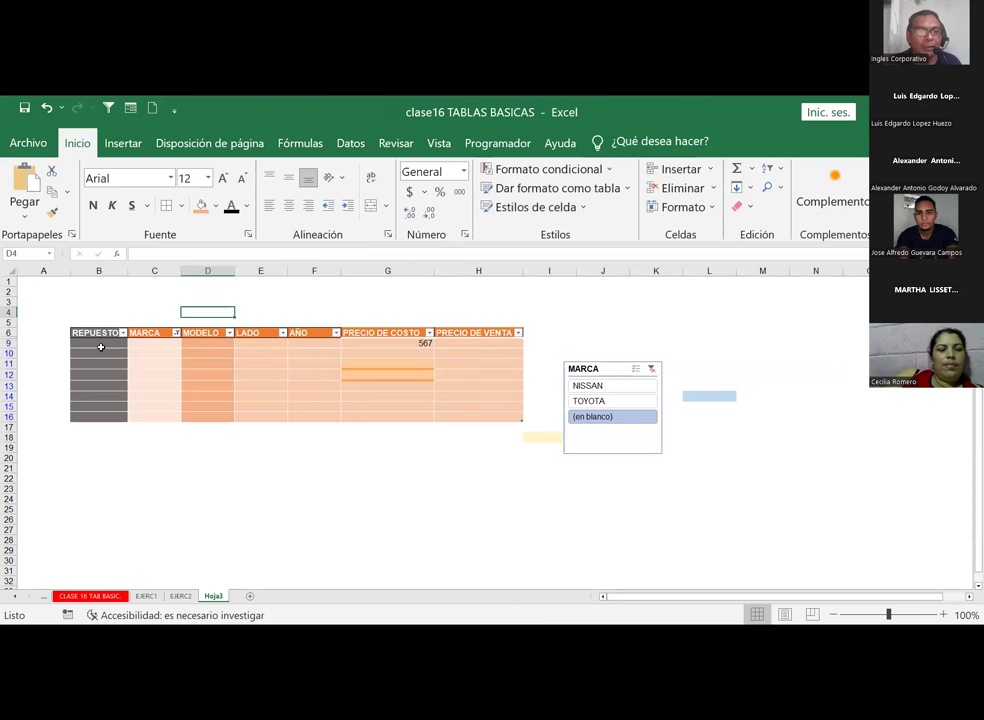
left_click_drag(88, 333, 549, 333)
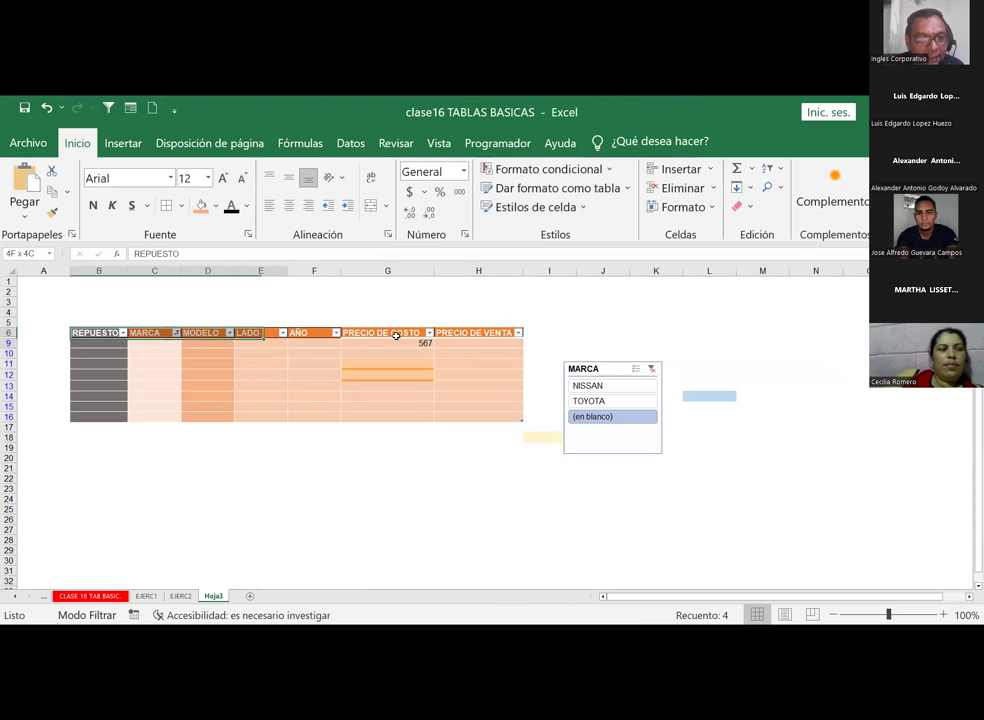
left_click(507, 358)
left_click_drag(101, 345, 125, 411)
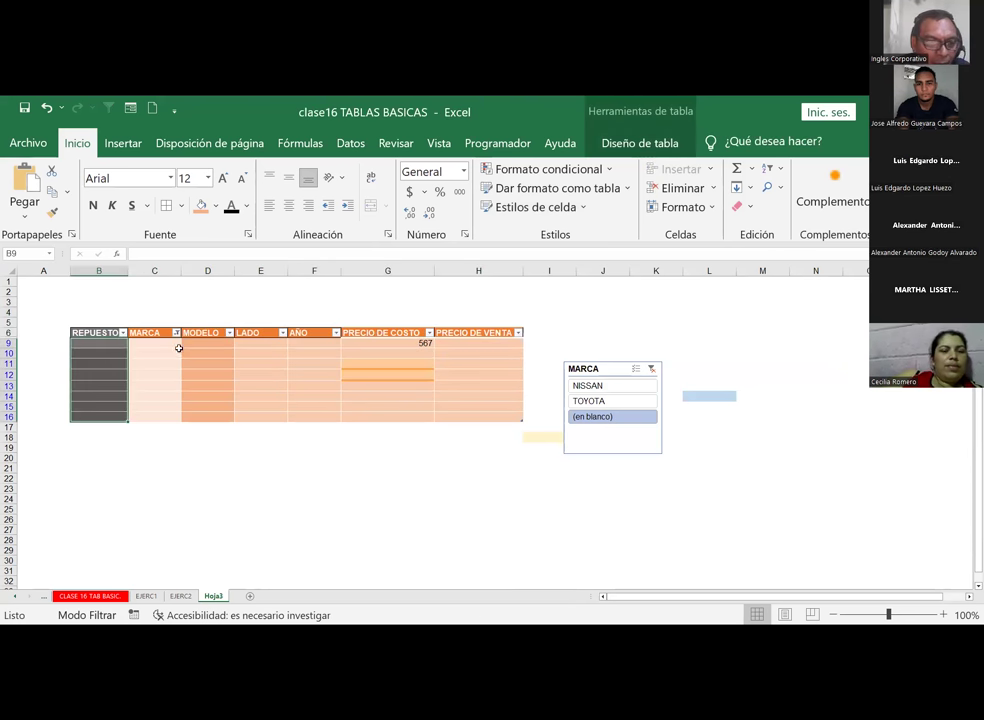
left_click_drag(165, 342, 165, 411)
left_click_drag(207, 342, 210, 425)
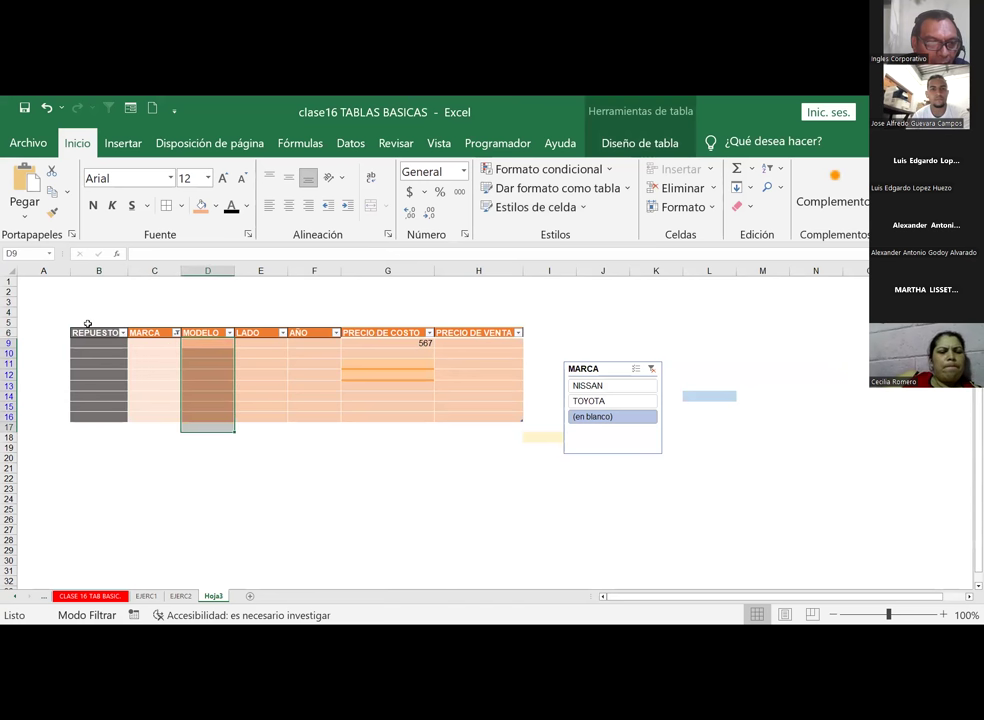
mouse_move(86, 331)
left_mouse_down()
mouse_move(508, 409)
mouse_move(510, 419)
left_mouse_up()
left_click(123, 143)
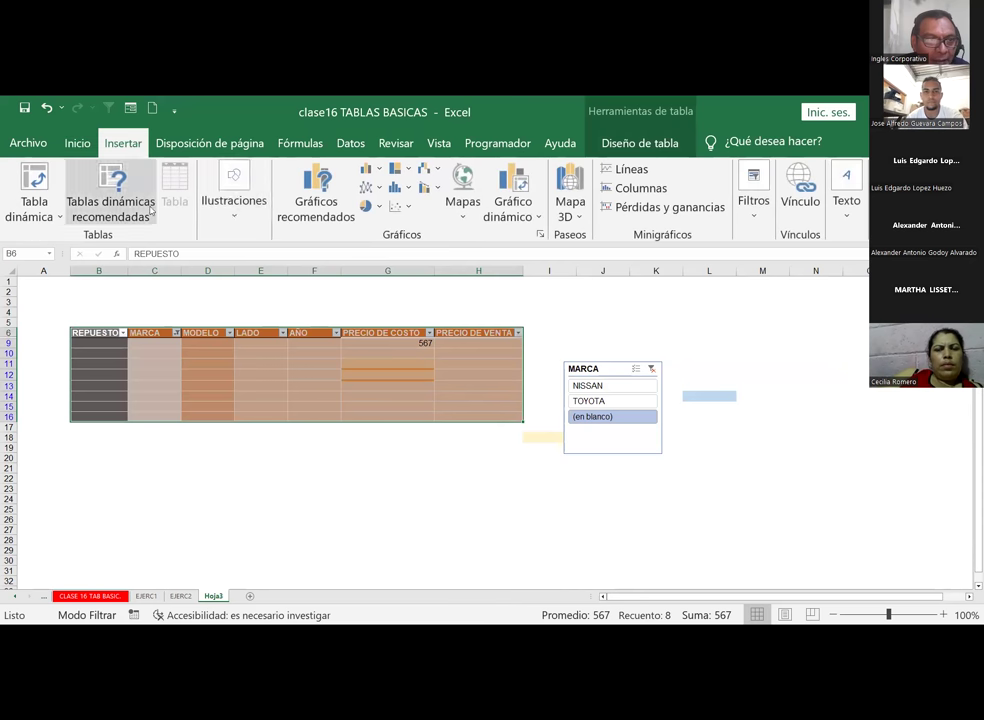
left_click(314, 488)
left_click_drag(100, 332, 506, 415)
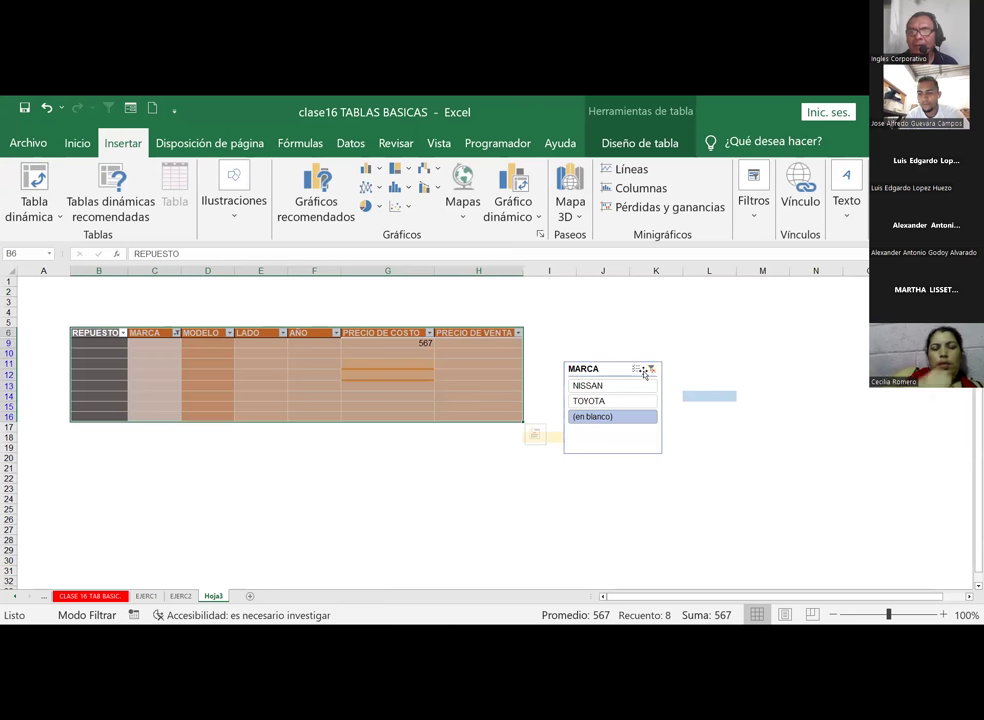
Clear the MARCA slicer filter, try NISSAN and TOYOTA alone, then show both brands
left_click(652, 370)
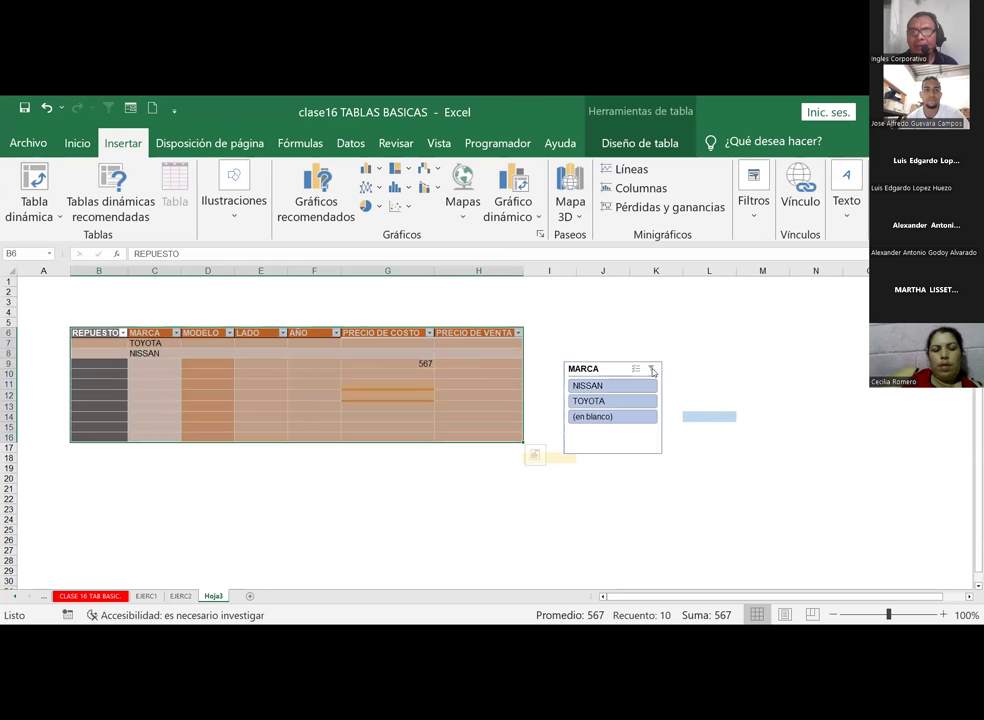
left_click(652, 370)
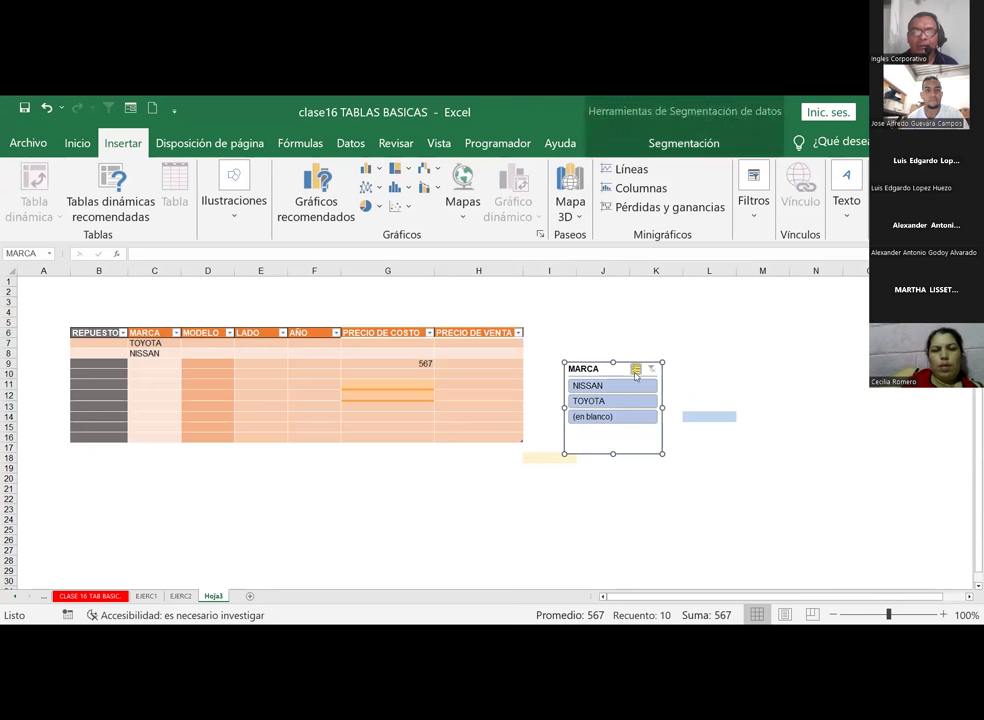
left_click(595, 400)
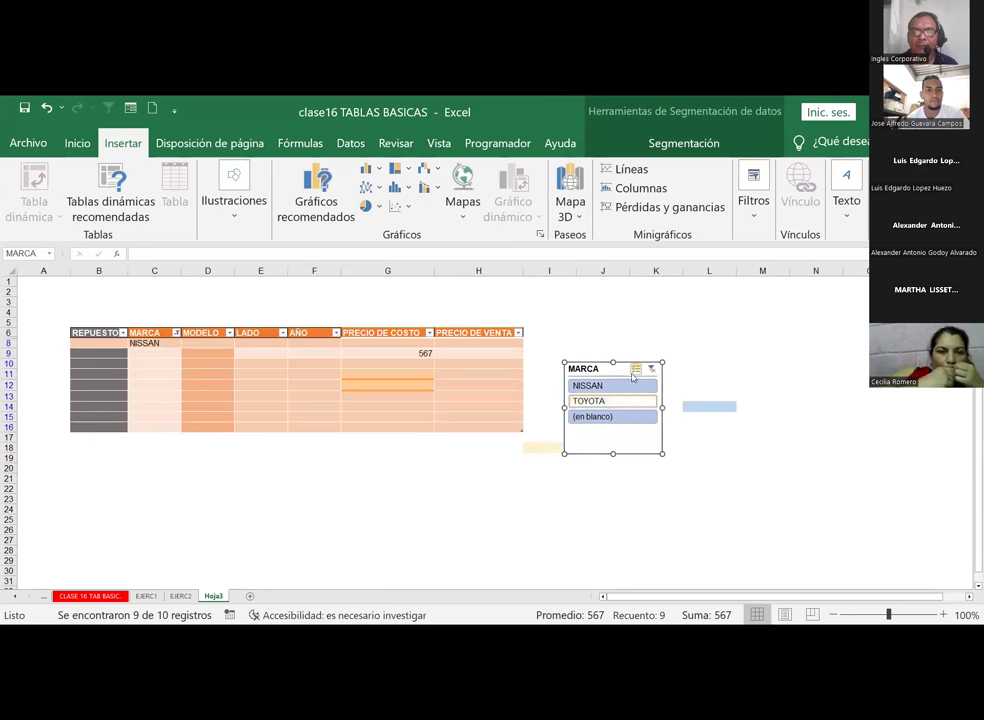
left_click(585, 385)
left_click(590, 400)
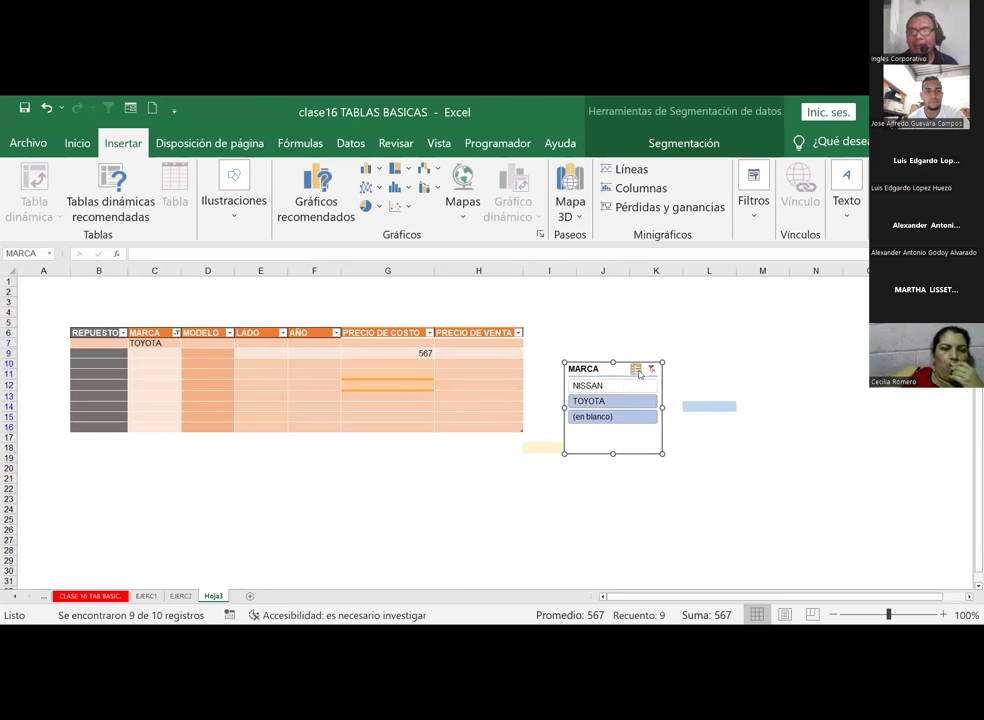
left_click(636, 369)
left_click(590, 386)
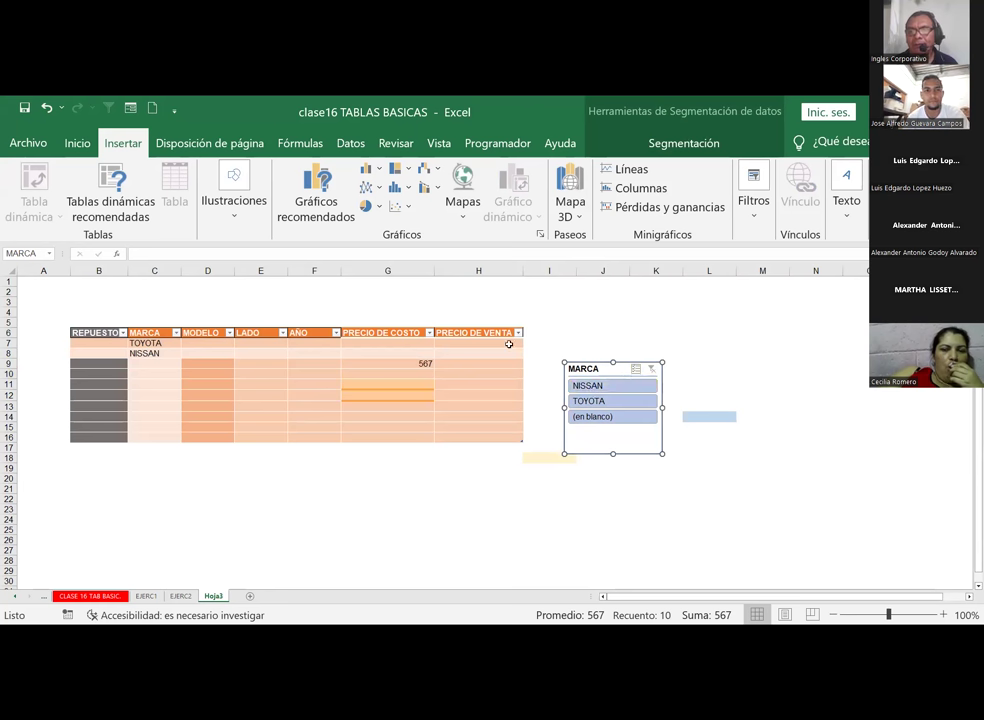
left_click(330, 312)
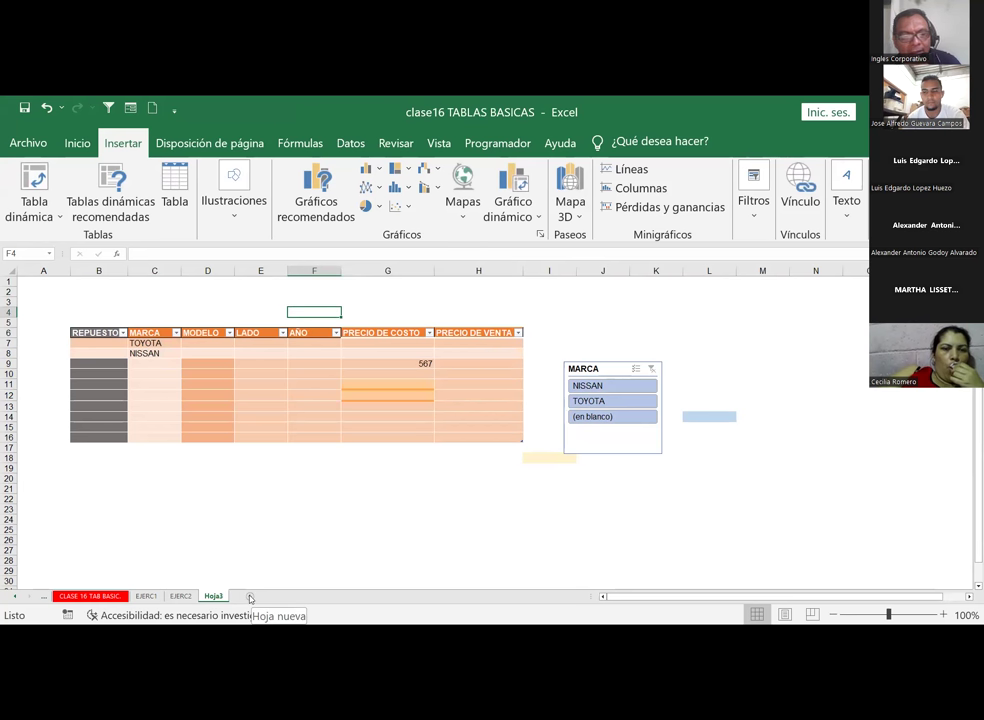
Enter =SUMA over the MARCA column C7:C16 in H7 to fill PRECIO DE VENTA
left_click(483, 344)
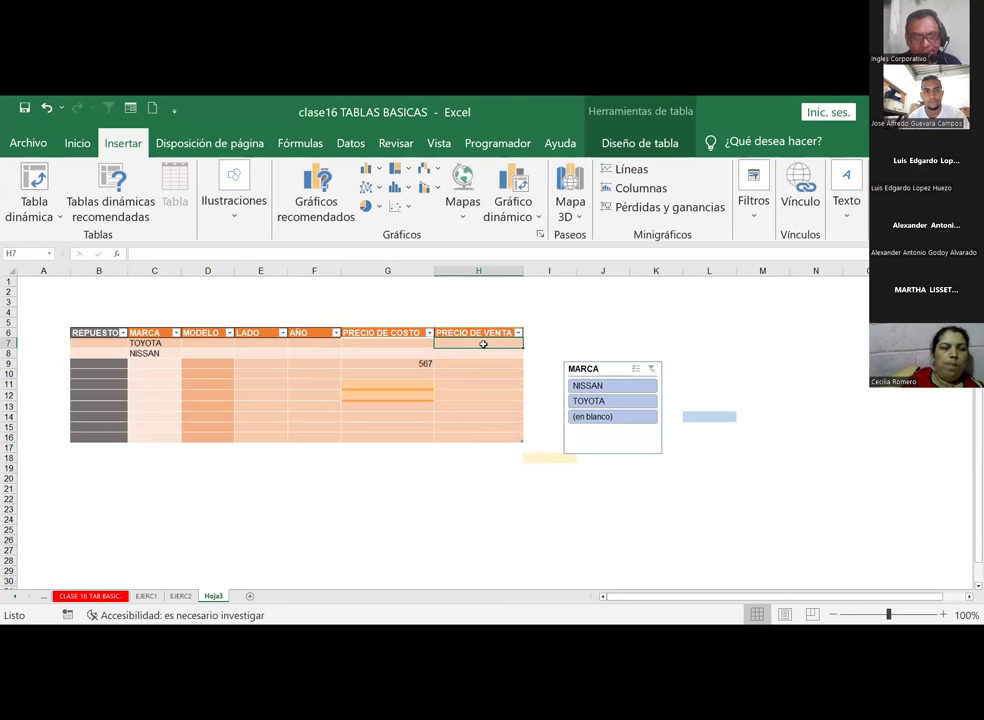
type("=SUMA")
key("BackSpace")
key("BackSpace")
key("BackSpace")
key("BackSpace")
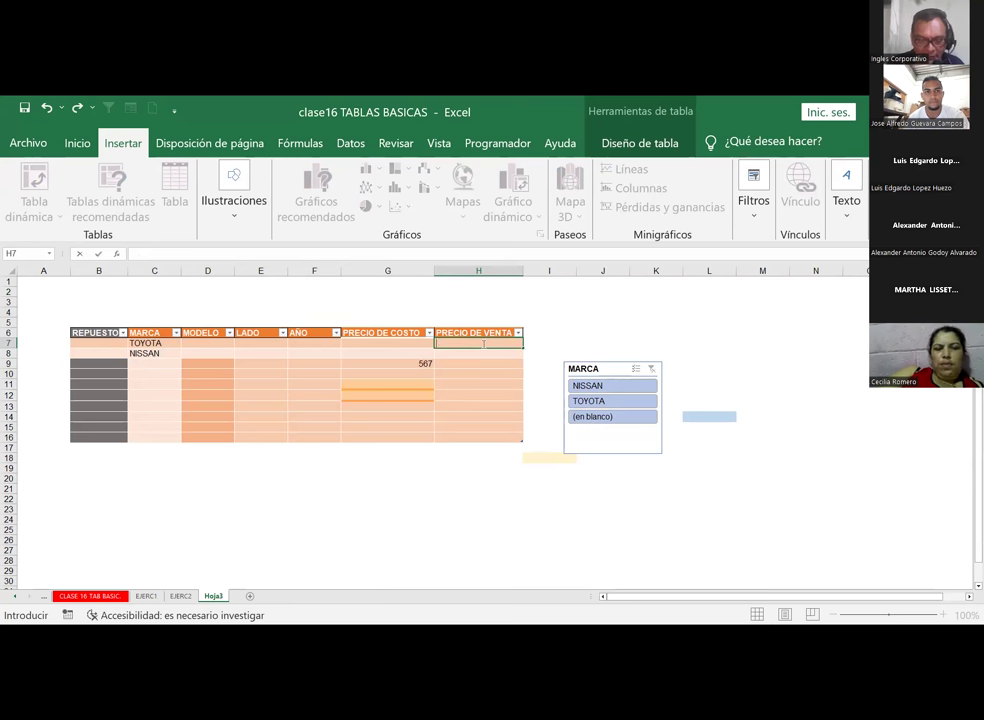
type("=")
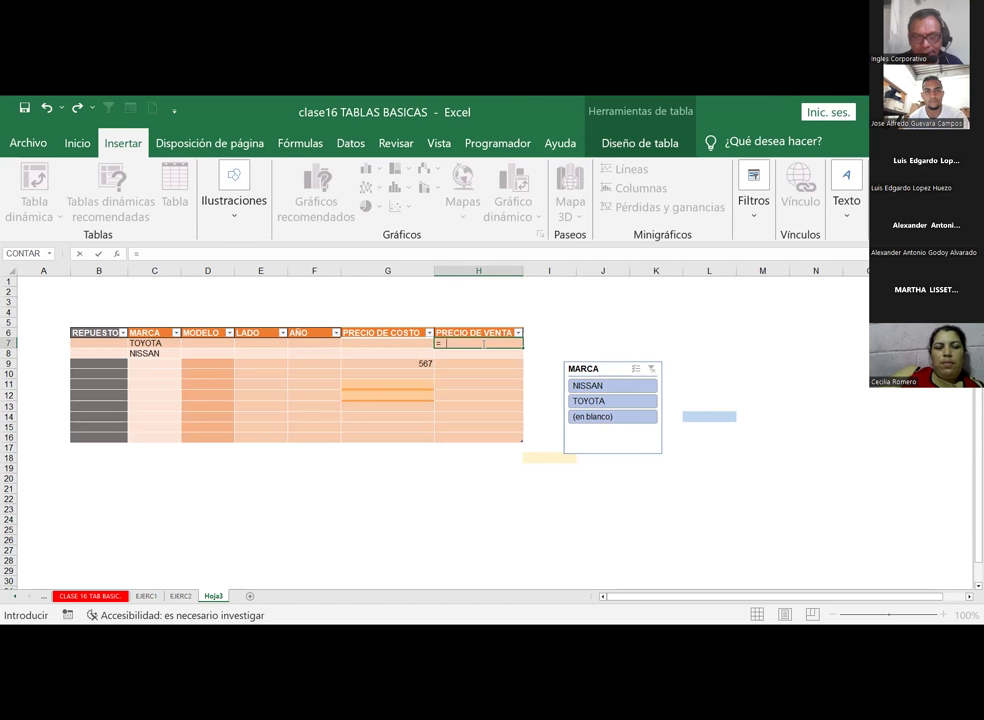
type("SUMA")
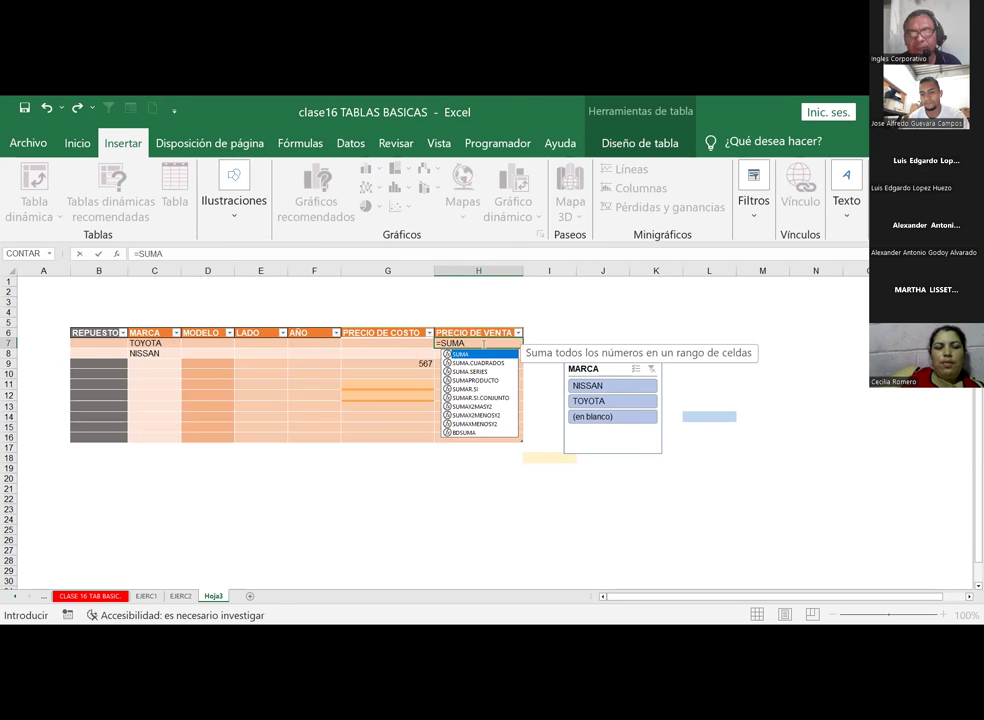
type("([@MARCA")
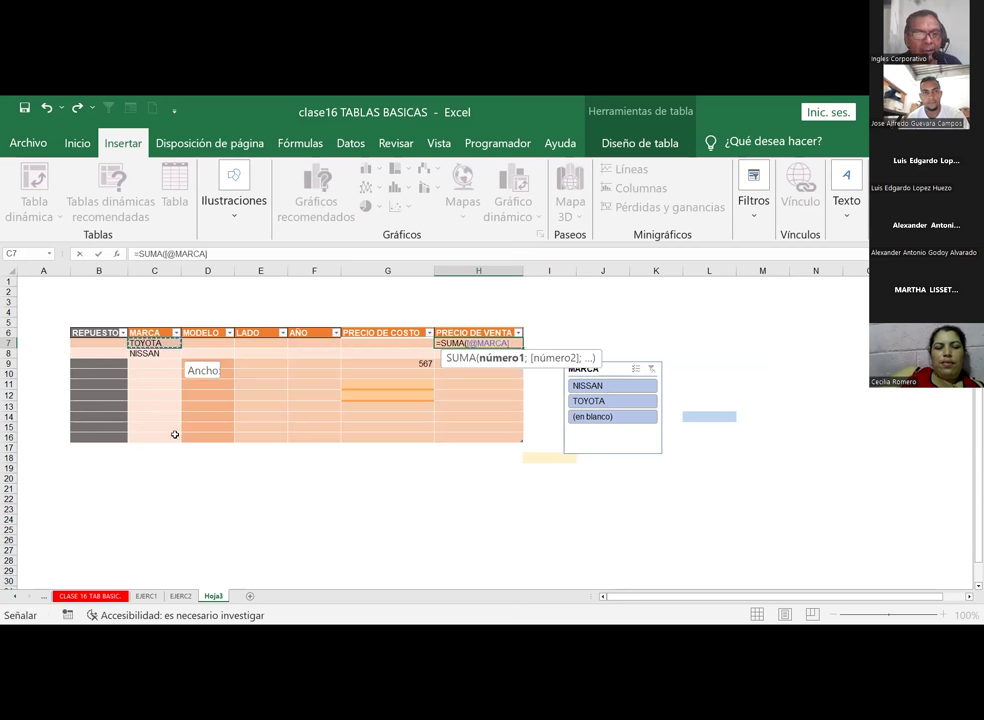
left_click_drag(156, 342, 175, 435)
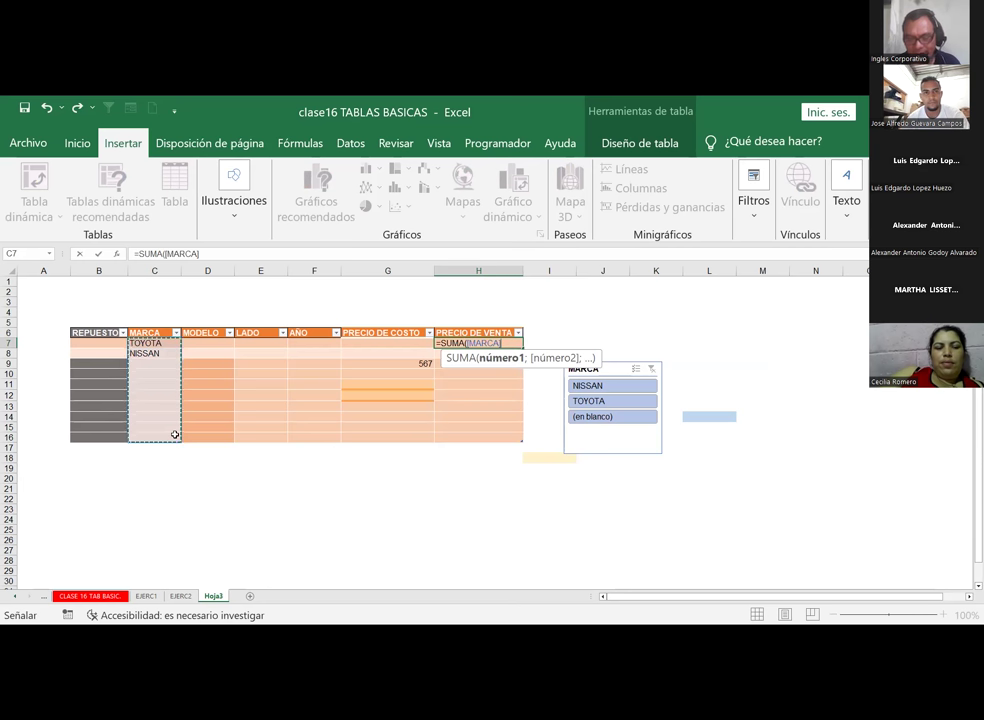
key("Return")
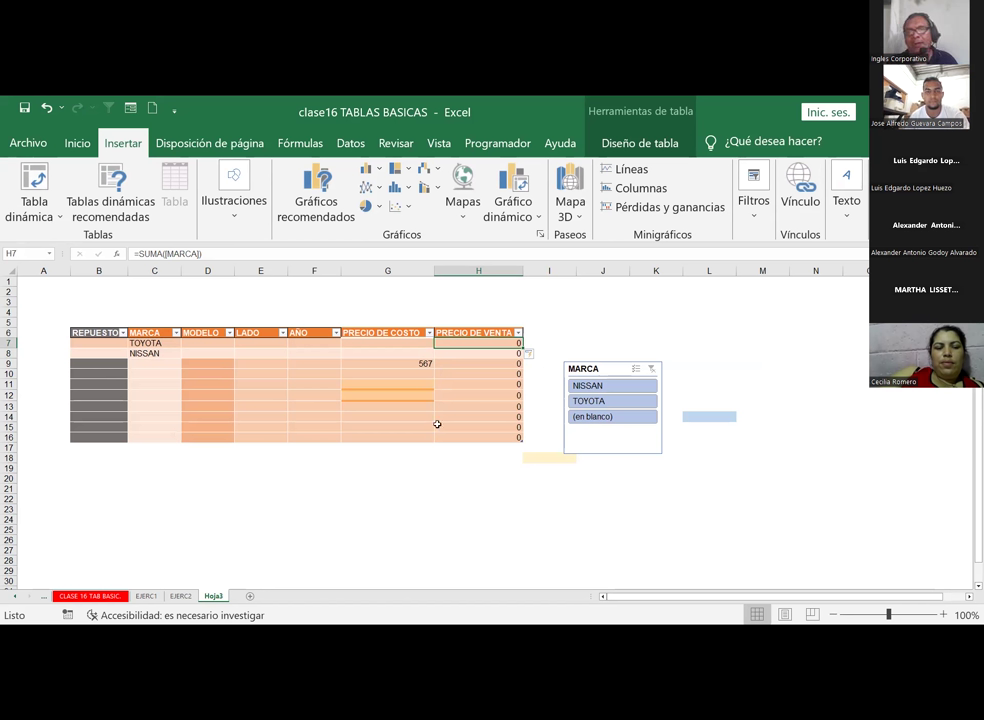
Inspect the PRECIO DE VENTA results and the H7 formula, then select table B6:H17
left_click(476, 364)
left_click(492, 345)
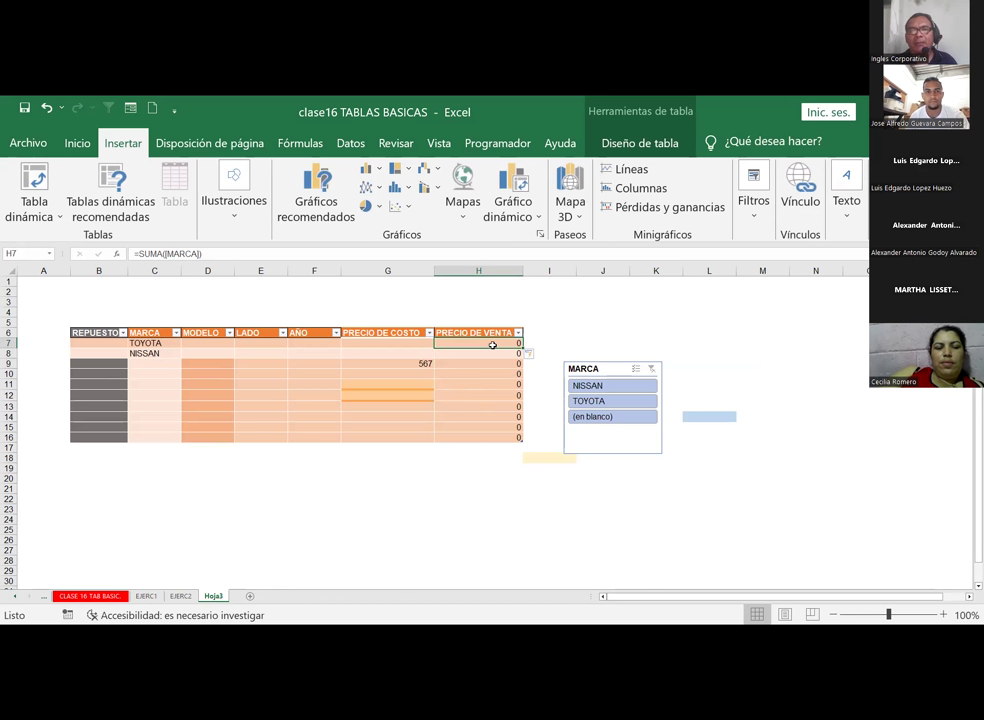
left_click_drag(492, 345, 492, 438)
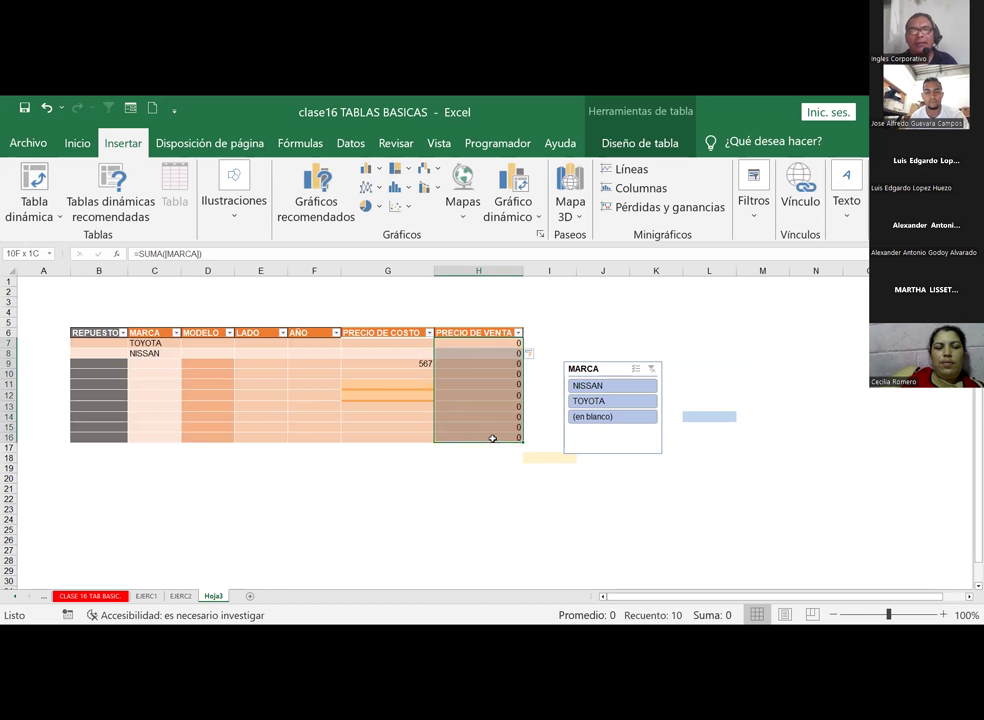
left_click(189, 254)
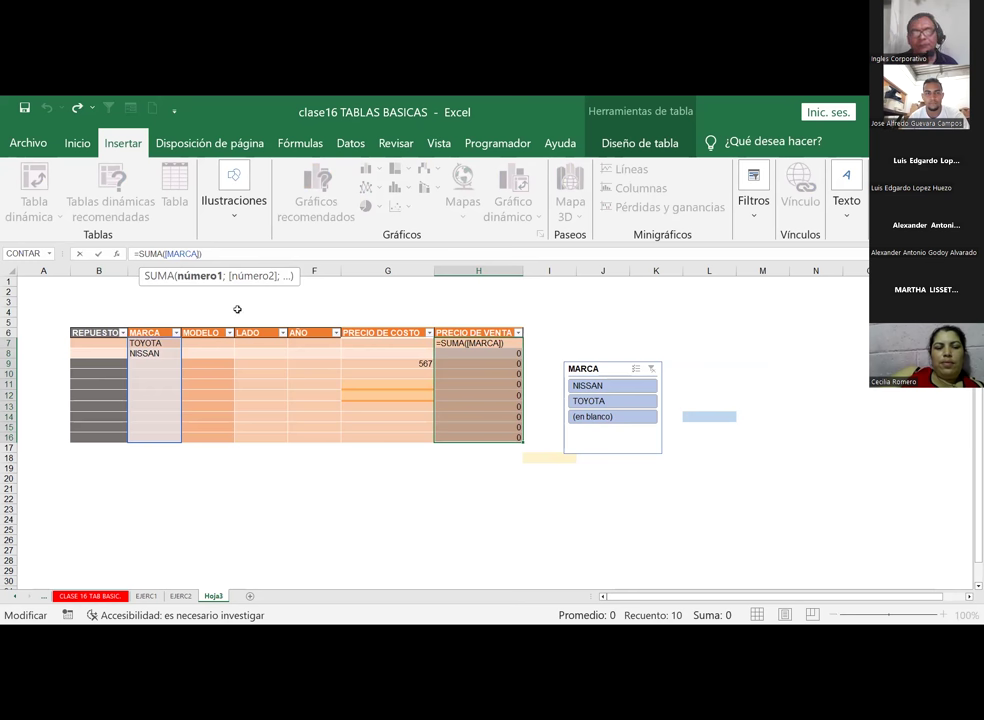
left_click(258, 550)
left_click_drag(97, 333, 493, 437)
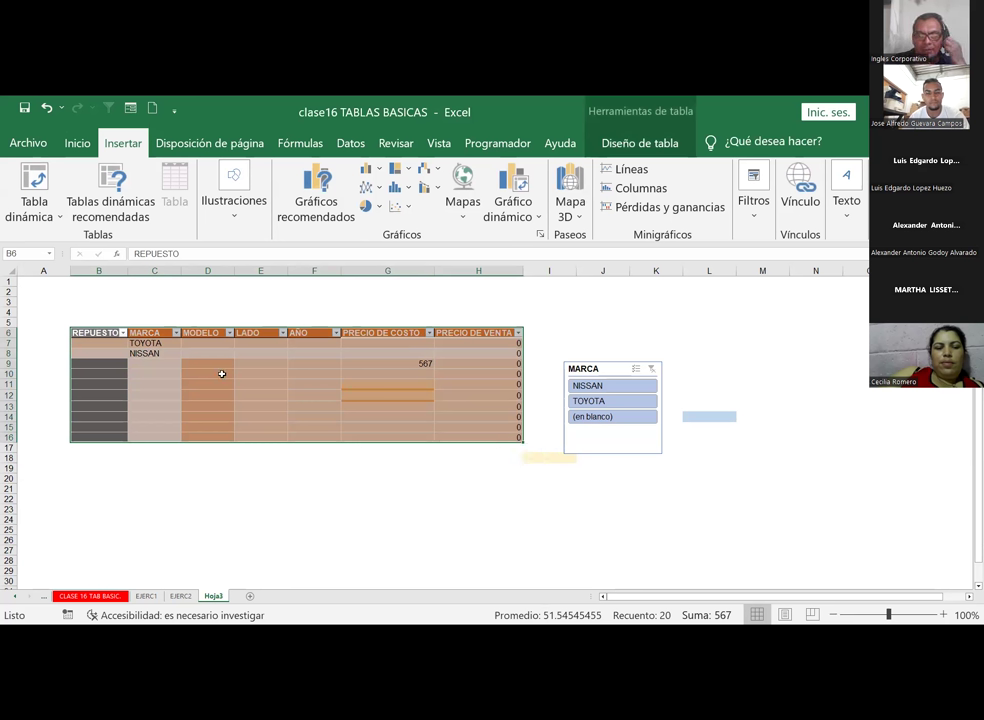
Check cells G9 (567), G12 and the LADO header E6 in the parts table
left_click(396, 397)
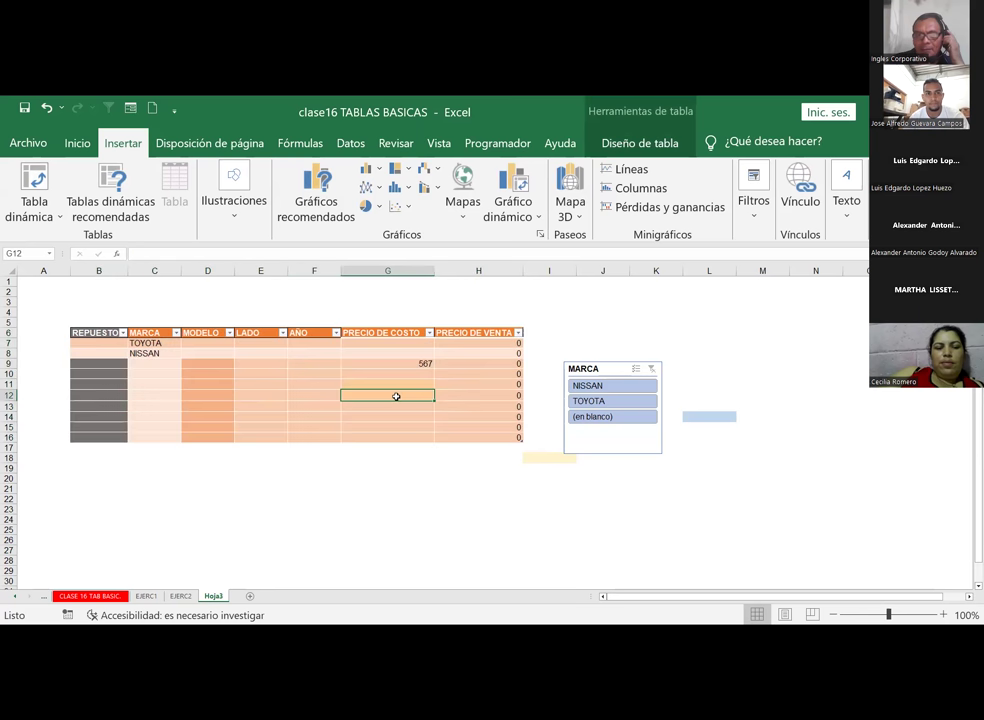
left_click(400, 364)
left_click(380, 384)
left_click(369, 400)
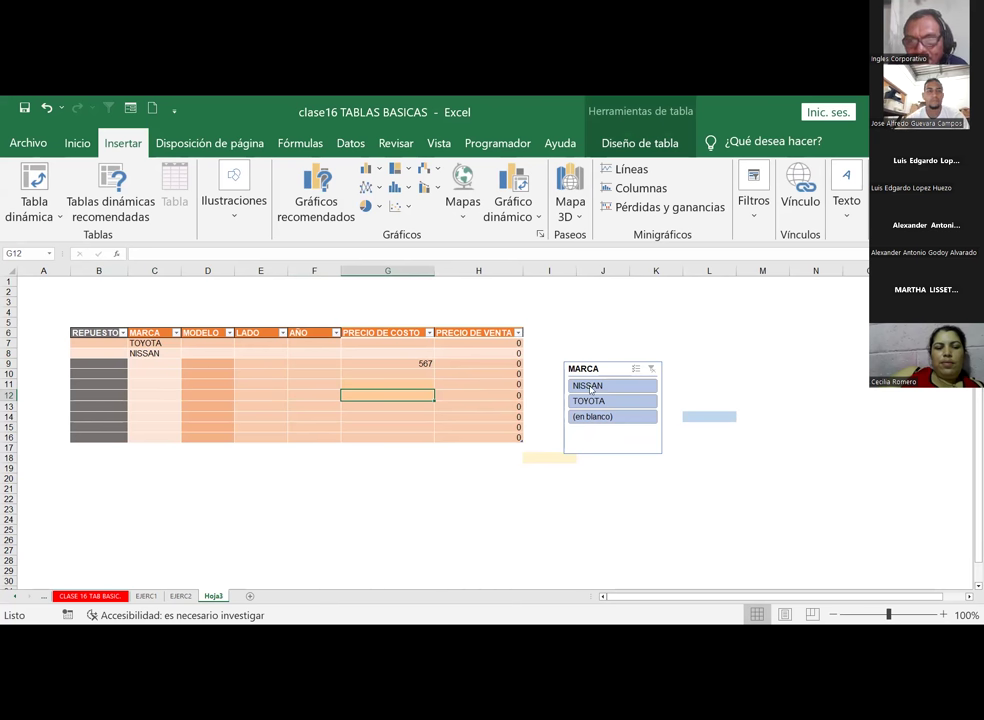
left_click(248, 337)
Enable slicer Multi-Select, move the MARCA slicer up and widen it, then add sheet Hoja4
left_click(636, 369)
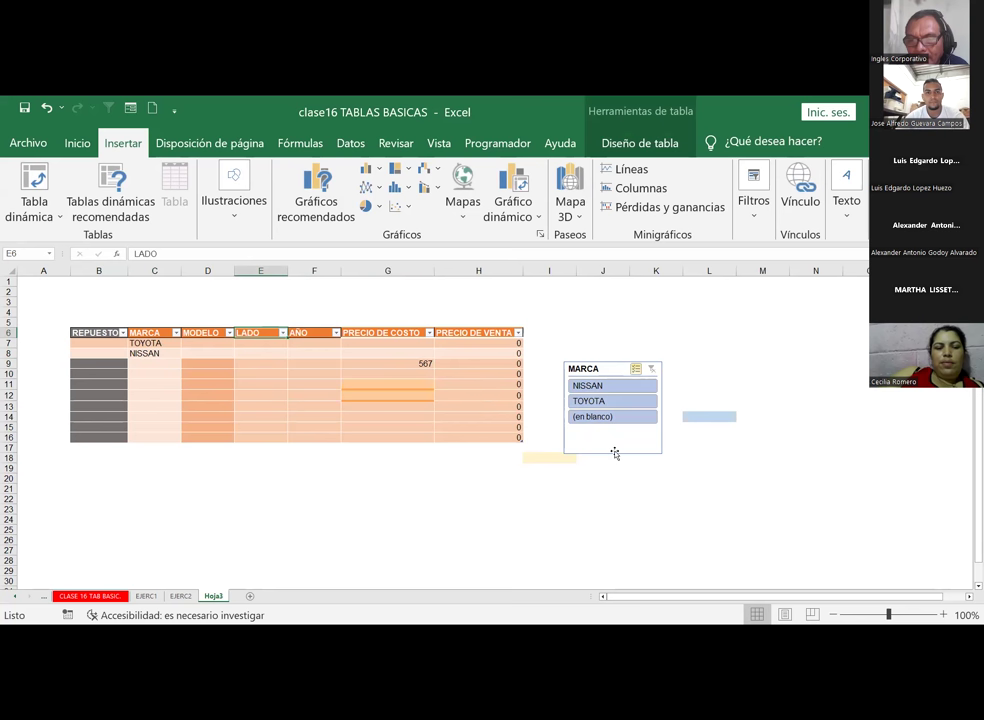
left_click_drag(615, 453, 602, 432)
left_click_drag(653, 387, 709, 387)
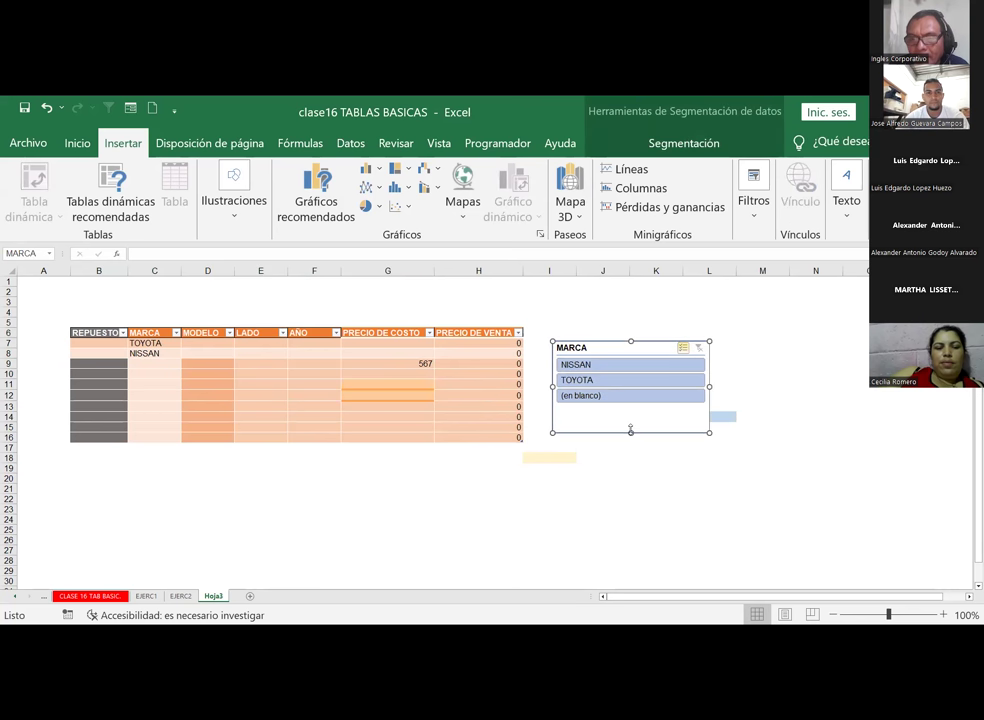
left_click_drag(630, 428, 619, 472)
mouse_move(606, 390)
left_mouse_down()
mouse_move(591, 325)
mouse_move(602, 318)
left_mouse_up()
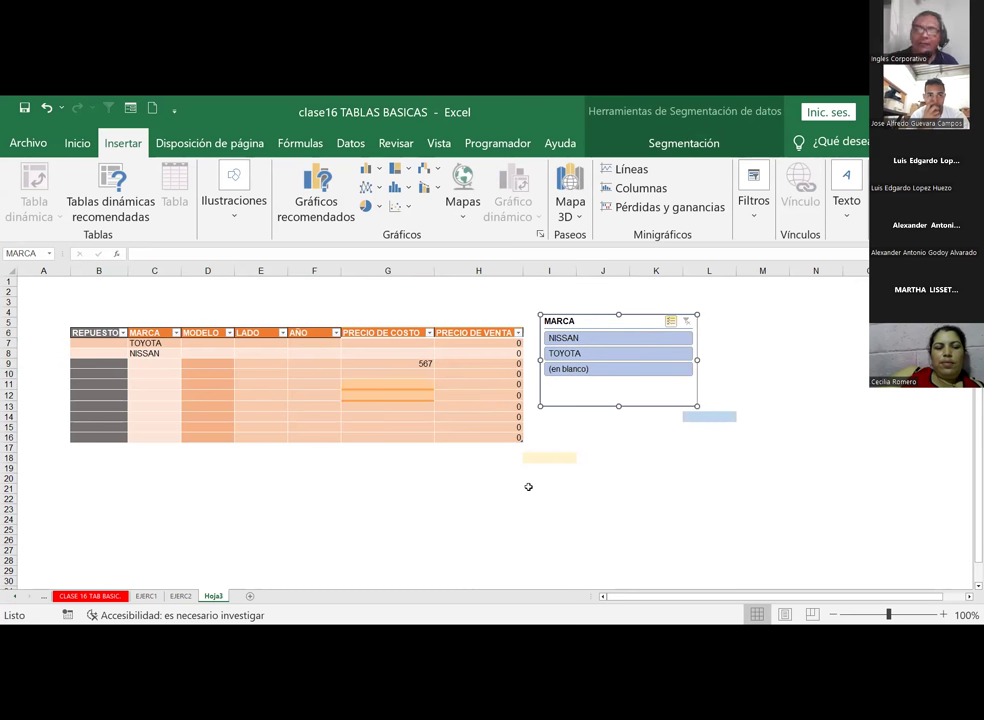
left_click(250, 596)
left_click(97, 308)
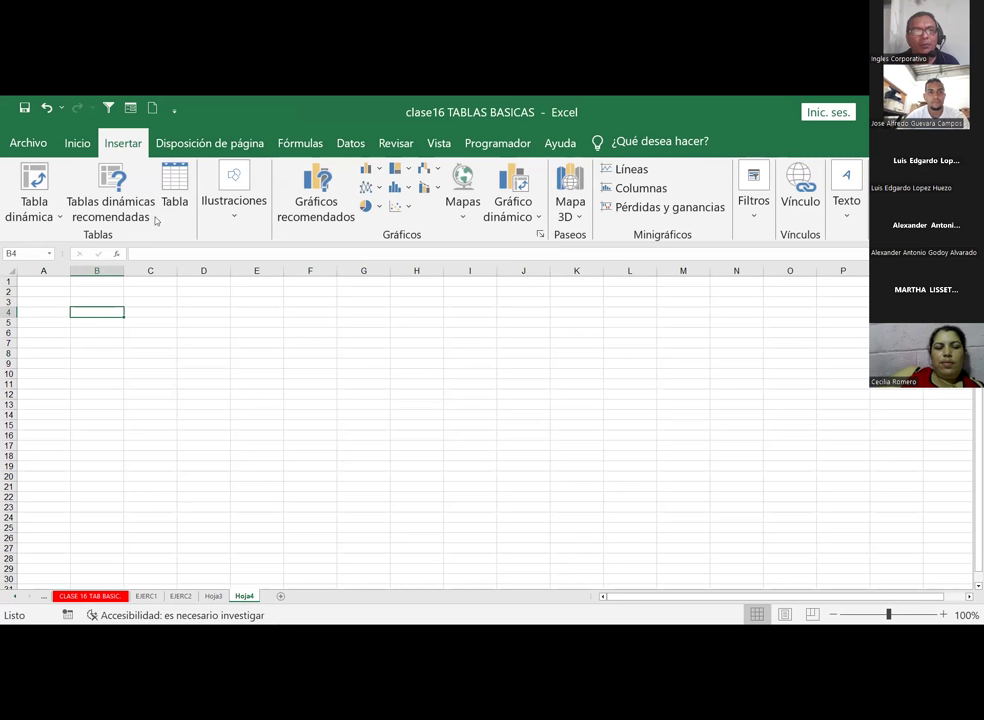
left_click(176, 187)
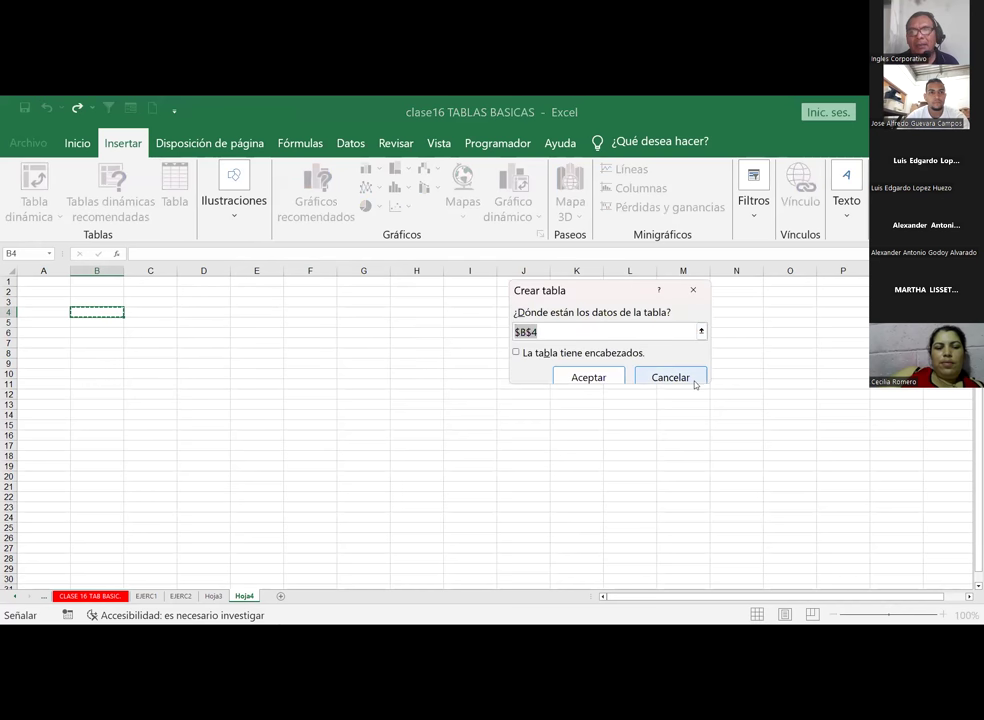
key("Escape")
left_click(135, 314)
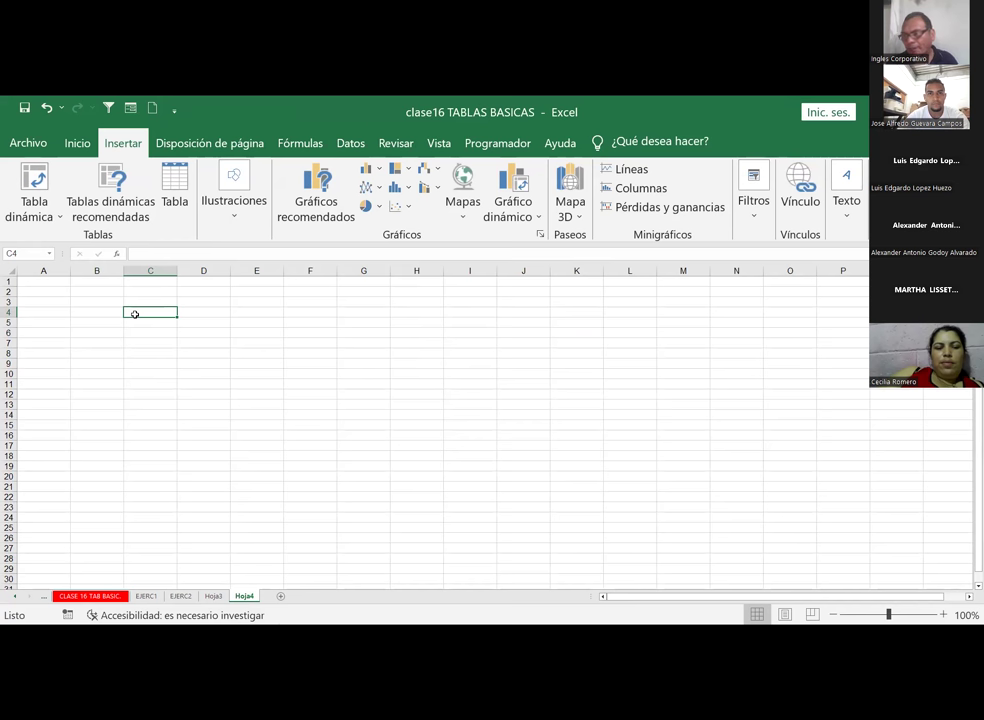
type("33")
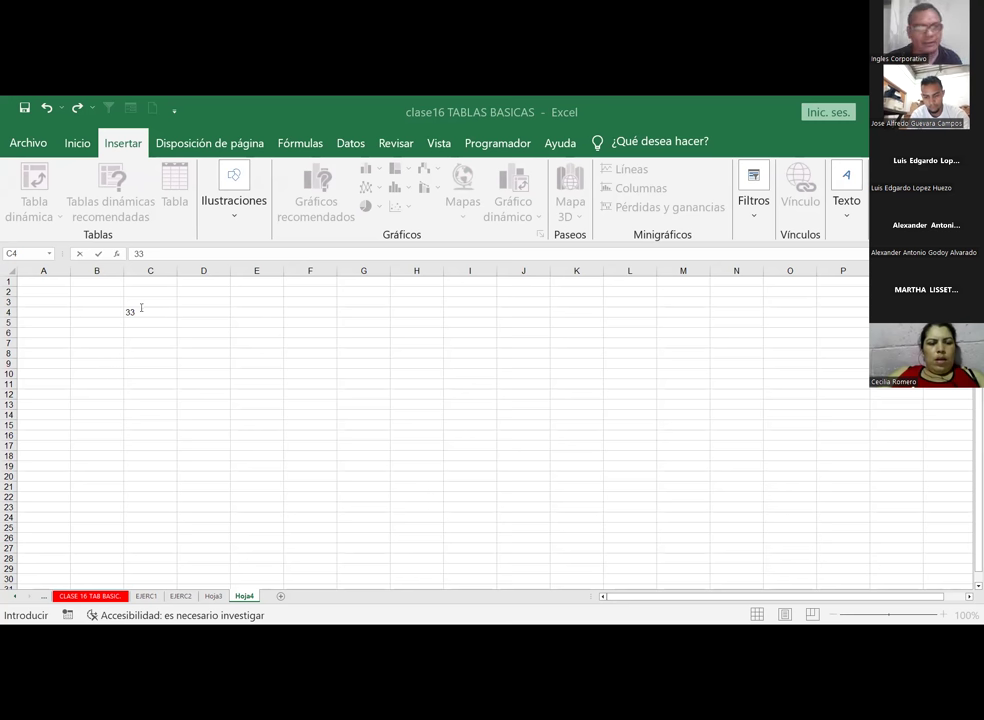
key("Return")
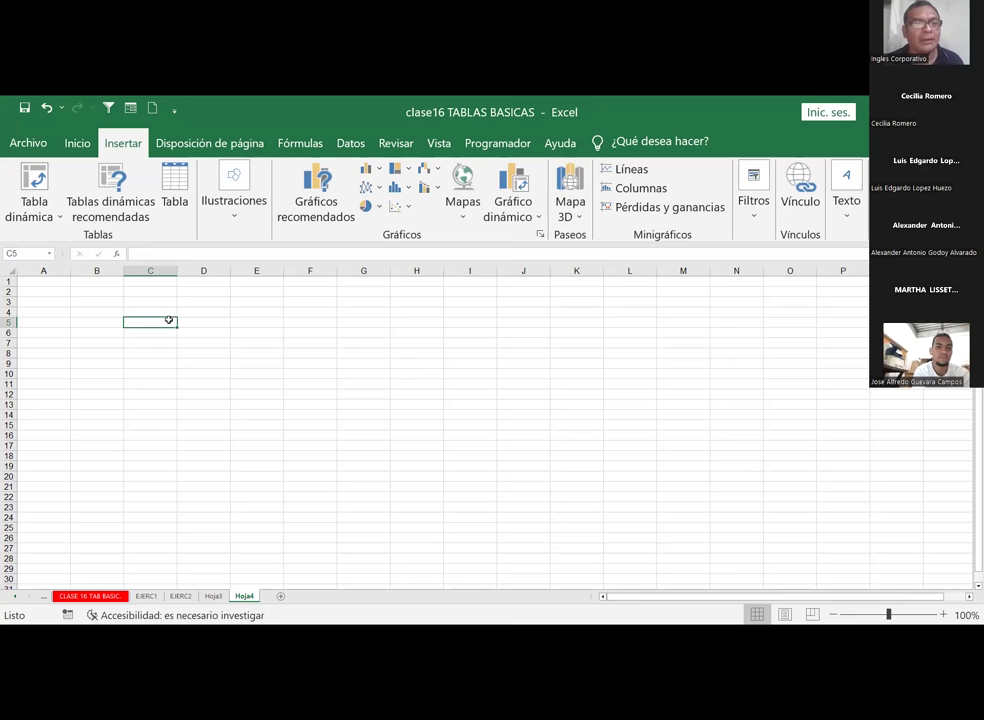
Type headers NOMBRES, NOTAS, NOTA2 and NOTA3 across C3:F3
left_click(163, 299)
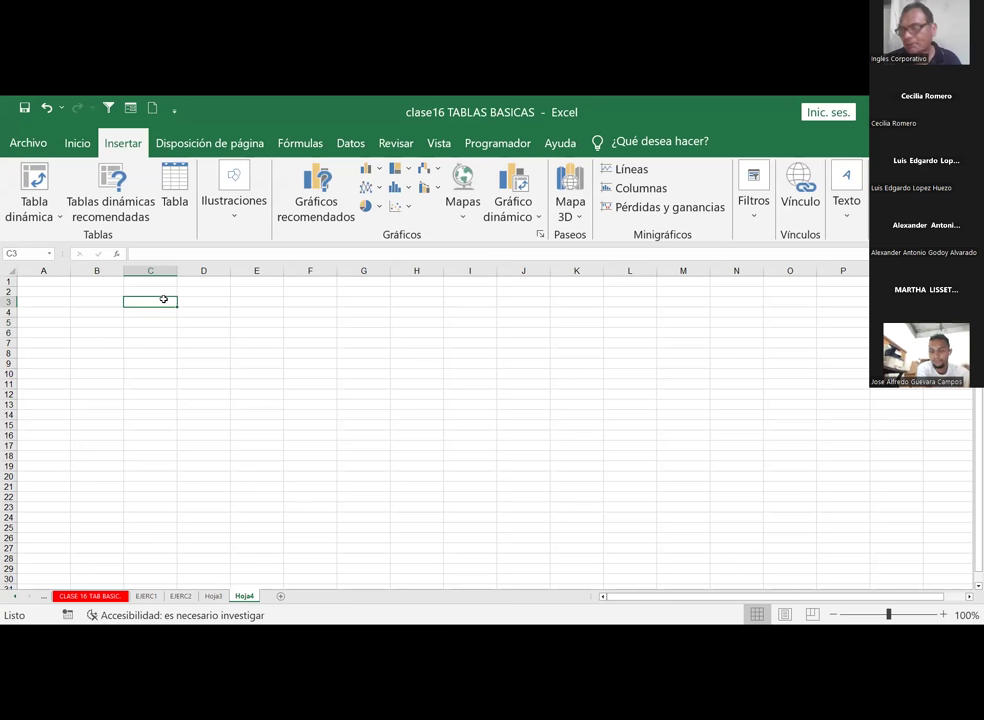
type("NOMBRES")
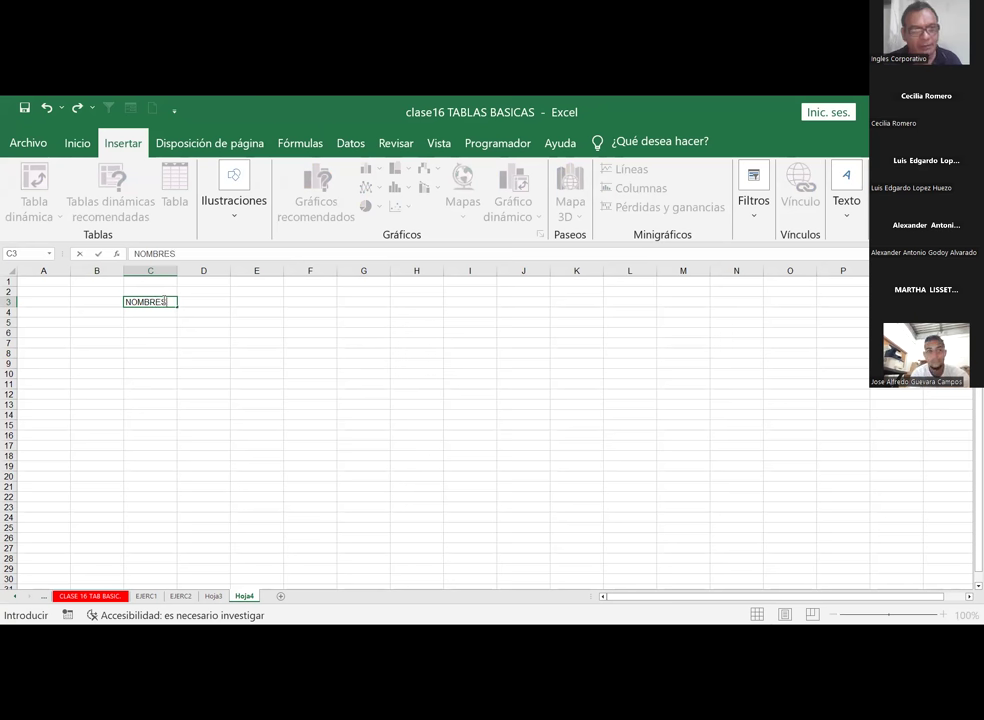
key("Tab")
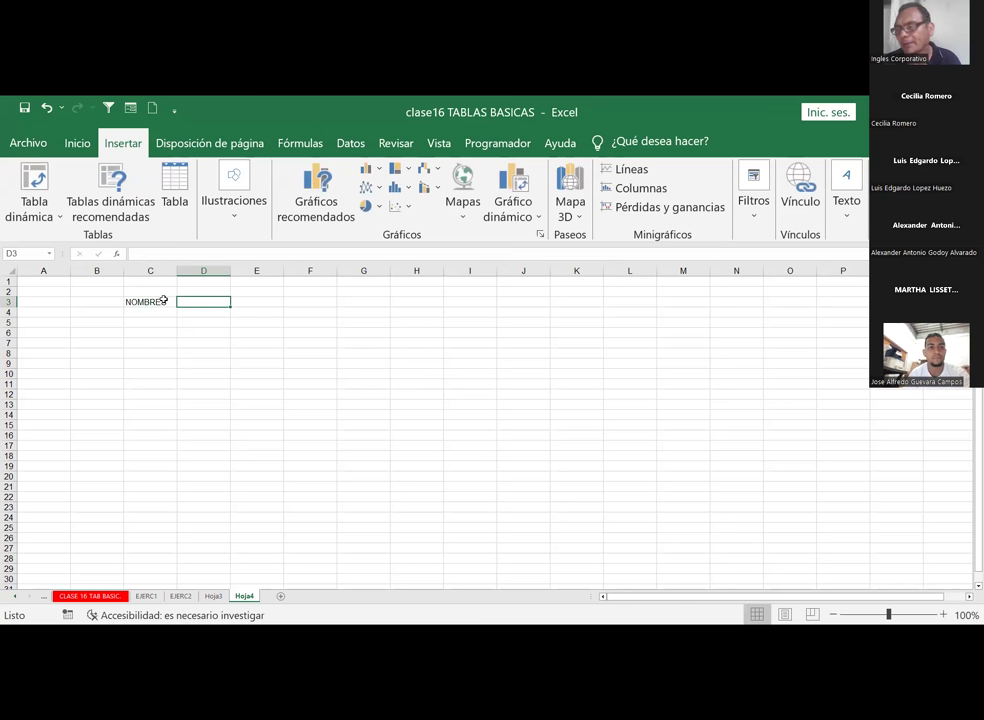
type("NOTAS")
key("Tab")
type("NOTA")
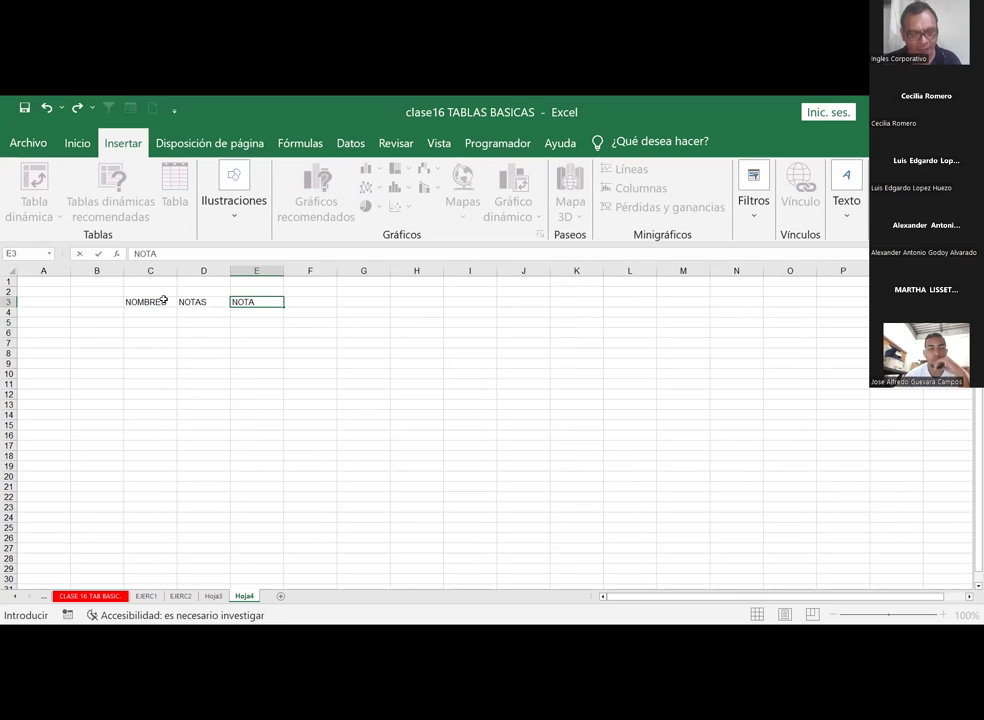
type("2")
key("Tab")
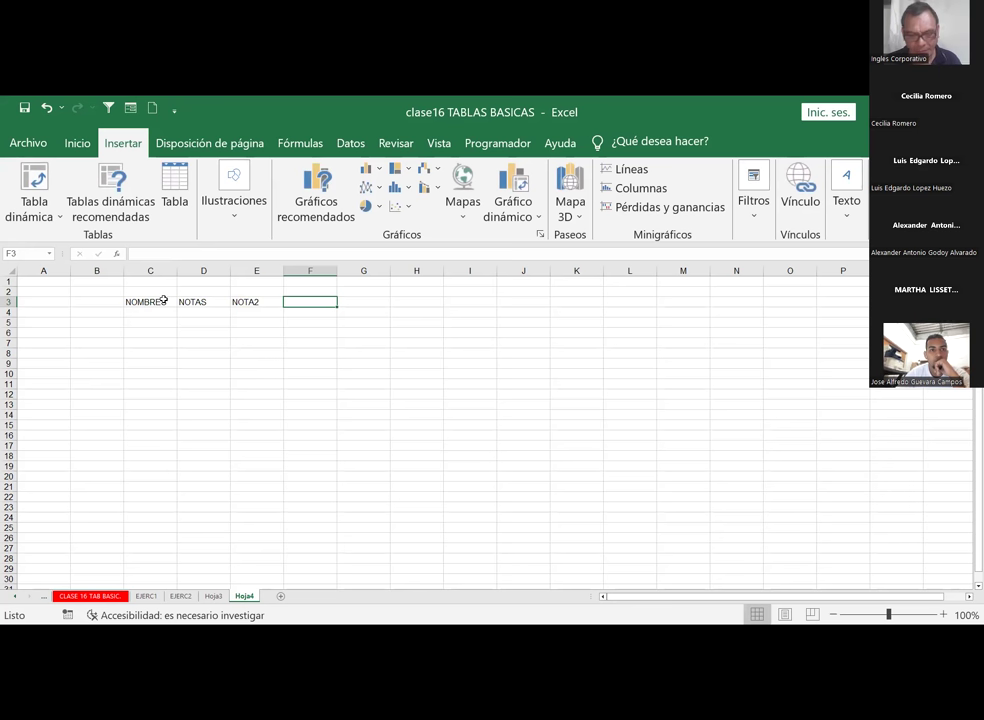
type("NOTA3")
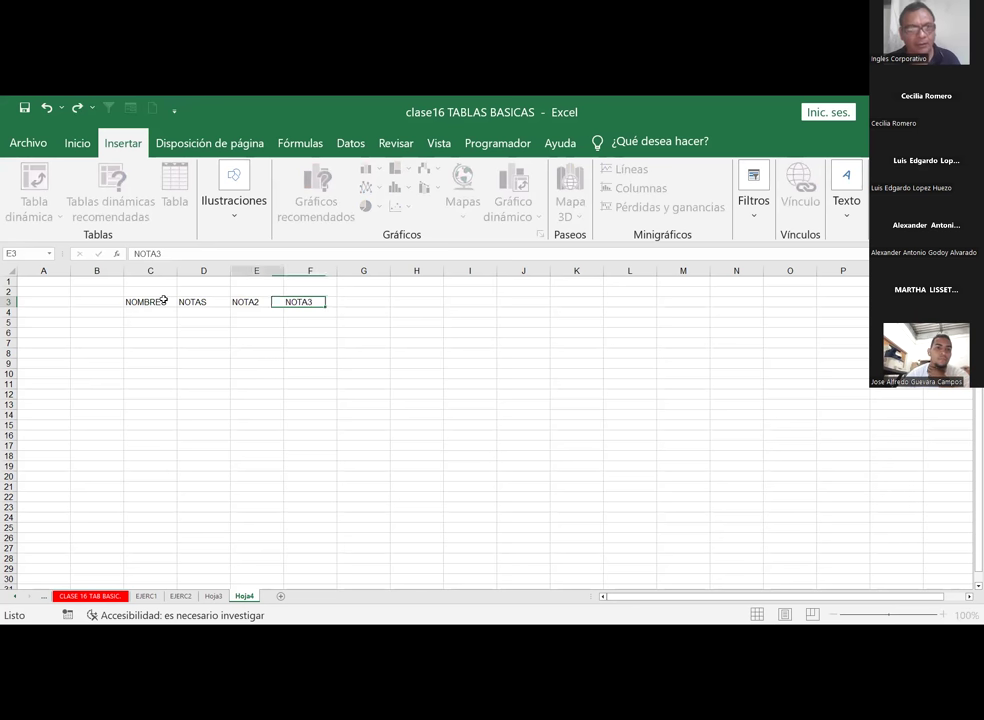
key("Left")
key("Left")
Correct D3 from NOTAS to NOTA and add PROMEDIO in G3
key("F2")
key("BackSpace")
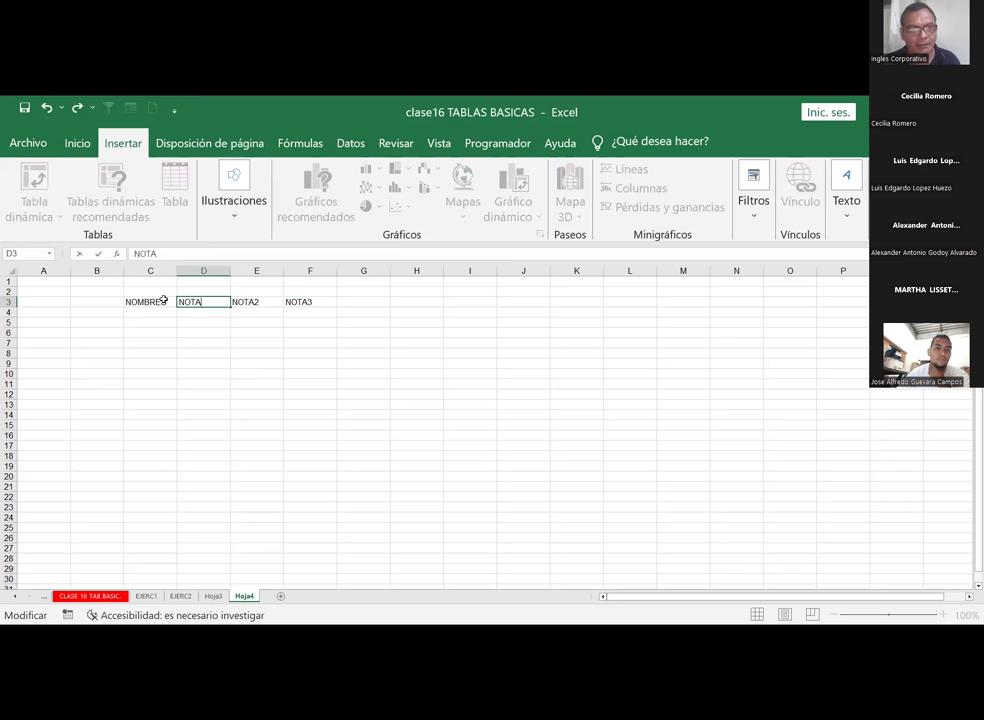
key("Return")
key("Up")
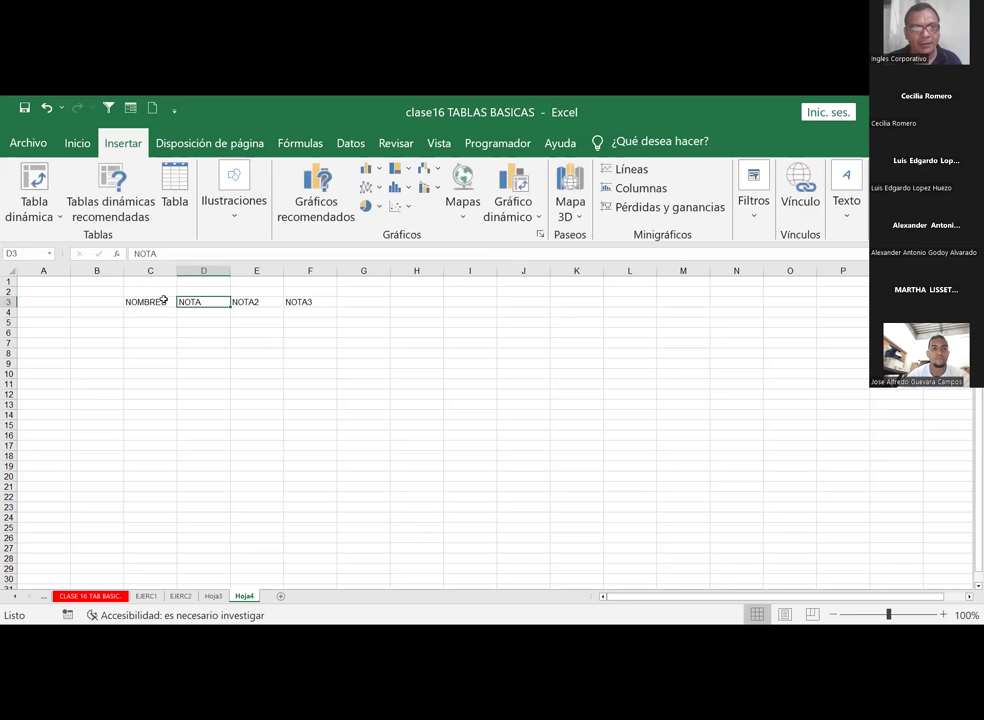
key("Right")
key("Right")
key("Right")
type("PROMEDIO")
key("Return")
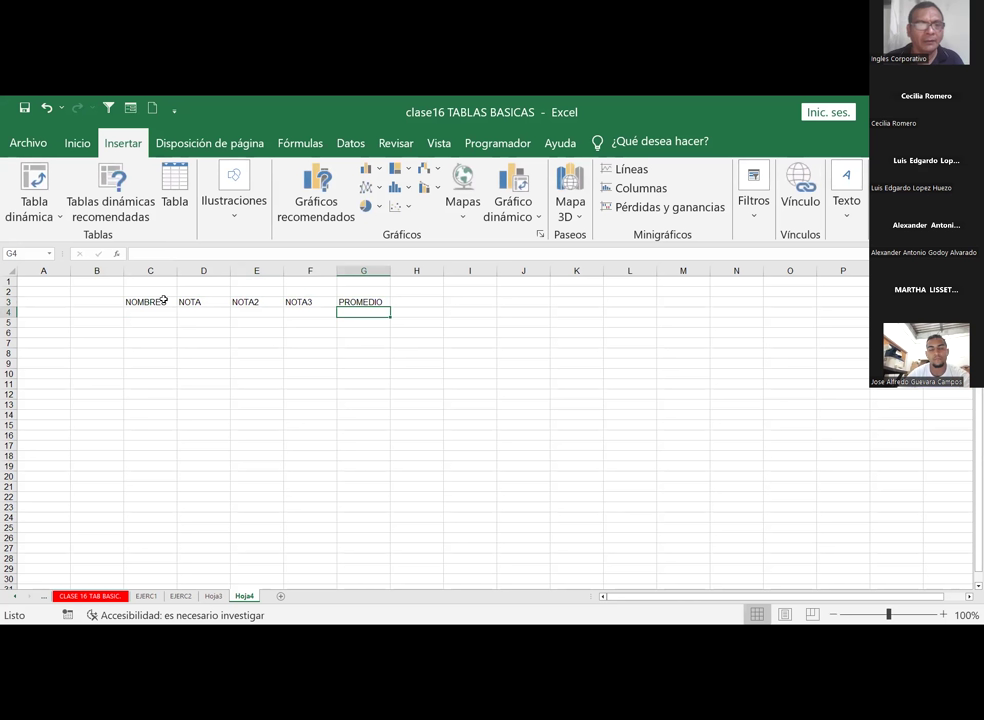
key("Left")
key("Left")
key("Left")
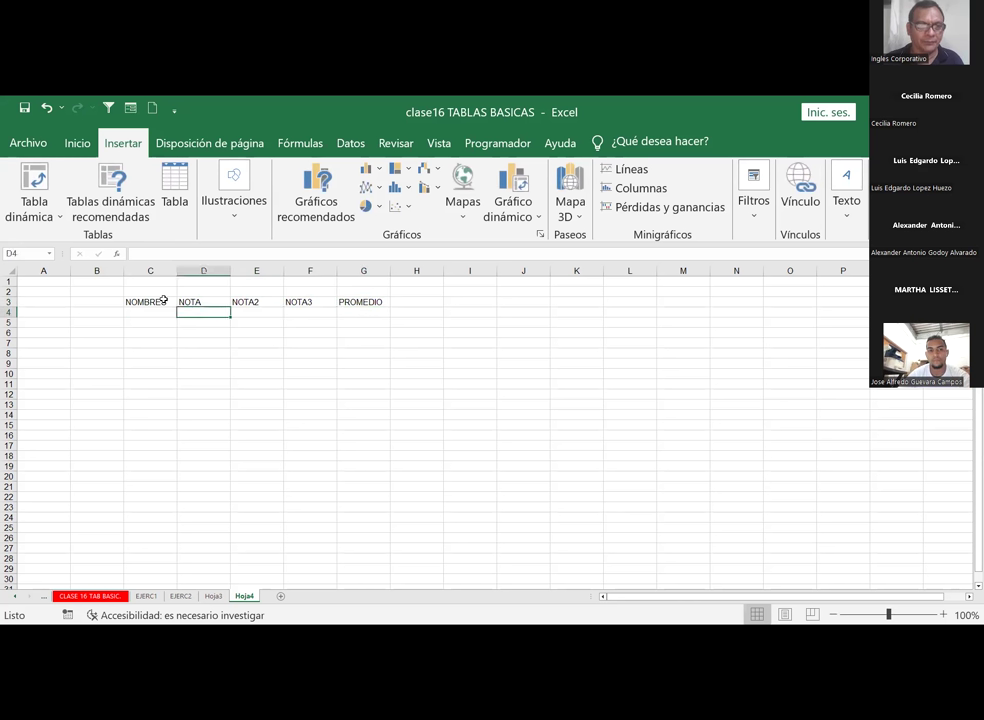
key("Left")
key("Up")
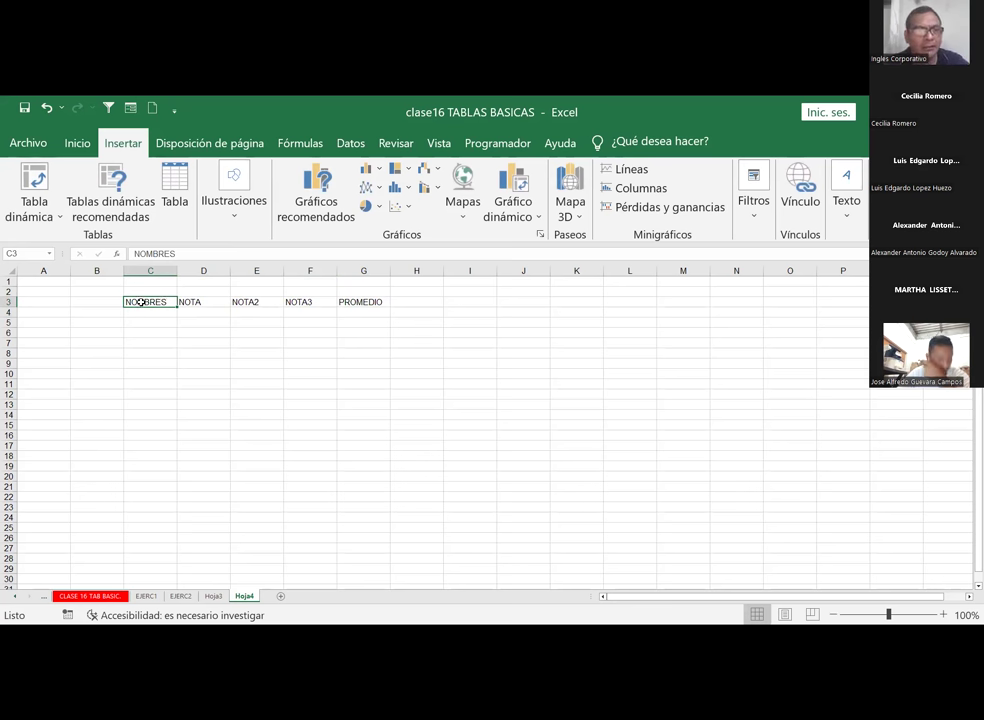
Convert C3:G16 into a table with 'La tabla tiene encabezados' ticked
left_click_drag(141, 302, 362, 437)
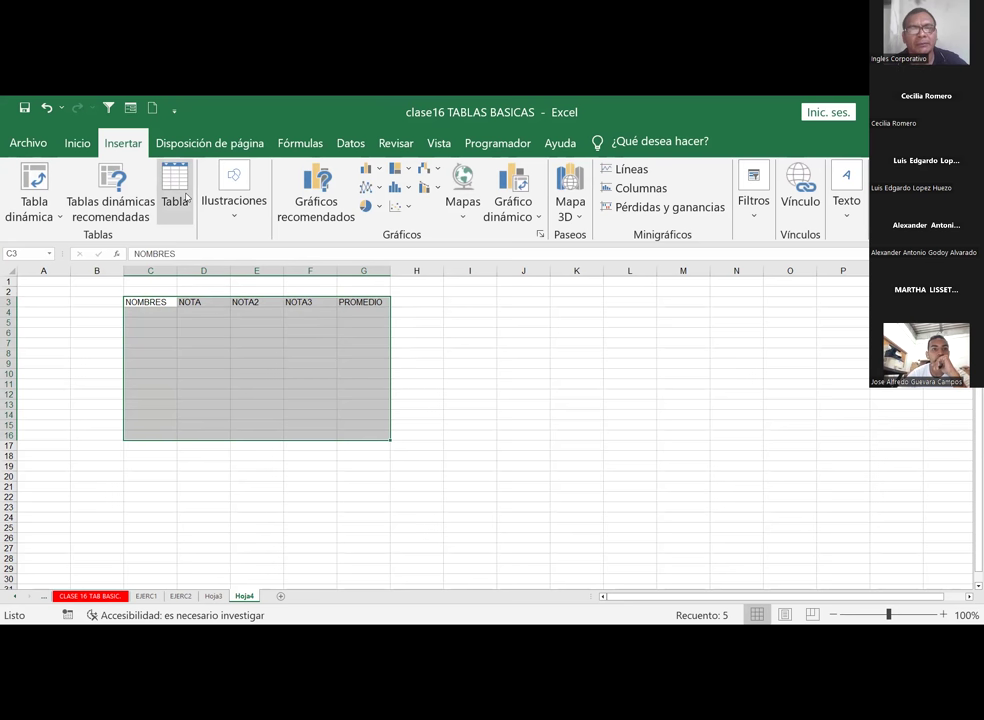
left_click(175, 195)
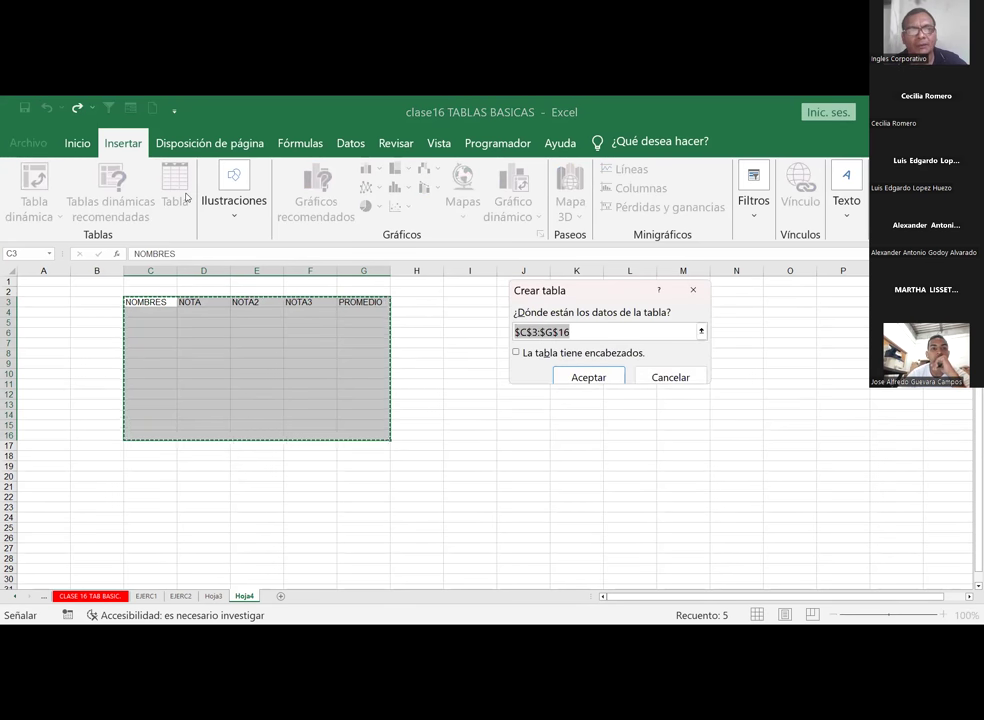
left_click(516, 352)
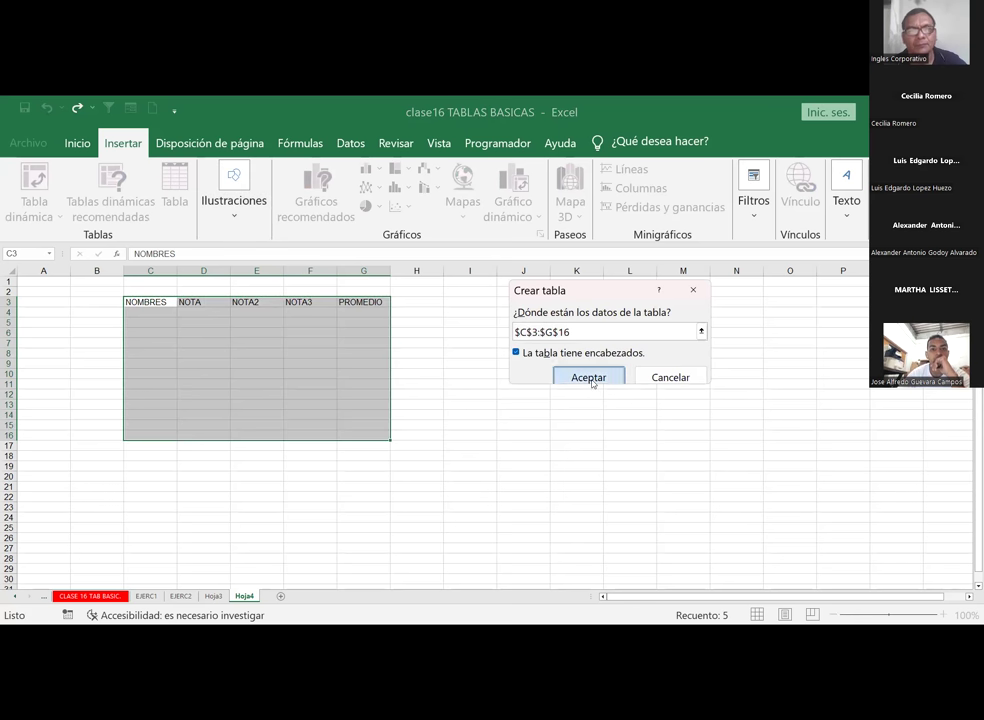
key("Return")
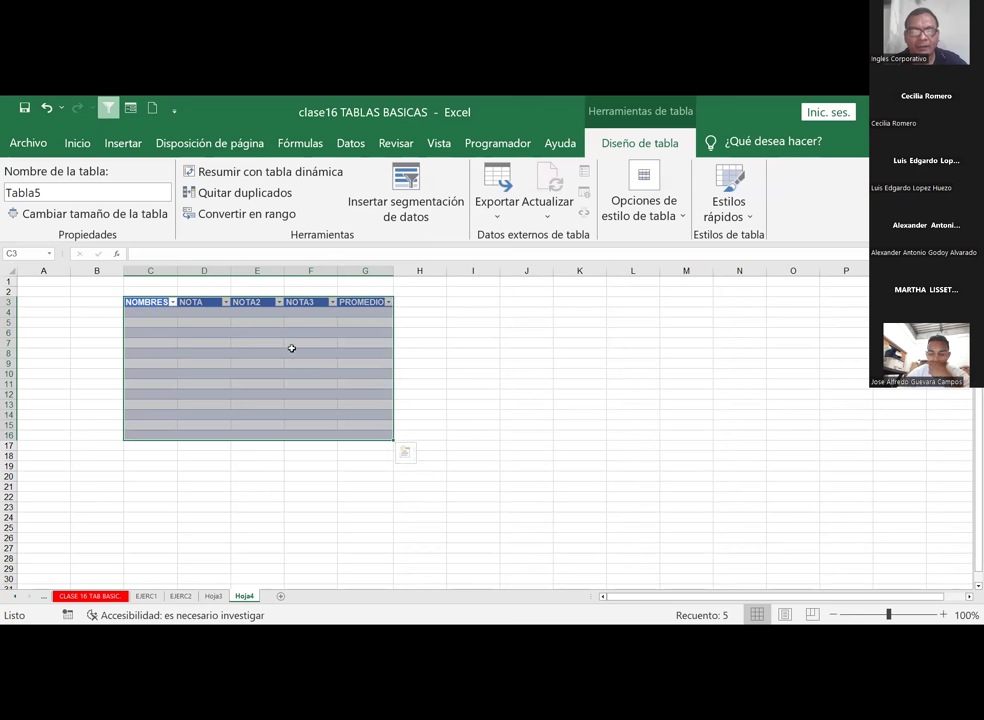
right_click(294, 352)
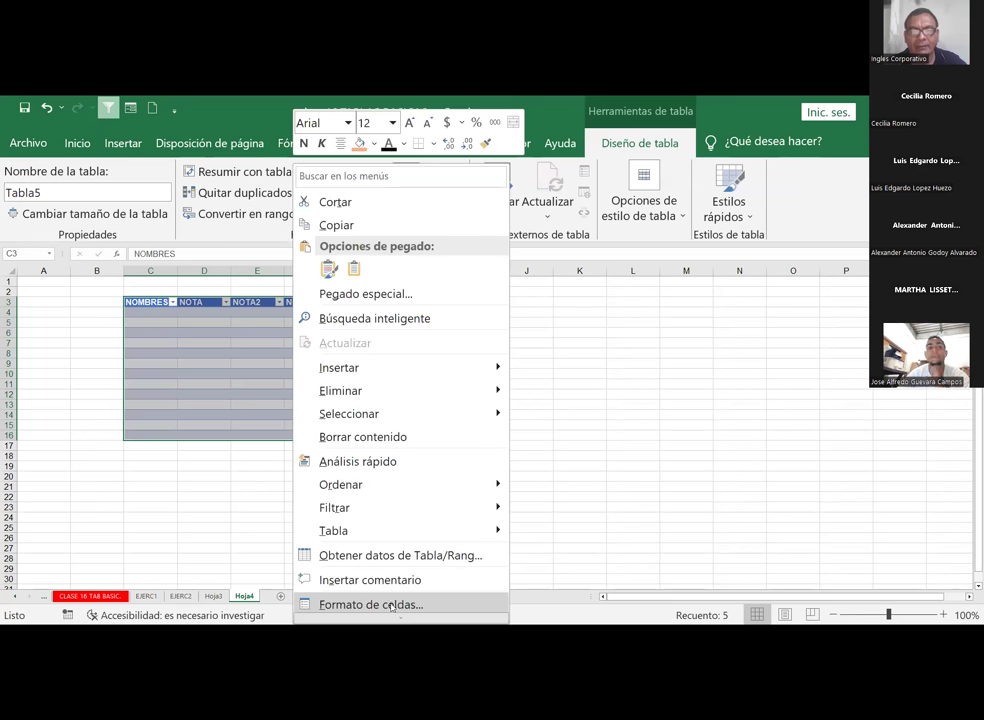
left_click(391, 606)
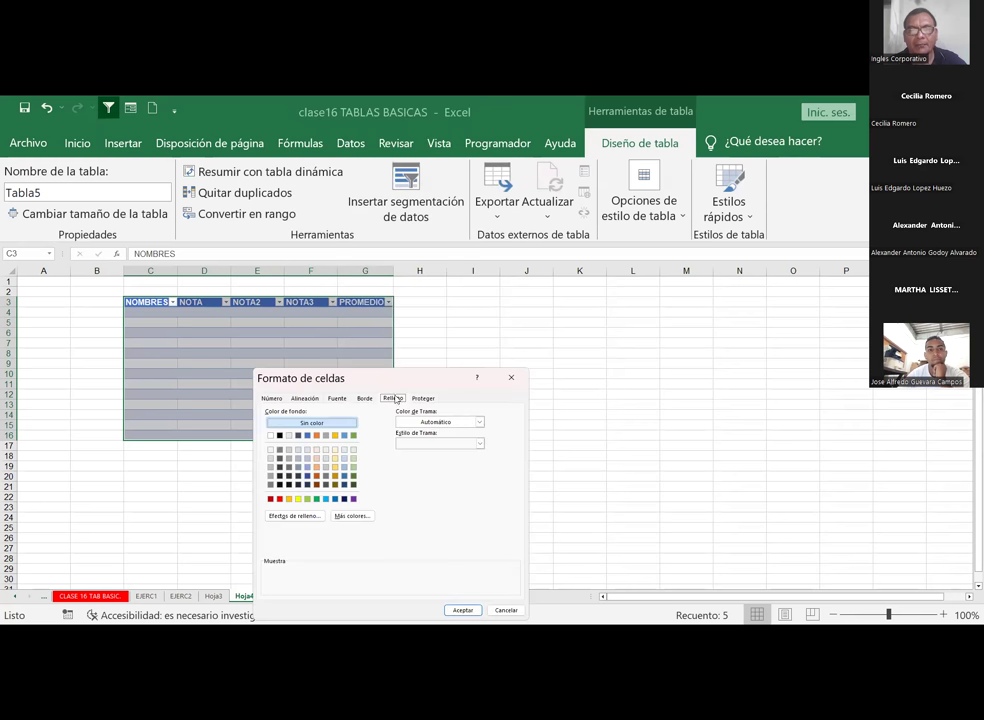
key("Escape")
left_click(364, 302)
double_click(364, 302)
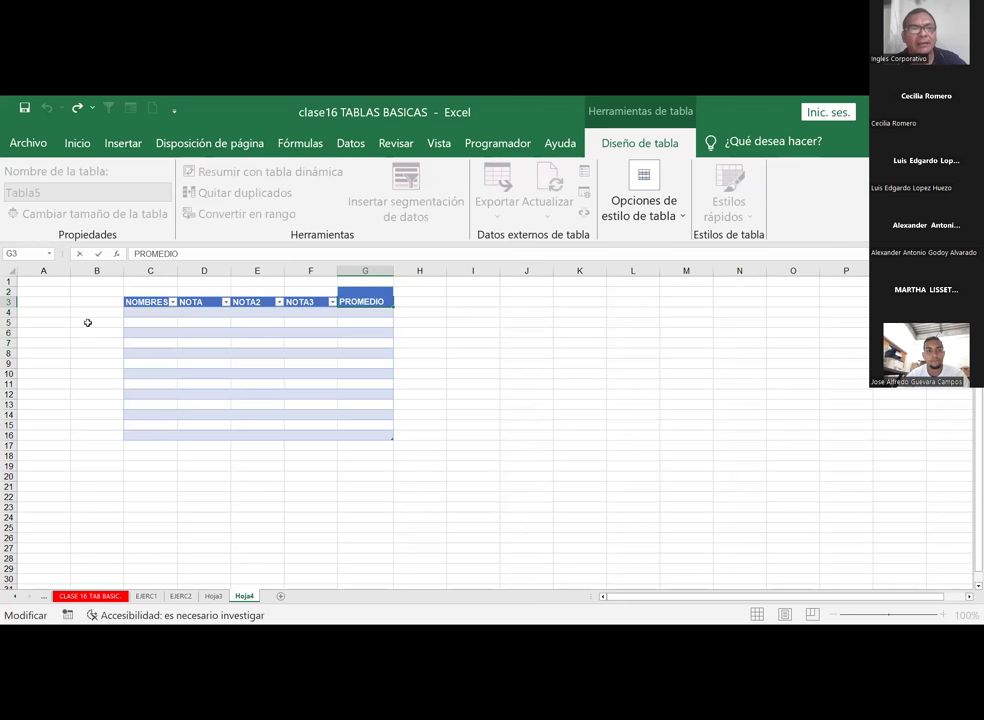
left_click(153, 301)
double_click(153, 301)
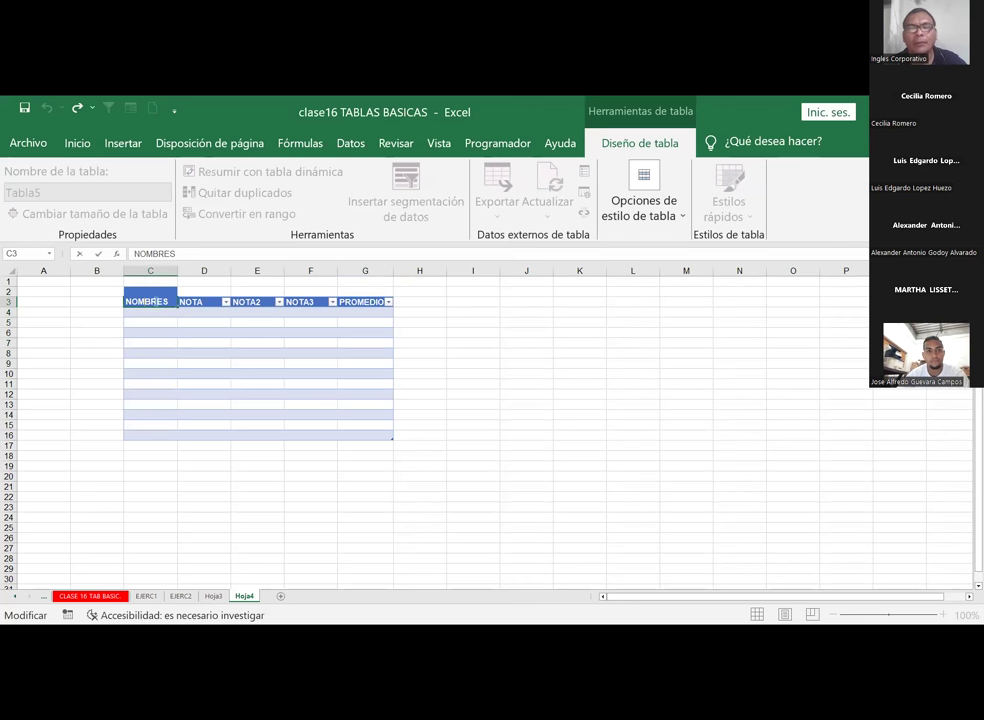
Toggle the table's Fila de encabezado off and back on, leaving headers shown
left_click(687, 217)
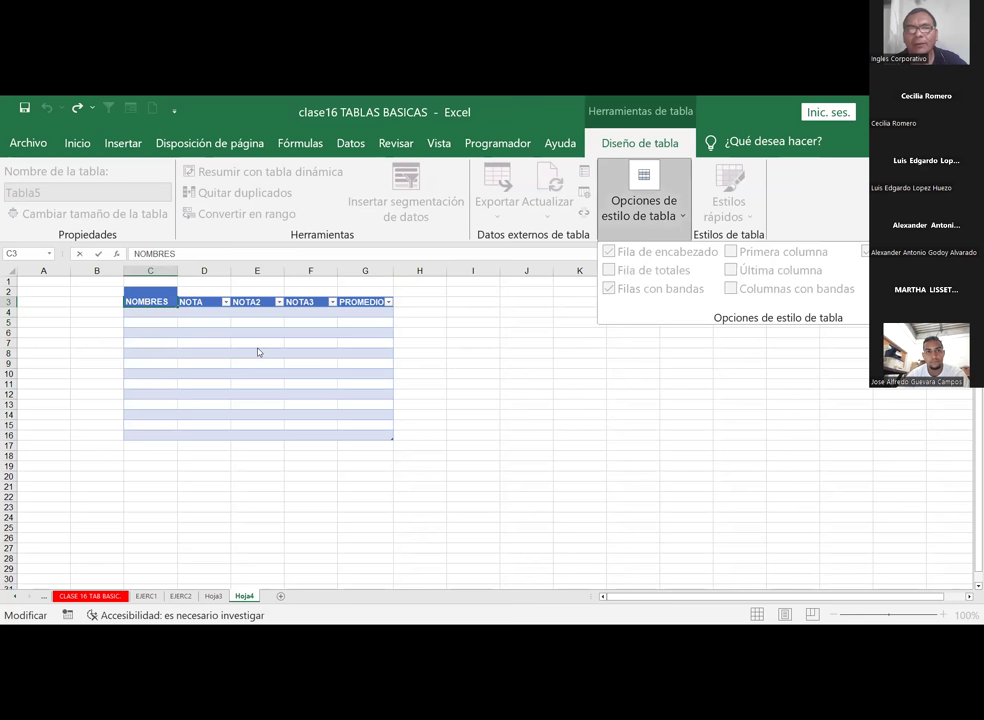
left_click(210, 343)
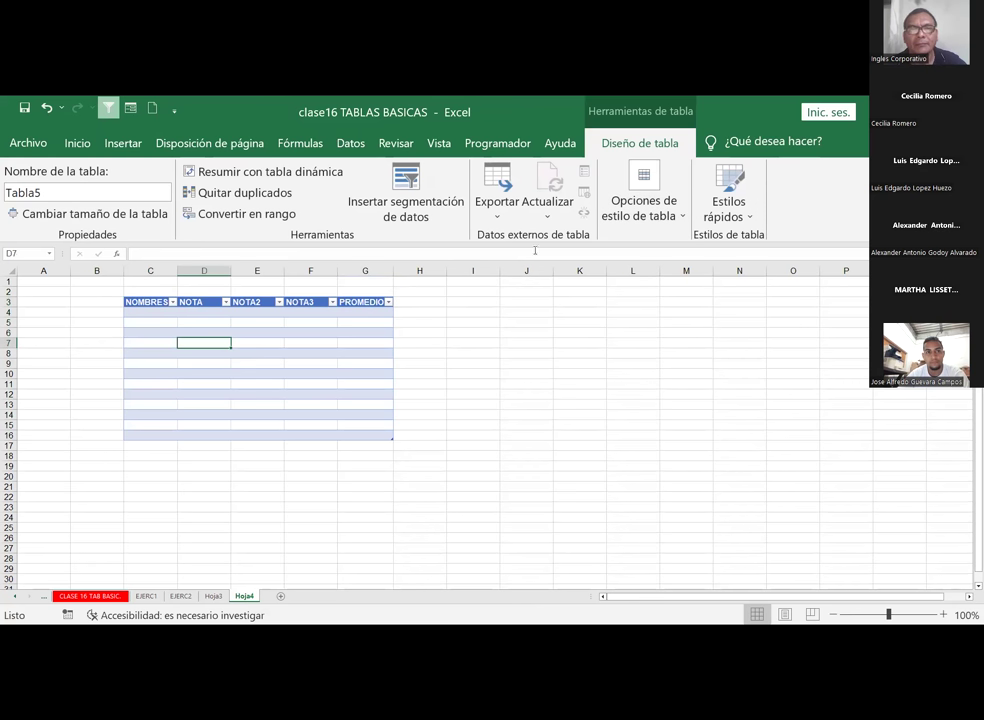
left_click(688, 217)
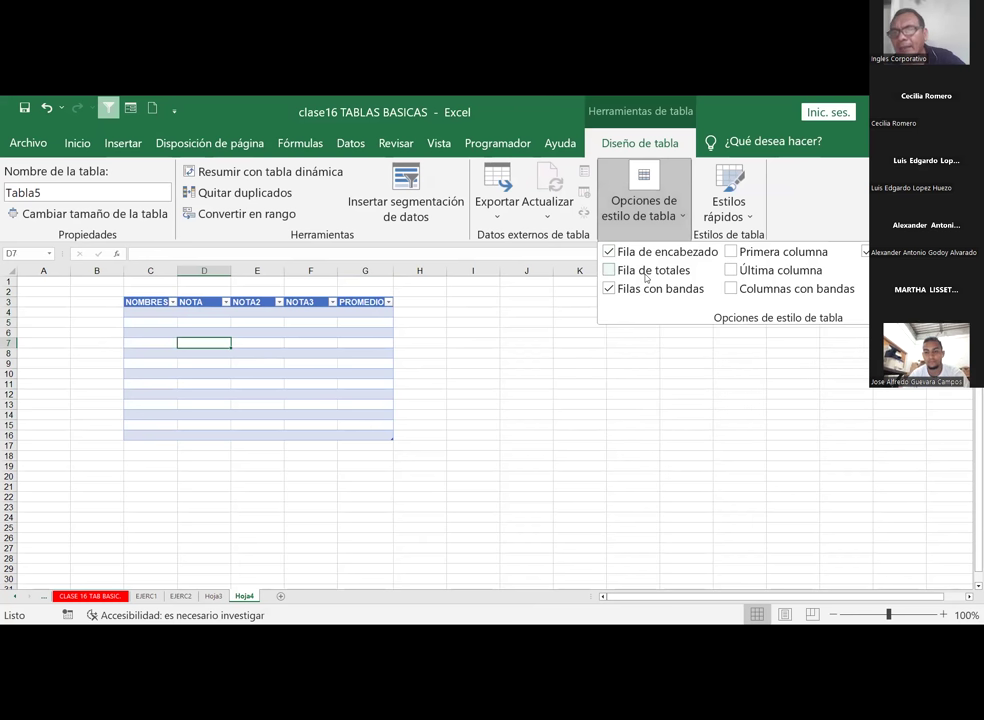
left_click(610, 253)
left_click(610, 254)
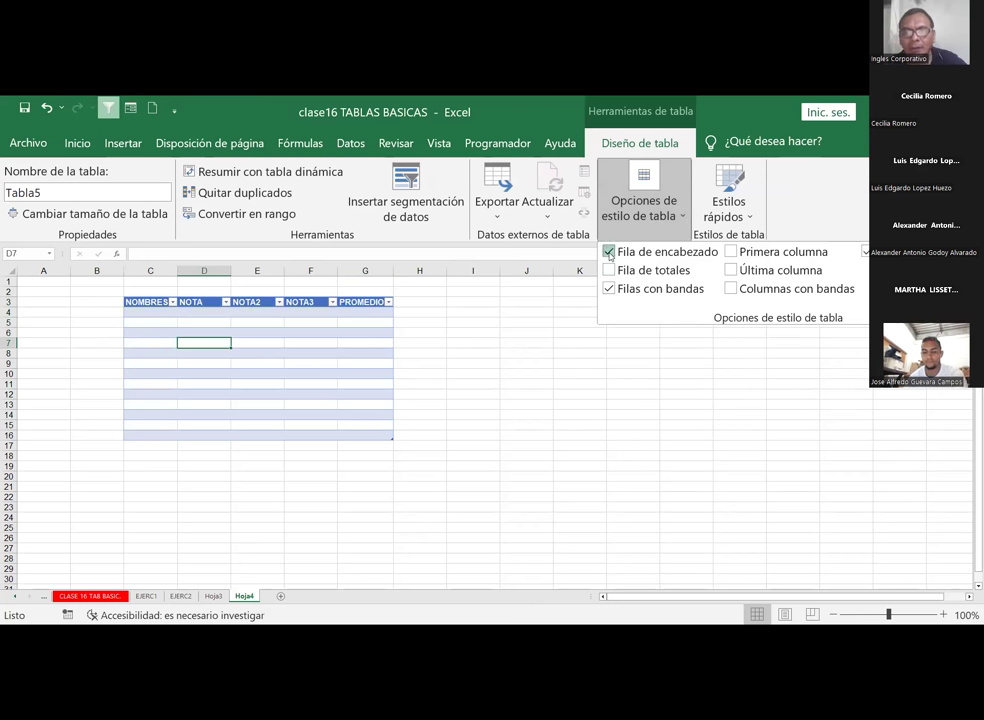
left_click(609, 253)
left_click(609, 253)
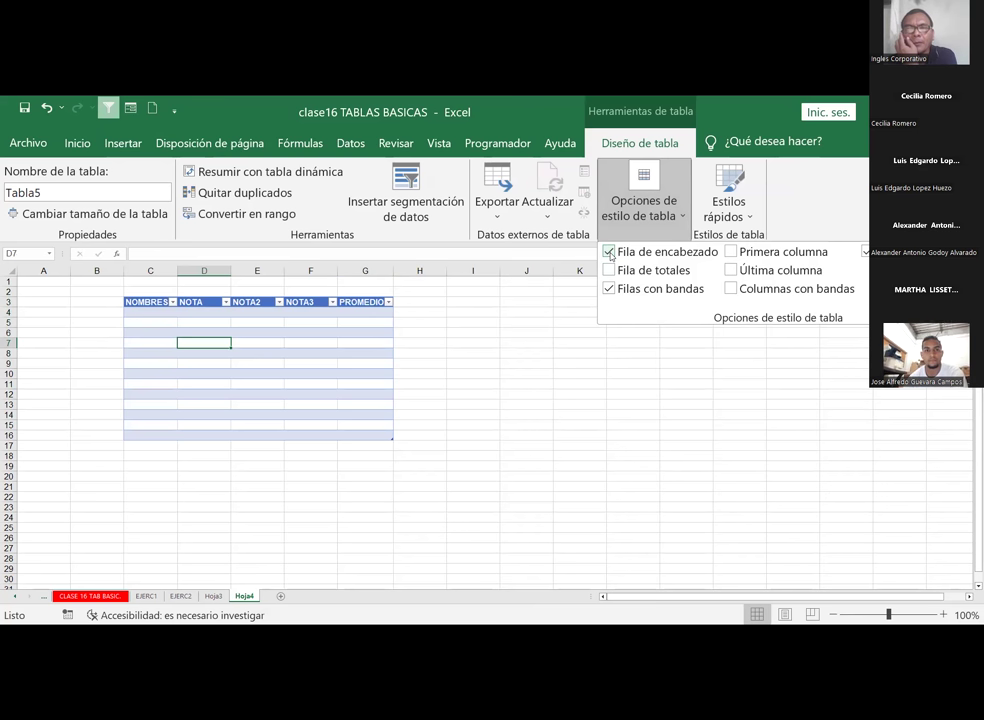
Turn on Fila de totales so a Total row appears at row 17
left_click(609, 271)
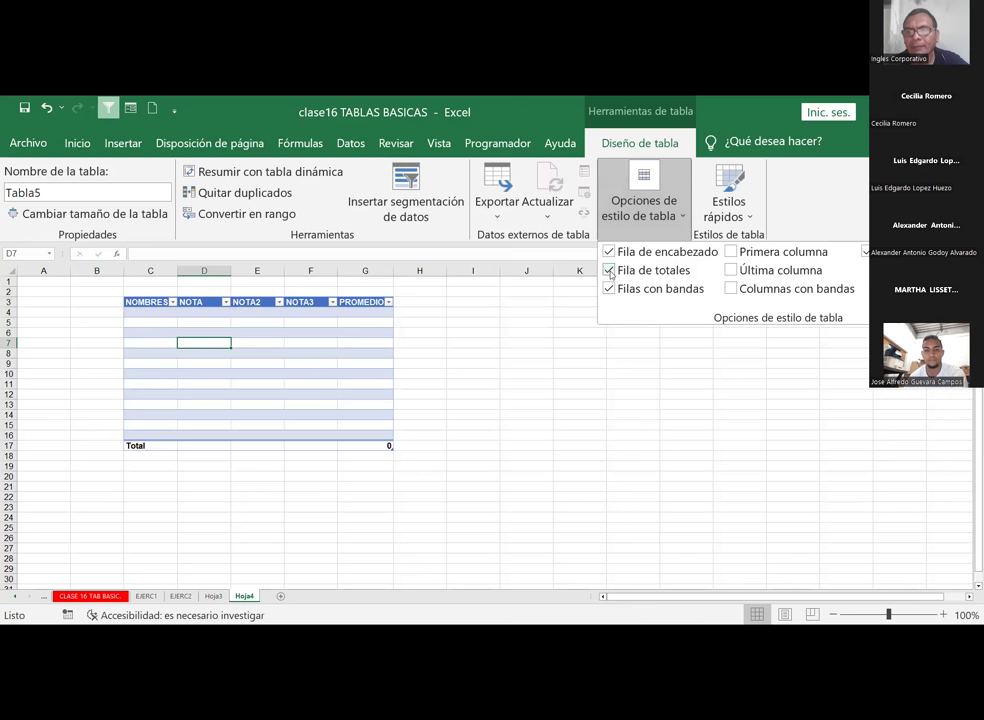
left_click(609, 271)
left_click(609, 271)
left_click(609, 271)
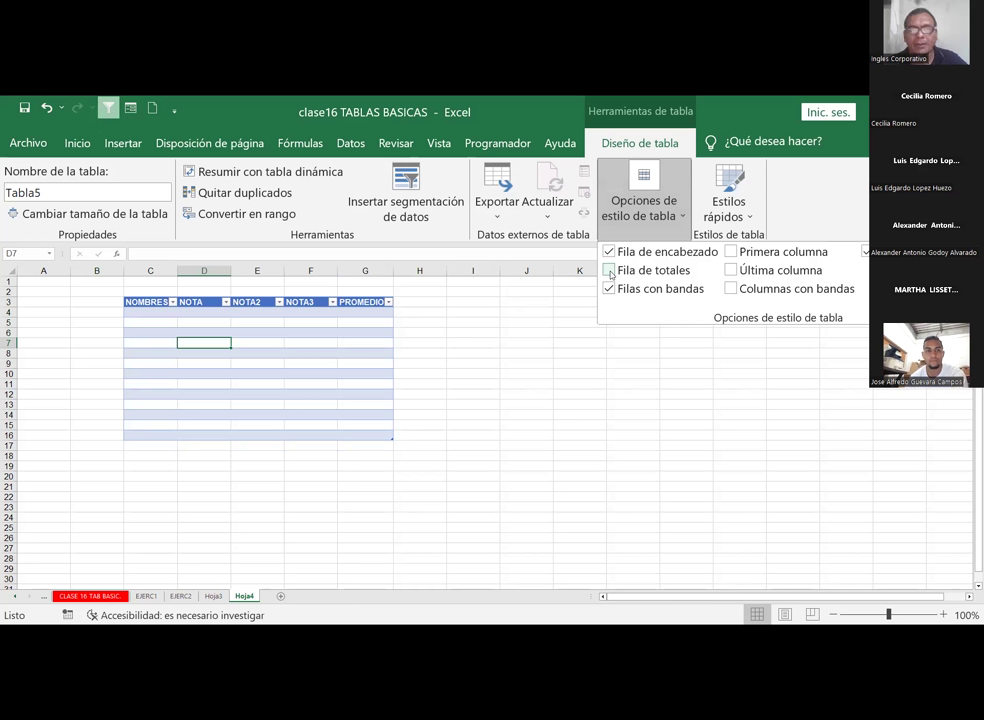
left_click(609, 271)
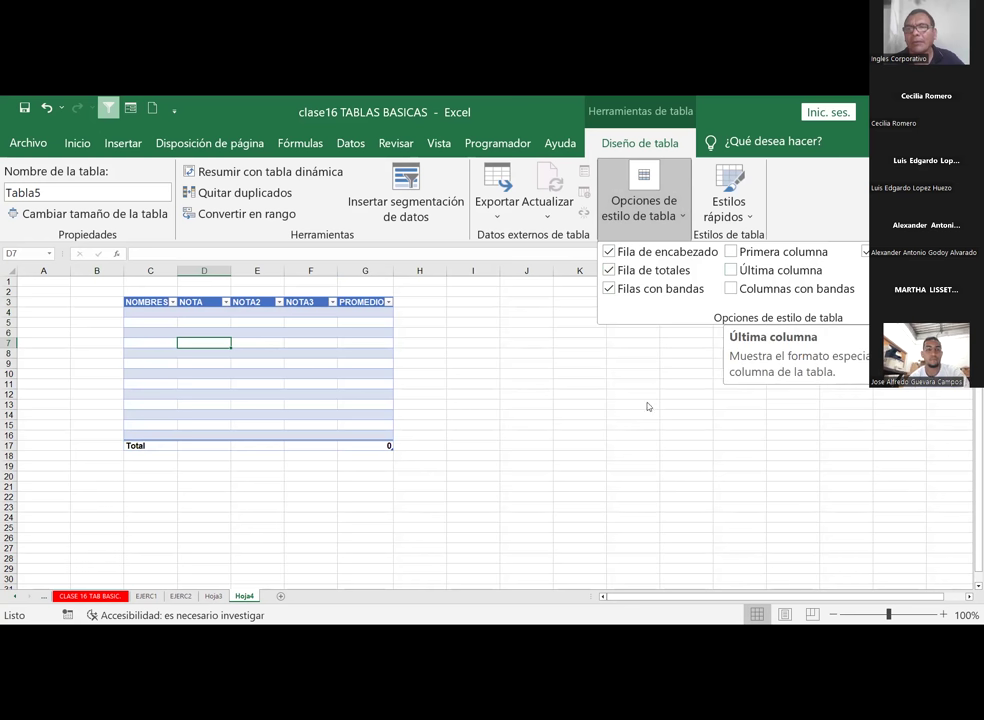
left_click(81, 250)
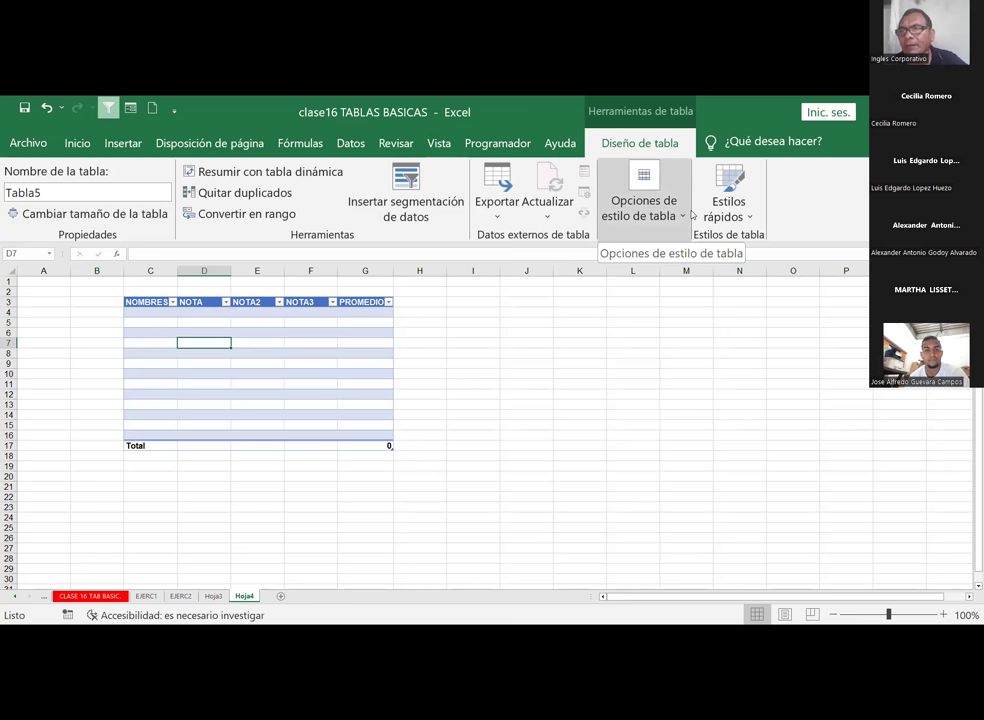
left_click(688, 212)
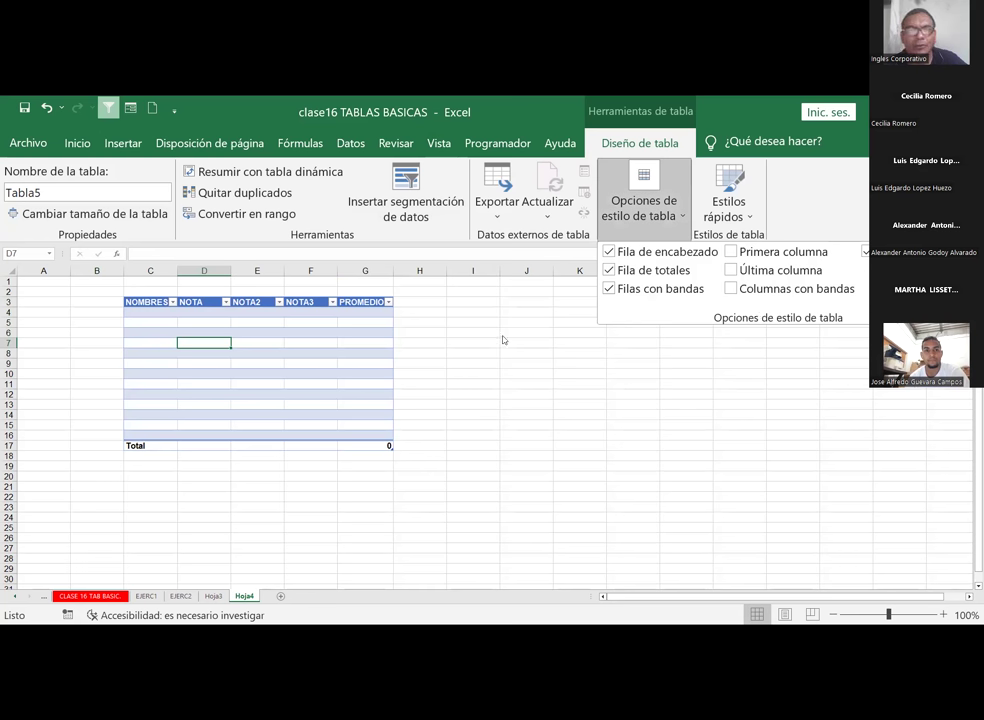
left_click_drag(150, 302, 361, 443)
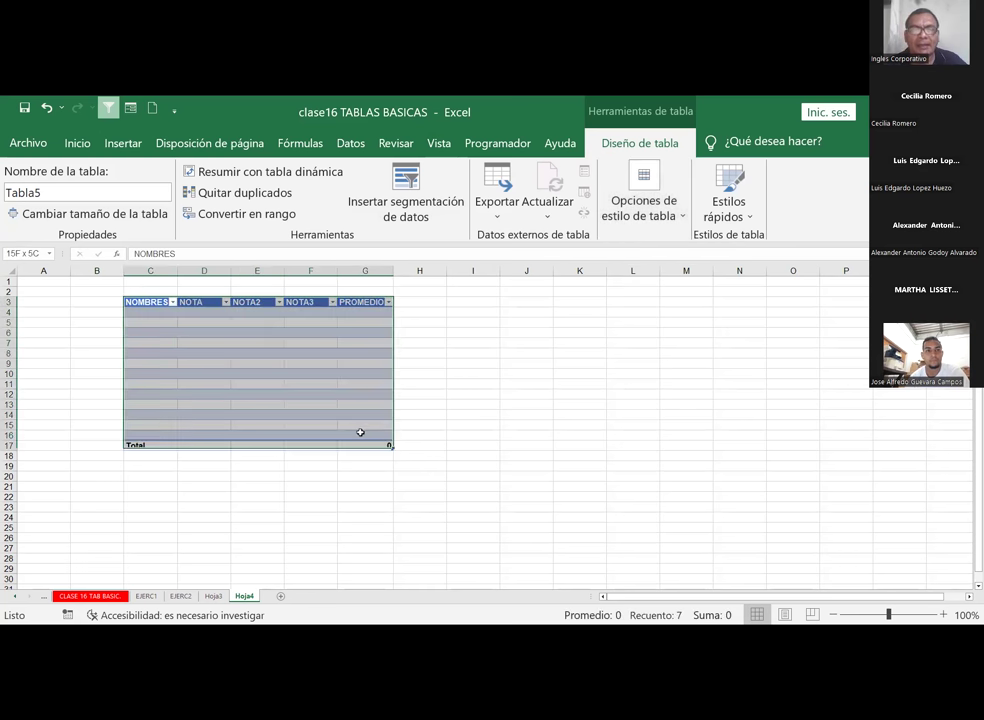
left_click(472, 392)
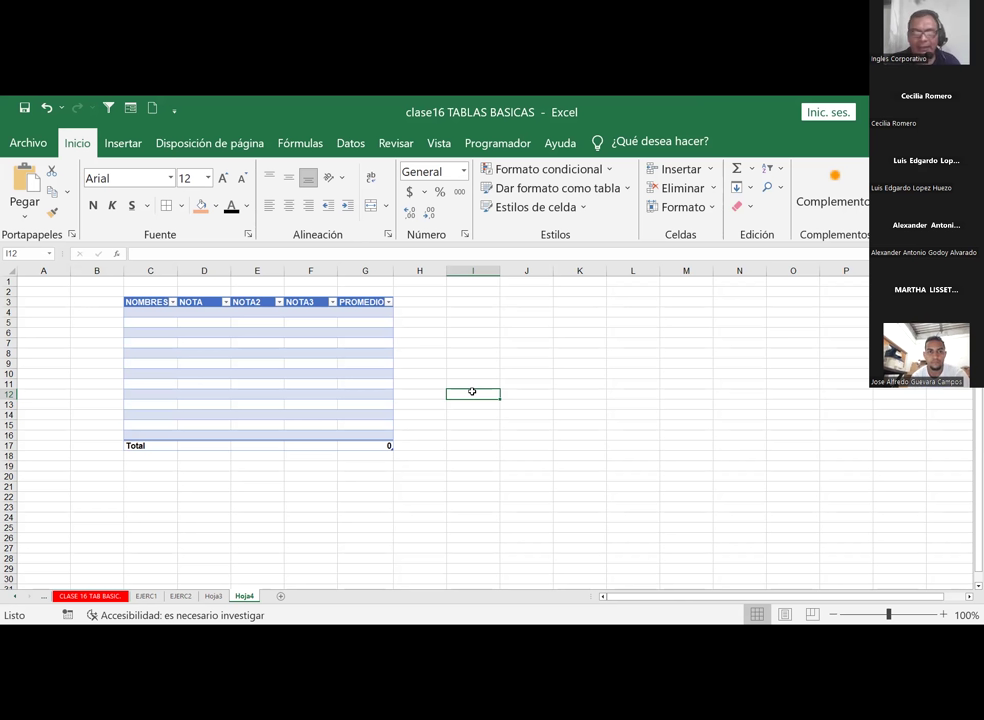
left_click(153, 300)
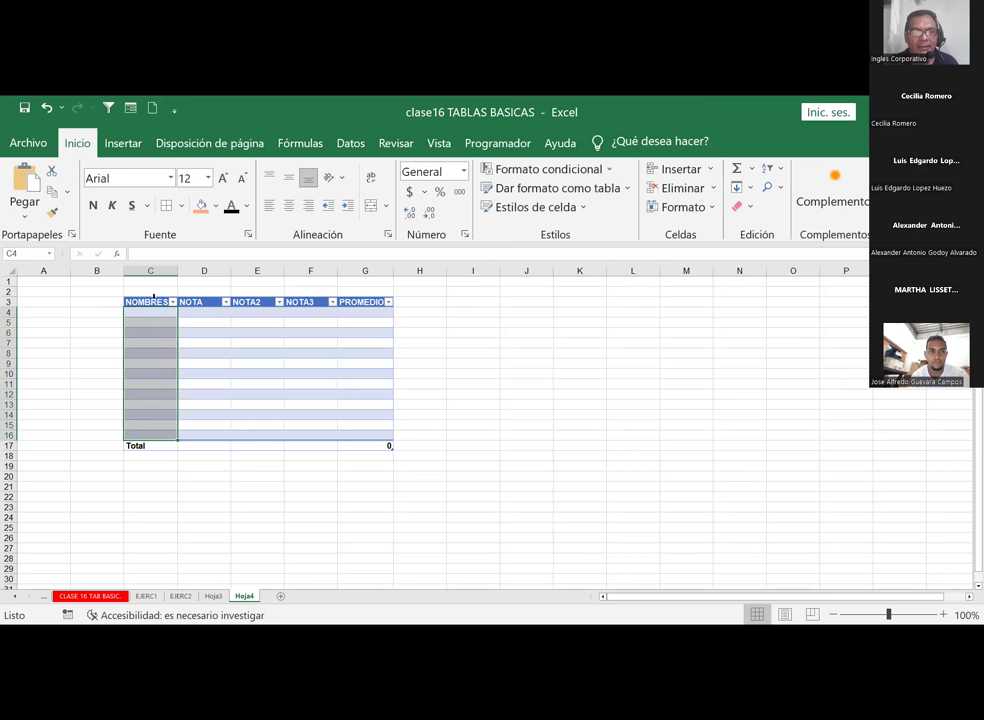
left_click(512, 311)
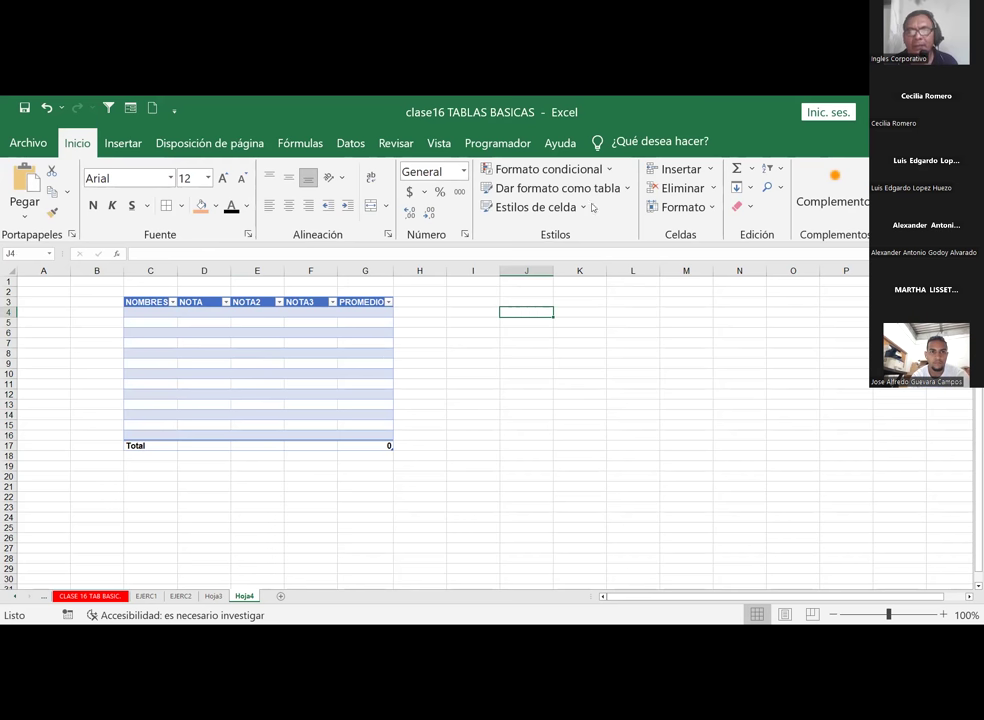
left_click(195, 301)
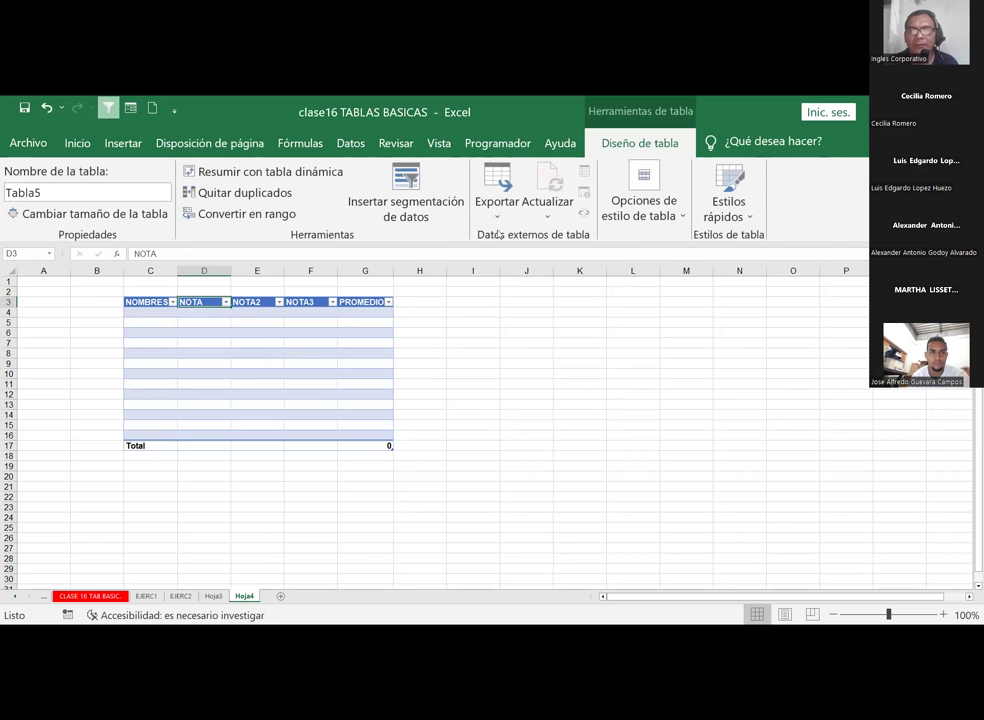
left_click(504, 387)
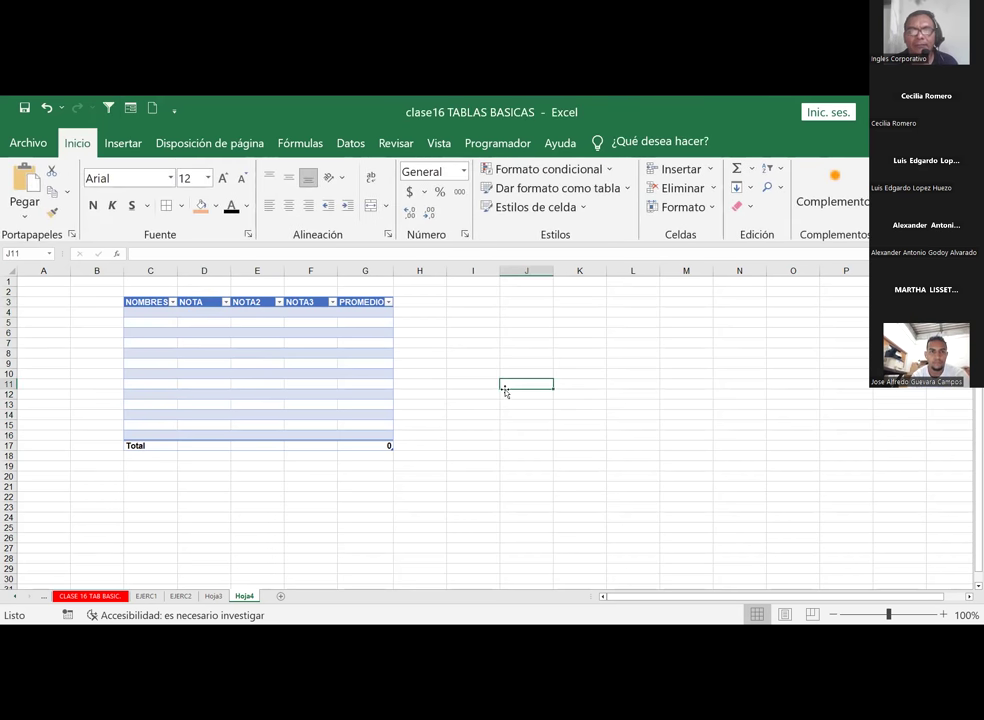
Select the grade table cells C3:G16 and apply the green 60% - Énfasis6 cell style
left_click(584, 208)
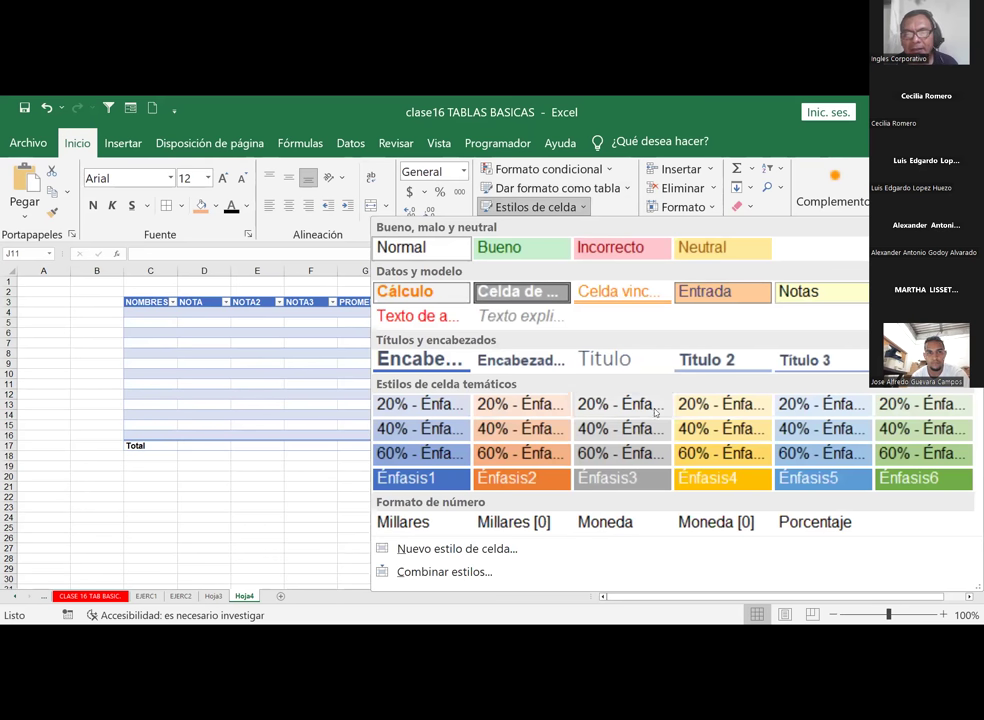
left_click(706, 408)
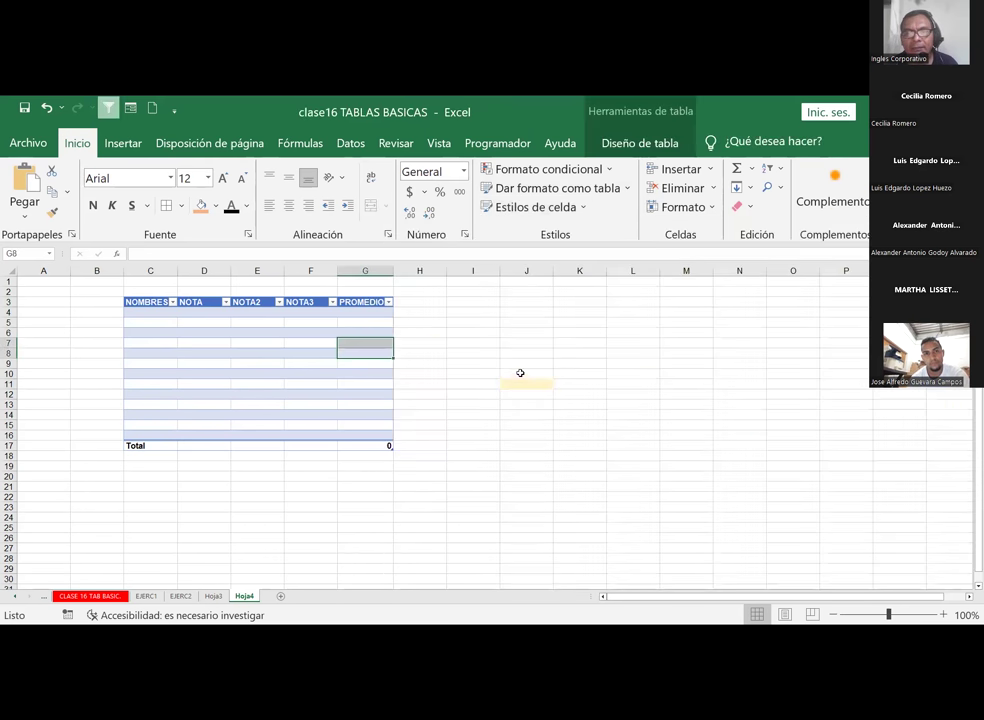
left_click_drag(150, 302, 310, 430)
left_click(540, 207)
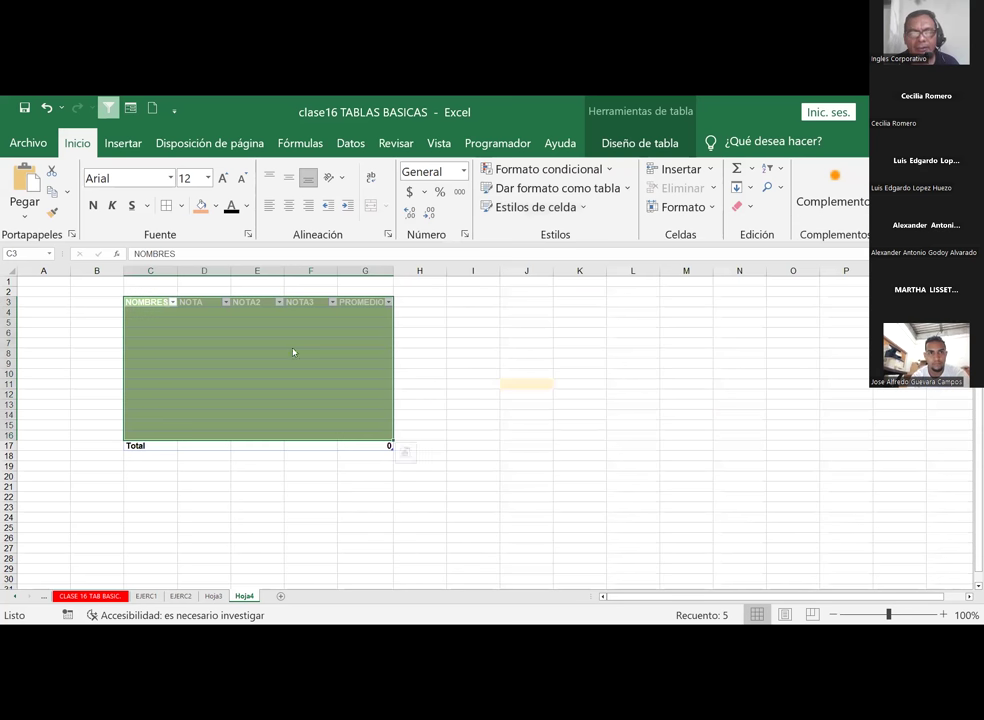
right_click(290, 350)
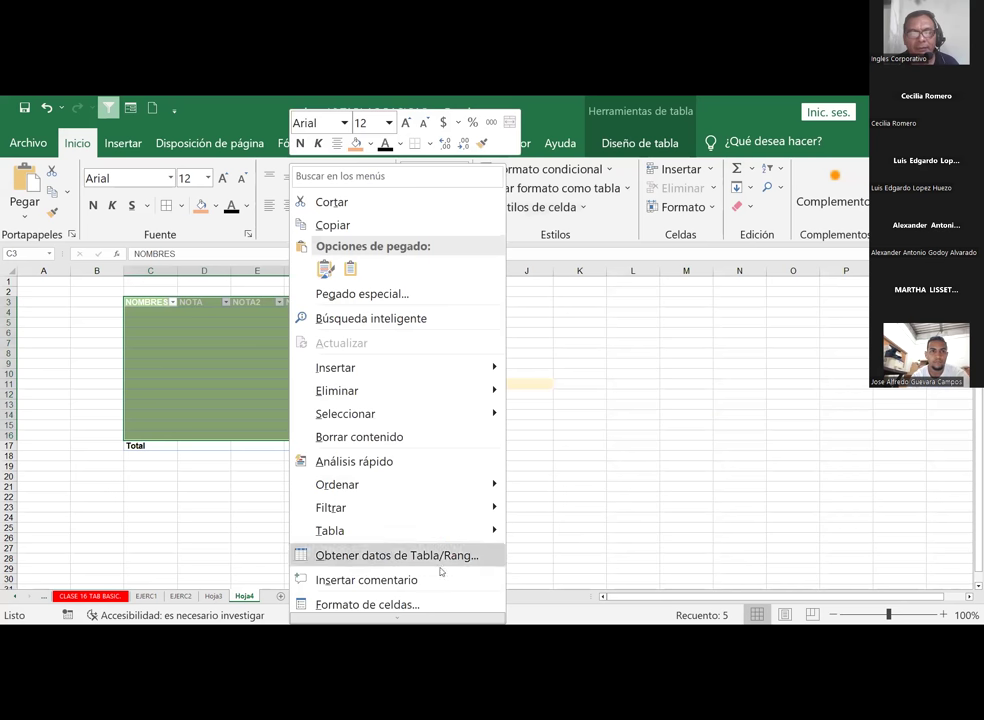
mouse_move(376, 617)
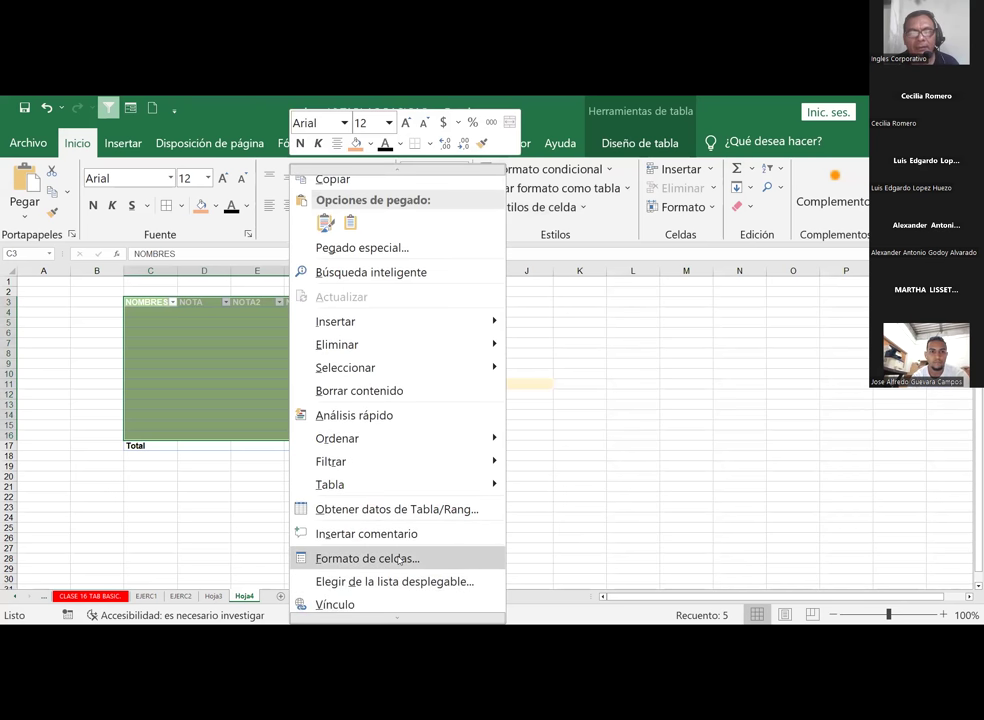
left_click(366, 558)
left_click(506, 377)
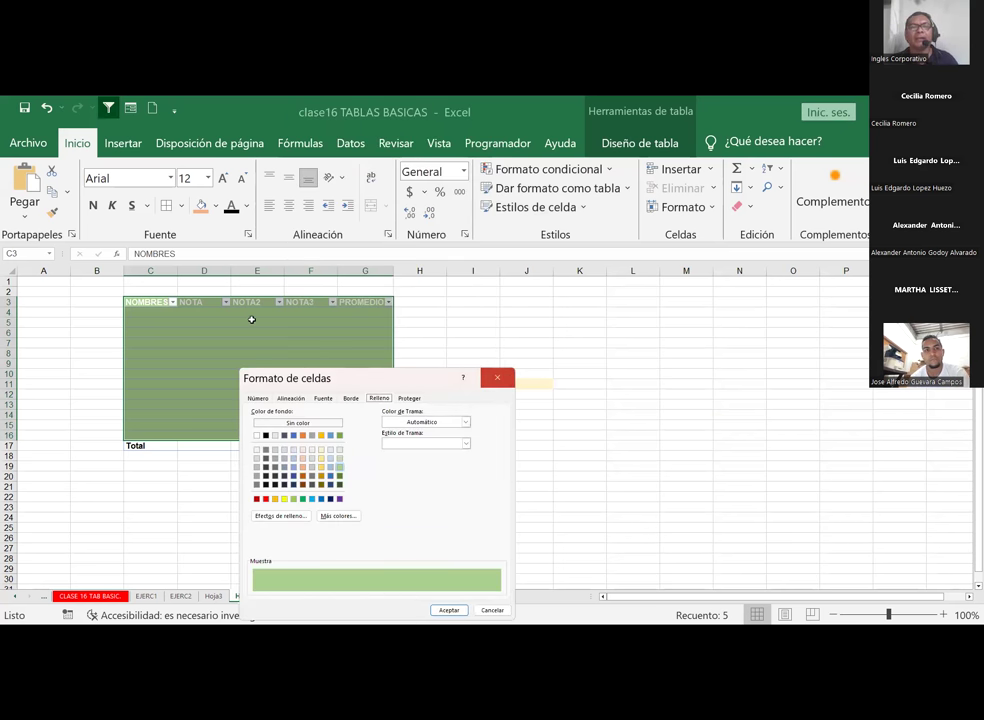
left_click(248, 320)
mouse_move(157, 302)
left_mouse_down()
mouse_move(365, 430)
mouse_move(367, 442)
left_mouse_up()
left_click(488, 351)
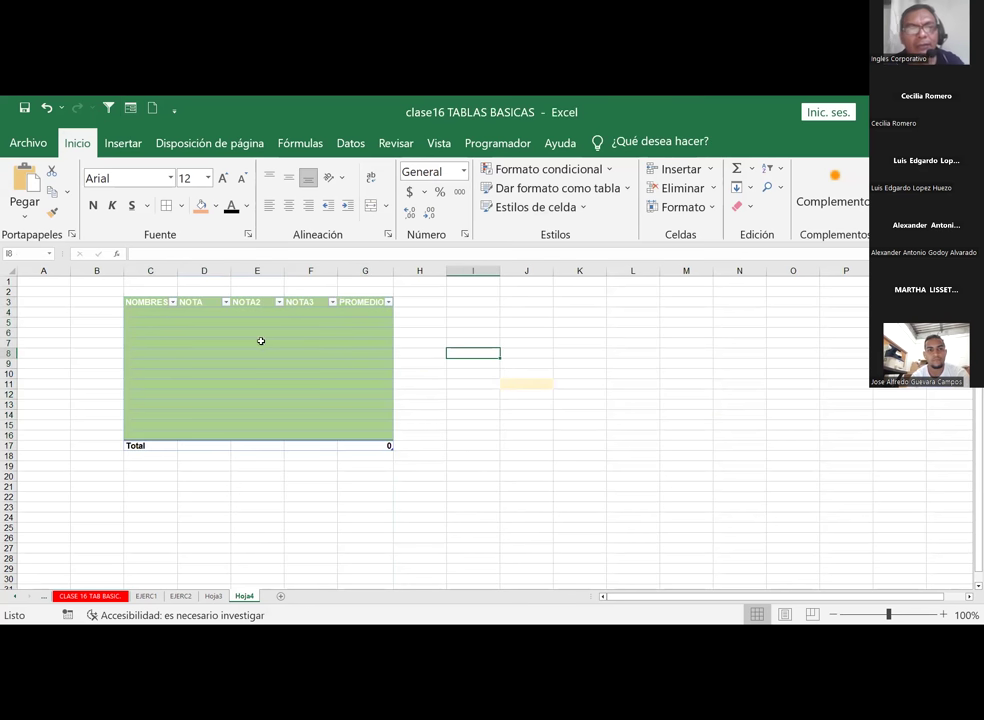
Enter student names A, X, Y and Z in C4:C7
left_click(146, 309)
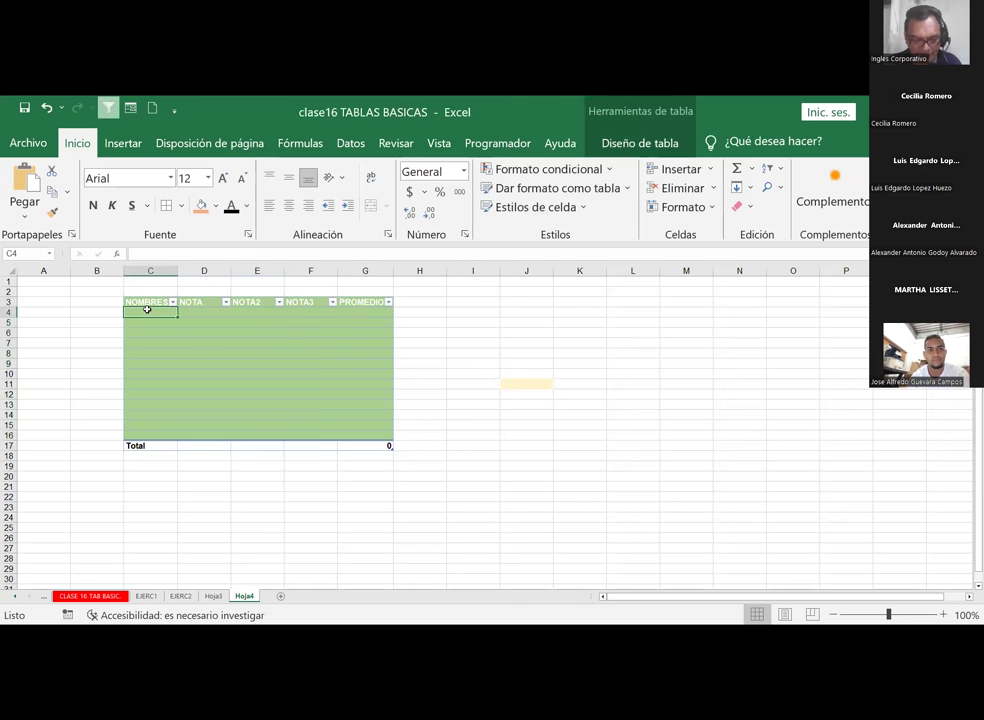
type("A")
key("Return")
type("X")
key("Return")
type("Y")
key("Return")
type("Z")
Enter grades 5, 6, 8 for A and 6, 7, 8 for X
left_click(146, 309)
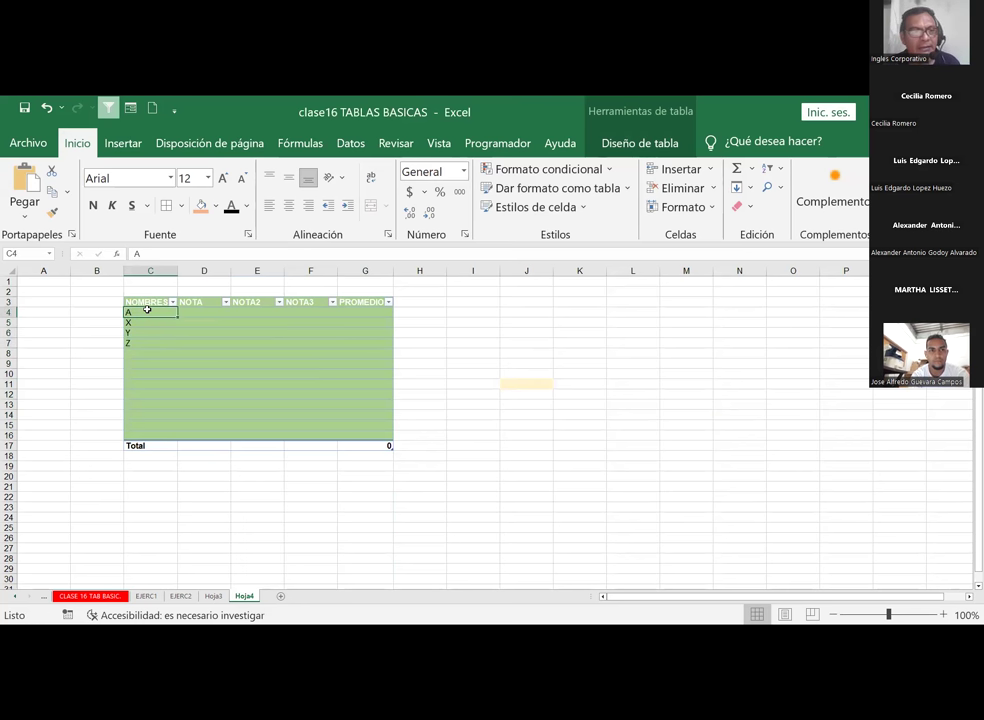
key("Right")
type("5")
key("Tab")
type("6")
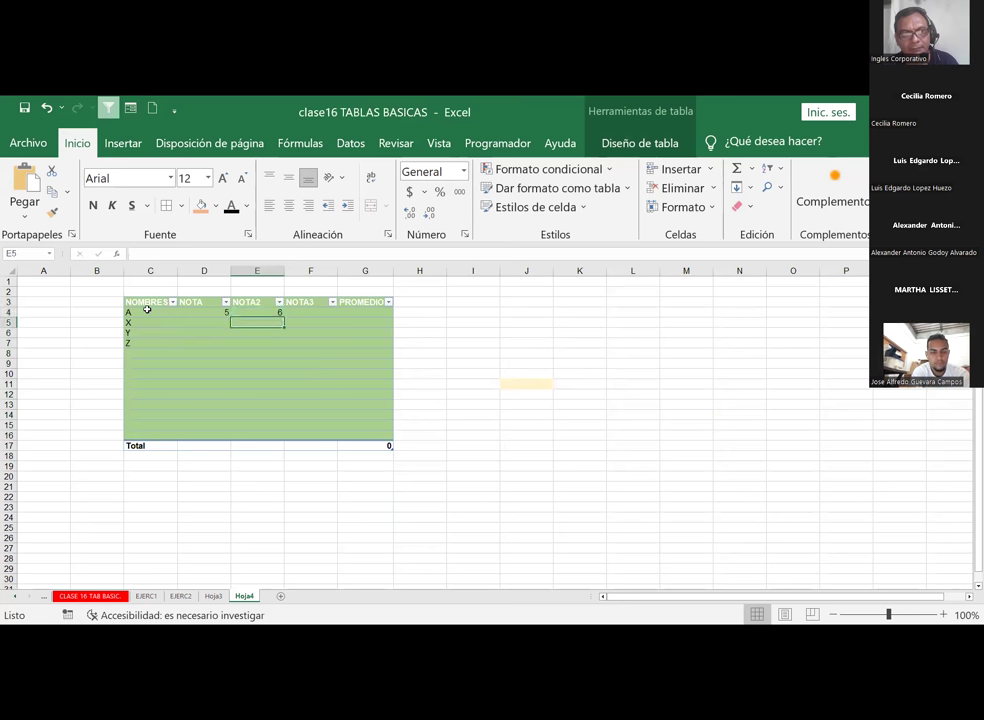
key("Tab")
type("8")
key("Return")
type("6")
key("Tab")
type("7")
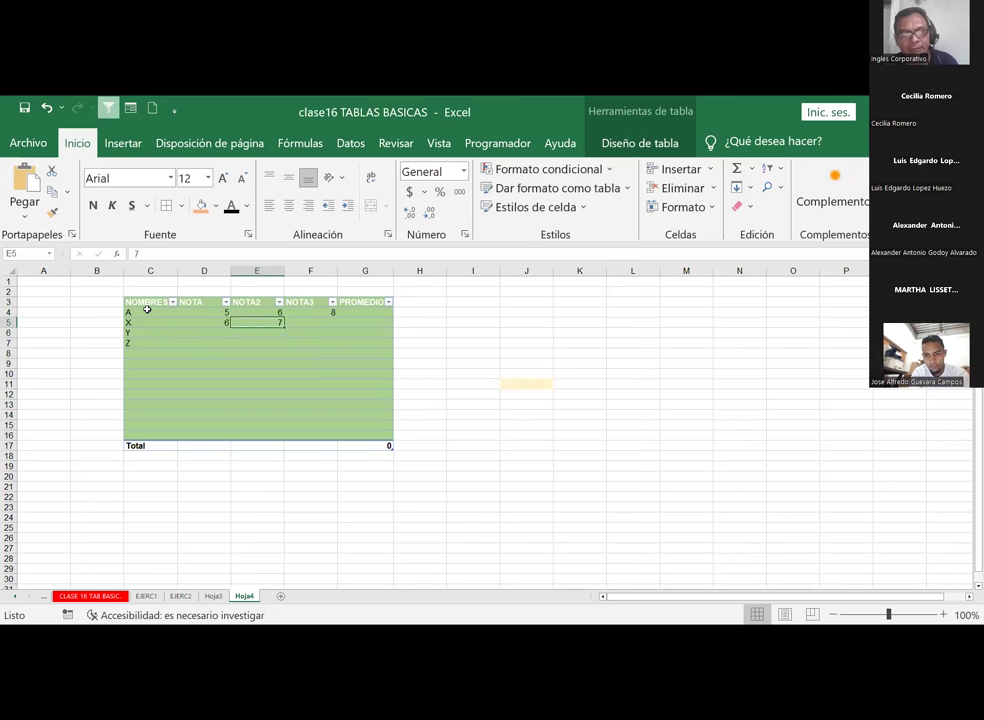
key("Tab")
type("8")
key("Return")
key("Up")
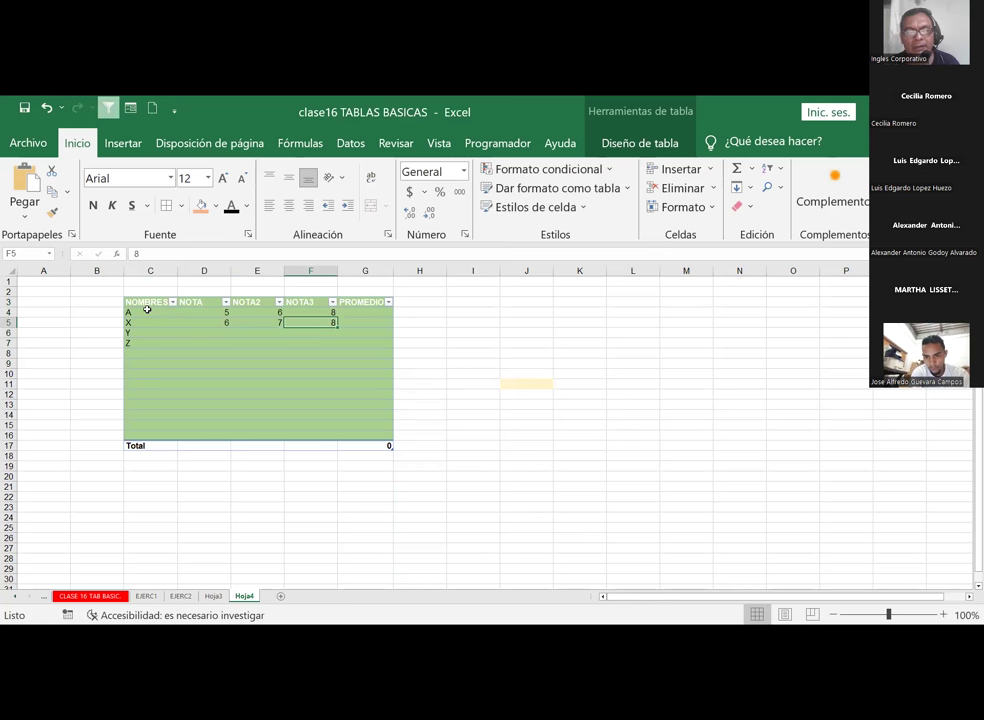
Enter student Y's grades 8, 5 and 5
left_click(357, 312)
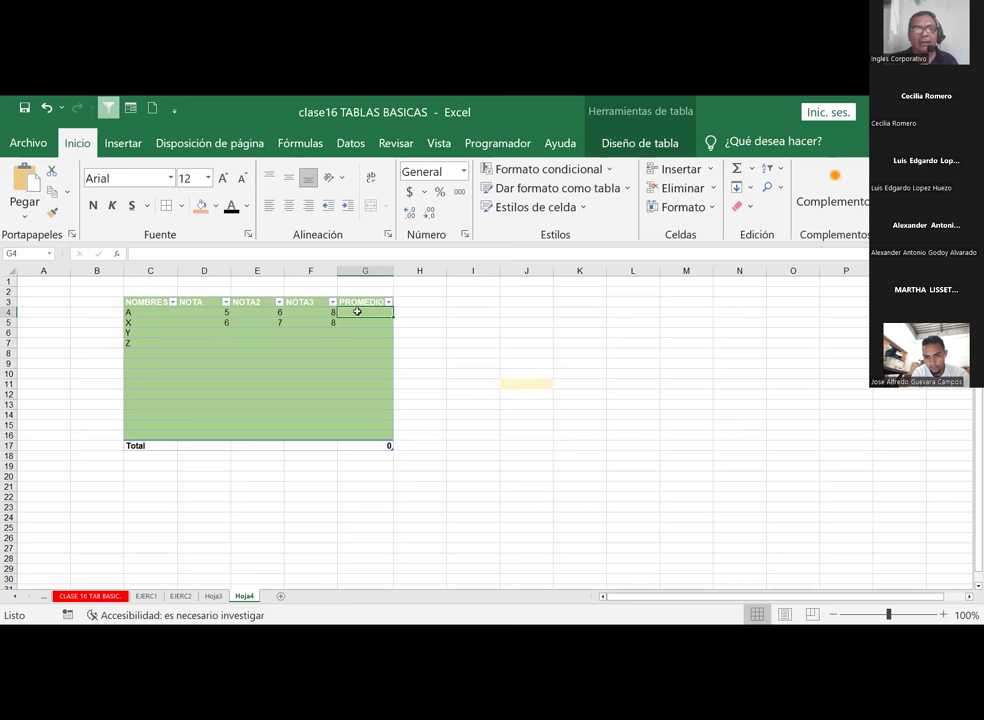
left_click(234, 333)
type("5")
key("Tab")
key("Left")
key("Left")
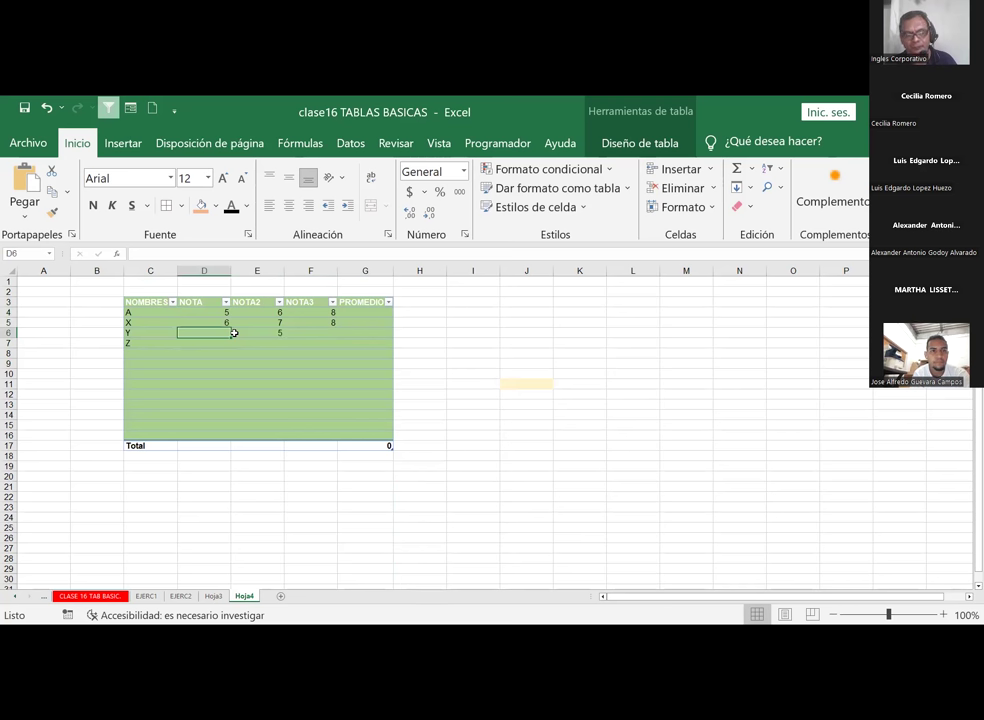
type("8")
key("Tab")
key("Tab")
key("Tab")
key("Left")
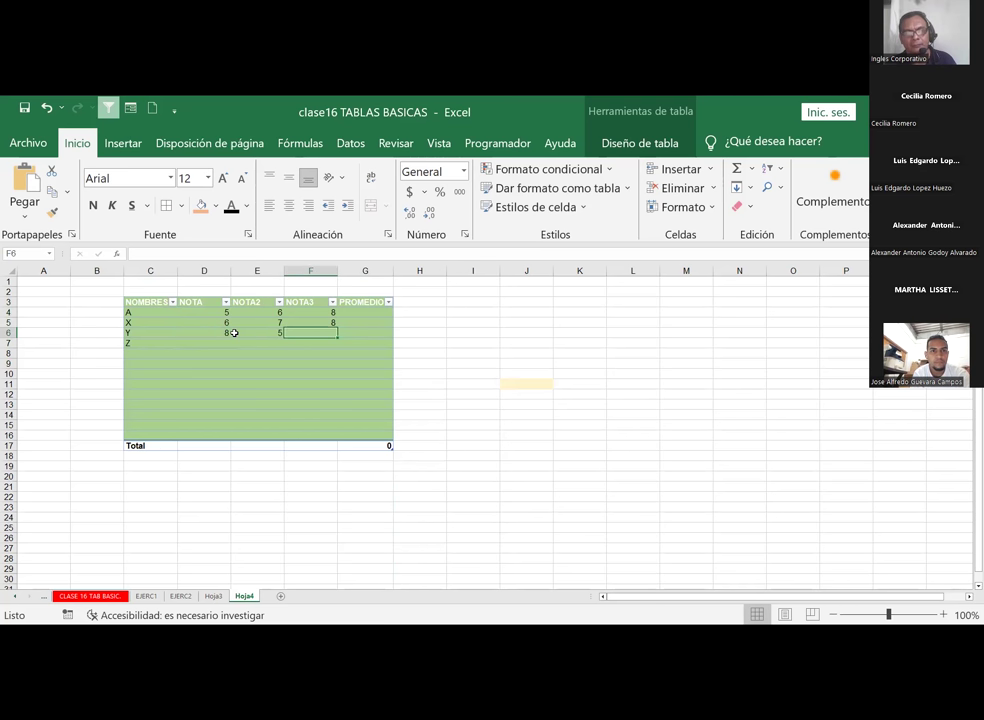
type("5")
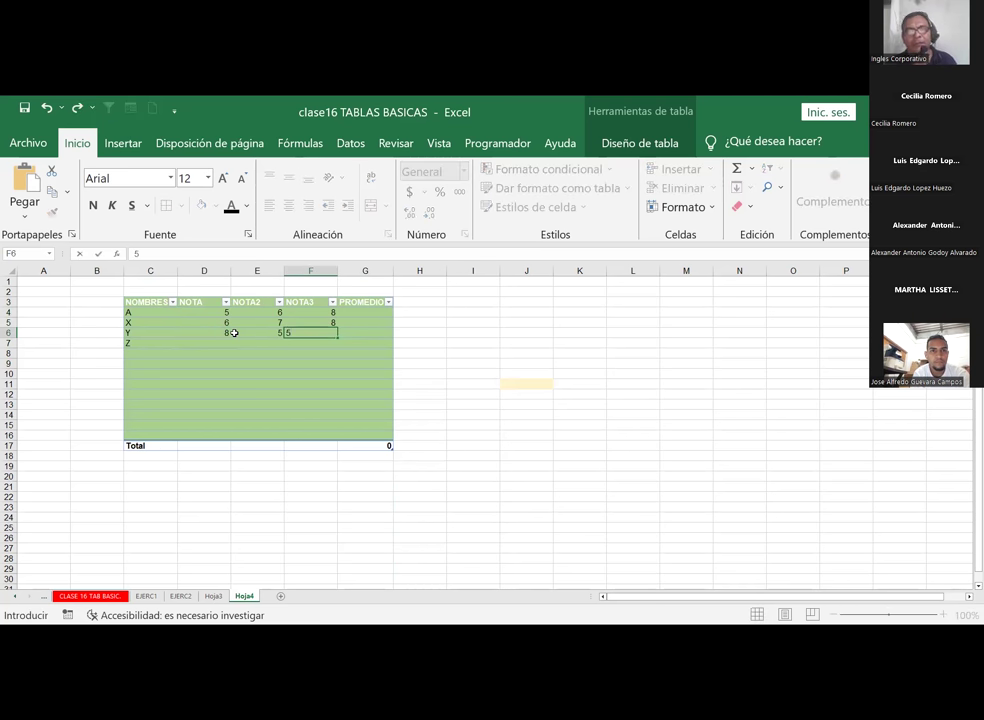
key("Tab")
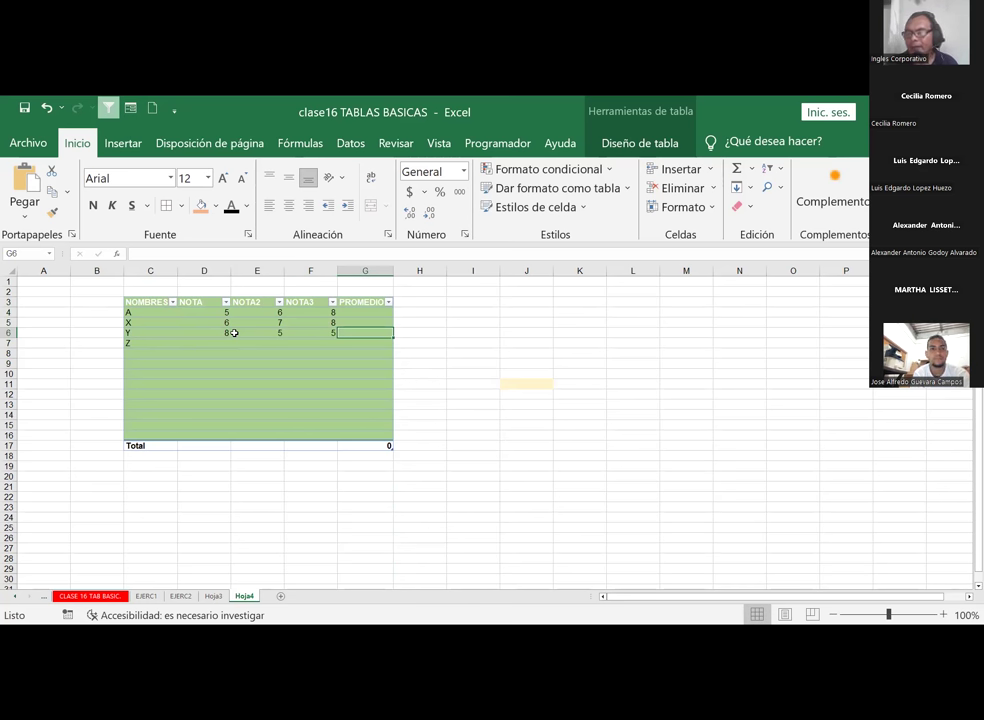
Build and commit a first =PROMEDIO( average formula in G4
left_click(352, 308)
type("=")
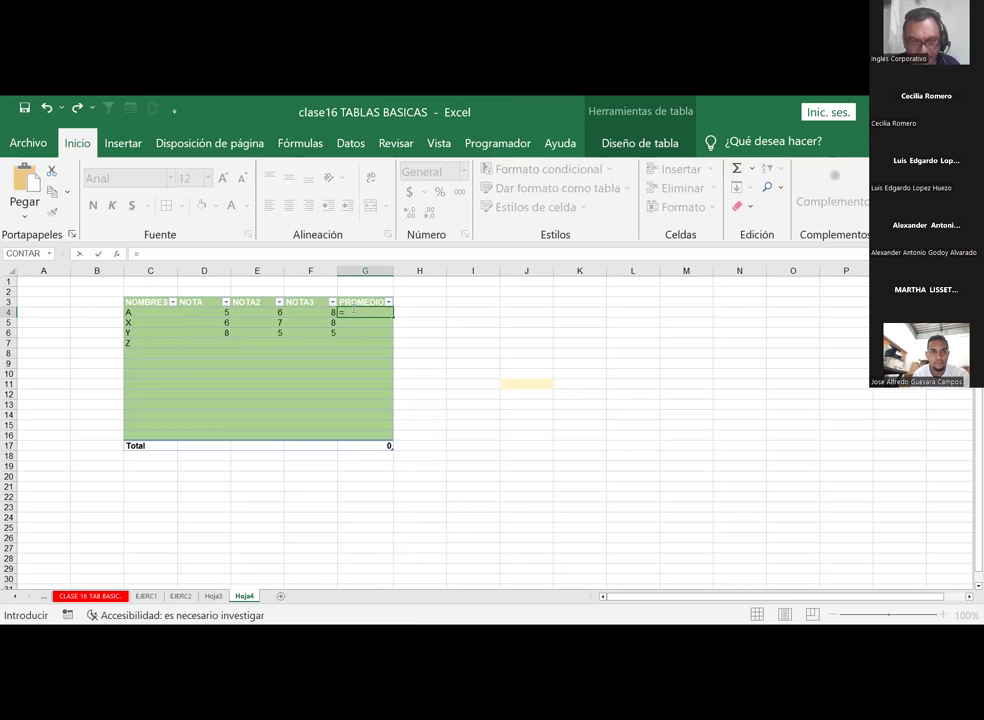
type("PROMEDIO")
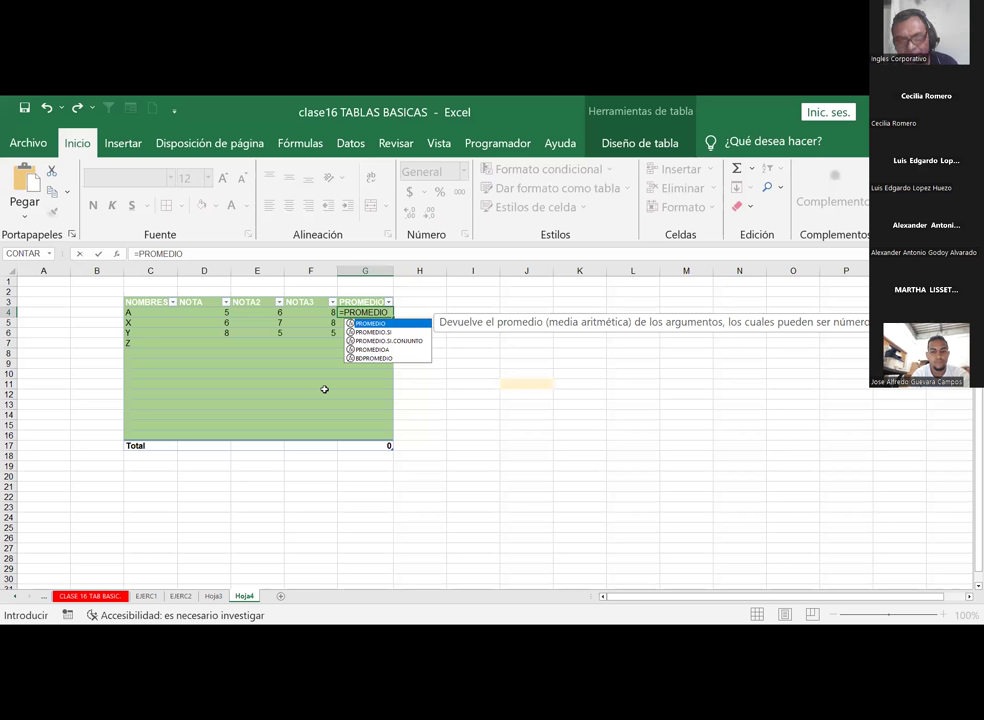
type("(")
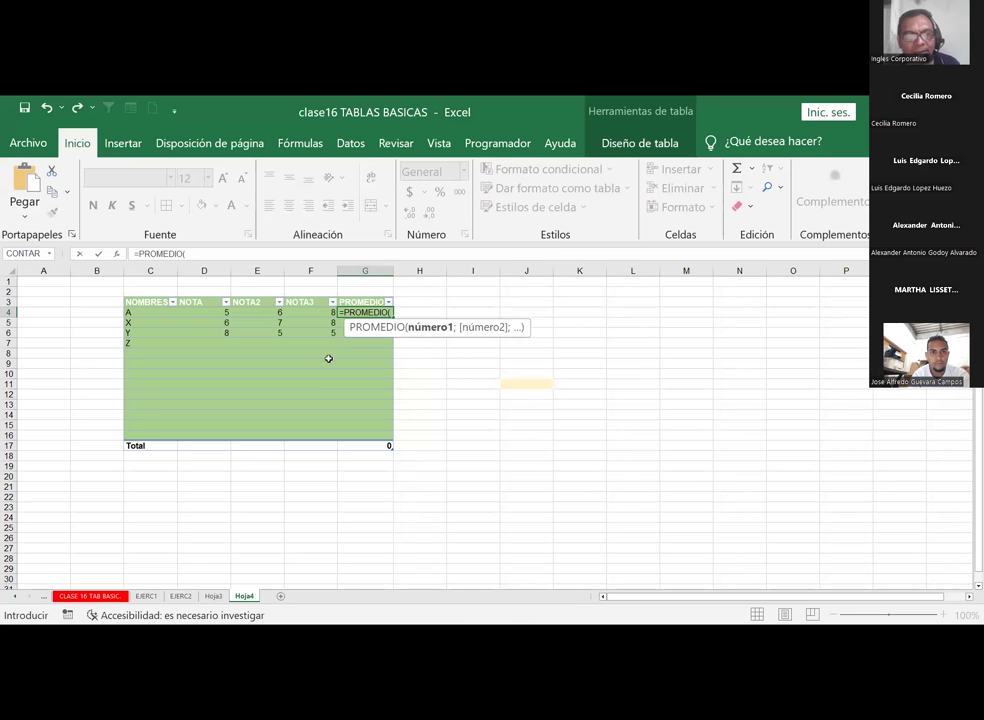
left_click(200, 313)
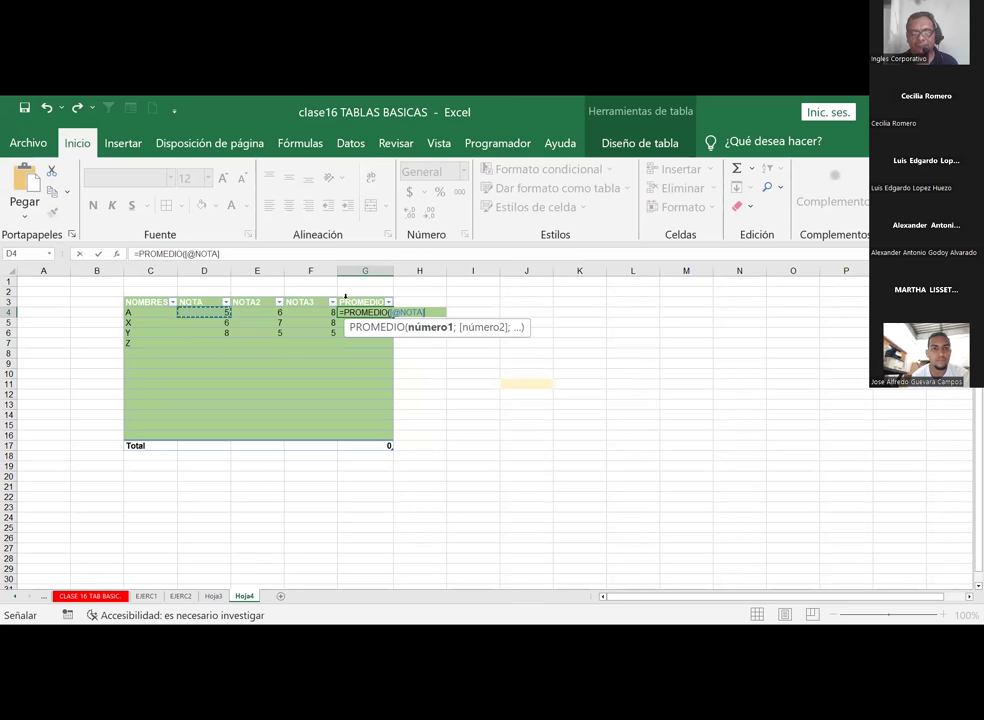
type(";")
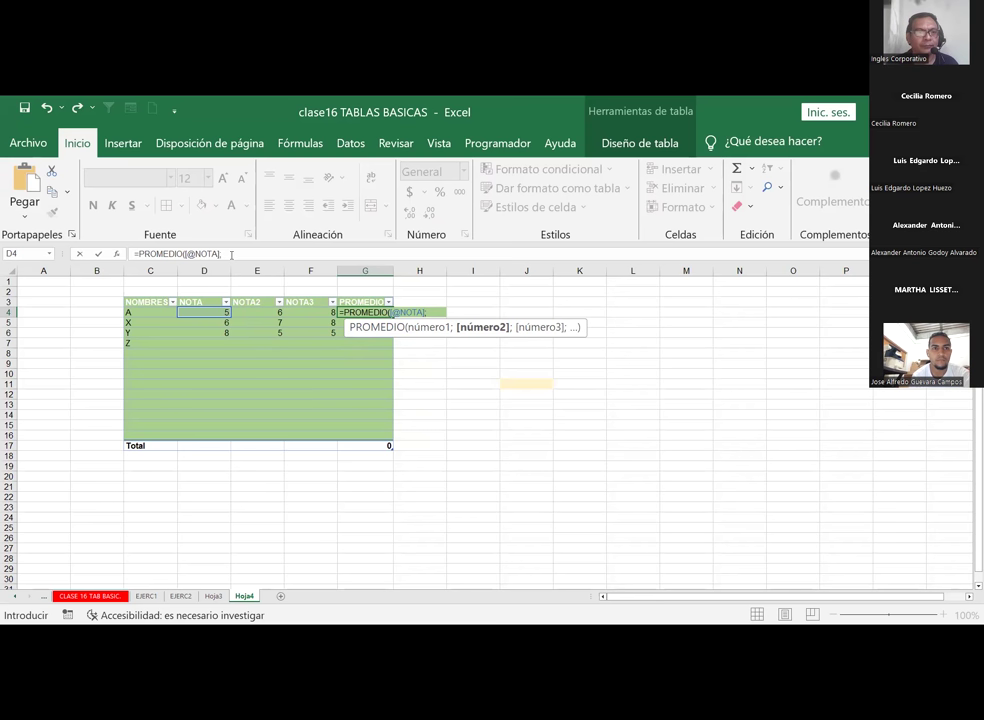
left_click(231, 255)
key("BackSpace")
key("BackSpace")
key("BackSpace")
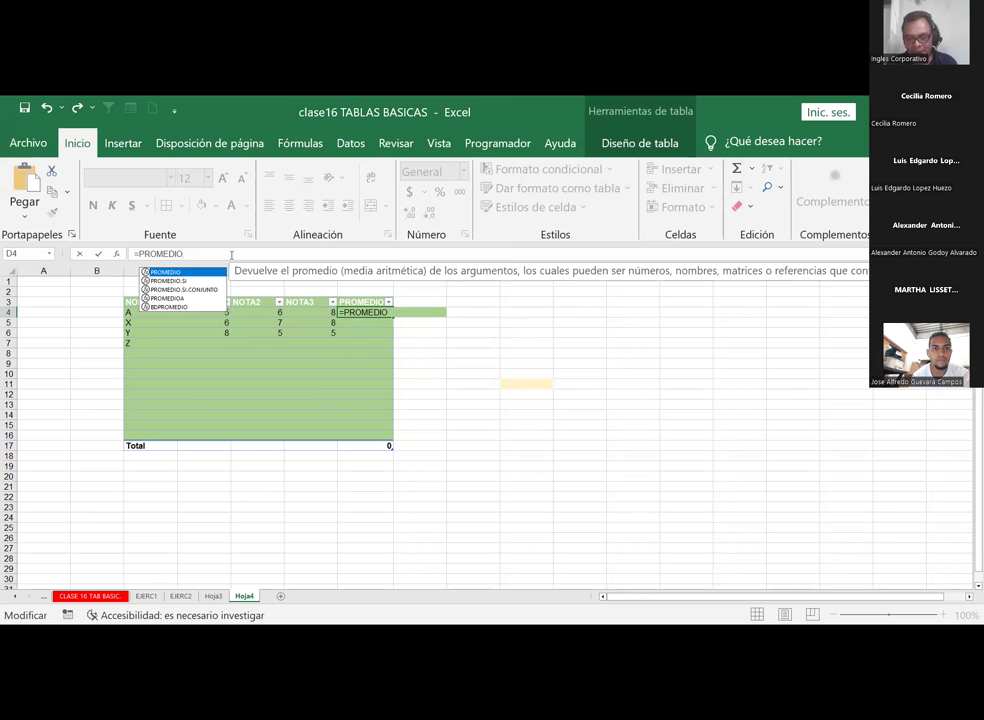
type("(")
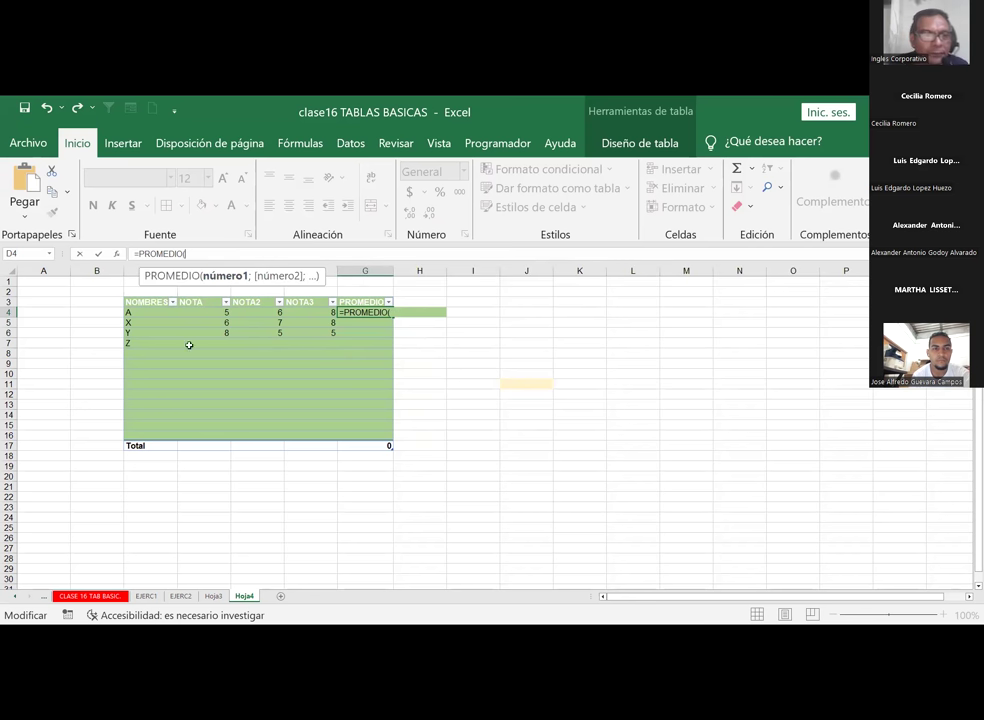
left_click(149, 302)
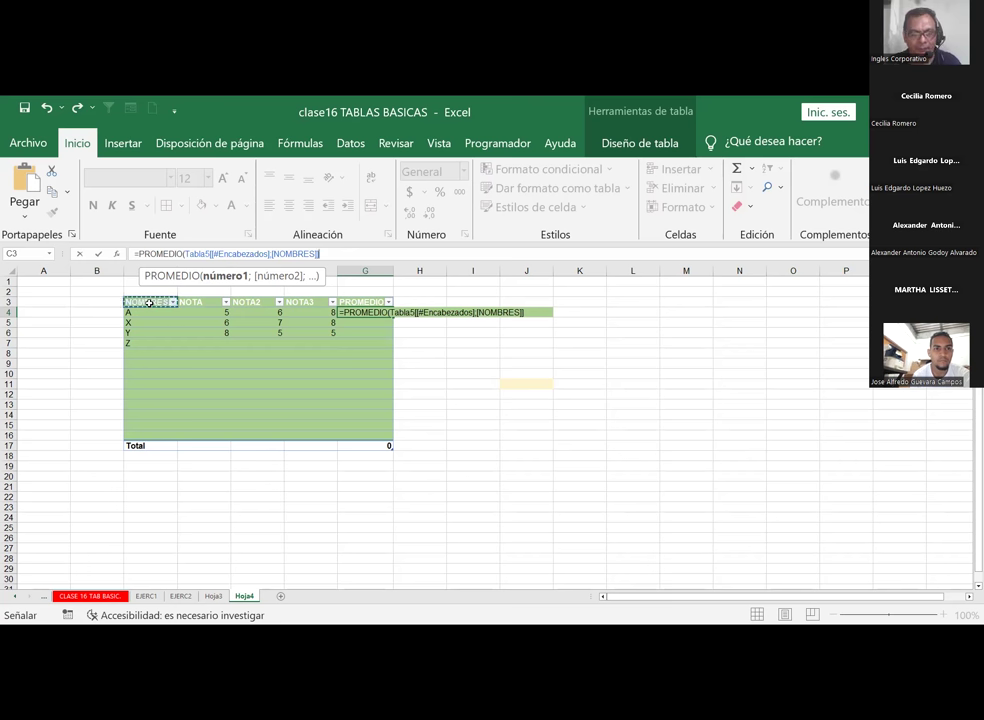
key("Return")
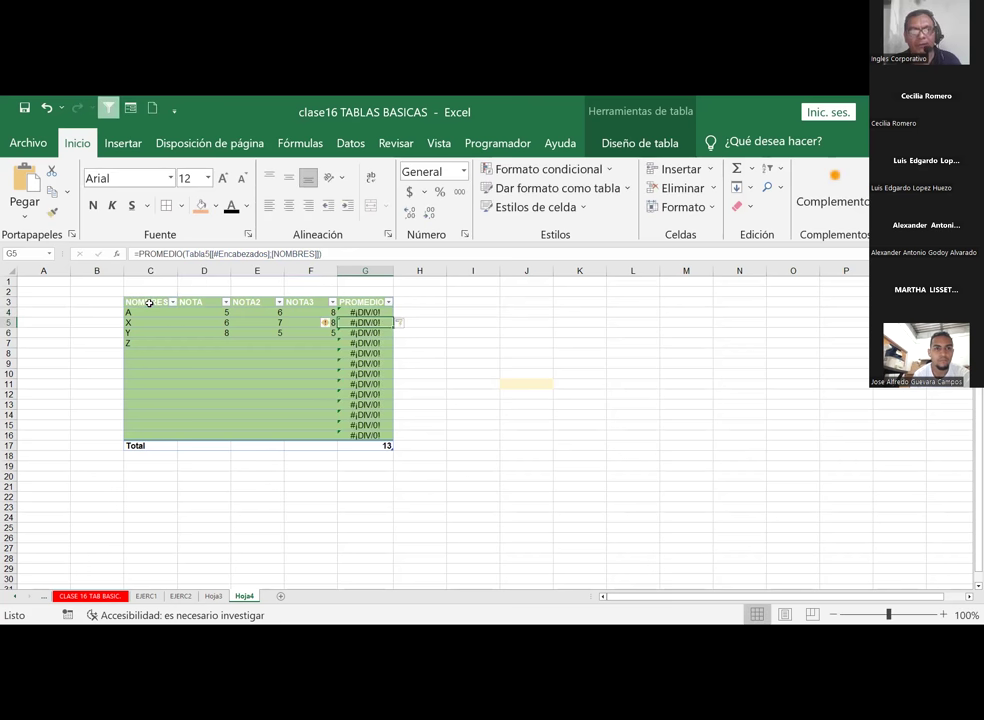
Retype the G4 formula as =PROMEDIO and accept Excel's parenthesis correction
left_click(378, 312)
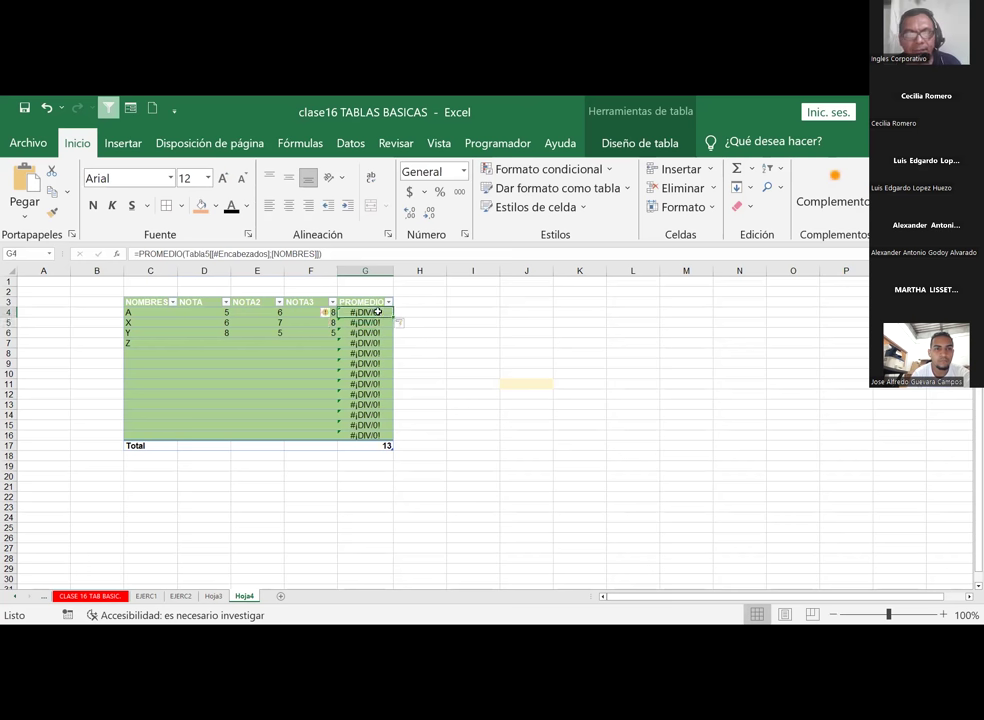
left_click(192, 312)
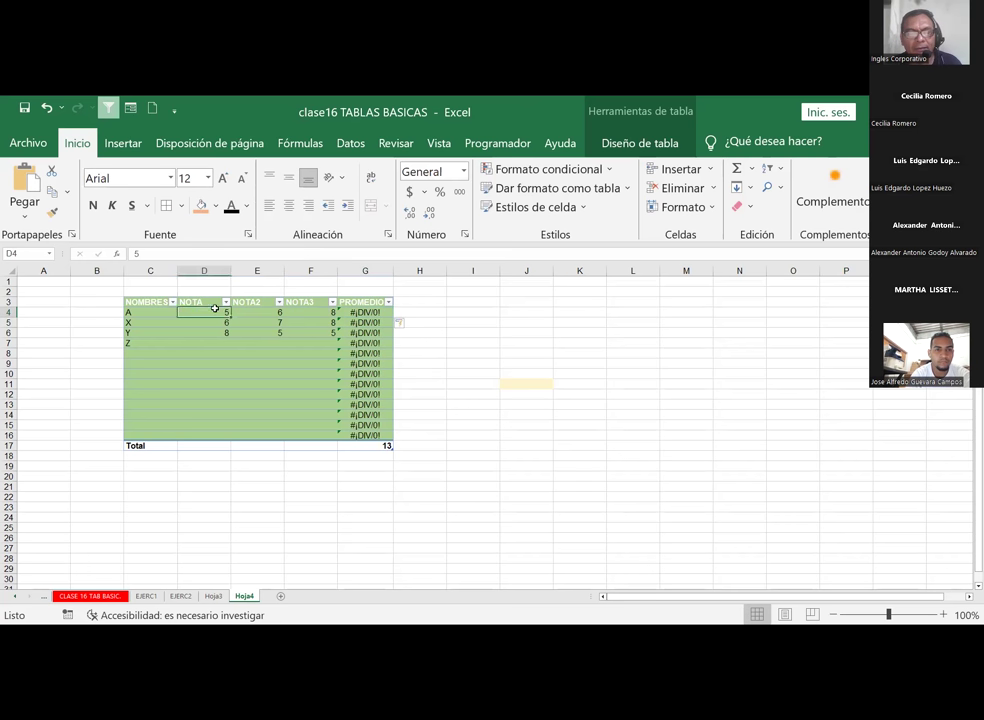
left_click(368, 313)
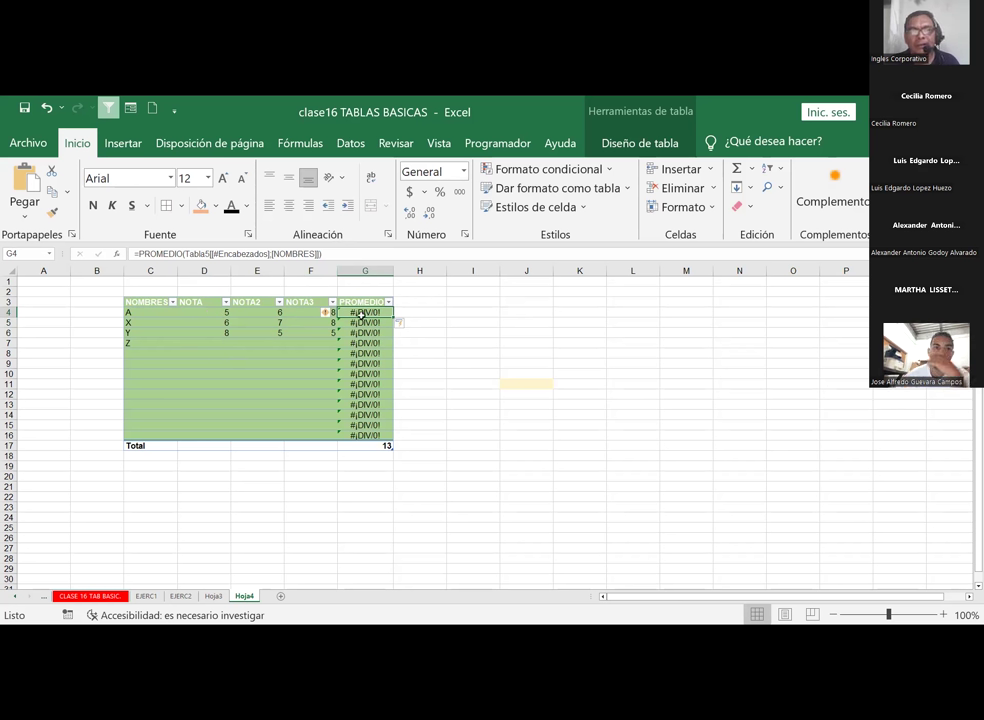
left_click_drag(328, 255, 4, 266)
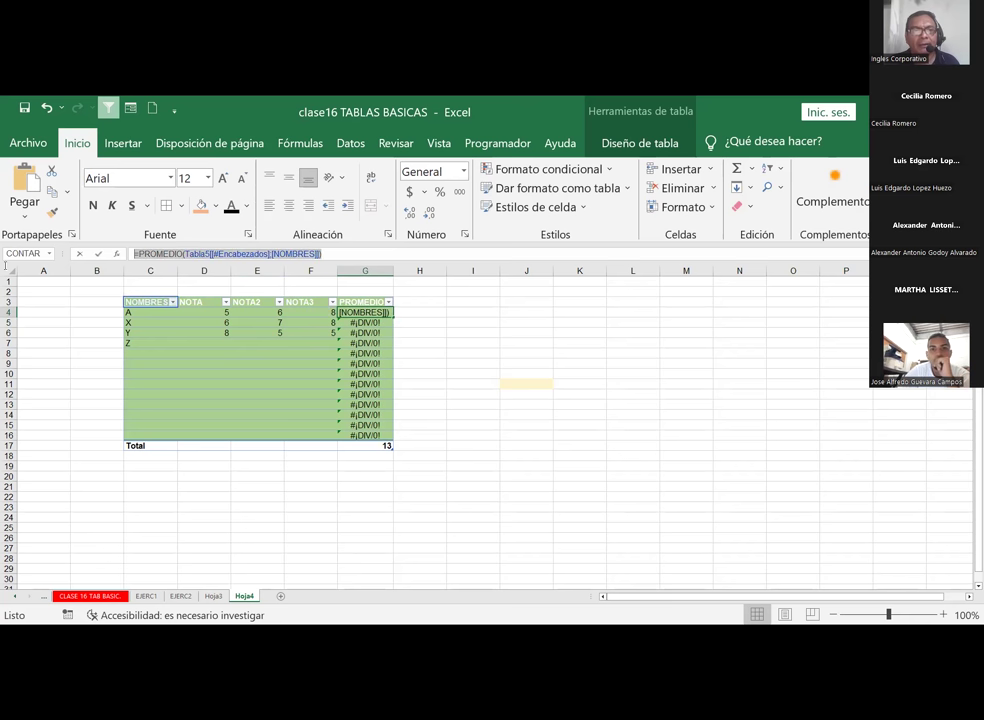
type("=")
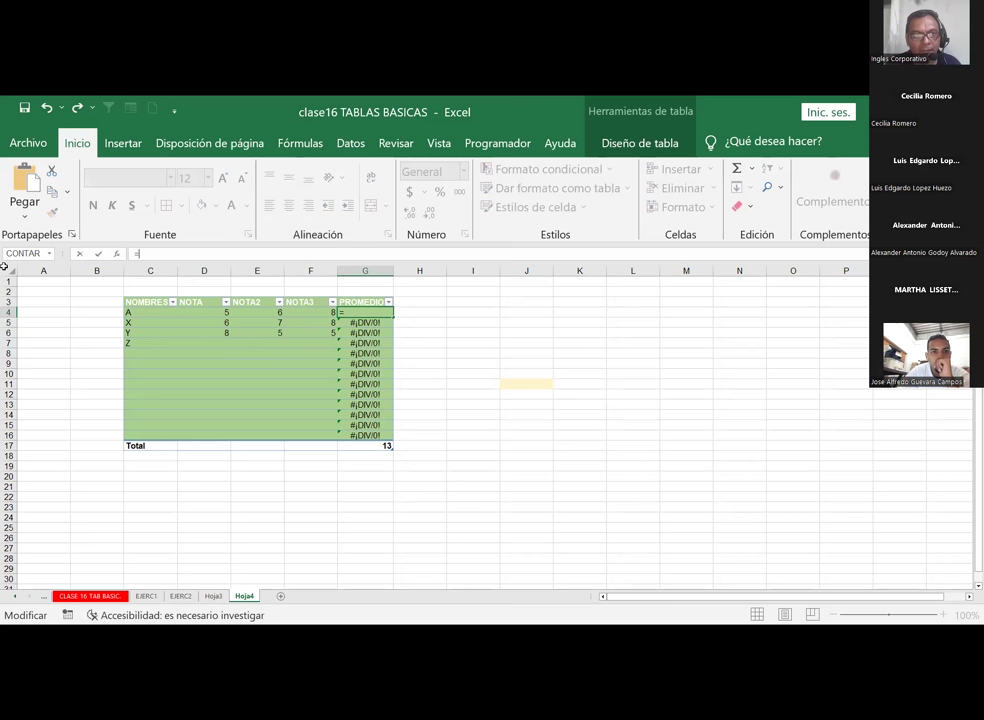
type("PROM")
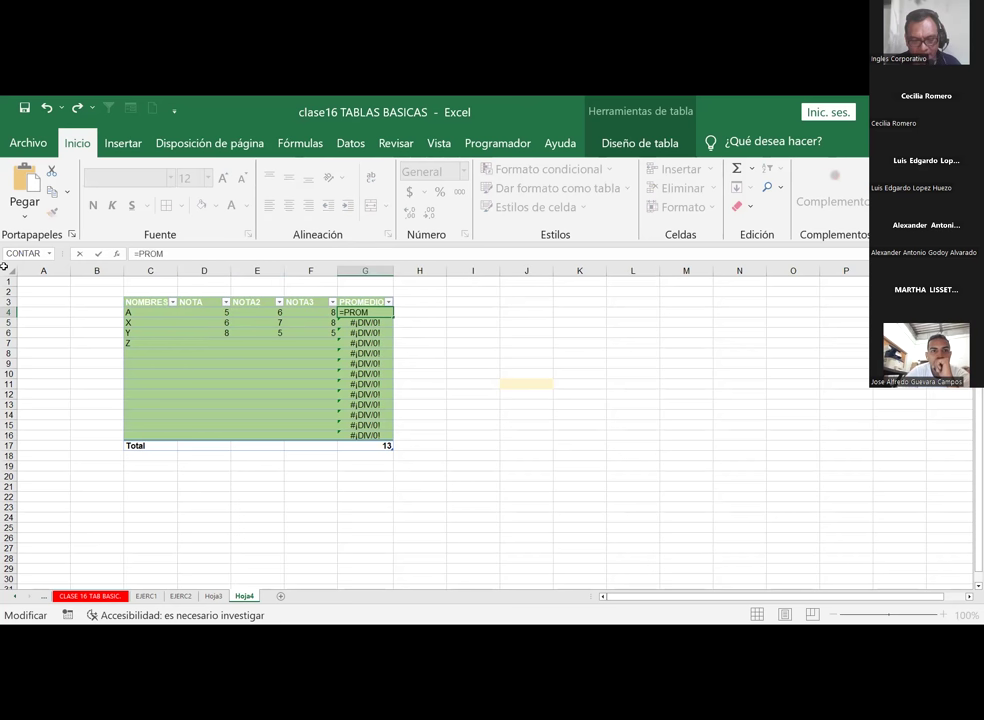
type(" EEDIO")
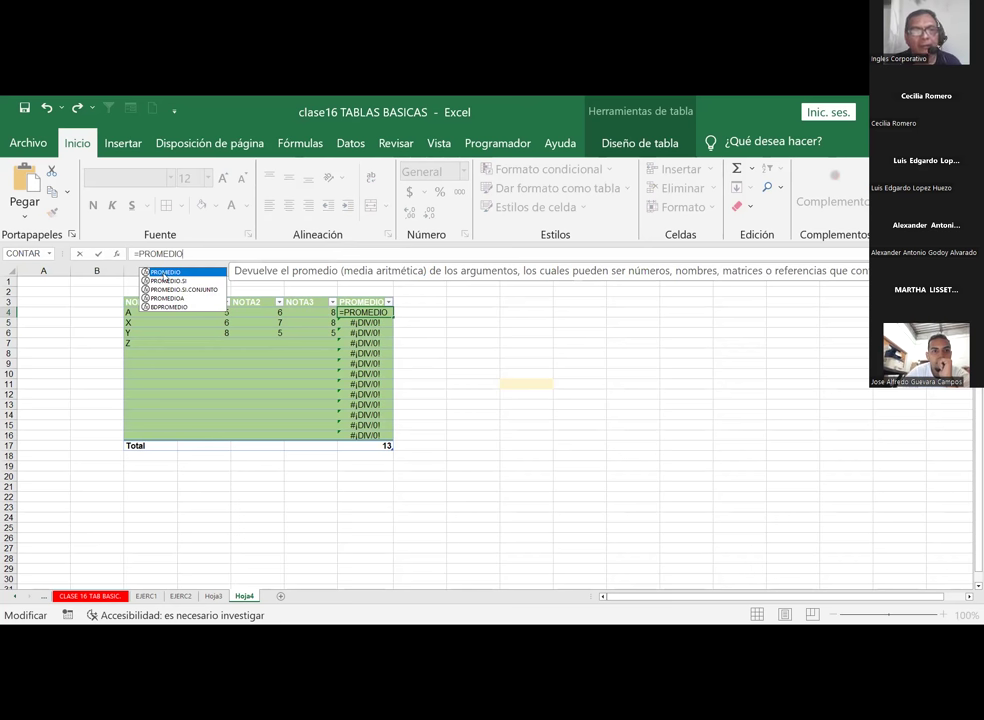
key("Tab")
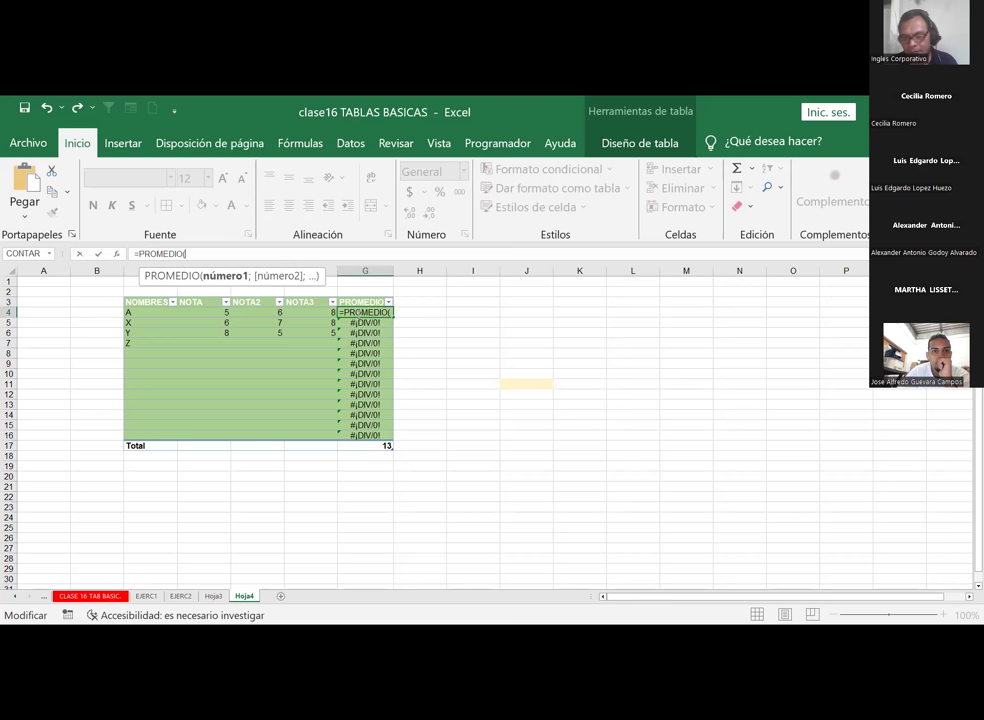
left_click(356, 313)
key("Return")
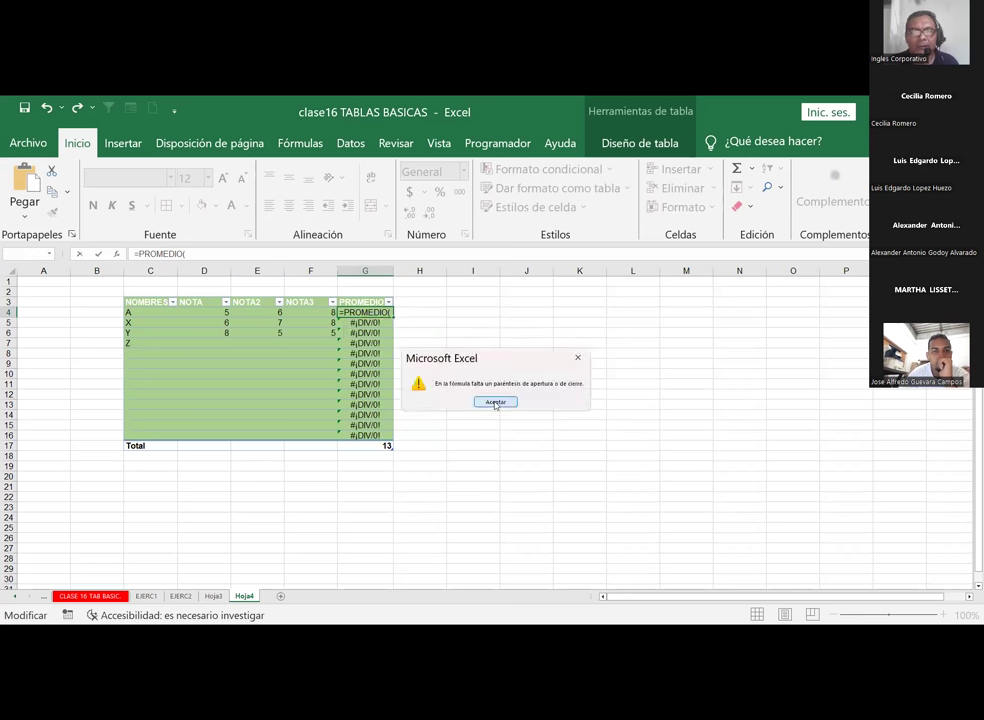
key("Return")
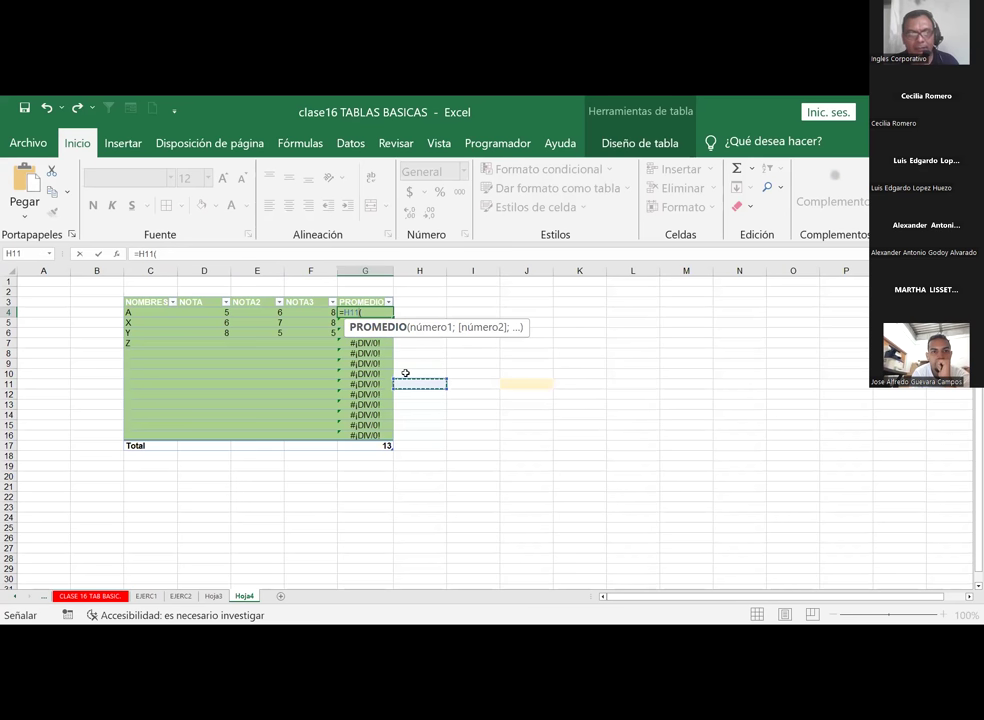
key("Return")
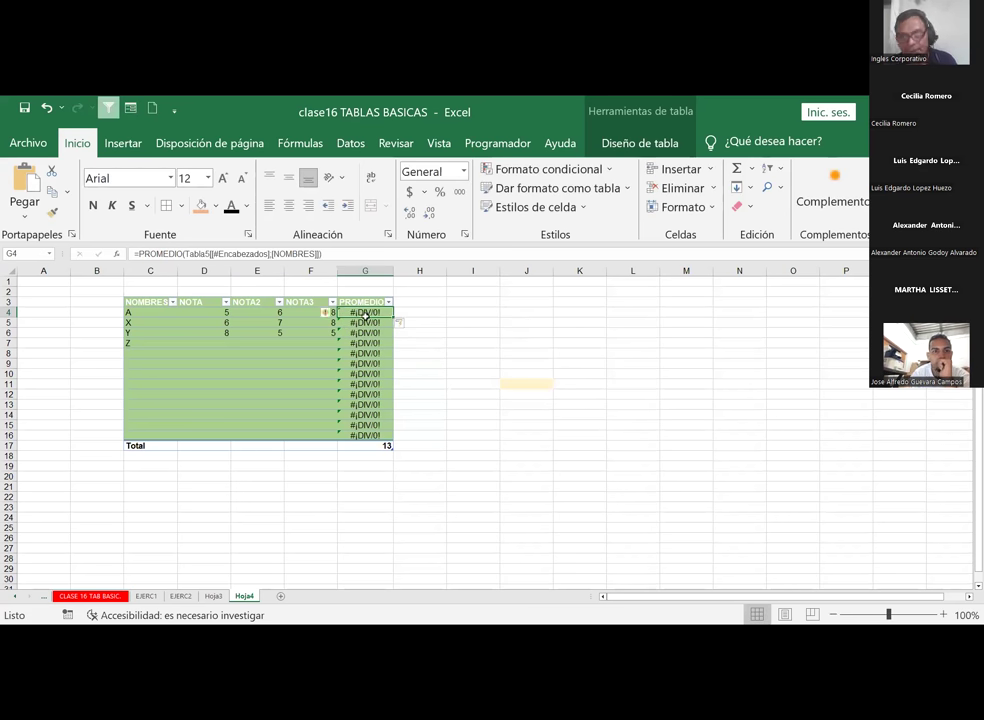
Clear the #¡DIV/0! results from the PROMEDIO column below G4
key("shift+Down")
key("shift+Down")
key("shift+Down")
key("shift+Down")
key("shift+Down")
key("shift+Down")
key("shift+Down")
key("shift+Down")
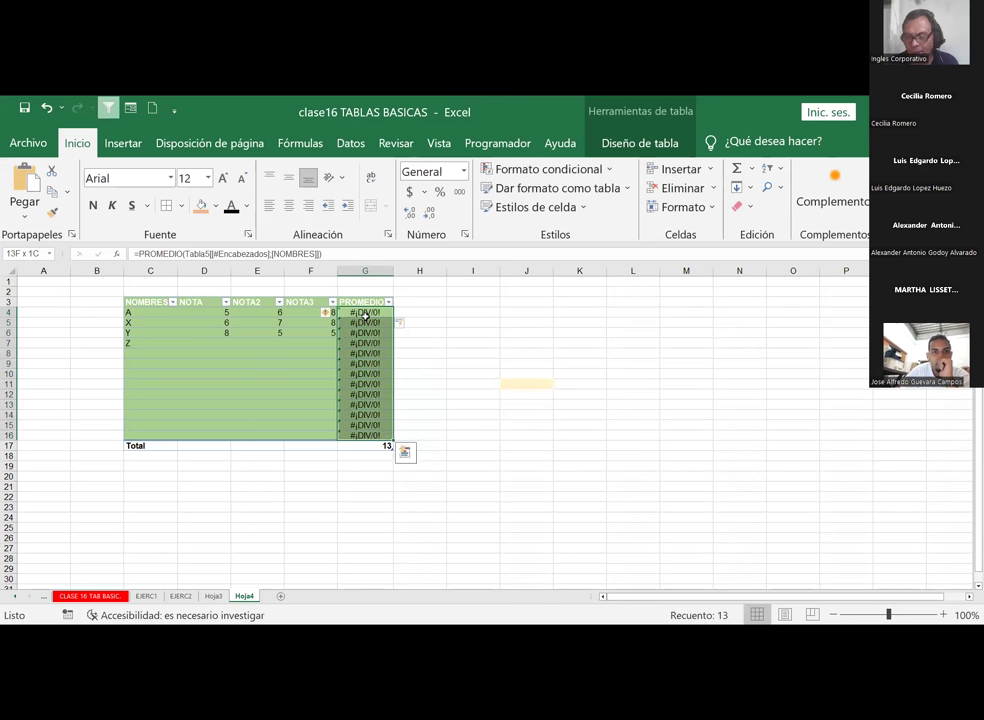
key("Delete")
left_click(365, 316)
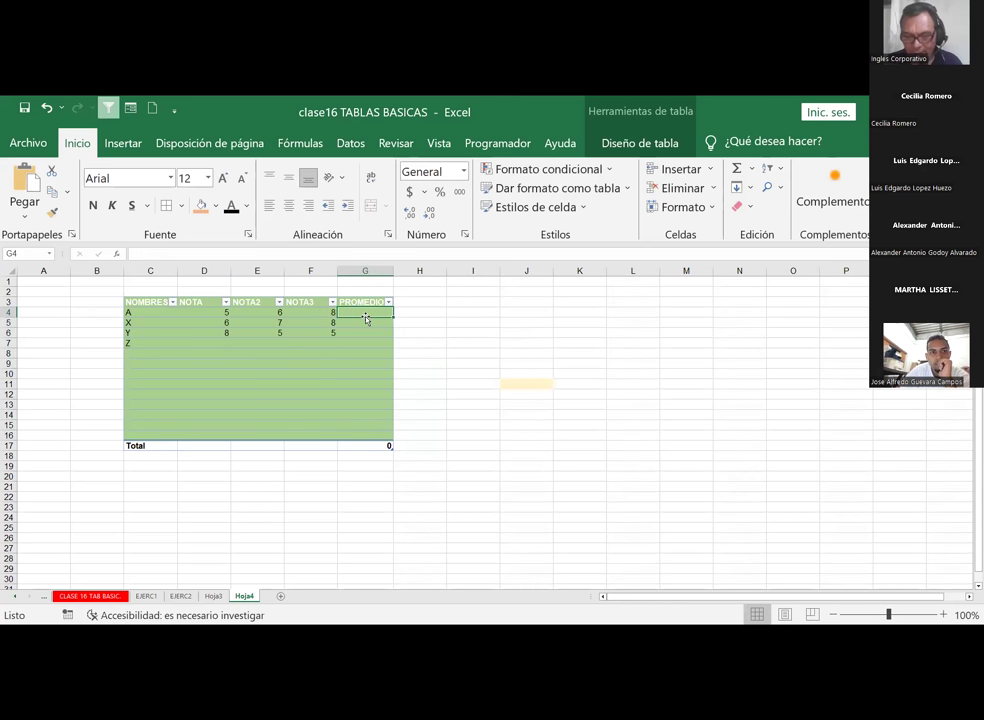
type("=")
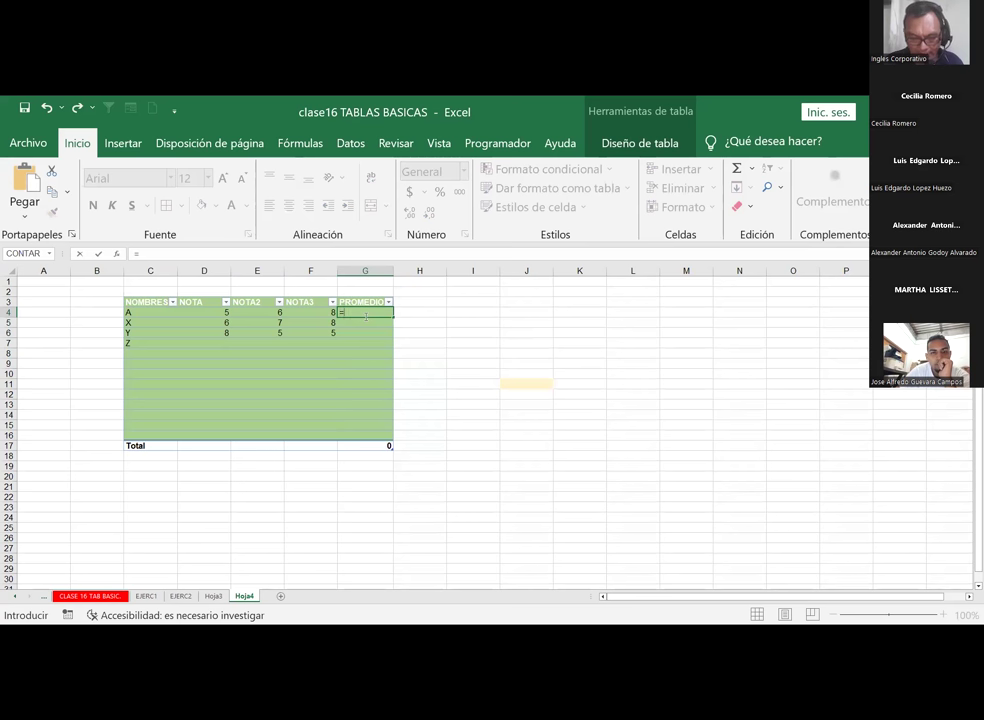
type("PROMEDIO")
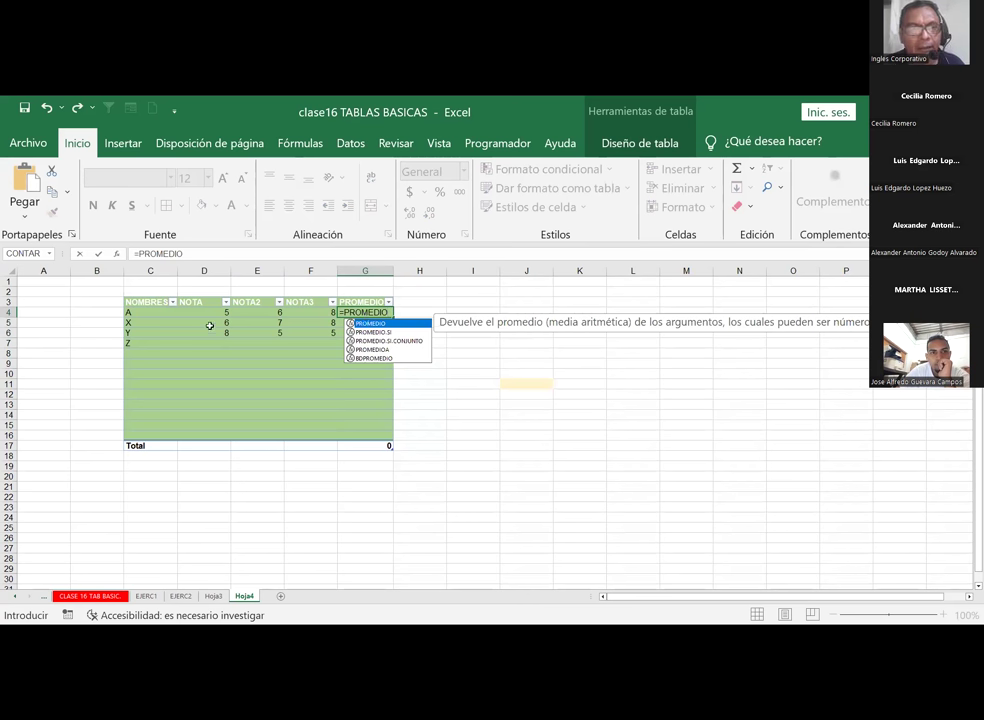
left_click_drag(195, 312, 301, 308)
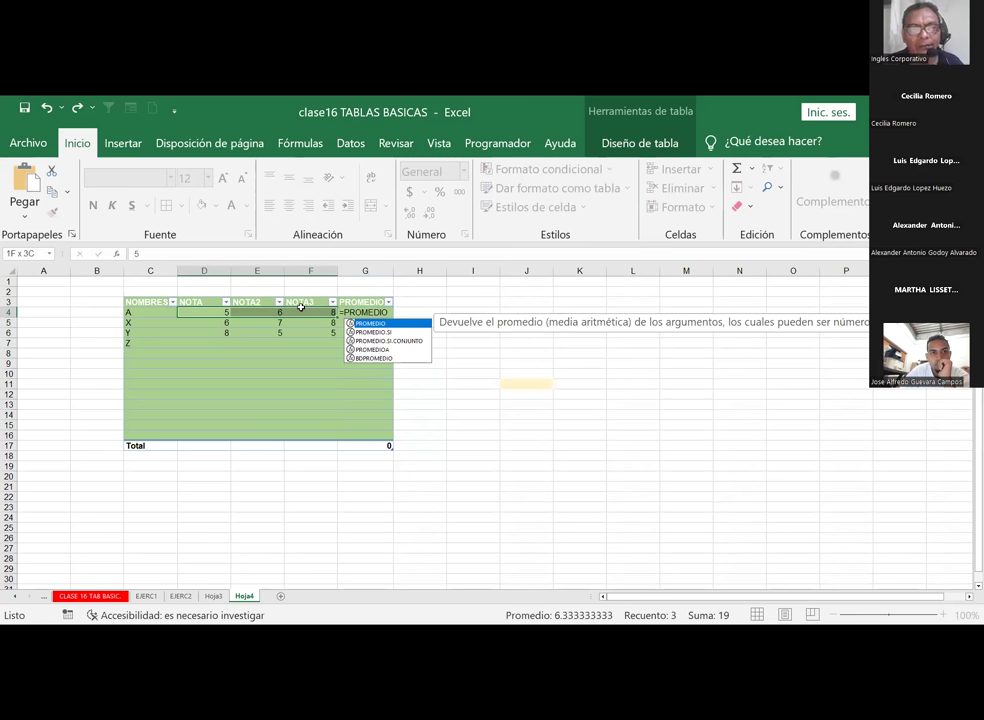
key("Return")
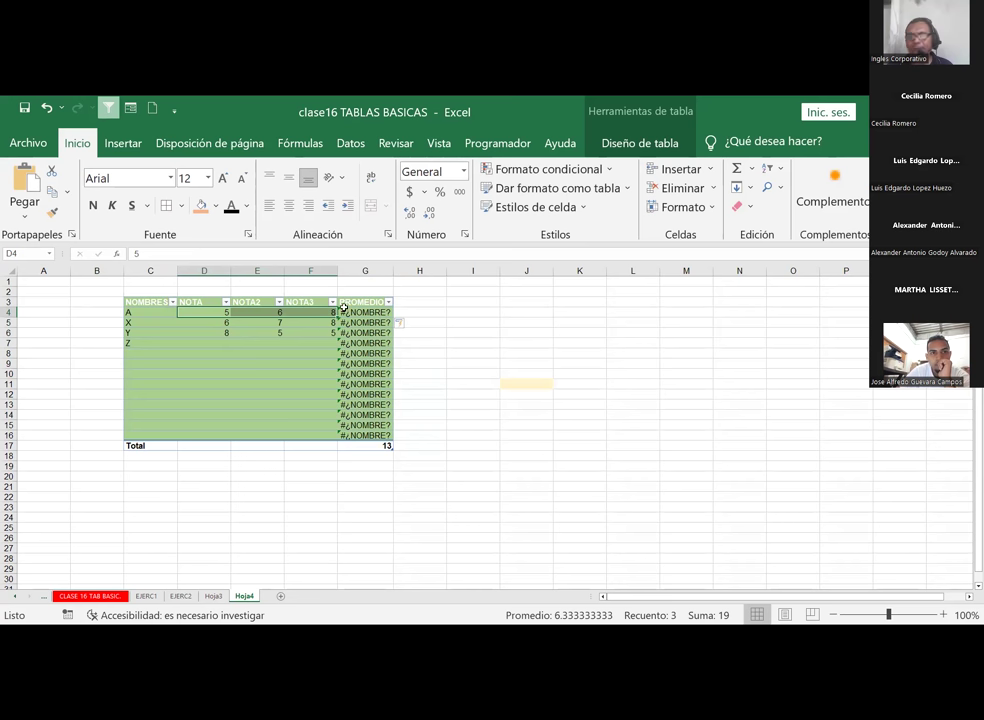
left_click(365, 313)
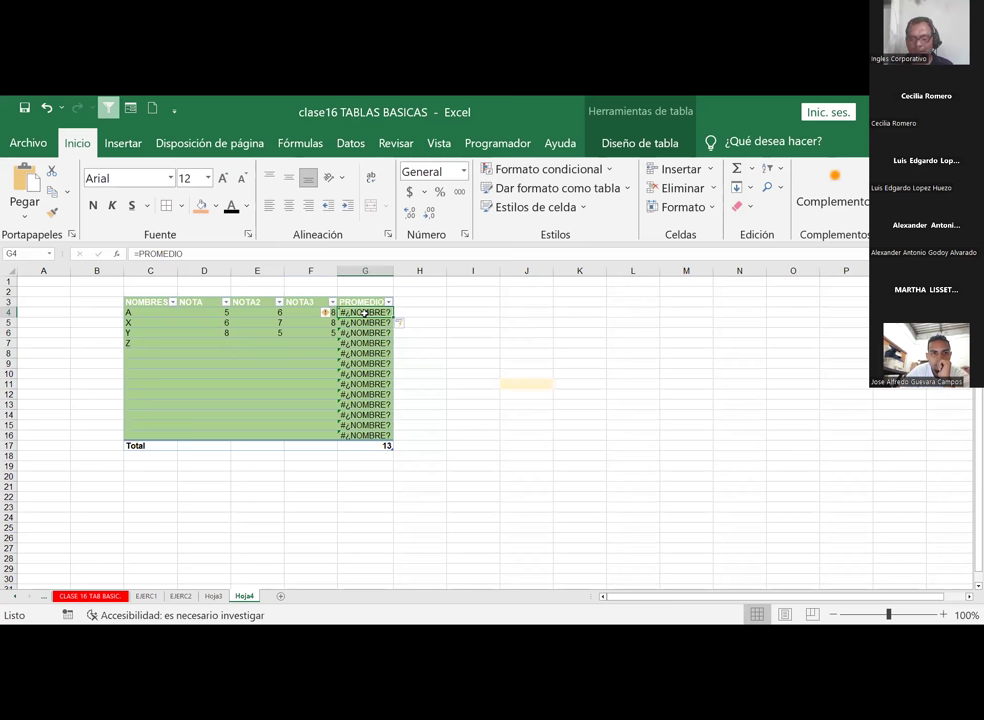
type("(")
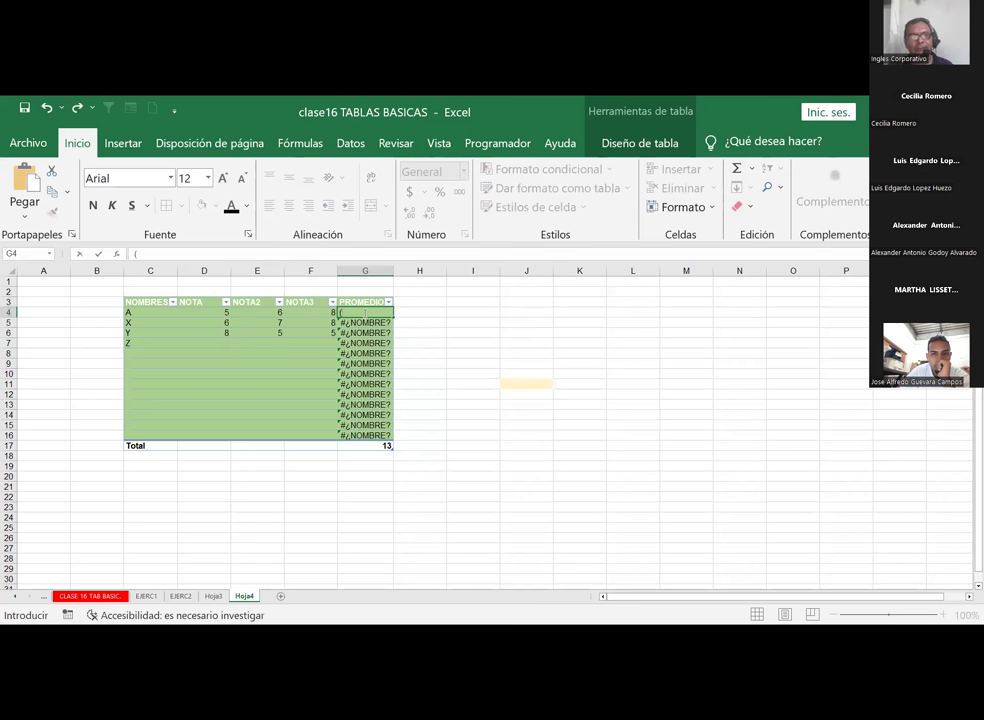
key("Escape")
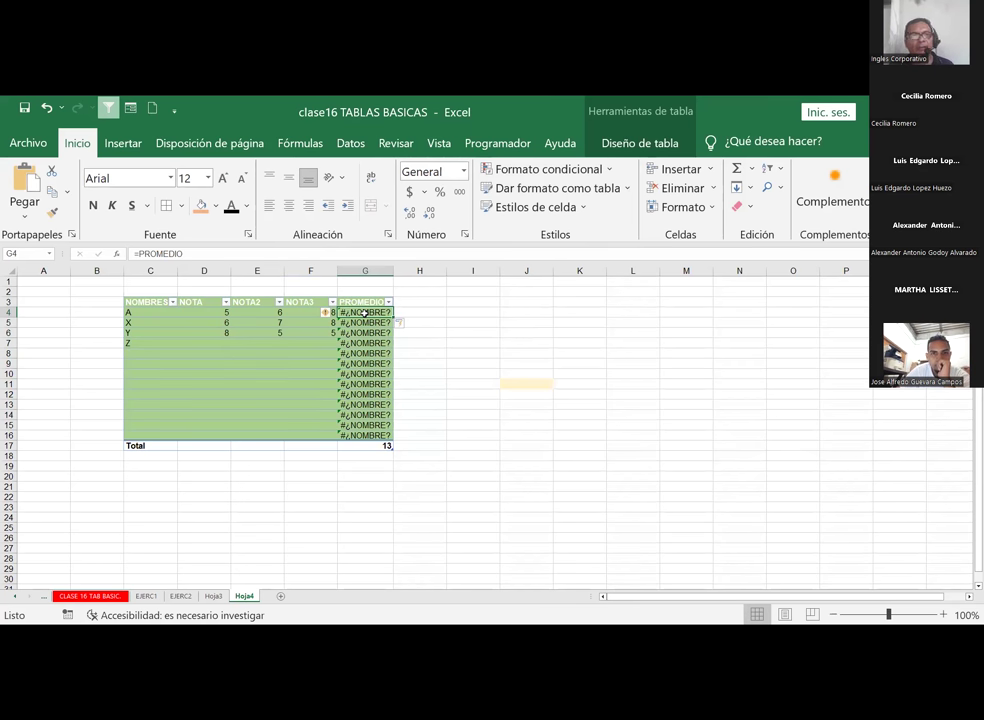
left_click(210, 256)
type("(")
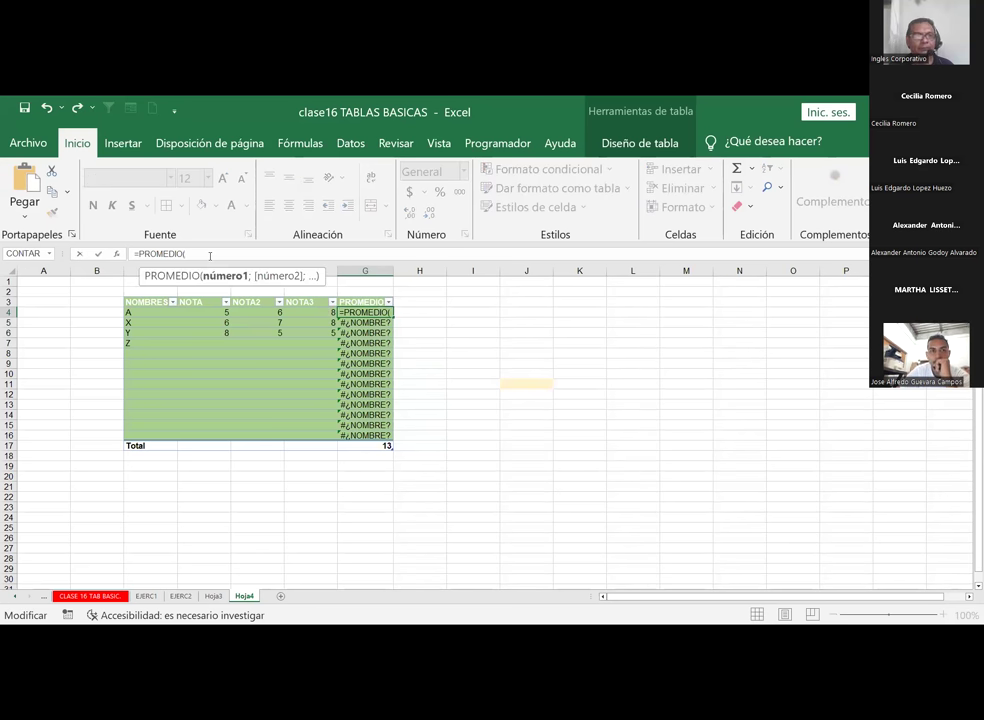
left_click(192, 302)
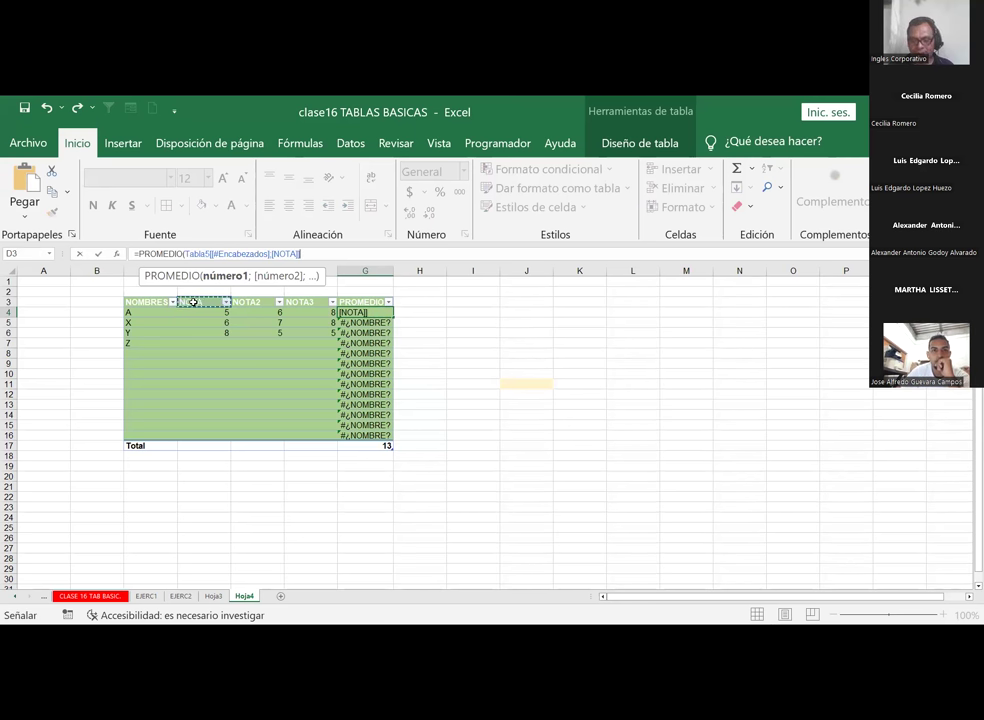
type(";")
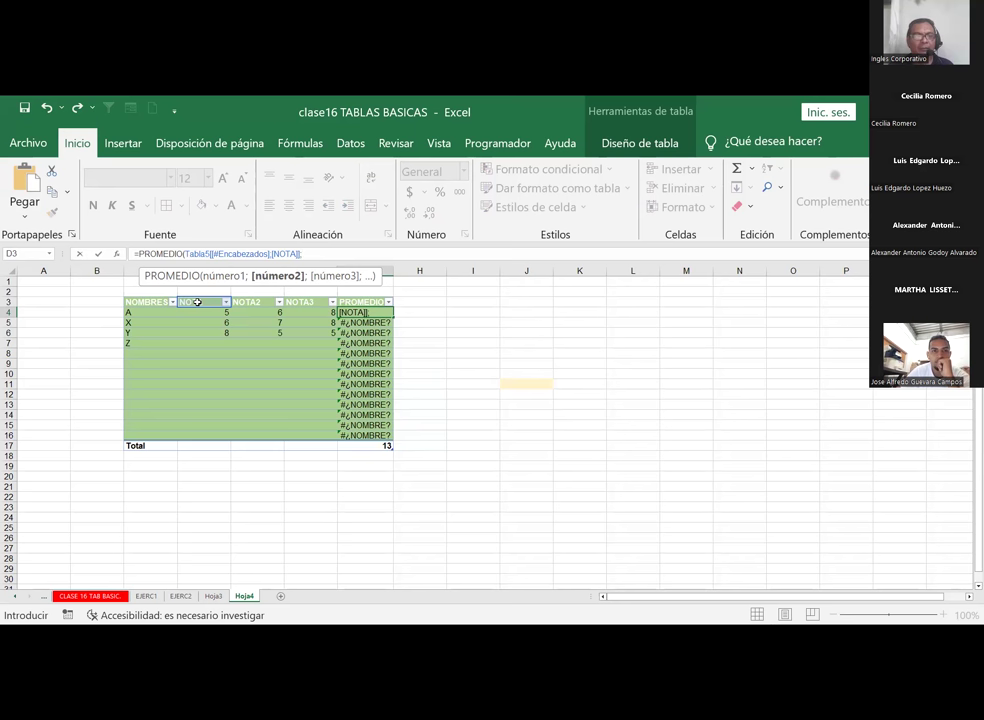
key("BackSpace")
key("BackSpace")
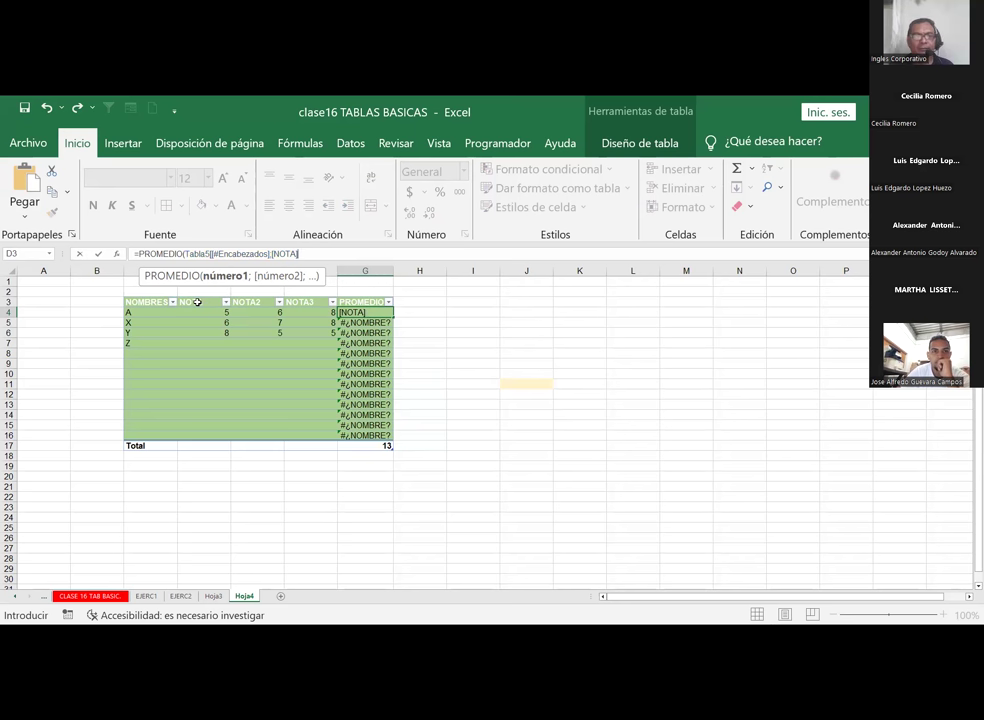
key("BackSpace")
key("BackSpace")
key("BackSpace")
left_click(490, 342)
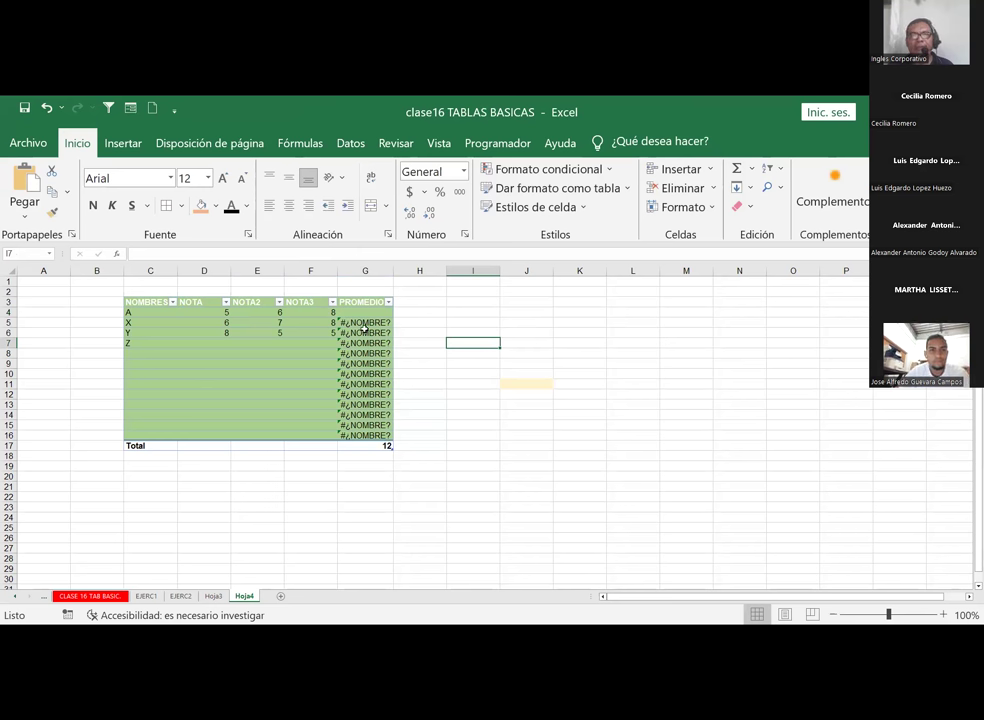
left_click_drag(358, 322, 369, 440)
Clear the #¿NOMBRE? errors and enter the sum of NOTA, NOTA2 and NOTA3 in G4
key("Delete")
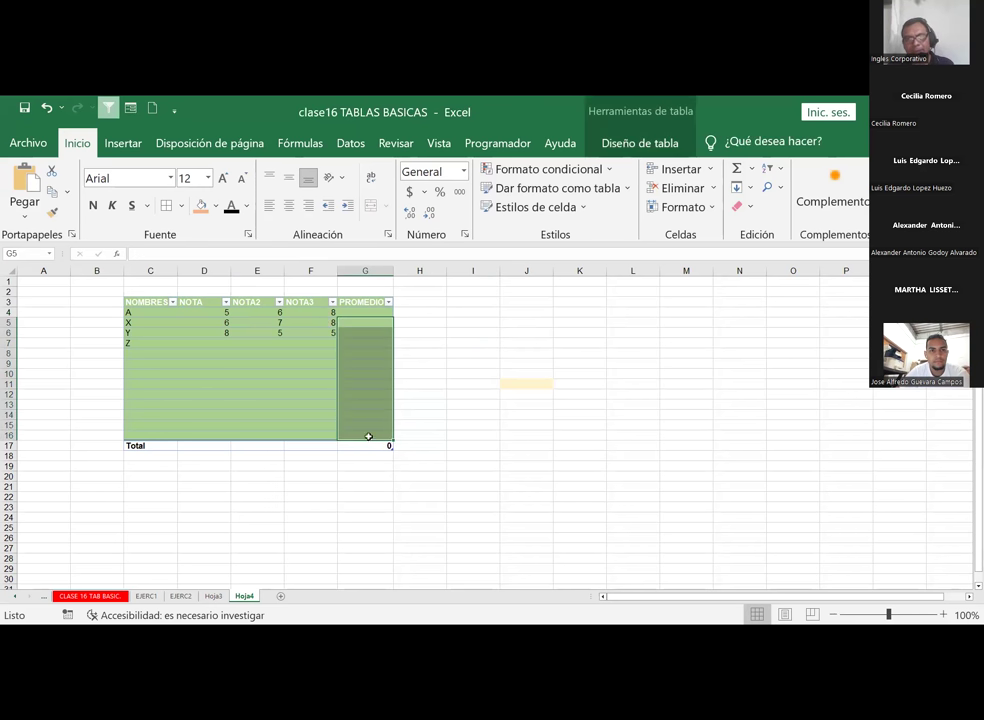
left_click(349, 310)
left_click(349, 310)
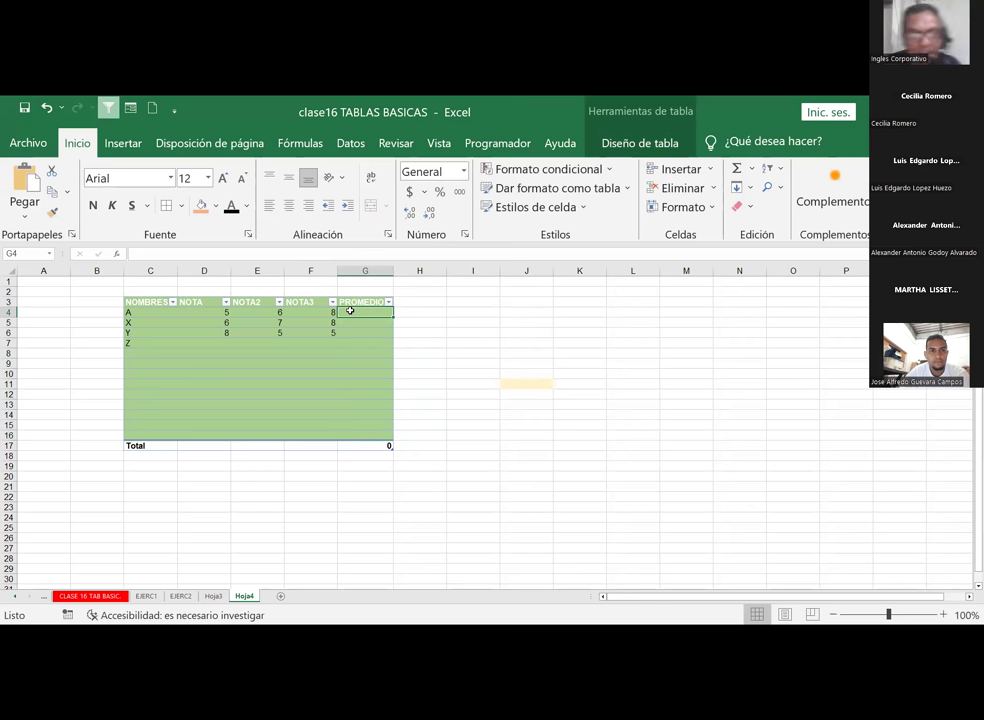
type("=")
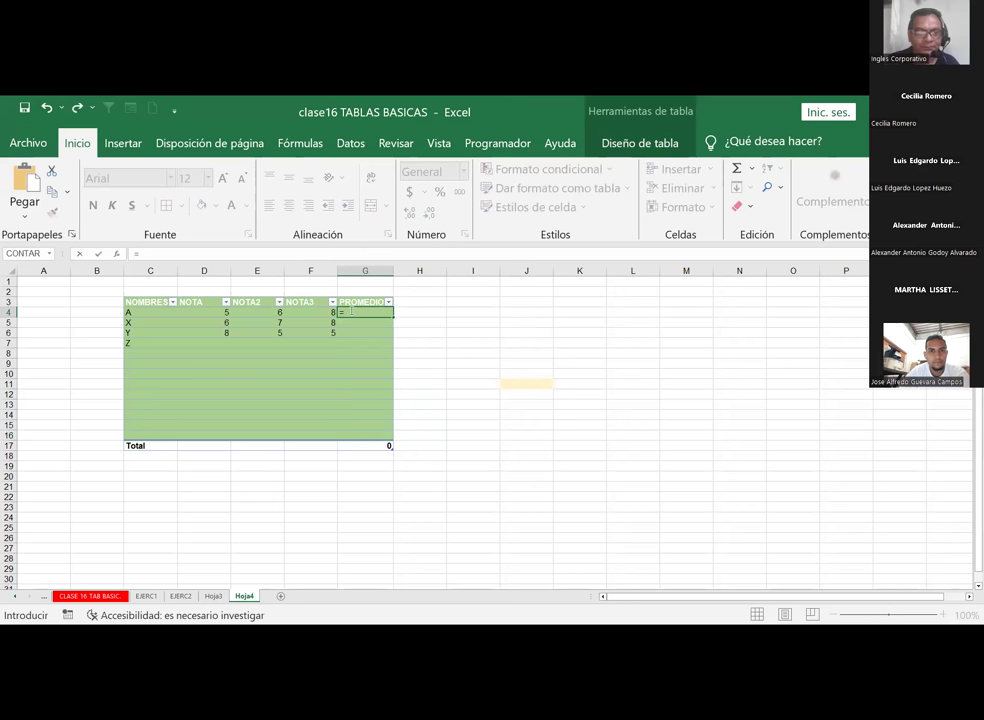
left_click(219, 315)
type("+")
left_click(262, 316)
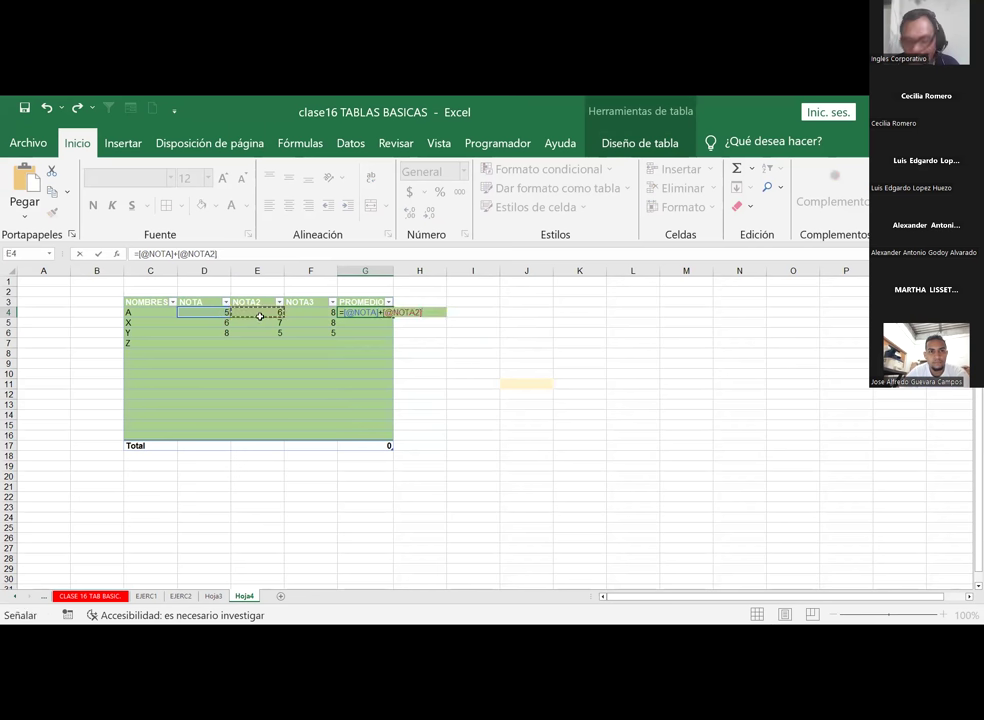
type("+")
left_click(320, 313)
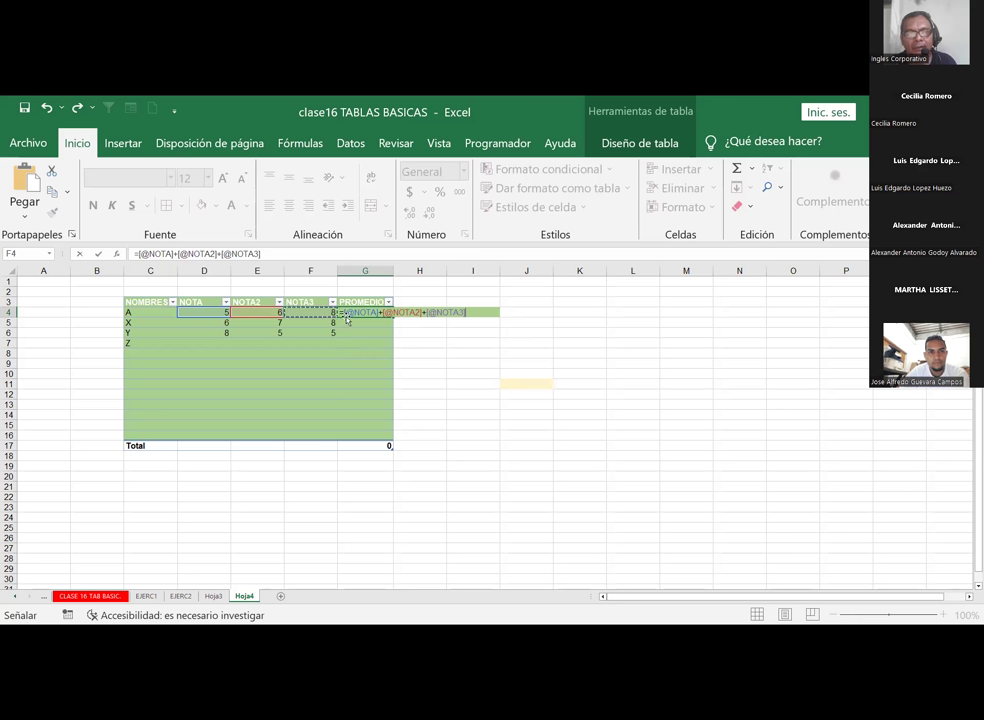
Wrap the sum in parentheses and divide by 3 so PROMEDIO averages each student's grades
key("F2")
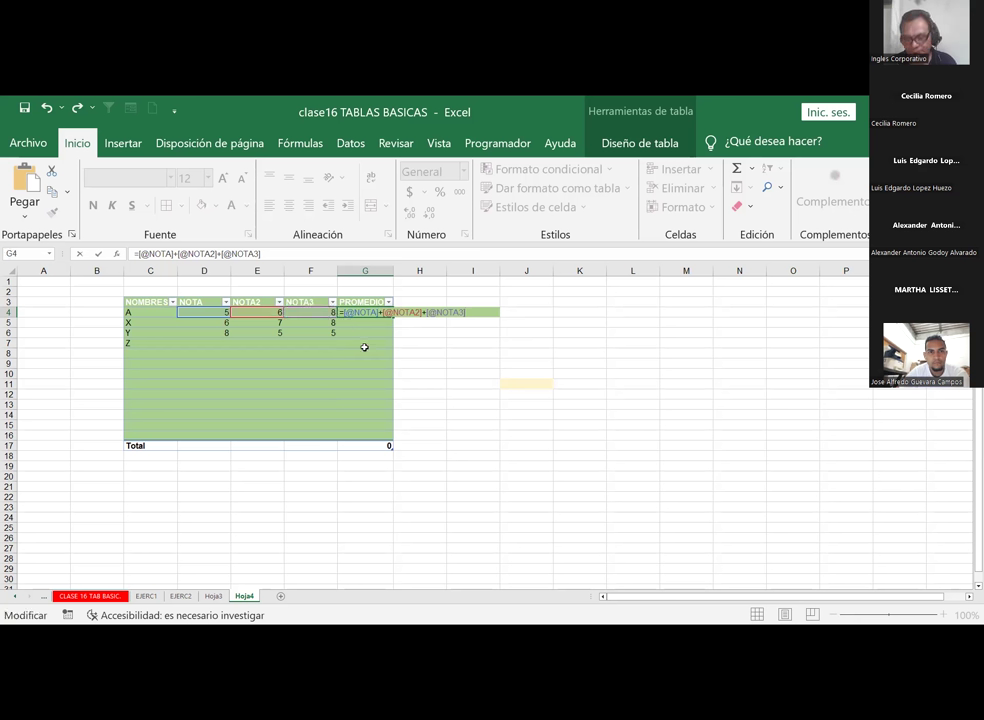
type("(")
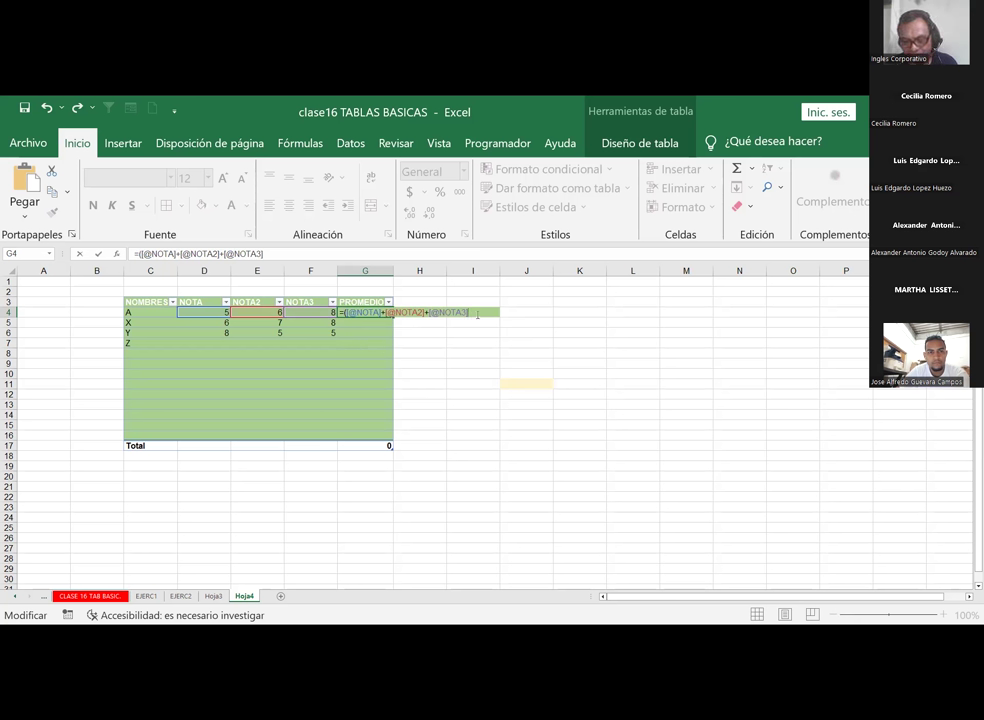
type(")/")
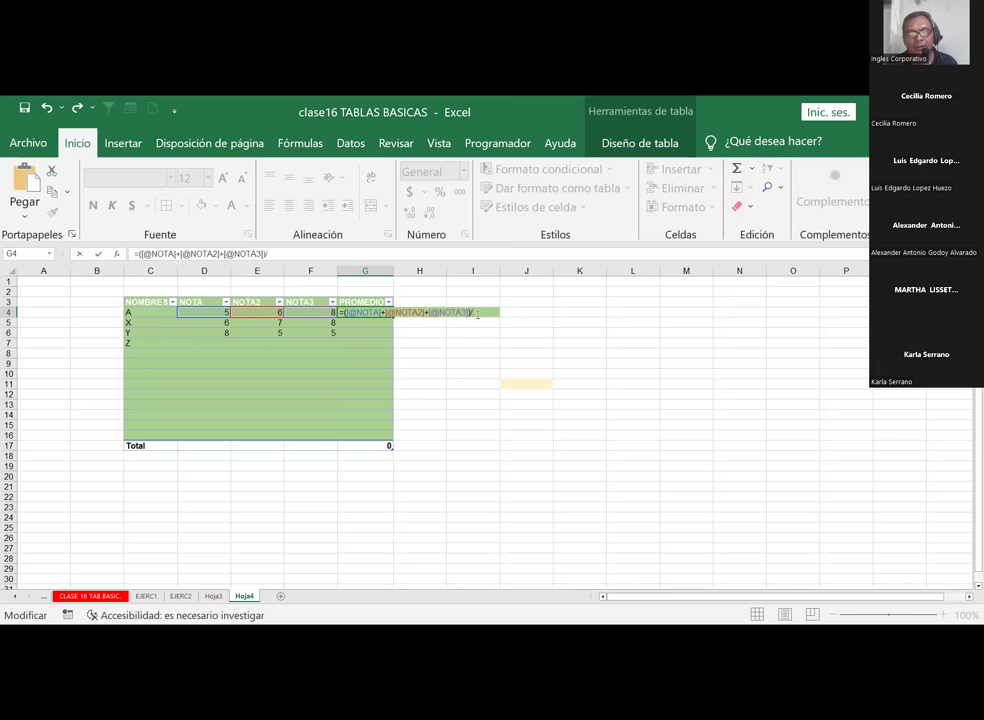
type("3")
key("Return")
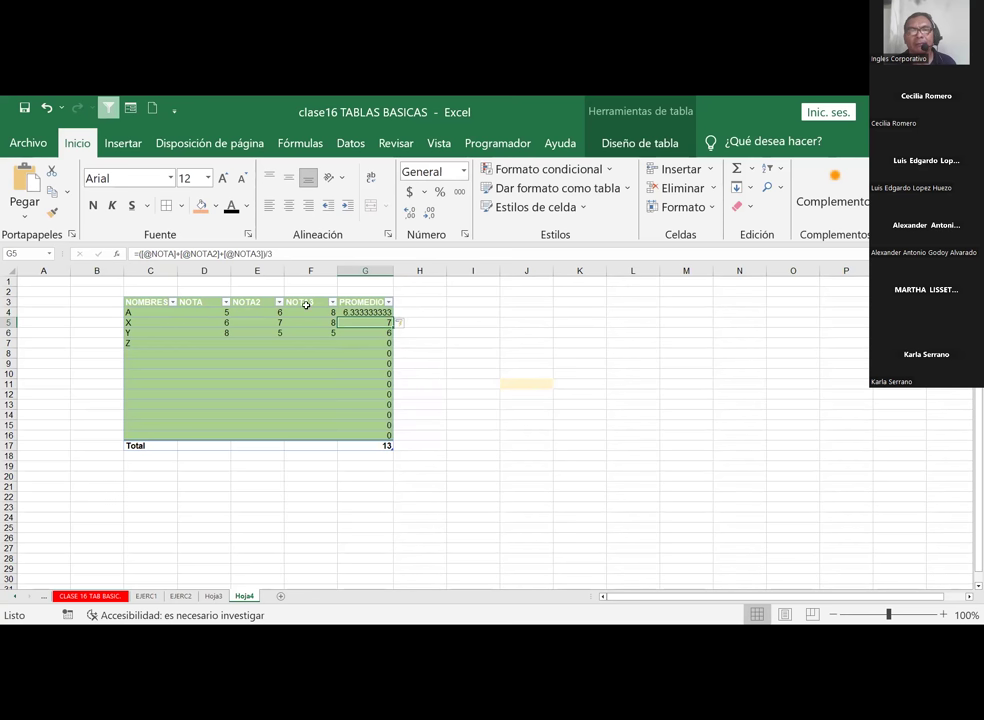
Try the salmon 60% - Énfasis2 cell style on empty cell D9
left_click_drag(141, 312, 369, 336)
left_click_drag(420, 302, 461, 301)
left_click(461, 301)
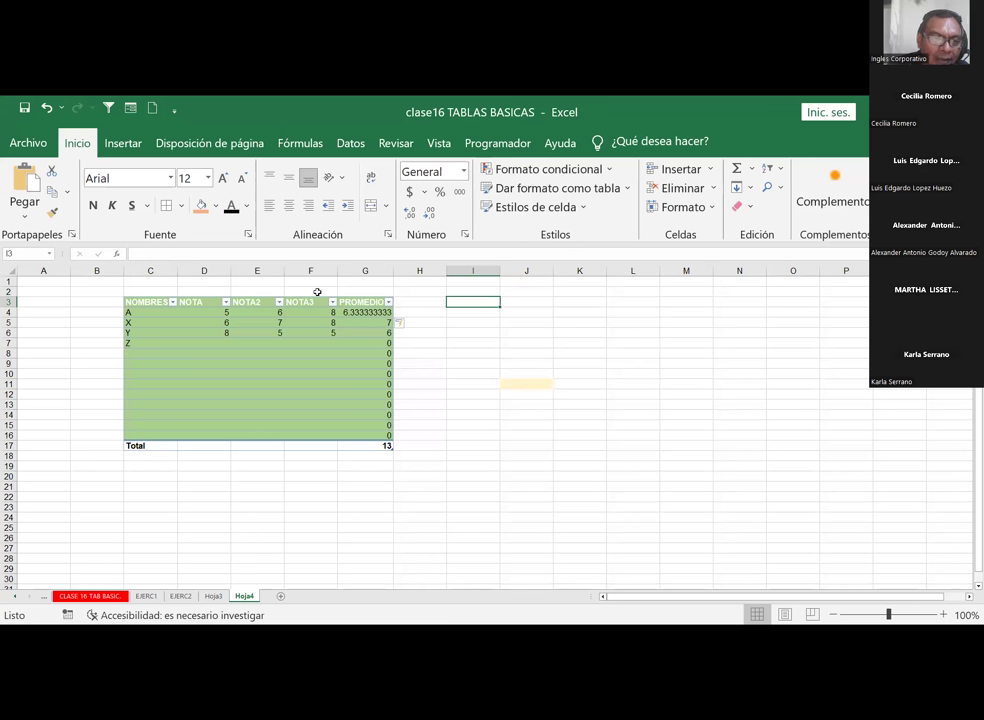
left_click(155, 303)
double_click(155, 303)
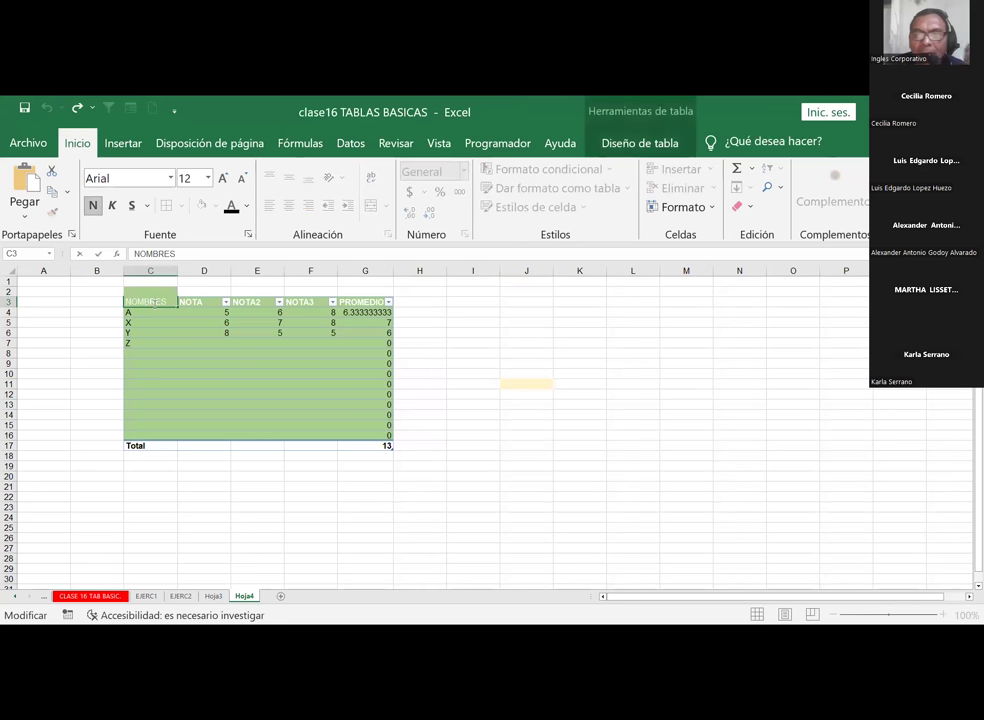
left_click(212, 314)
left_click(215, 364)
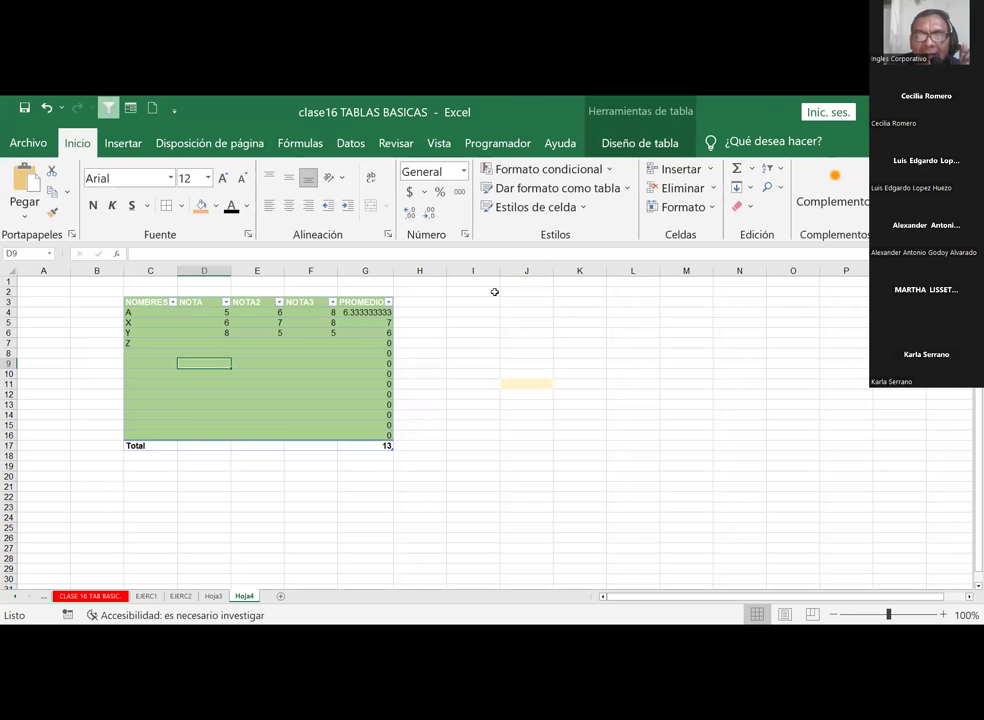
left_click(583, 210)
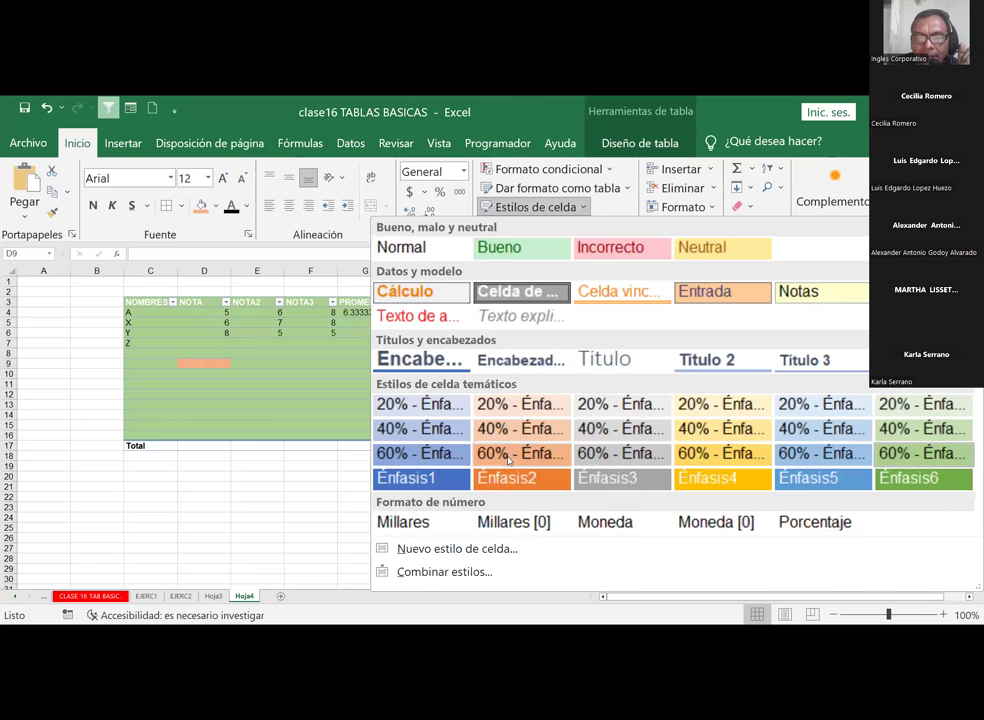
left_click(508, 456)
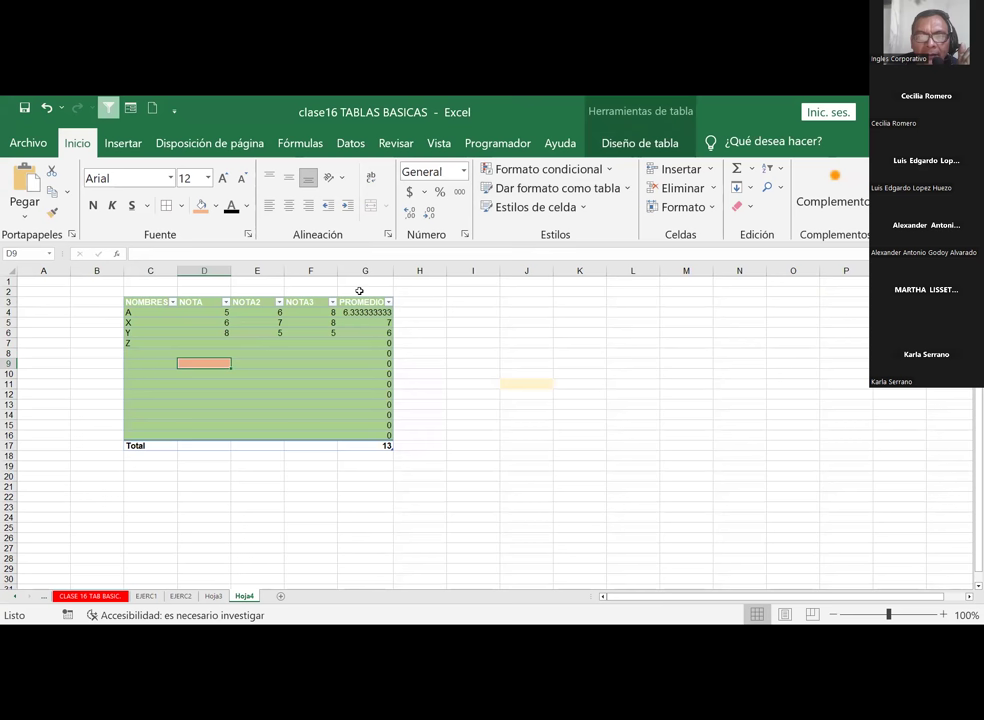
left_click(318, 357)
Apply the light green 40% - Énfasis6 cell style to the whole grade table
mouse_move(135, 302)
left_mouse_down()
mouse_move(300, 447)
mouse_move(305, 432)
left_mouse_up()
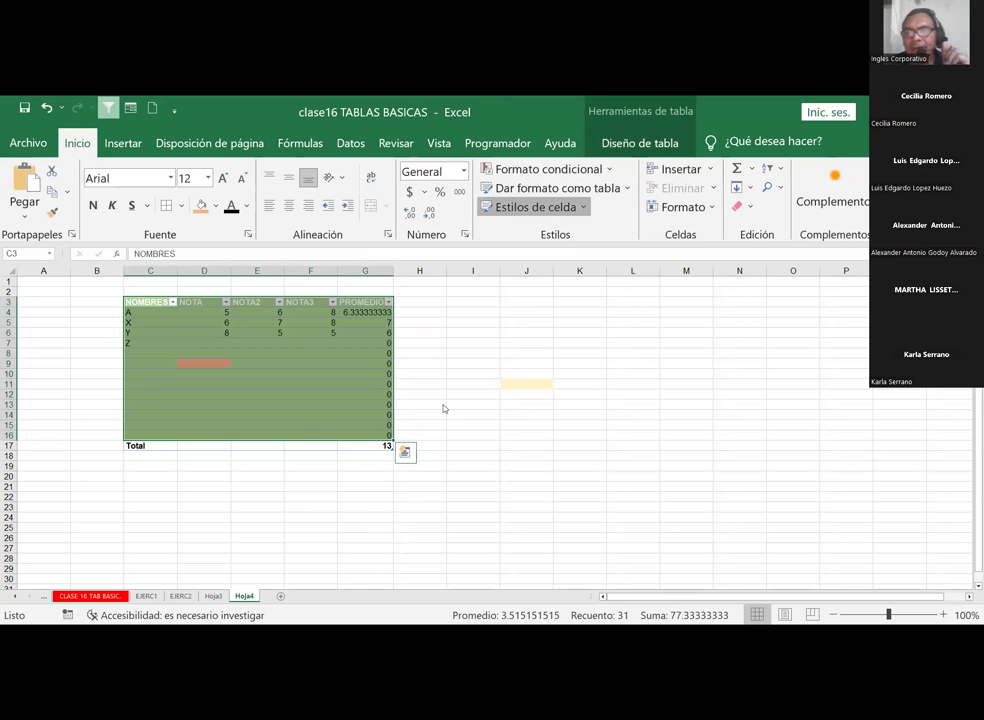
left_click(550, 208)
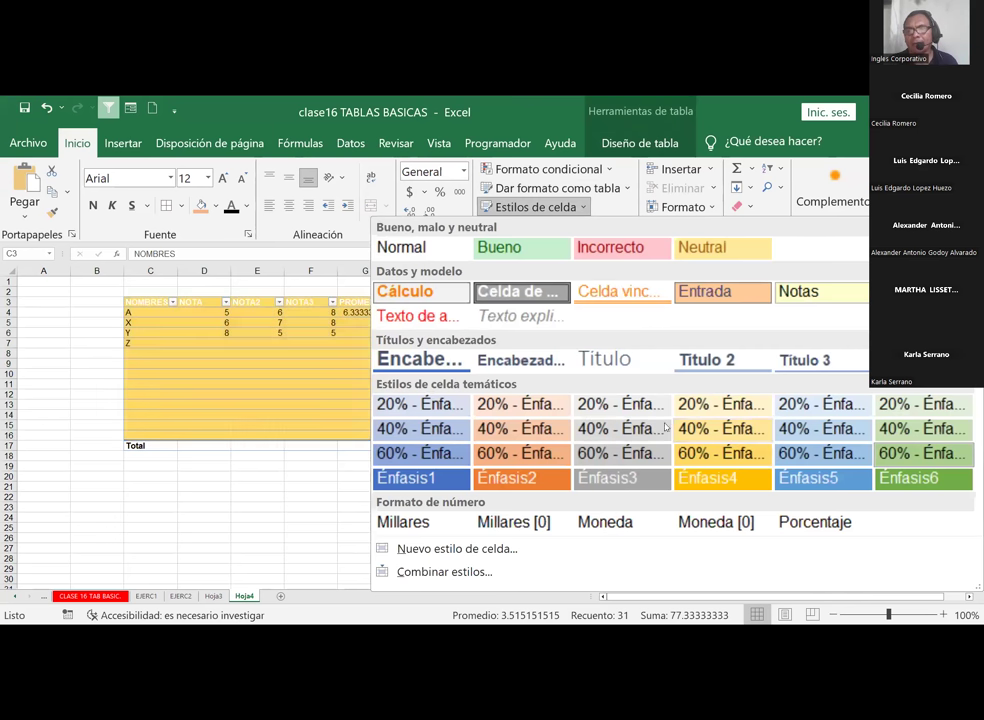
left_click(892, 438)
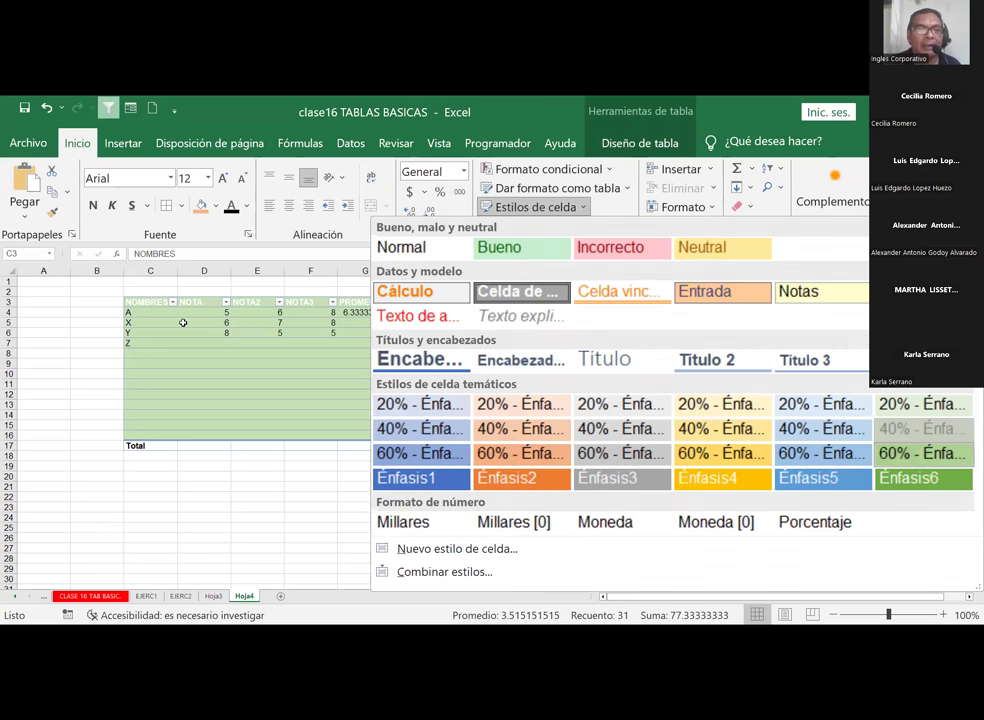
Give every cell in C3:G16 All Borders
left_click(148, 300)
left_click_drag(150, 302, 362, 436)
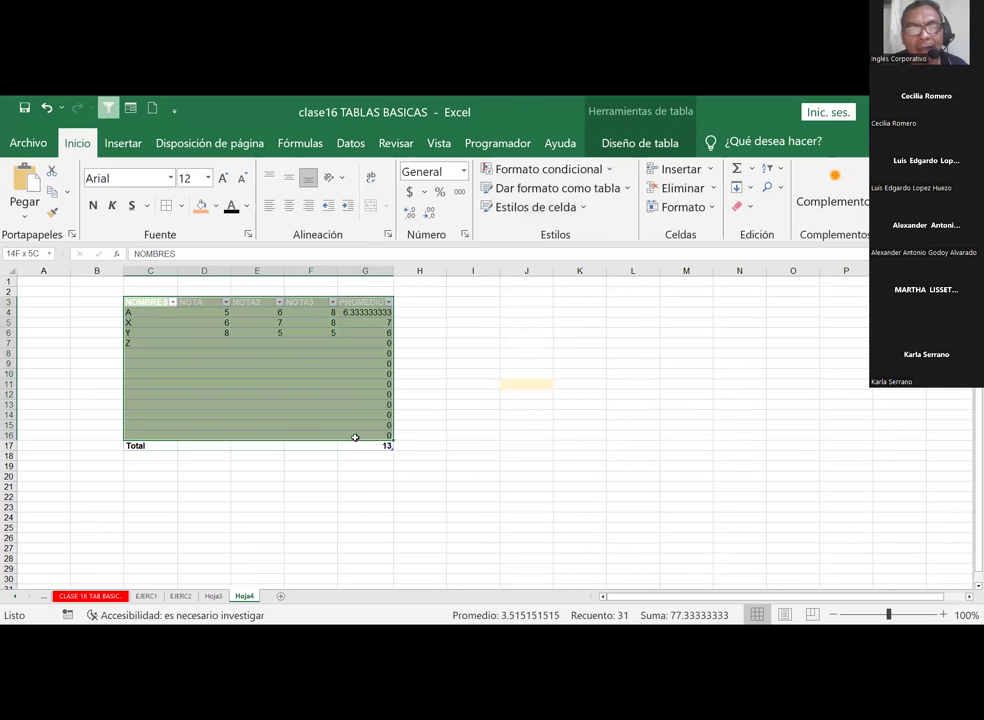
left_click(166, 207)
left_click(557, 402)
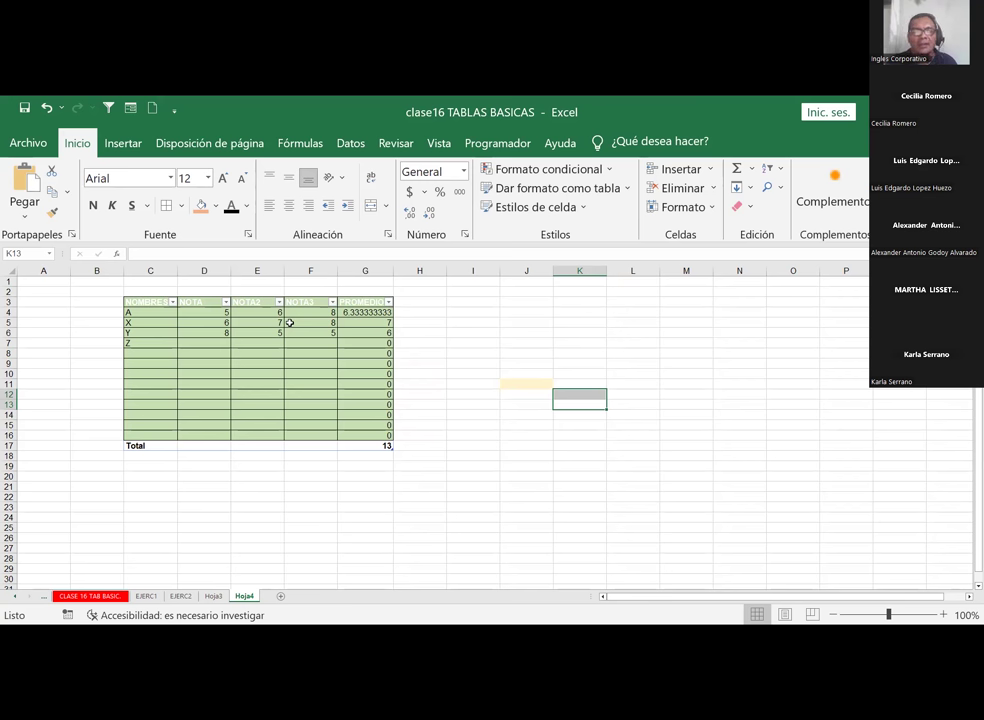
Inspect the Total row cells C17, G17 and D17, including G17's total formula
left_click(305, 447)
left_click(138, 445)
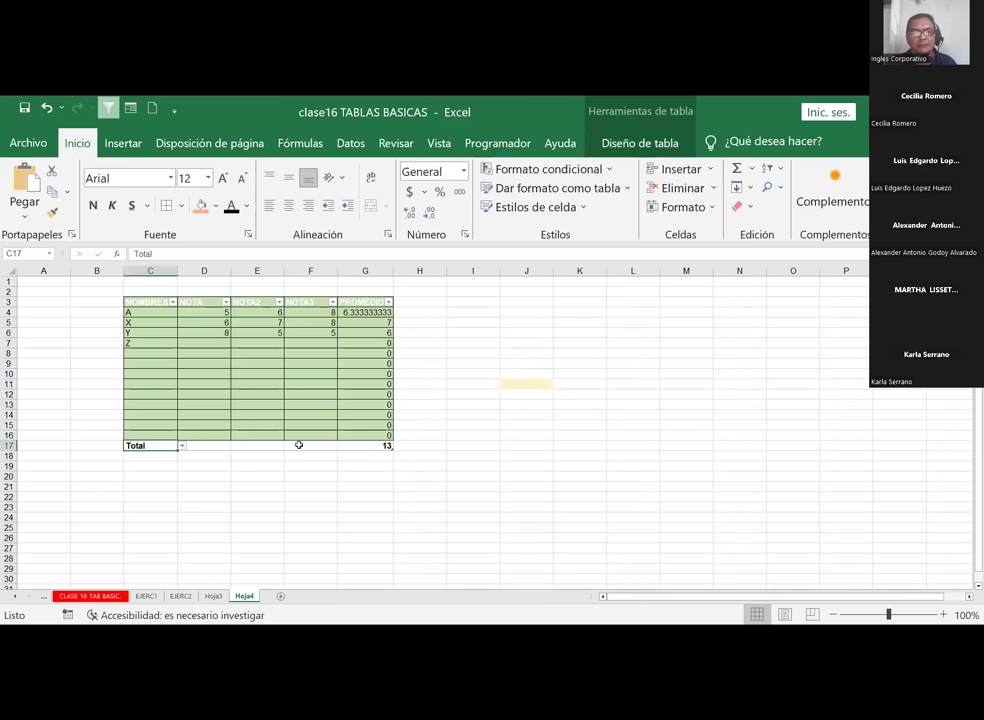
left_click(362, 443)
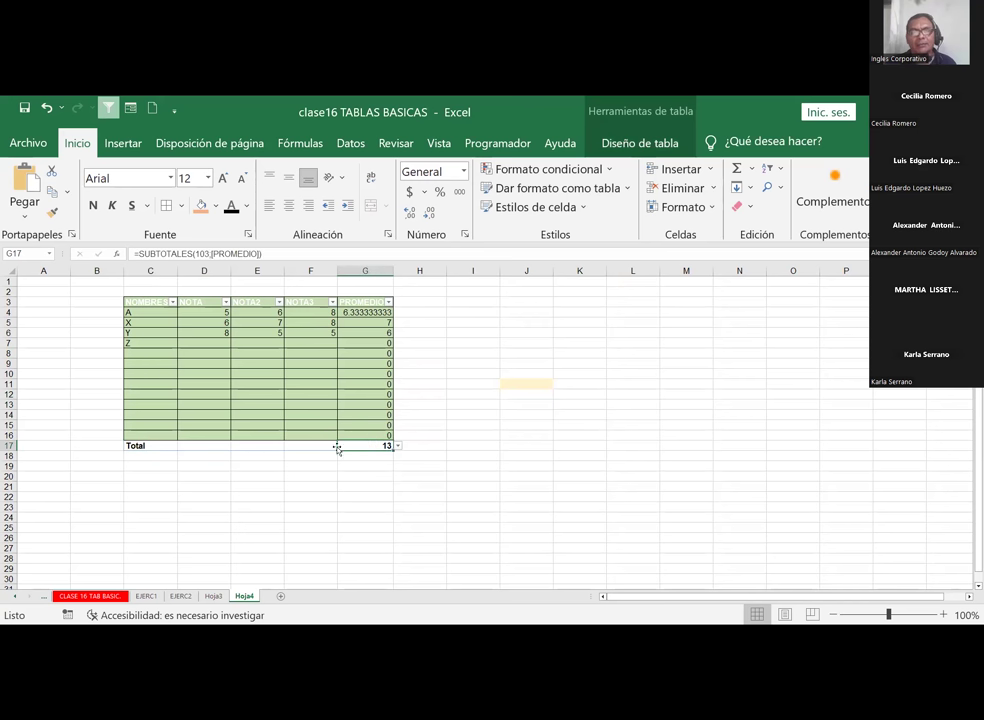
left_click(212, 444)
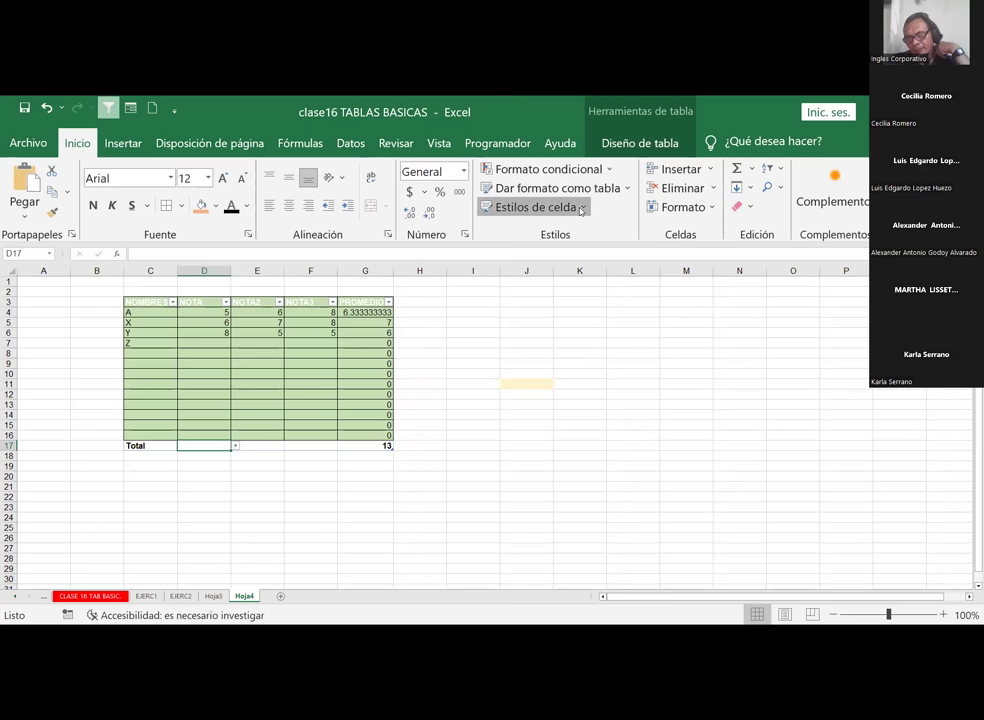
Close the cell style gallery without applying a style, then show the Insertar and Fórmulas ribbons
left_click(581, 209)
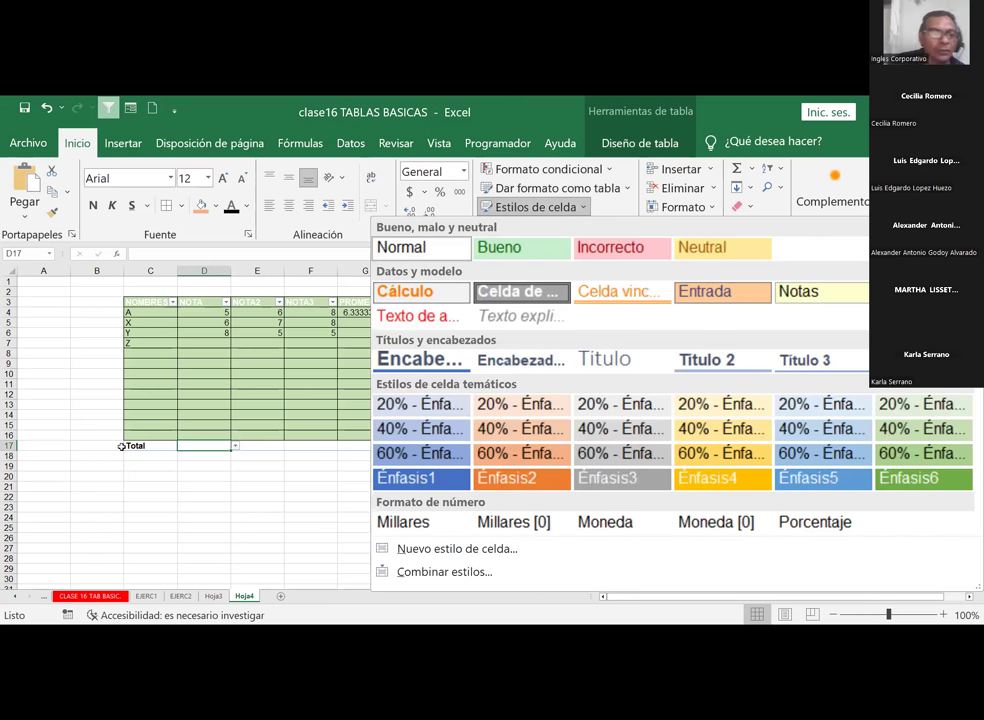
left_click(127, 445)
left_click(130, 148)
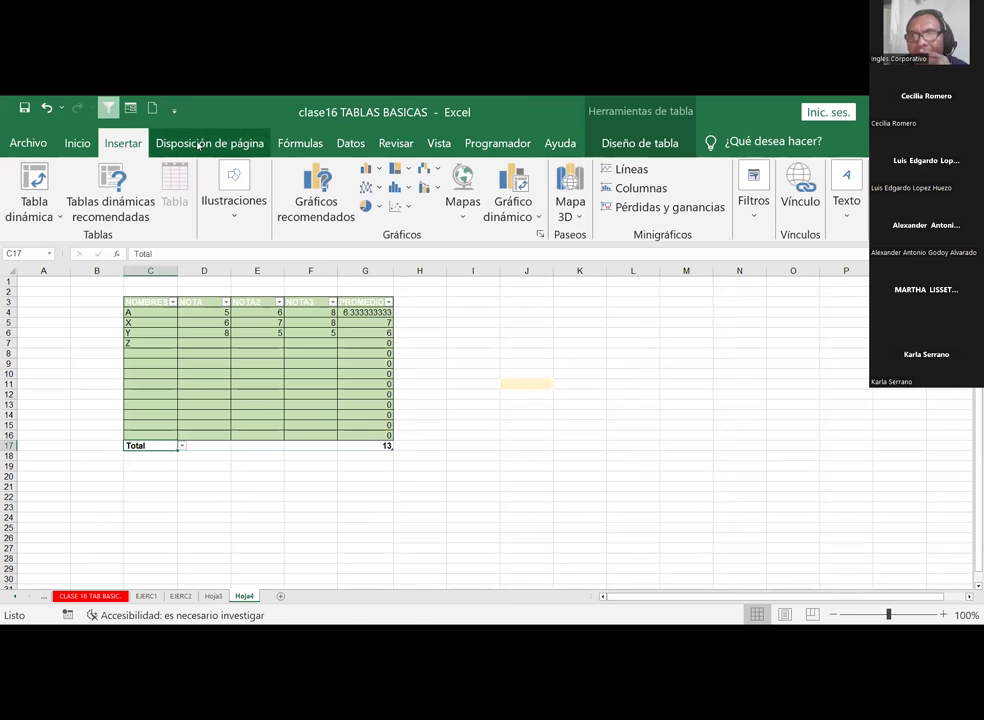
left_click(300, 144)
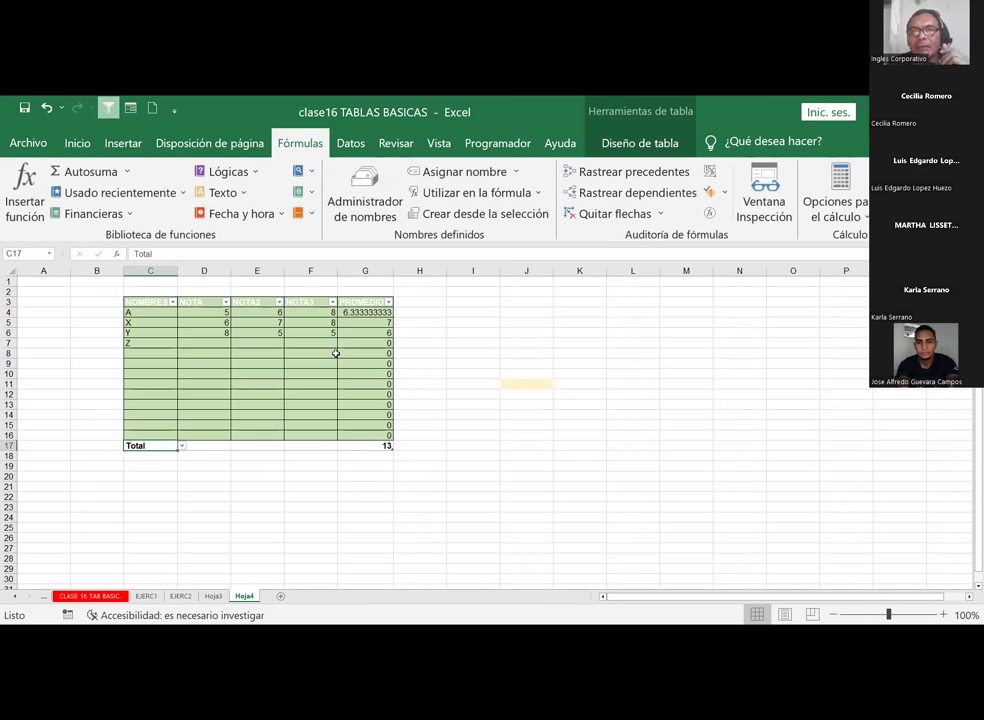
Increase the grade table's font size and widen column F slightly
mouse_move(149, 302)
left_mouse_down()
mouse_move(339, 460)
mouse_move(346, 437)
left_mouse_up()
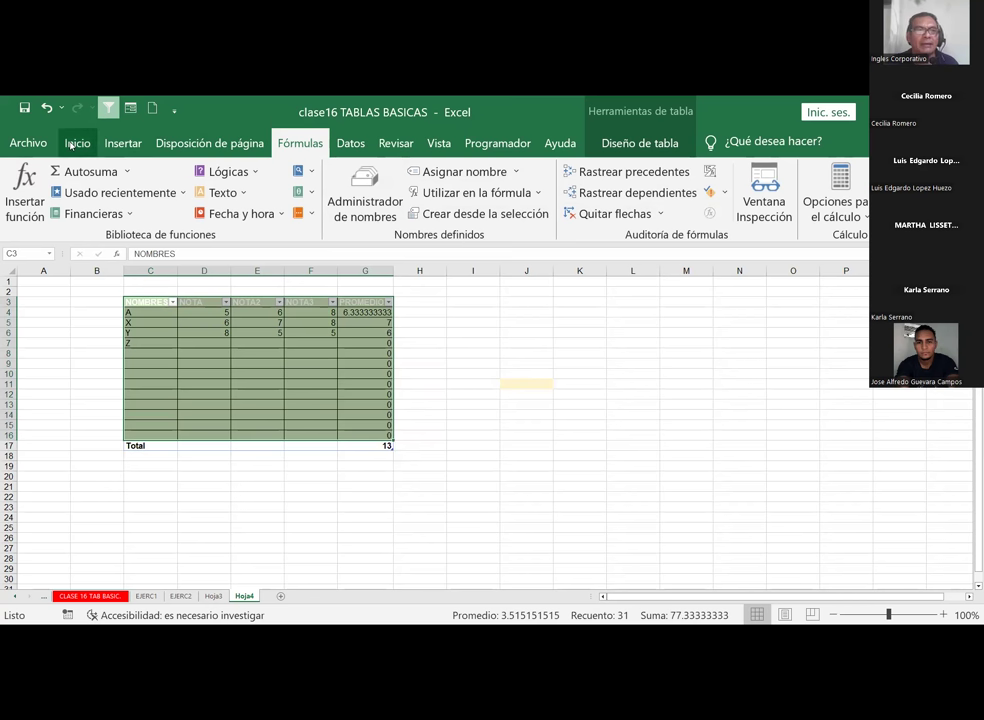
left_click(77, 143)
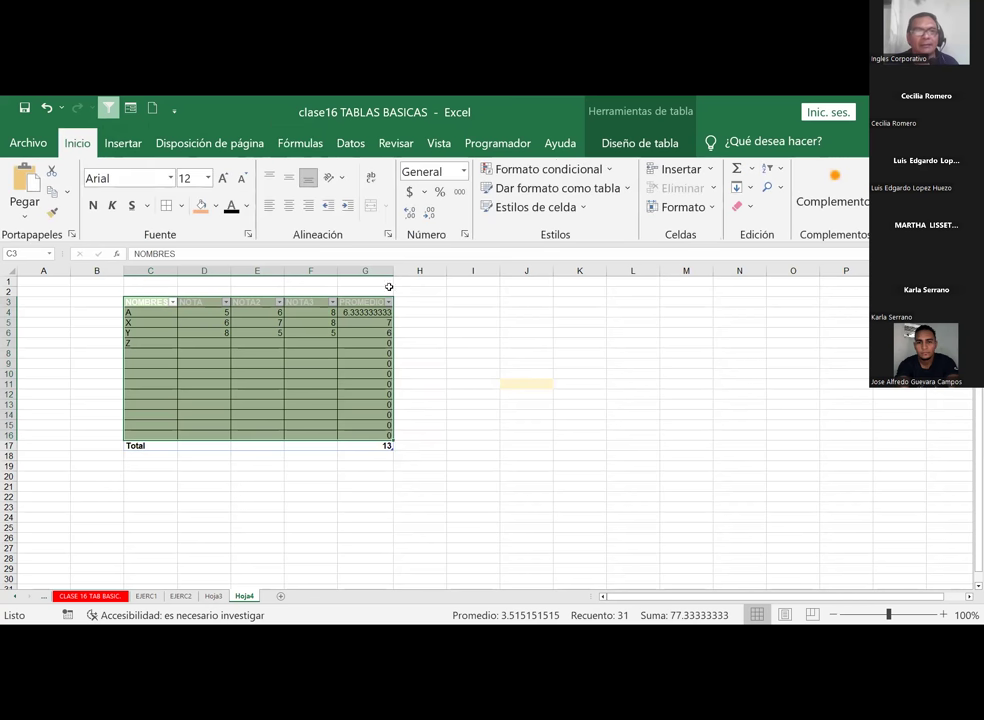
left_click(224, 179)
left_click(526, 386)
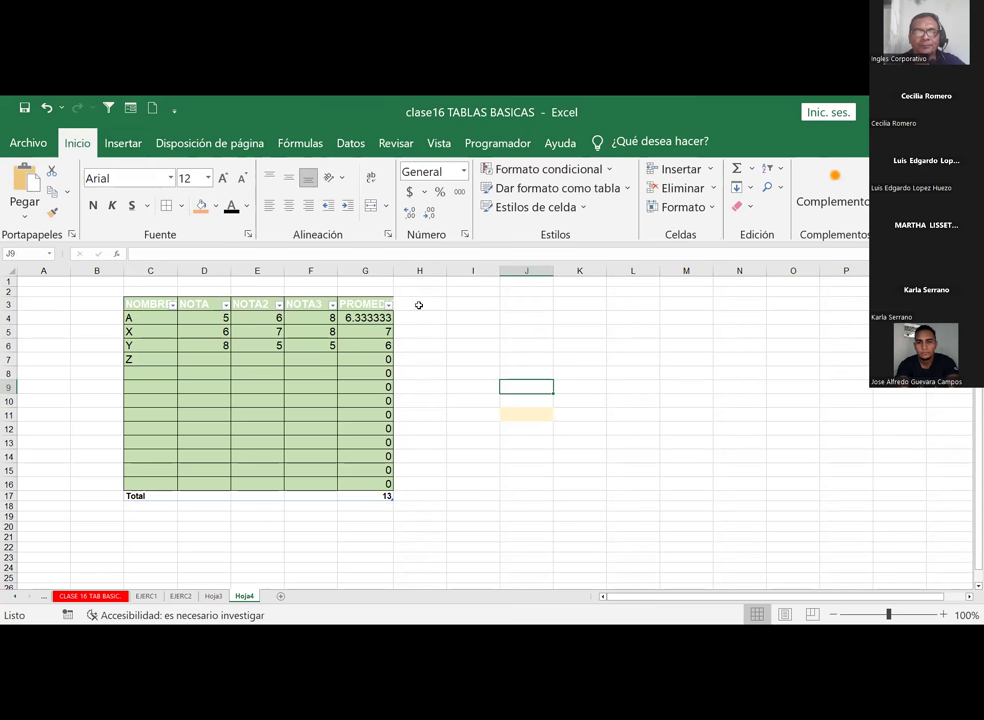
mouse_move(338, 271)
left_mouse_down()
mouse_move(348, 281)
mouse_move(412, 279)
left_mouse_up()
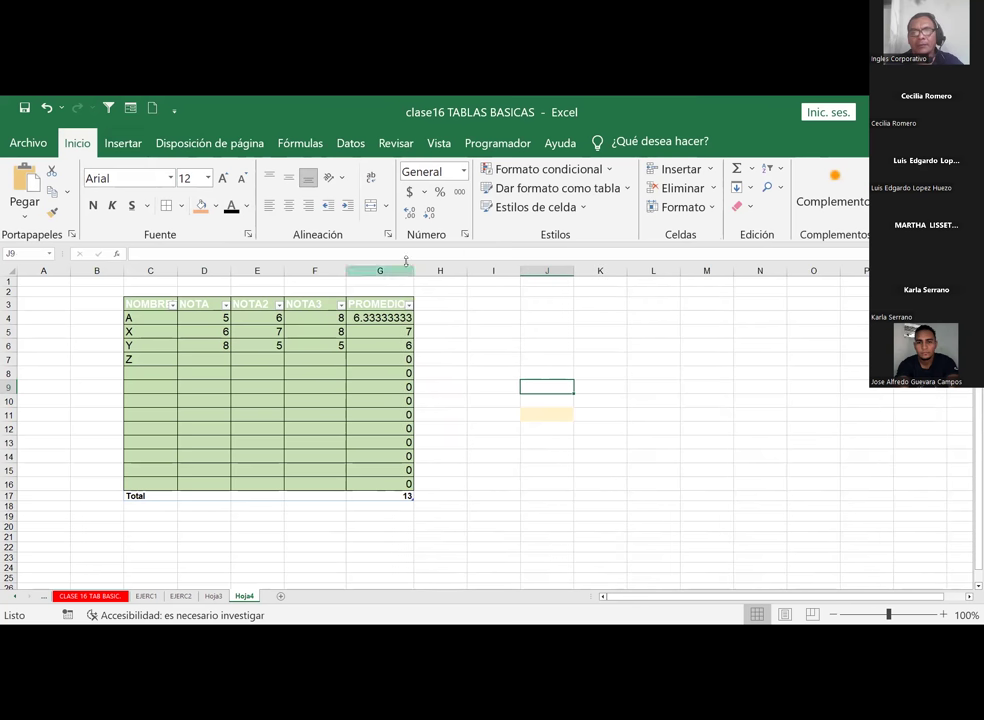
Cut four decimal places from G4 so A's average shows 6.33
left_click(382, 318)
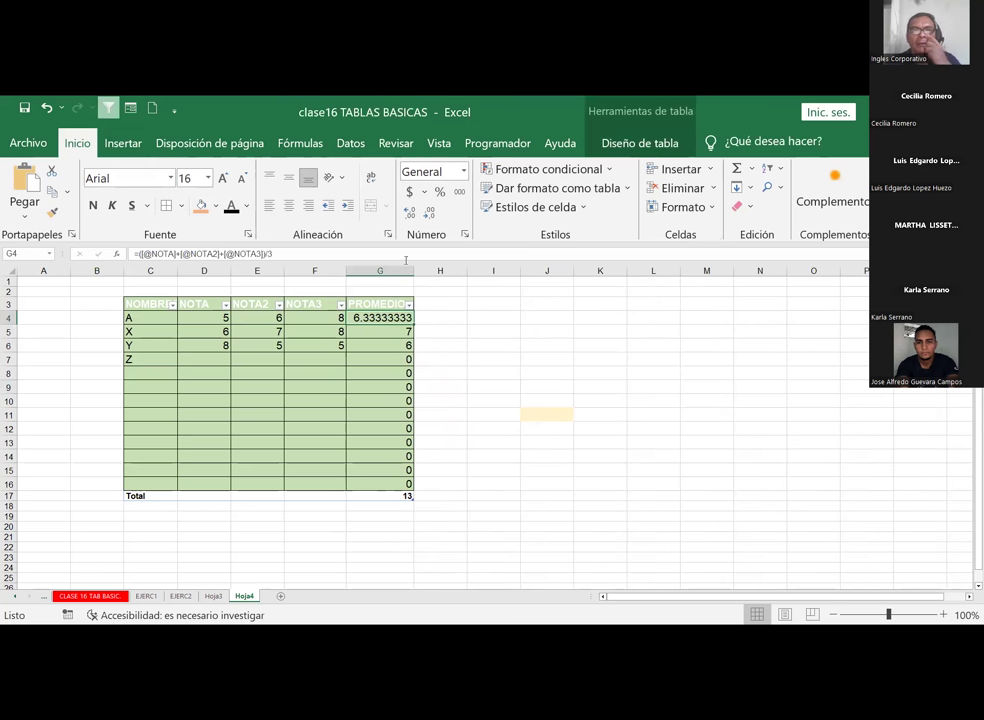
left_click(429, 214)
left_click(429, 214)
left_click(429, 214)
left_click(429, 214)
left_click(429, 214)
left_click(429, 214)
left_click(380, 413)
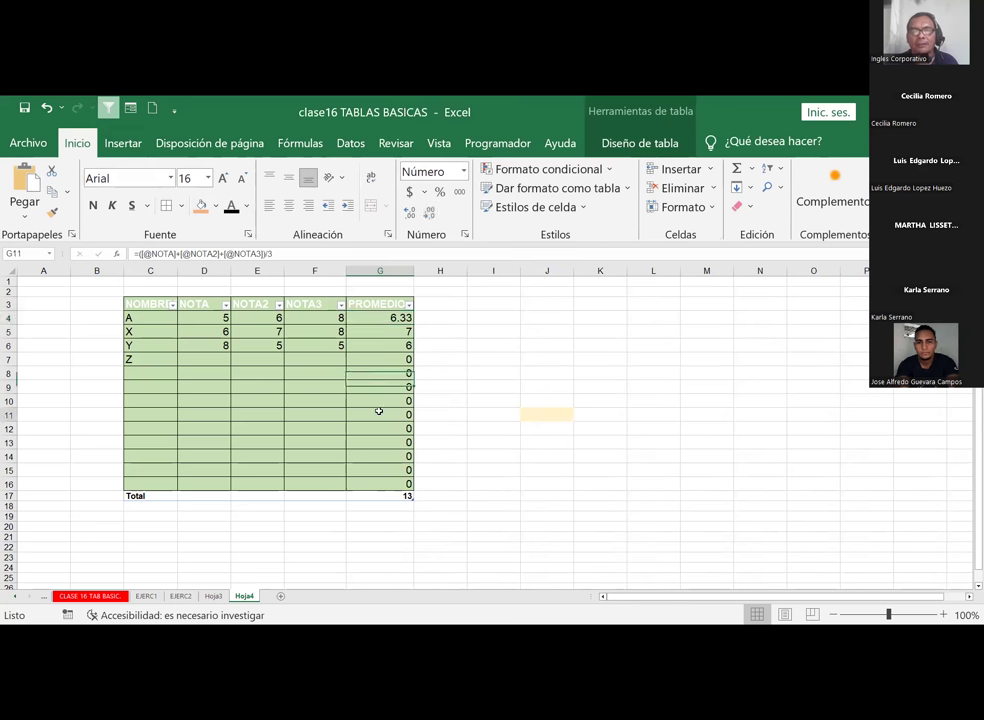
left_click(300, 373)
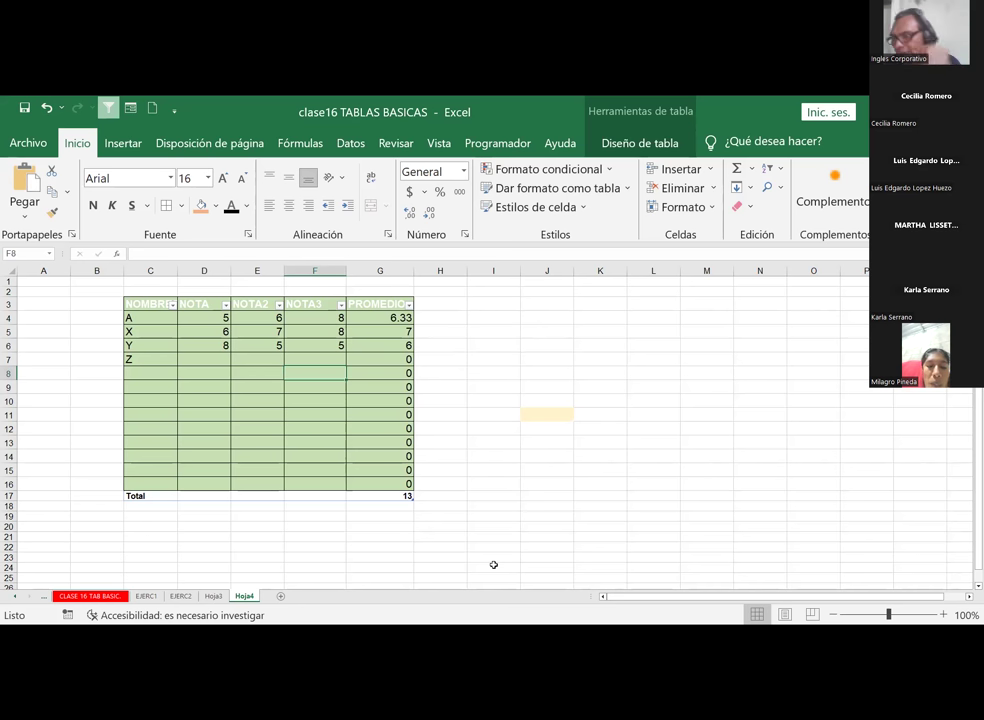
scroll(644, 587, "down", 1)
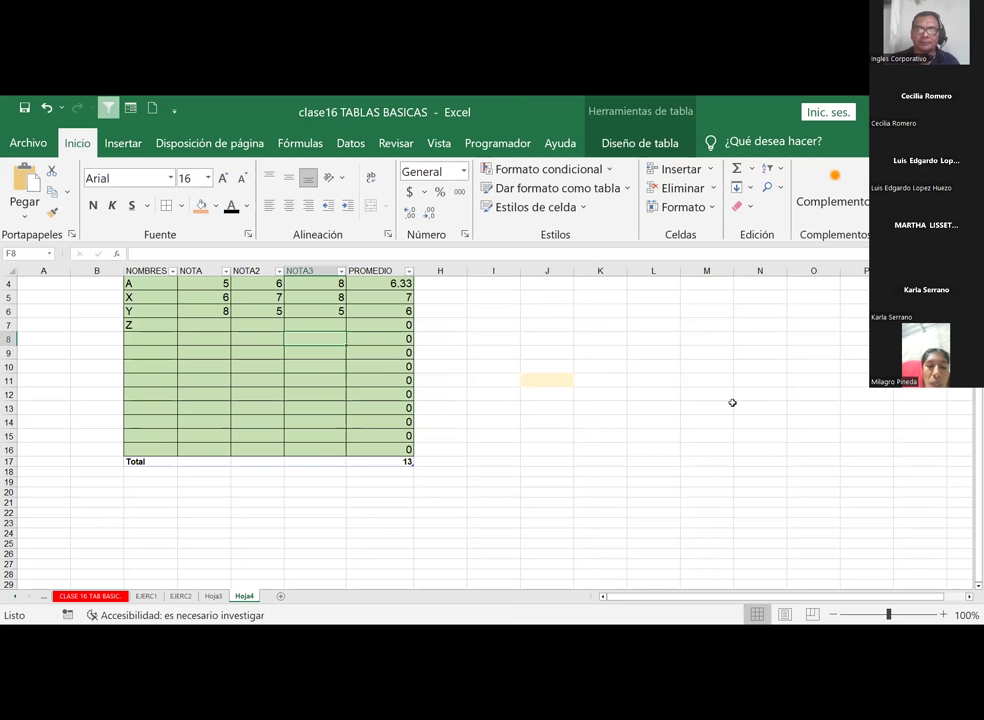
left_click(653, 436)
scroll(578, 432, "up", 1)
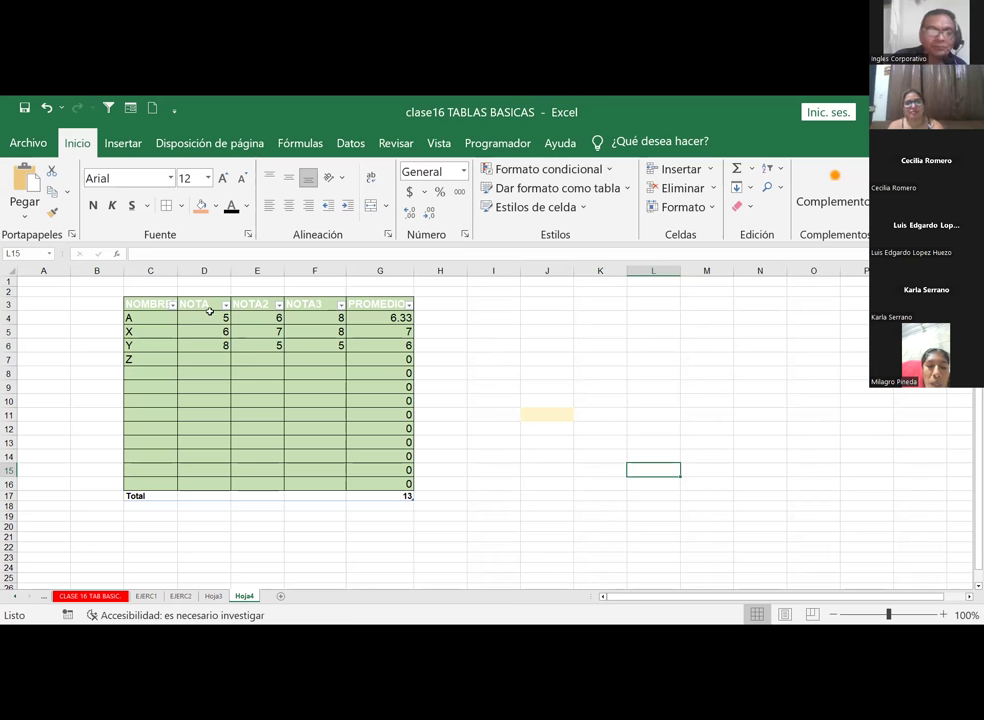
left_click_drag(156, 304, 136, 461)
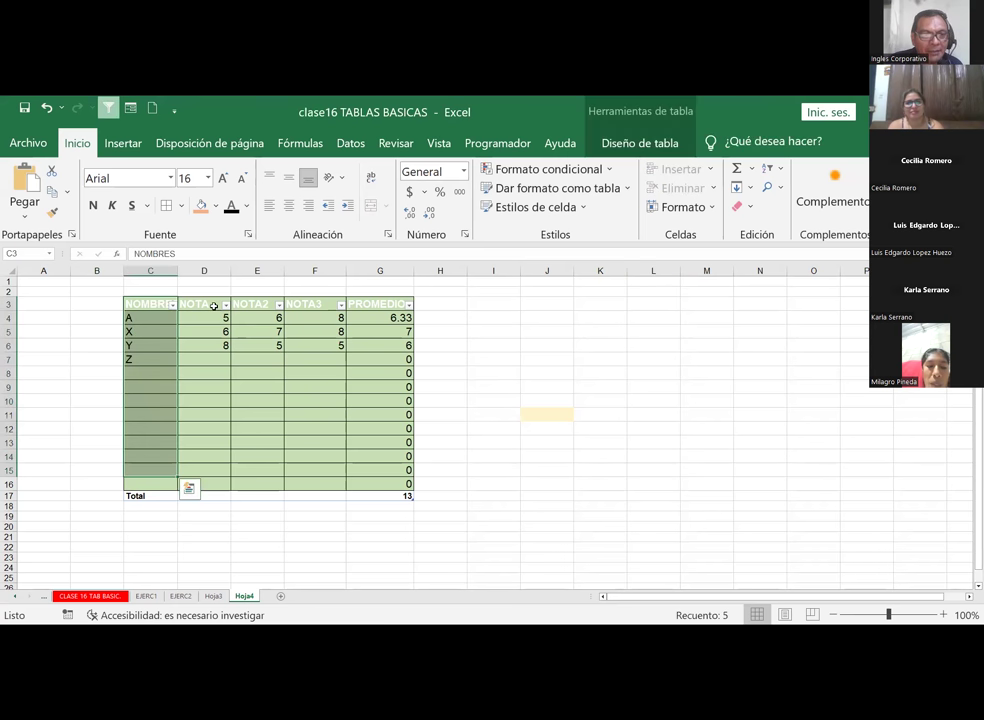
left_click_drag(213, 305, 220, 468)
left_click_drag(257, 307, 272, 354)
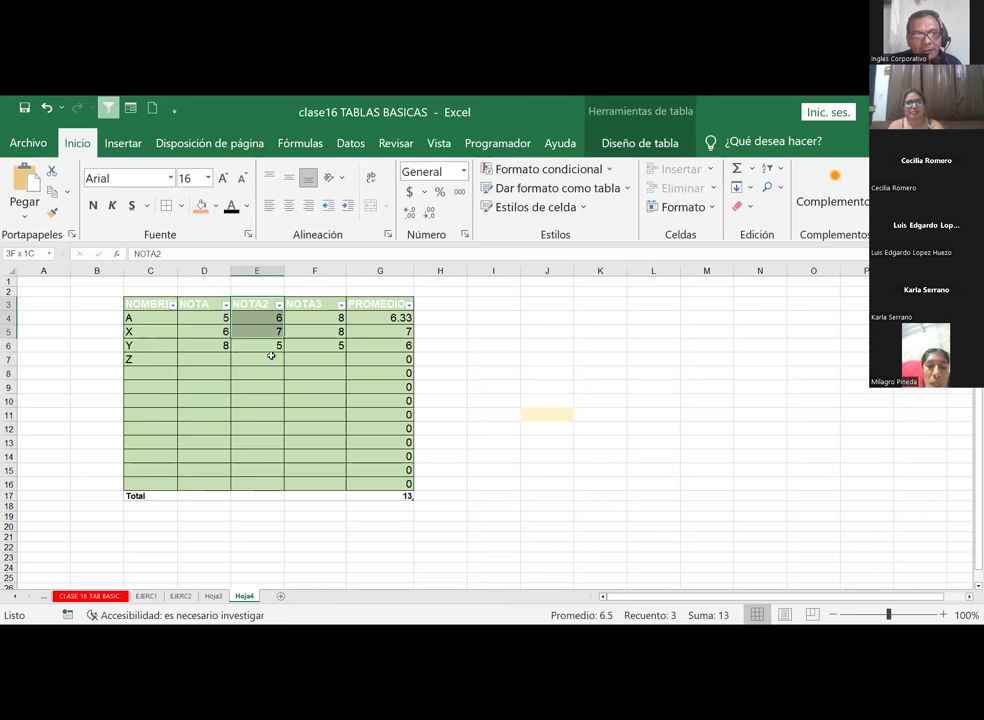
left_click(315, 442)
left_click(155, 303)
left_click(205, 305)
left_click(258, 305)
left_click(316, 305)
left_click(378, 305)
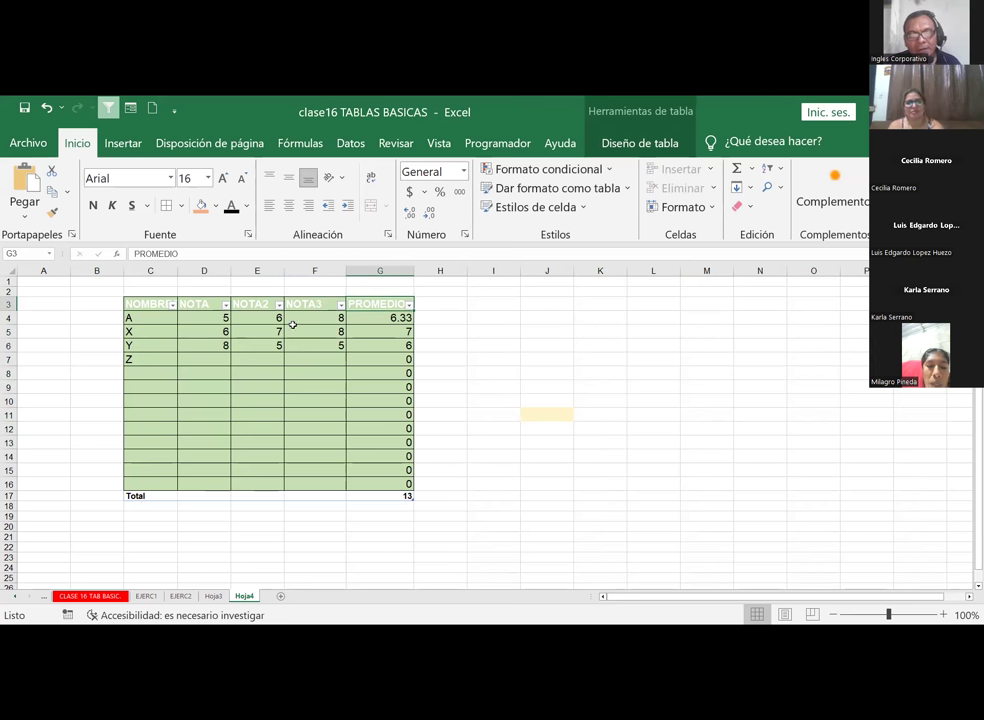
left_click(140, 305)
left_click_drag(212, 307, 378, 306)
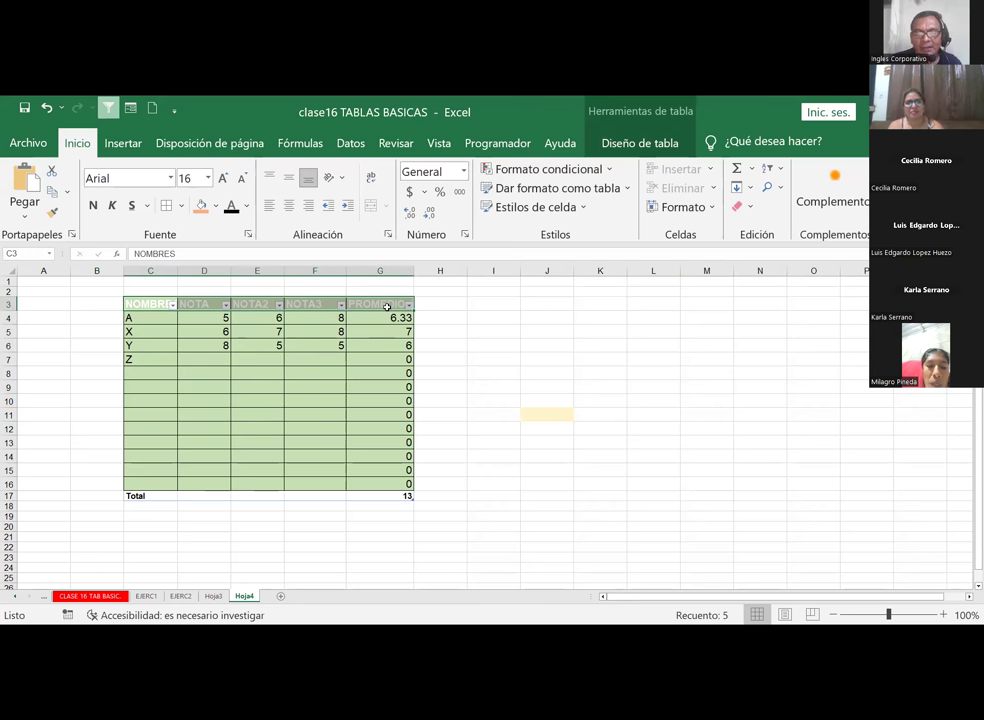
left_click(521, 306)
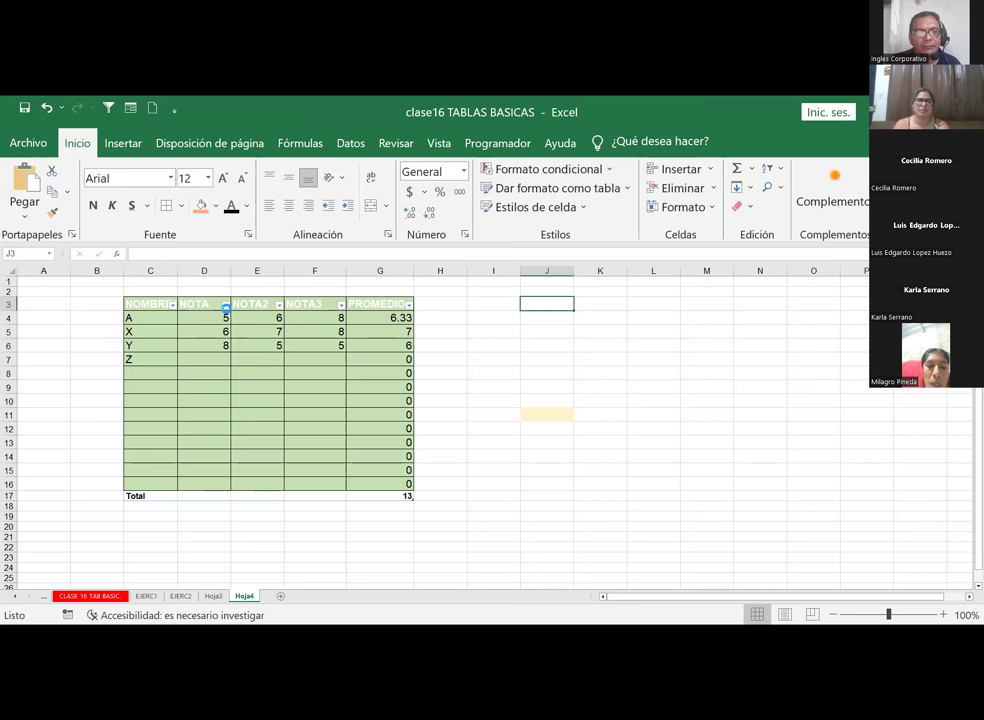
Look at the NOTA2 and NOTA3 column filter options
left_click(279, 304)
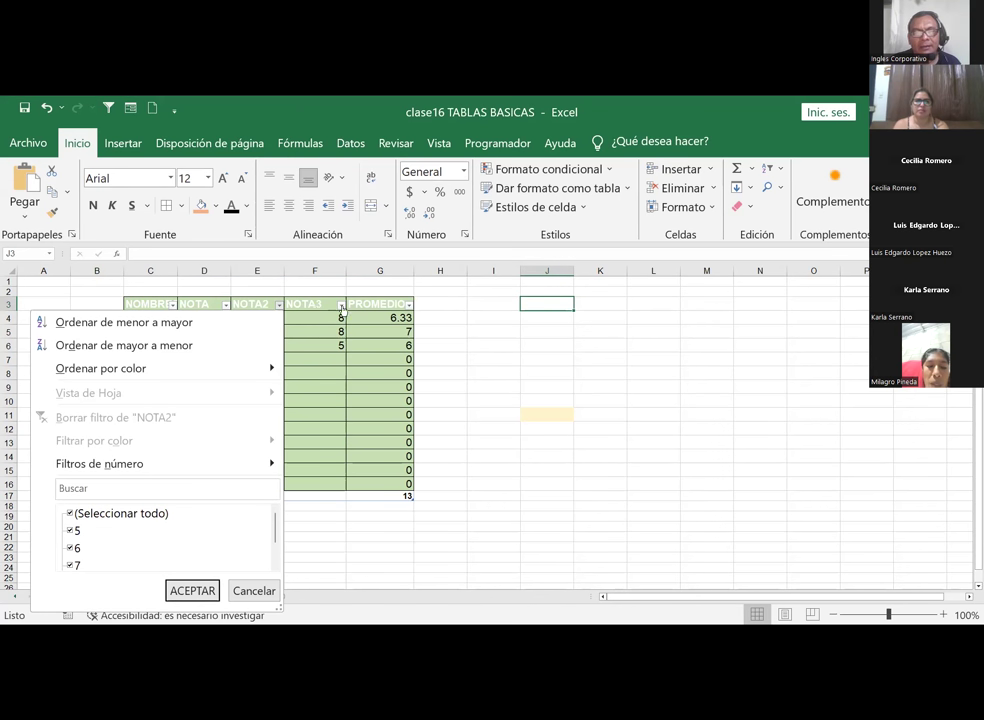
left_click(342, 305)
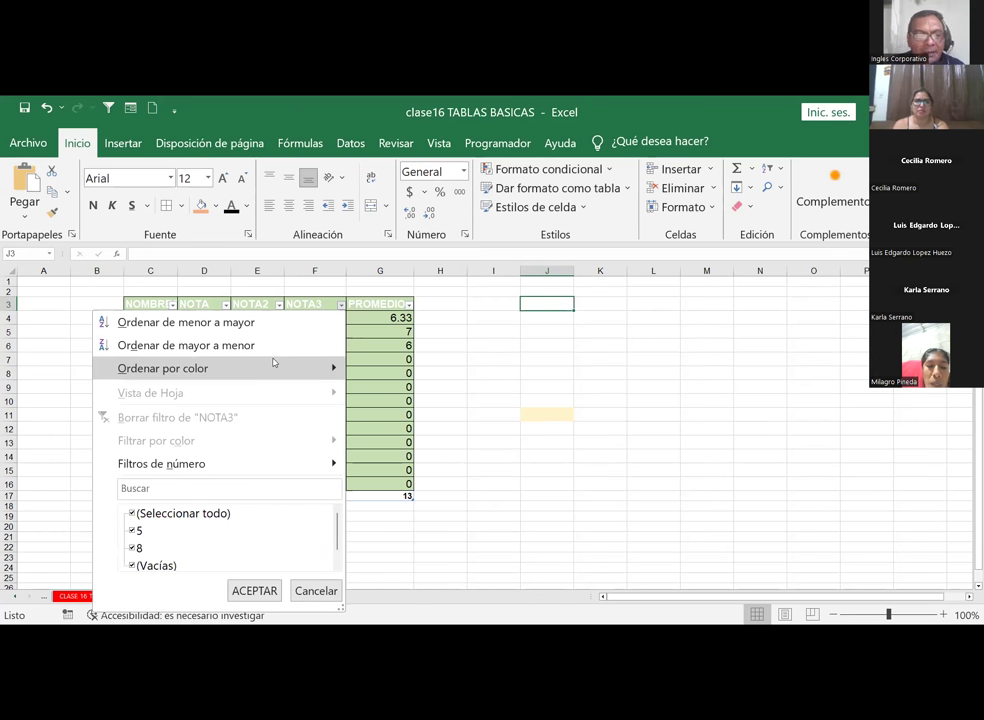
mouse_move(274, 362)
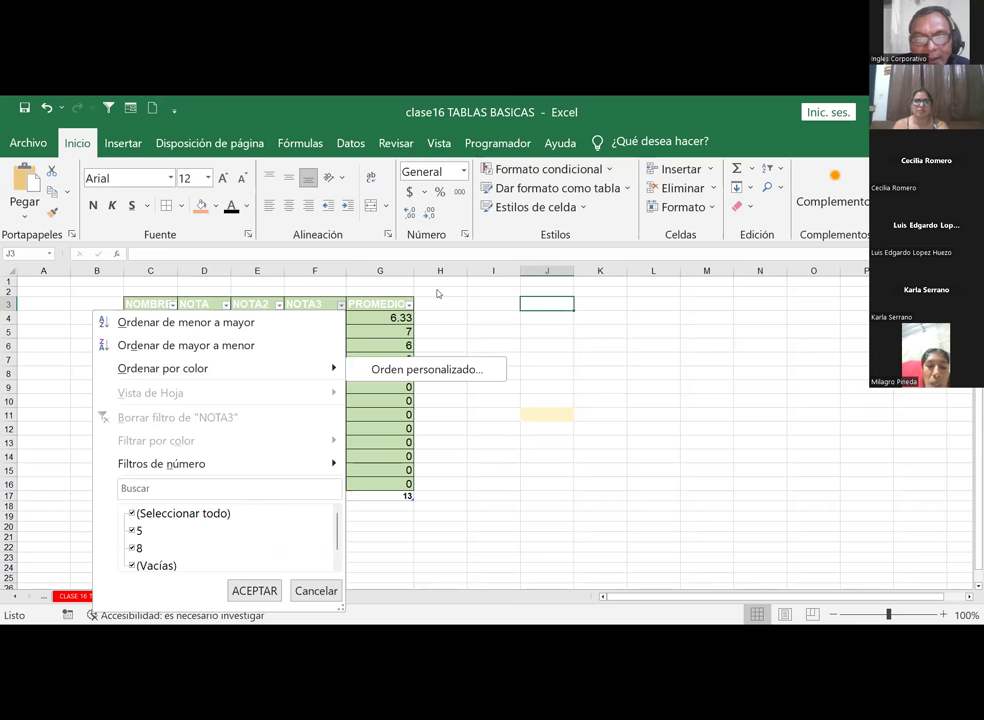
Close the filter options, pick empty cell J7, and switch to the PowerPoint presentation
left_click(373, 304)
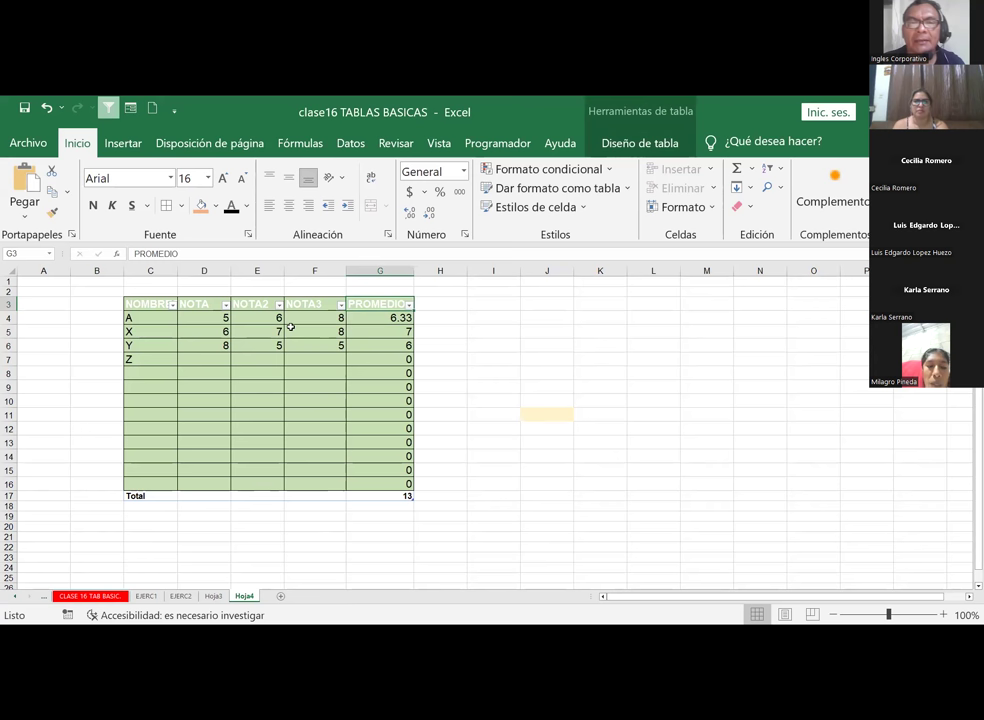
left_click(522, 362)
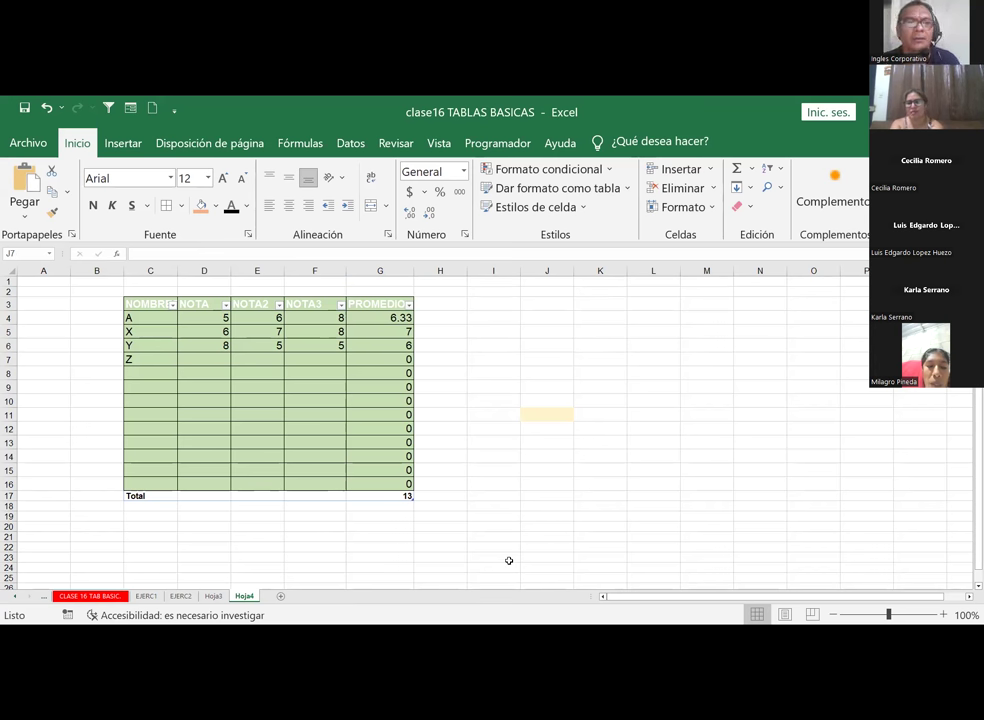
key("alt+Tab")
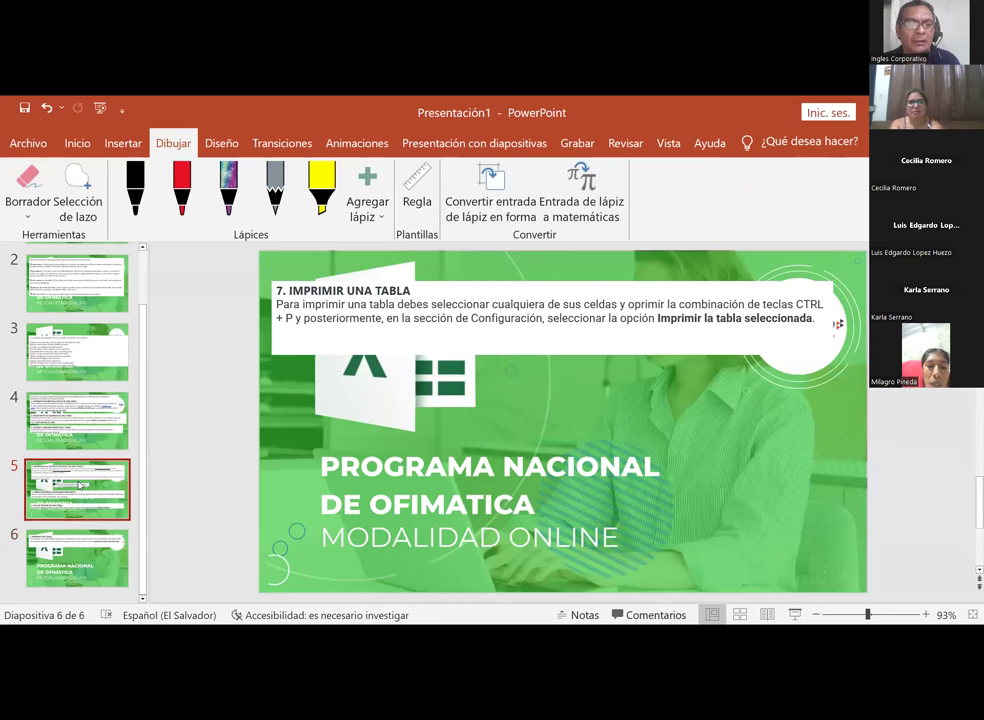
Read through slide 4 on the benefits of Excel tables, then return to Excel
left_click(80, 485)
left_click(80, 423)
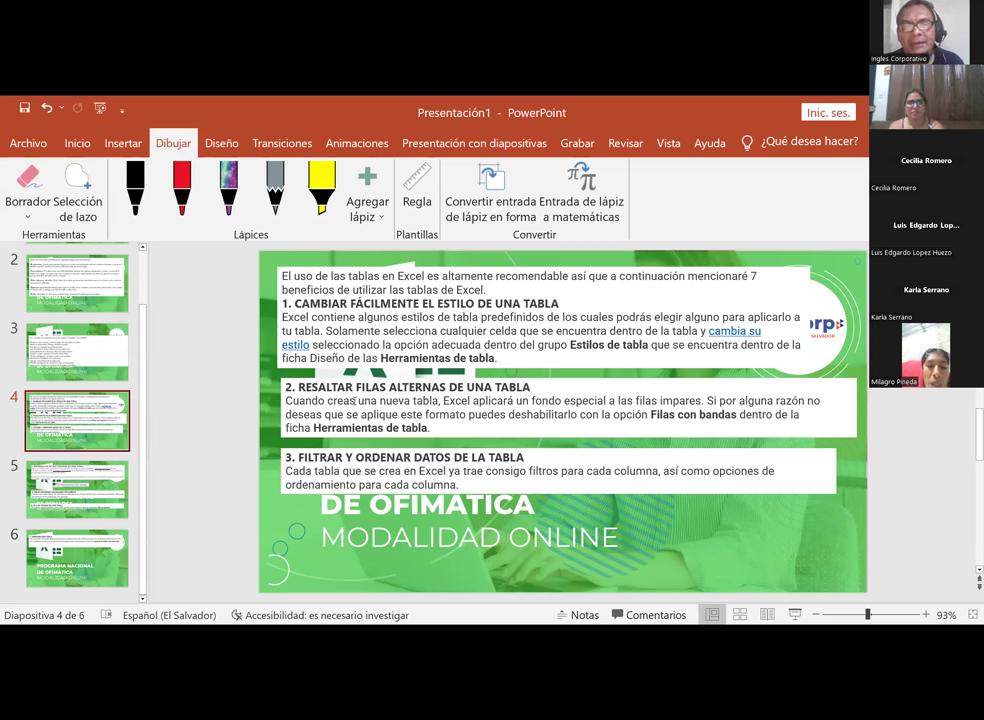
scroll(430, 392, "down", 1)
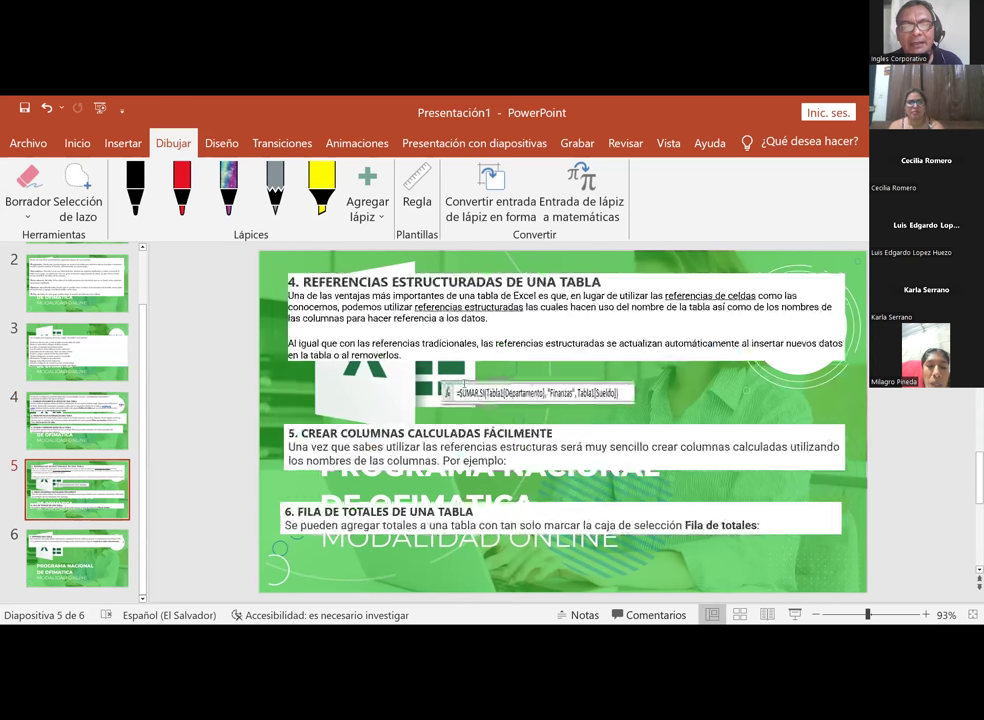
scroll(464, 386, "down", 1)
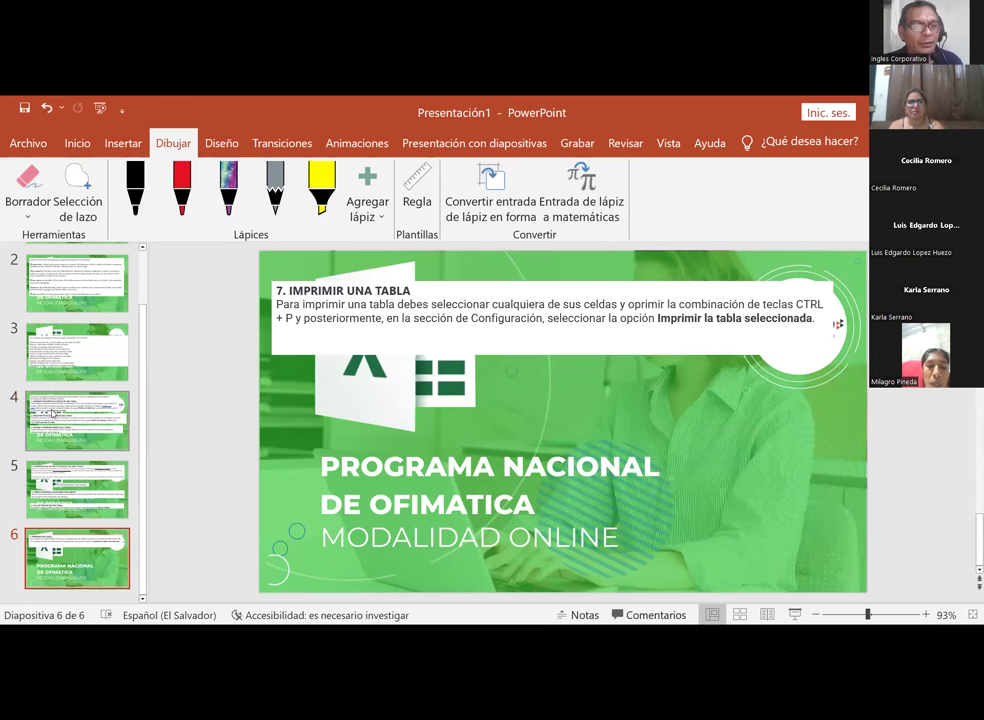
scroll(73, 320, "up", 1)
scroll(459, 465, "up", 1)
scroll(450, 467, "up", 2)
scroll(440, 470, "up", 1)
scroll(415, 476, "down", 1)
scroll(416, 478, "down", 1)
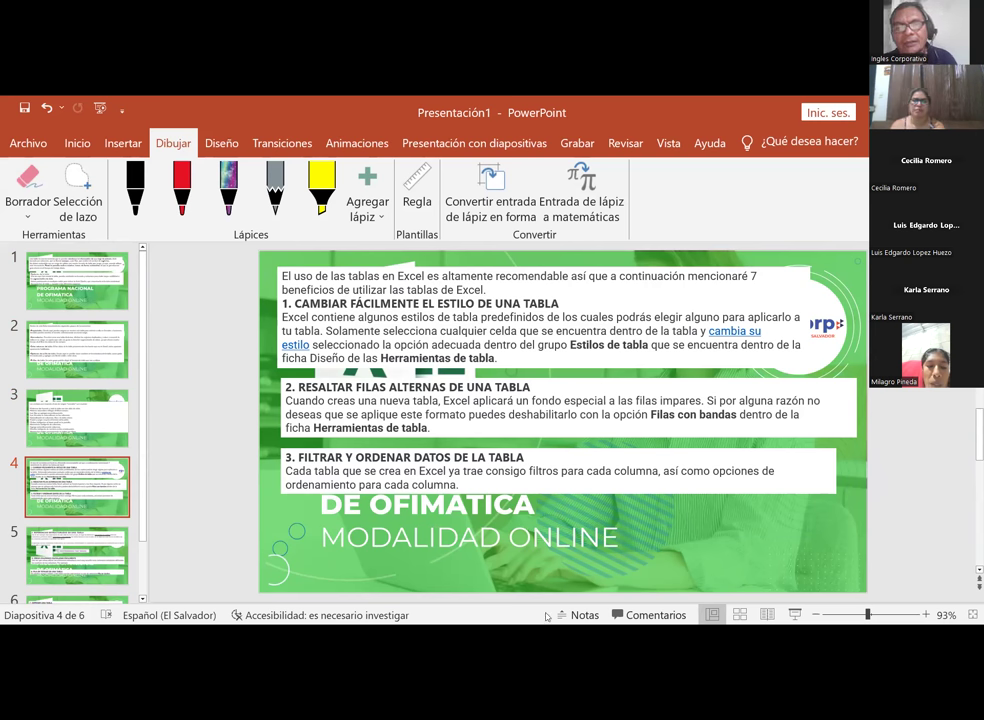
scroll(429, 470, "up", 1)
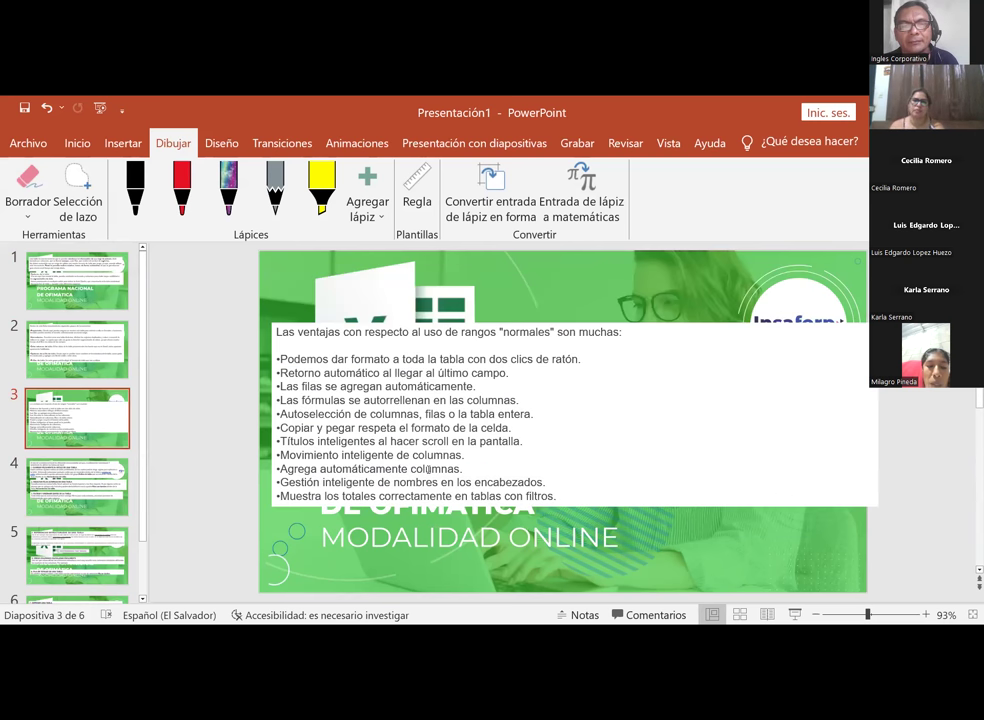
scroll(429, 470, "down", 1)
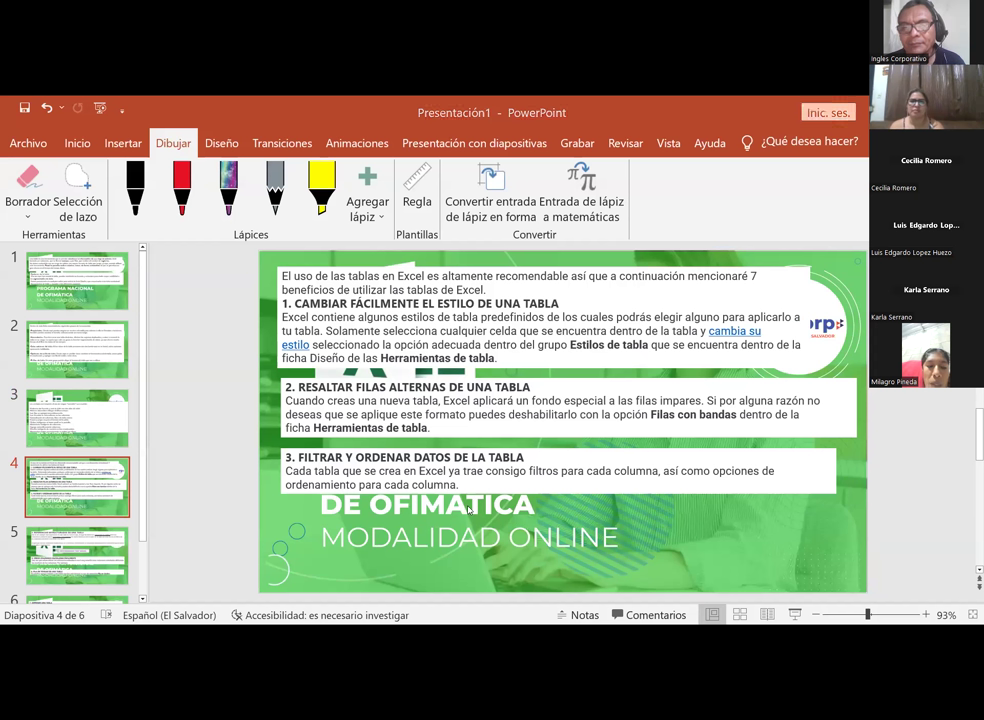
key("alt+Tab")
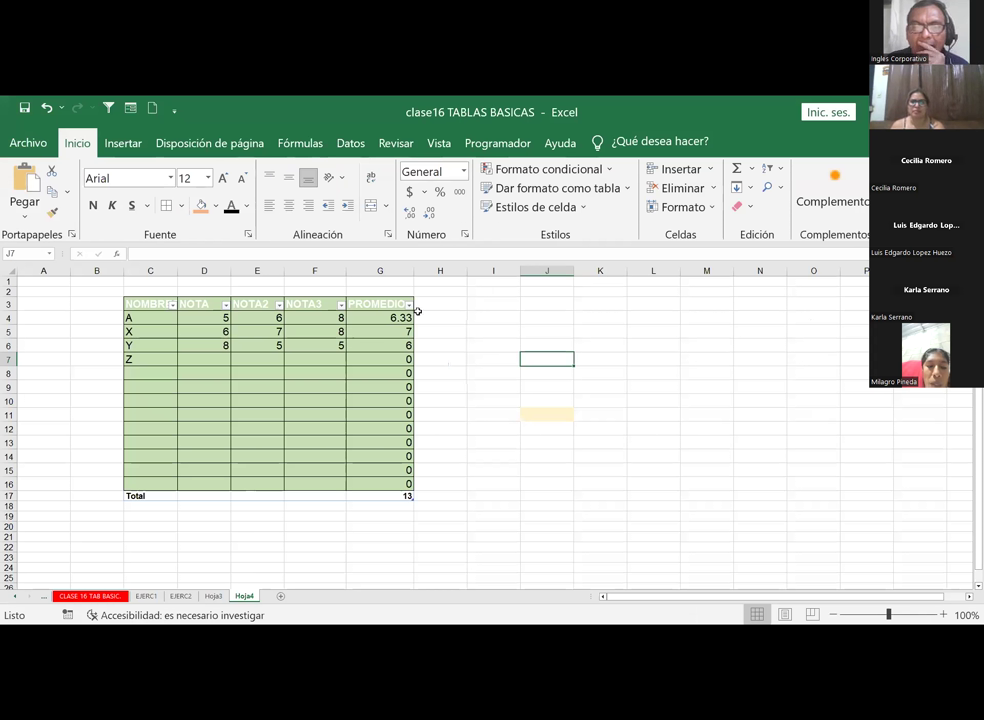
Enter grade 7 for student Z in both D7 and E7
left_click_drag(378, 305, 377, 494)
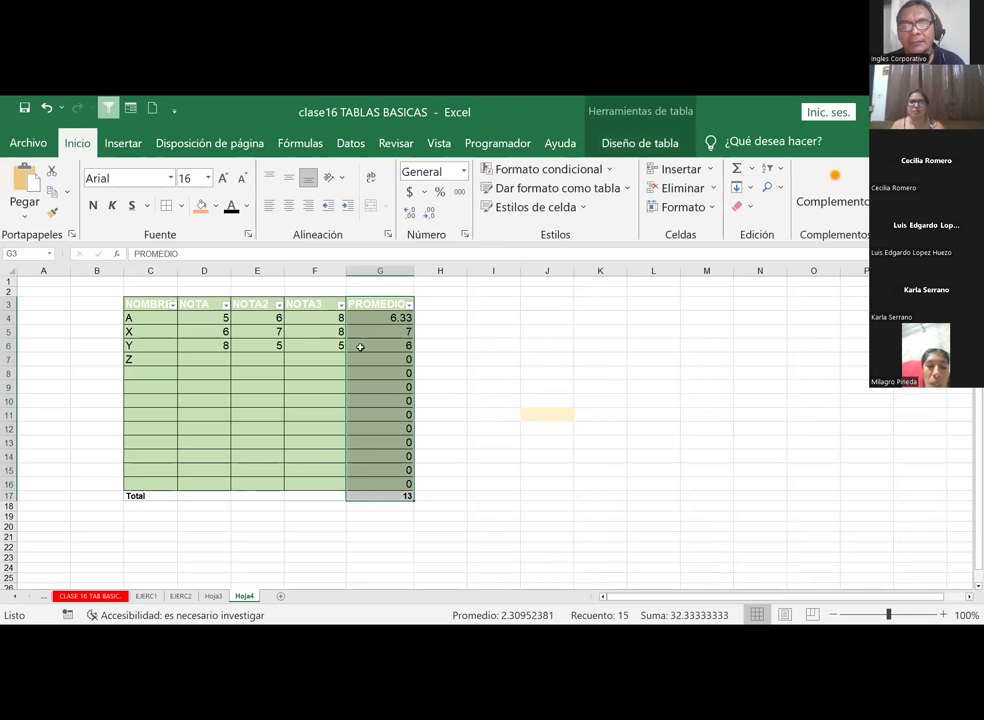
left_click(204, 356)
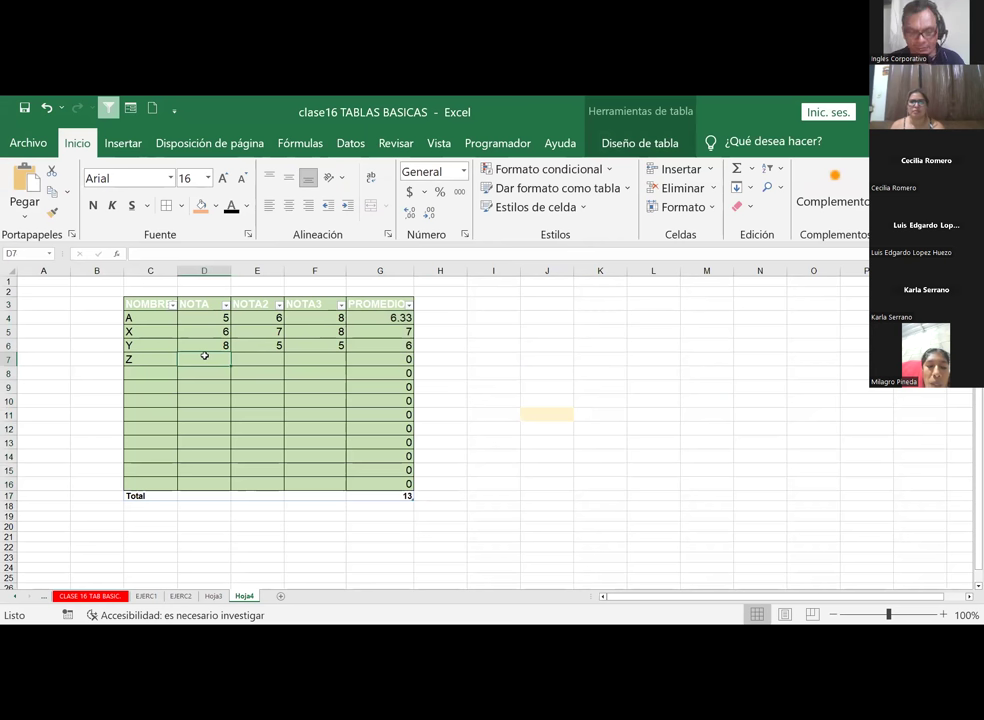
type("7")
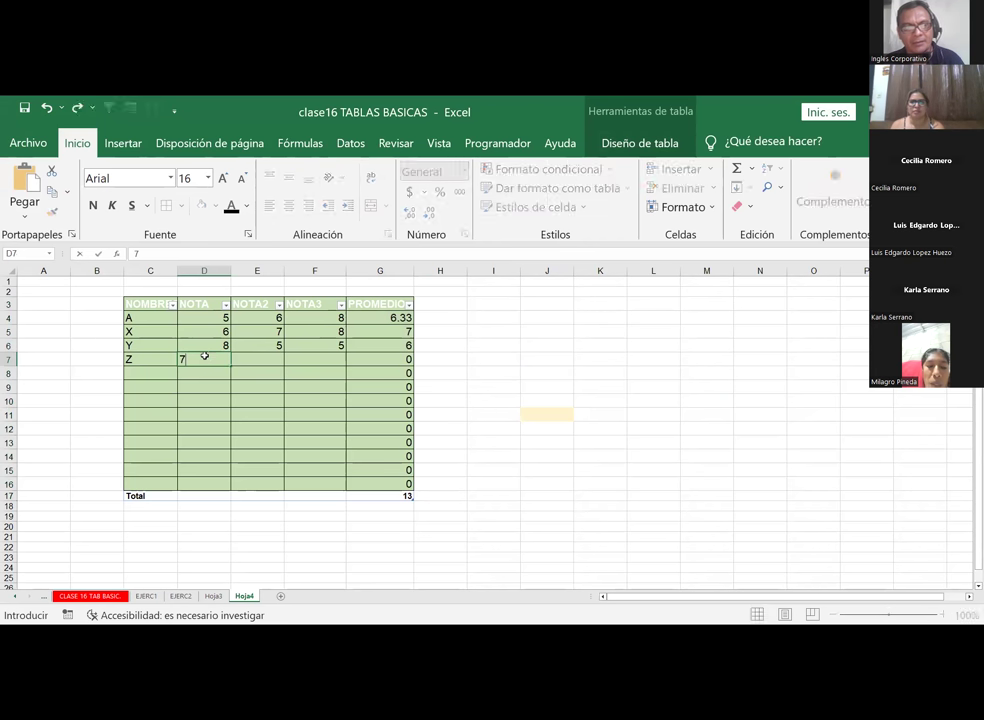
key("Tab")
key("Down")
key("Up")
type("7")
key("Tab")
key("Tab")
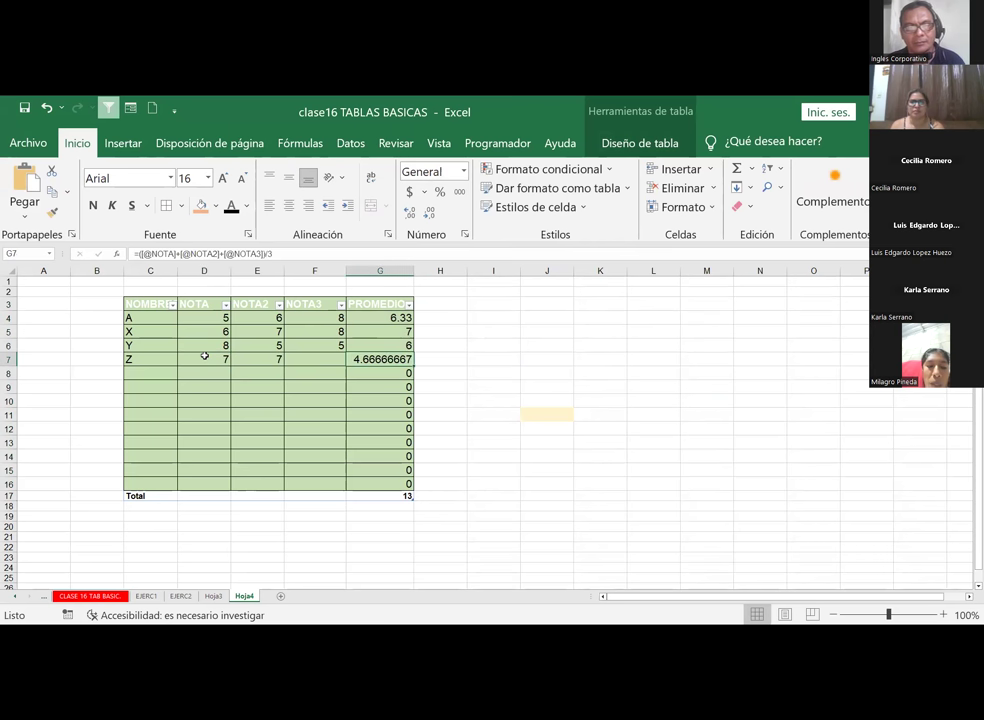
Cancel the stray entry in G7, enter 6 in F7, then switch to the browser course
type("7")
key("Escape")
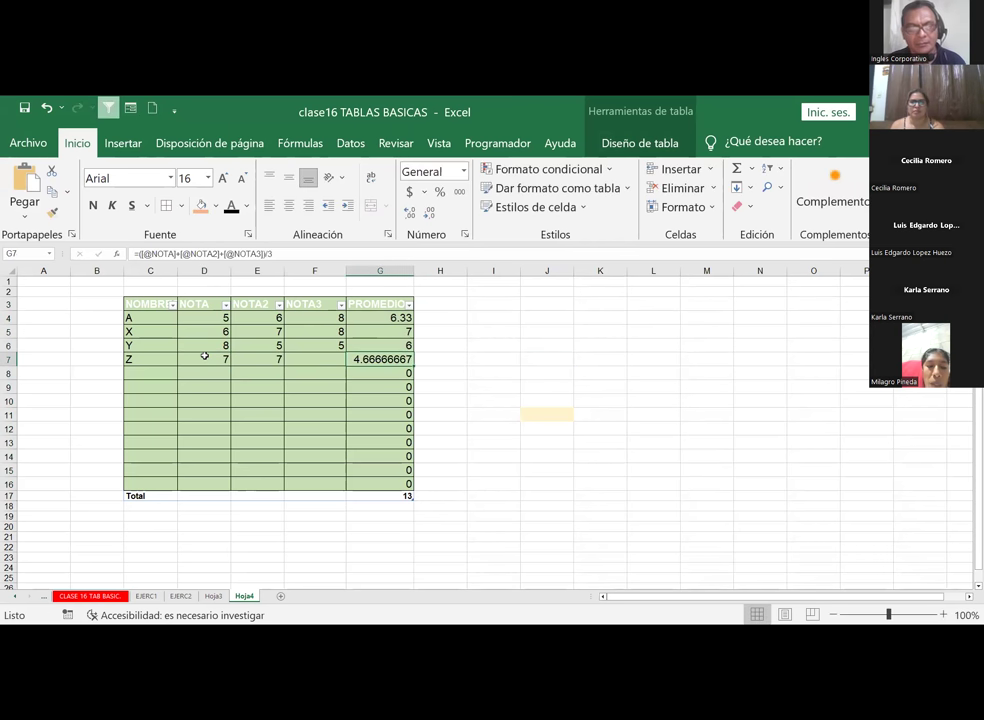
key("Left")
type("6")
key("ctrl+Return")
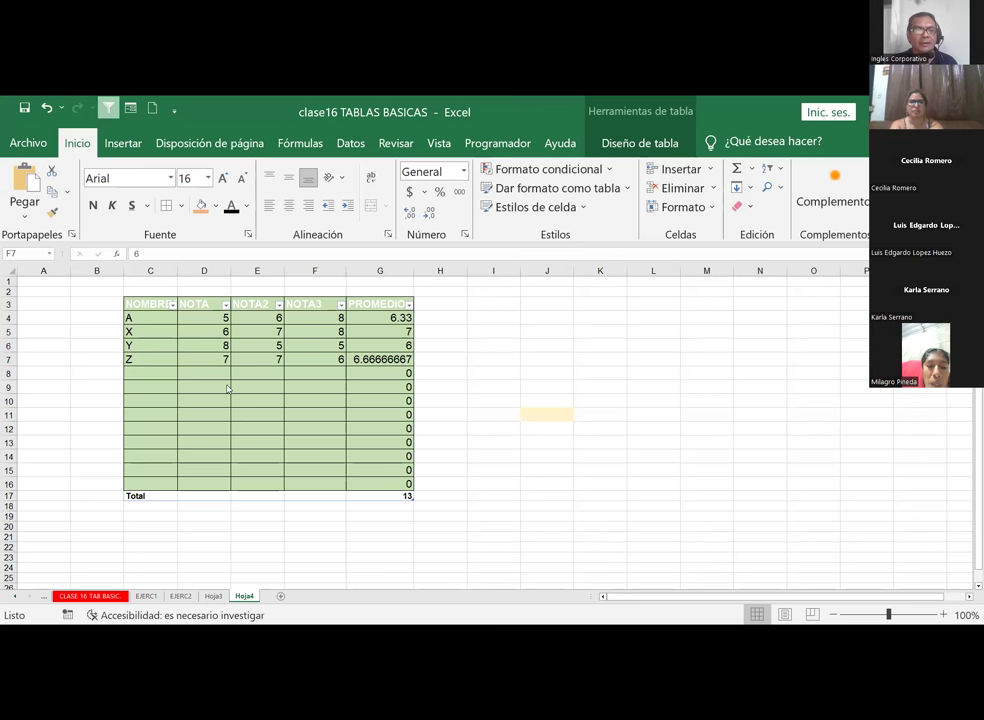
key("alt+Tab")
Move on from the Laboratorio 9 page to the next lesson
scroll(204, 468, "up", 1)
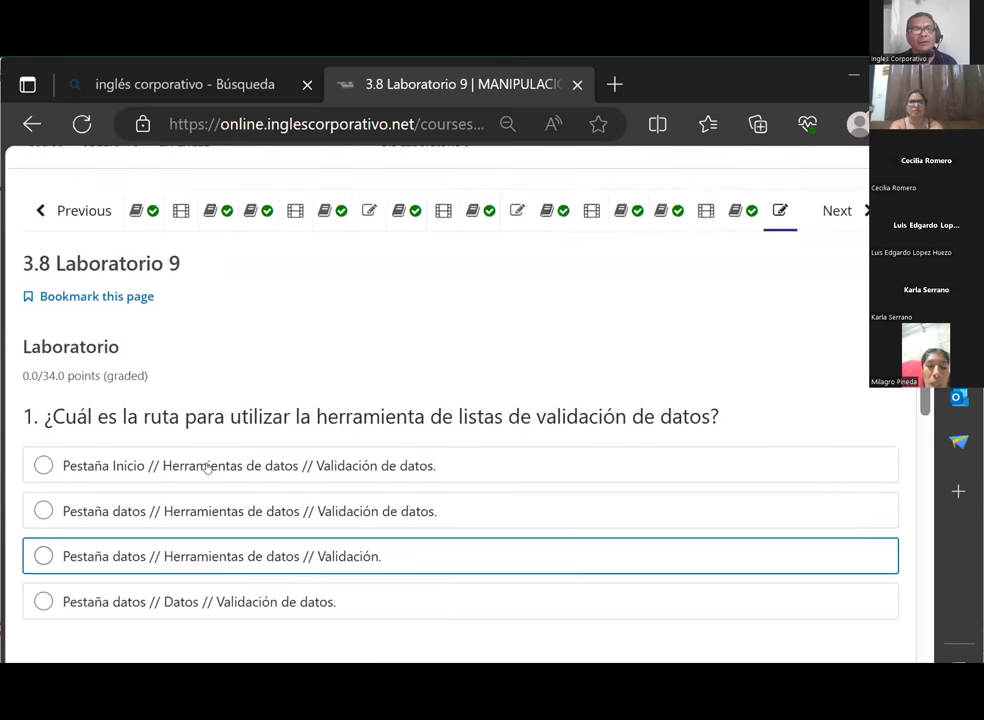
scroll(604, 406, "up", 3)
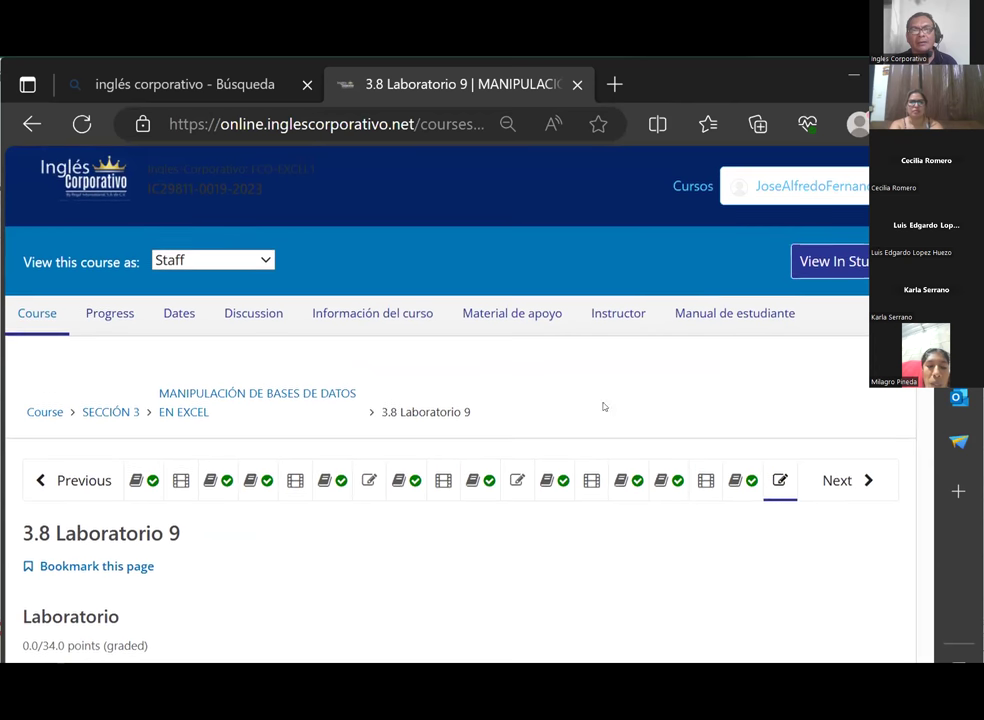
left_click(838, 486)
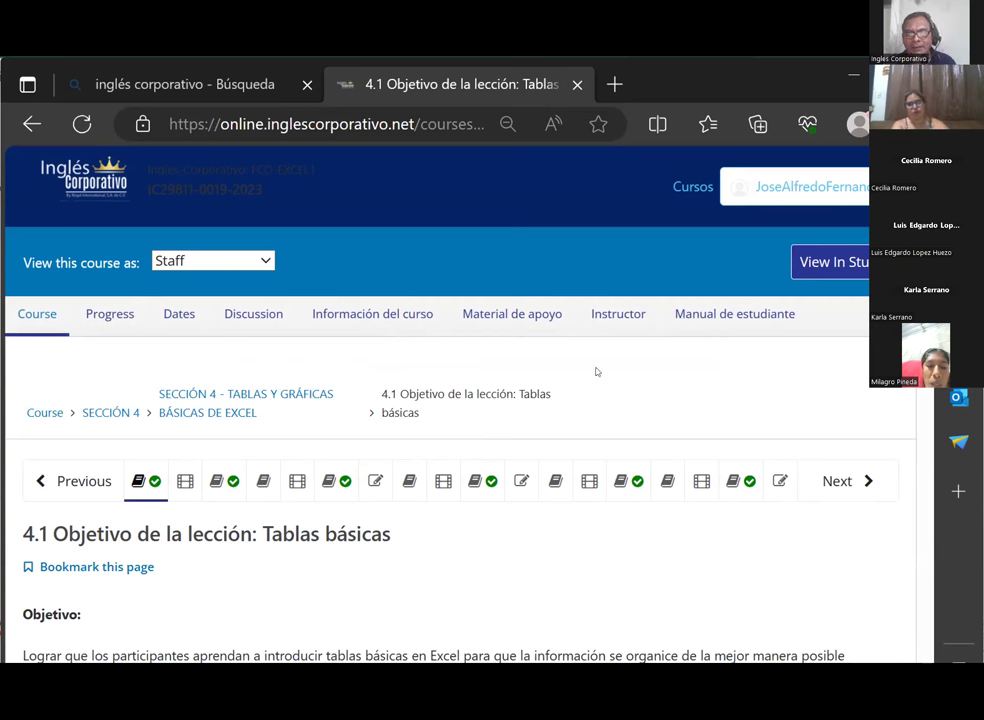
Scroll through lesson 4.1 Tablas básicas and back to its top
scroll(527, 523, "down", 3)
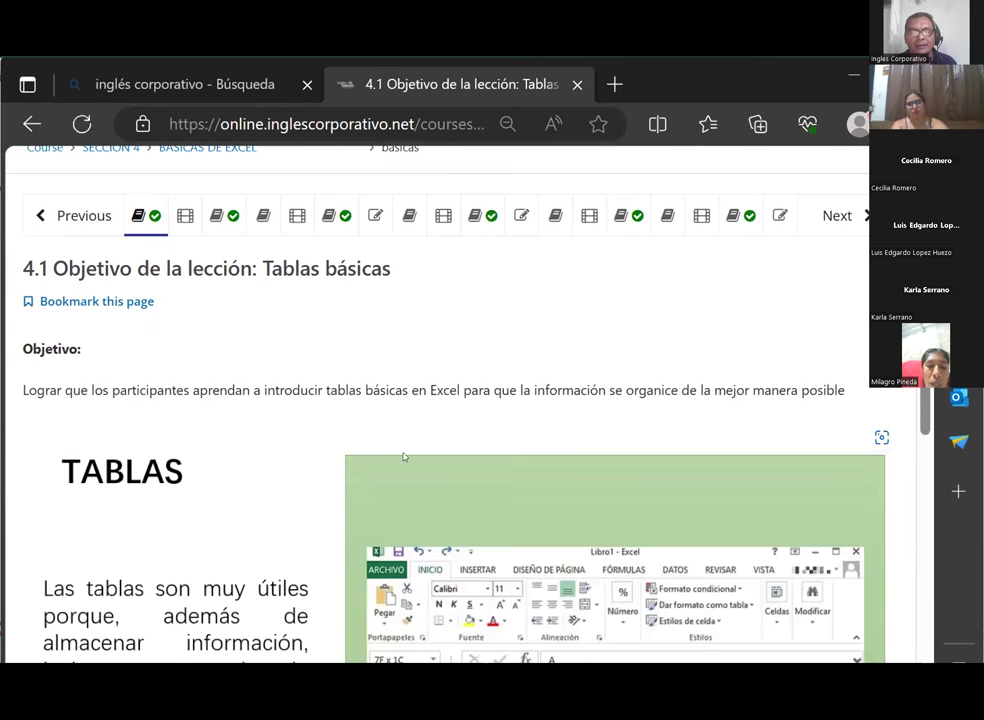
scroll(385, 475, "up", 2)
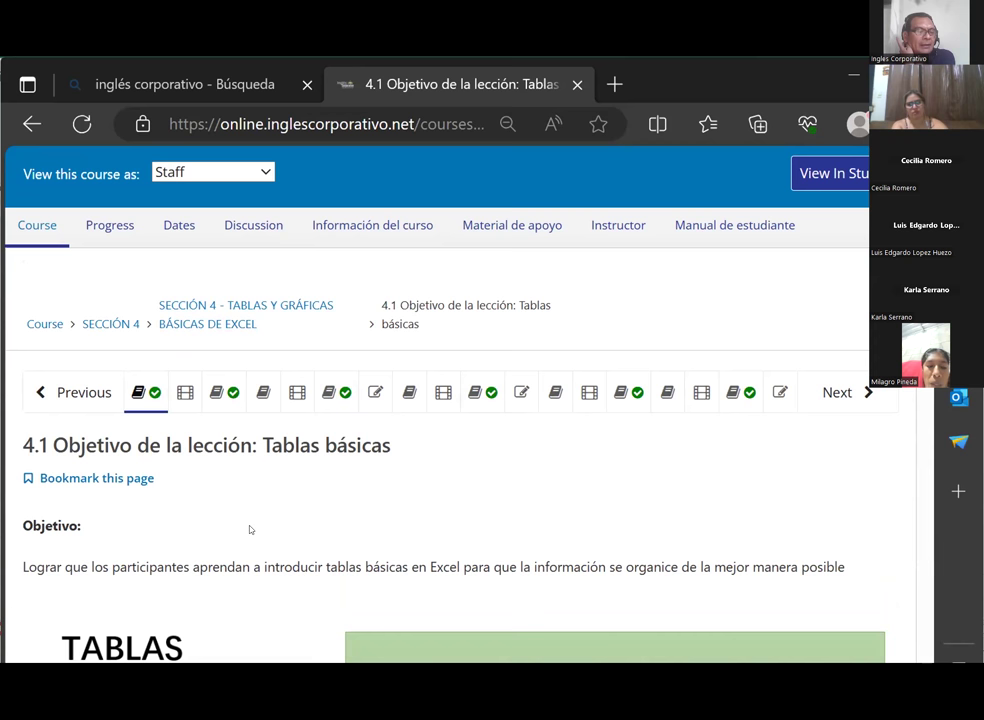
scroll(420, 512, "down", 2)
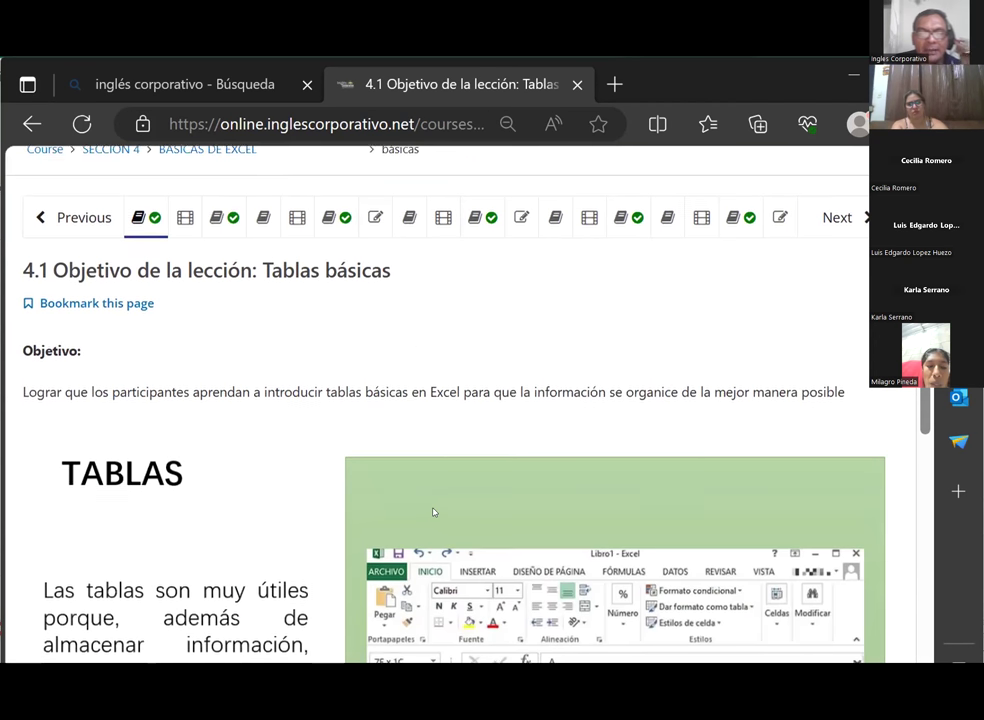
scroll(420, 420, "down", 2)
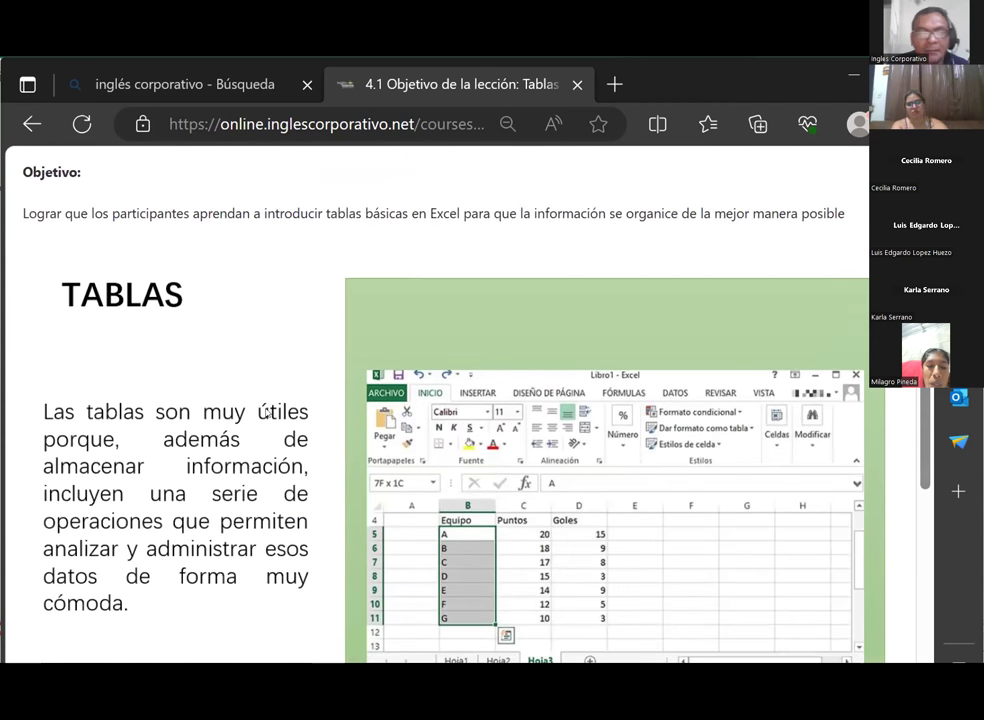
scroll(340, 430, "down", 1)
scroll(352, 410, "down", 1)
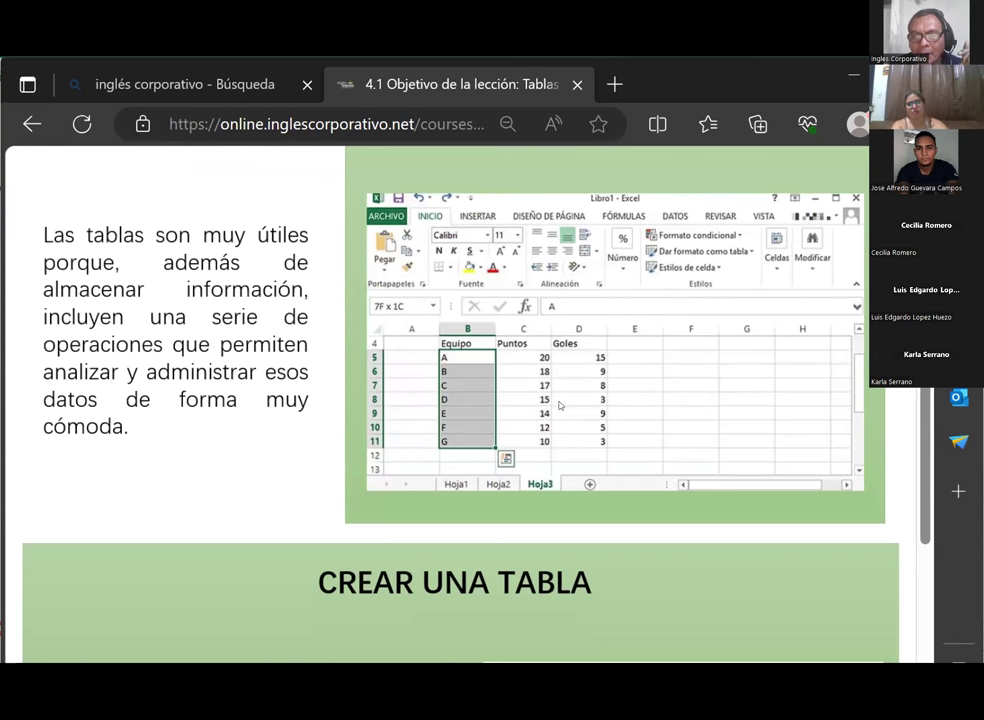
scroll(584, 282, "up", 2)
scroll(514, 496, "down", 2)
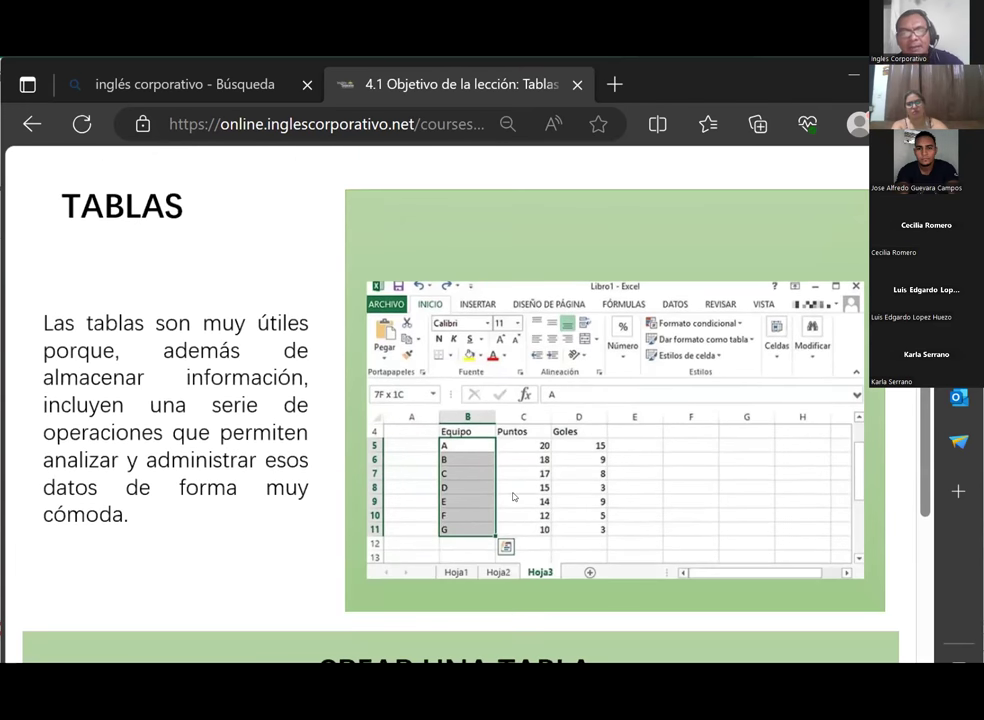
scroll(513, 496, "up", 1)
scroll(512, 496, "up", 2)
scroll(496, 496, "up", 2)
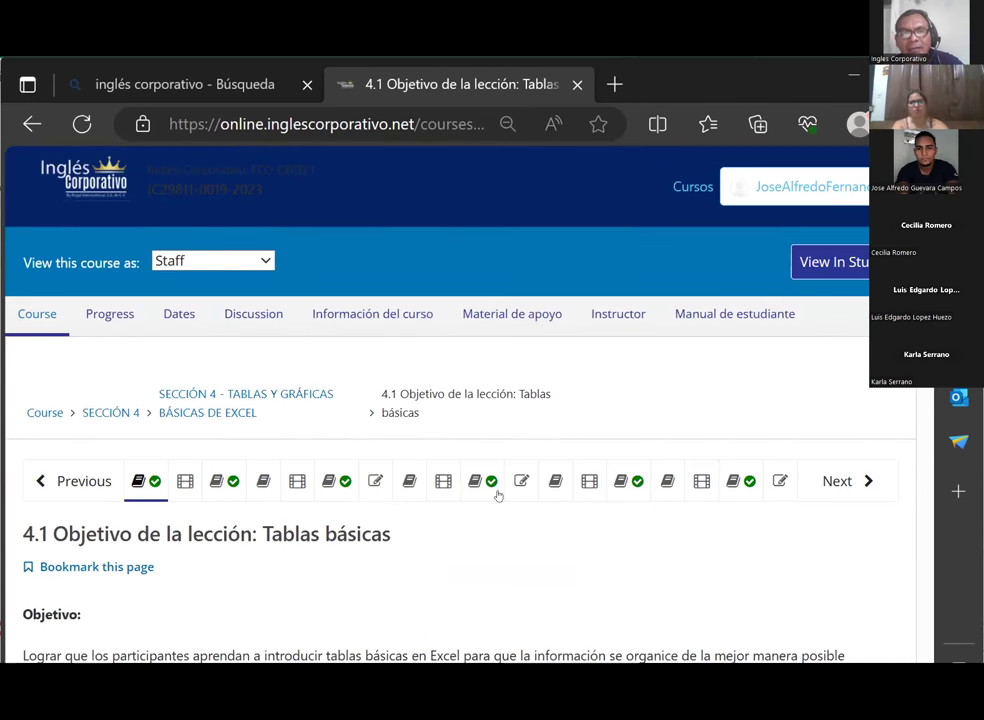